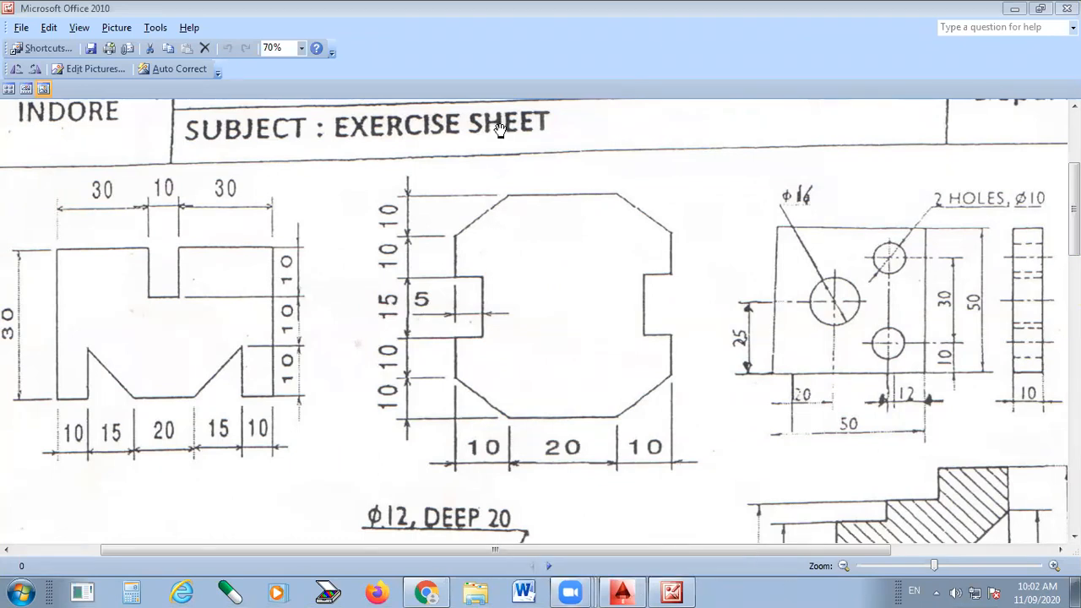
- Switch to AutoCAD and float the Modify toolbar over the drawing area
{"action": "left_click", "coordinate": [621, 591]}
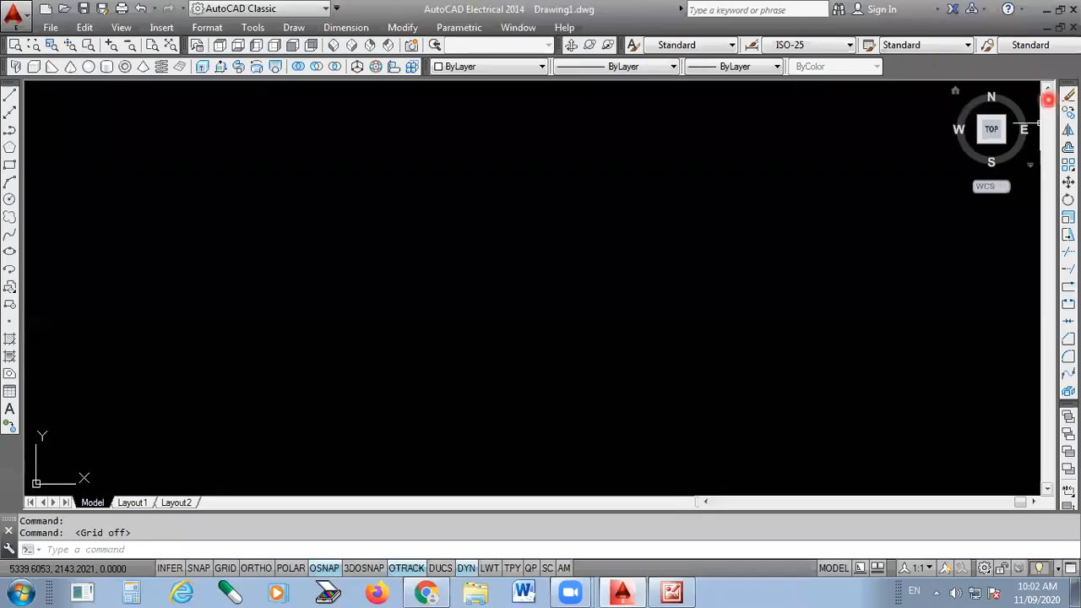
{"action": "left_click_drag", "start_coordinate": [1047, 99], "coordinate": [731, 219]}
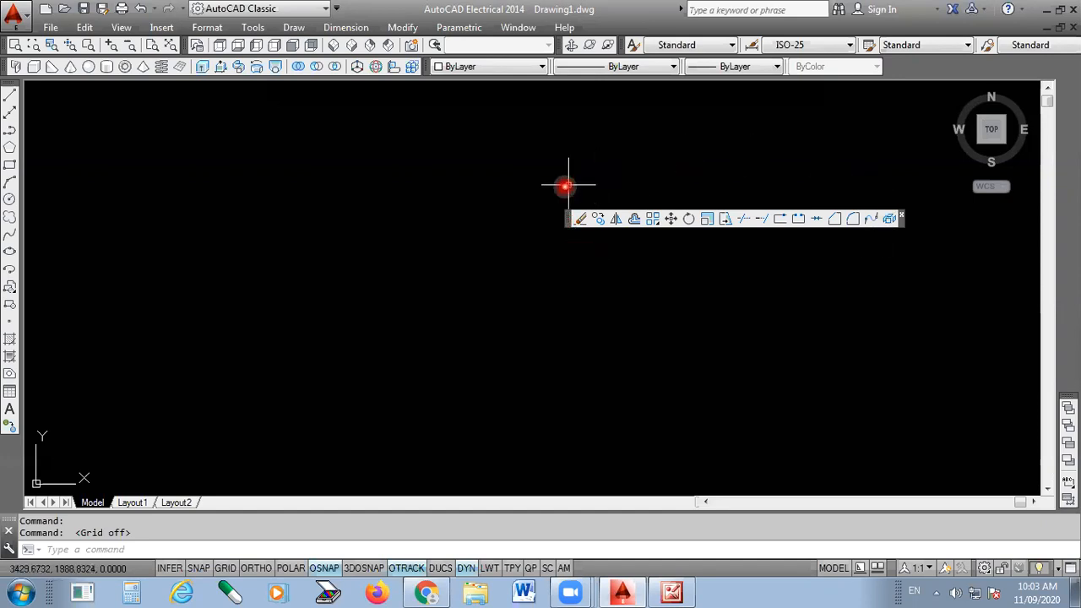
- Examine the list of available AutoCAD toolbars and the range of Modify commands
{"action": "left_click", "coordinate": [253, 27]}
{"action": "mouse_move", "coordinate": [283, 46]}
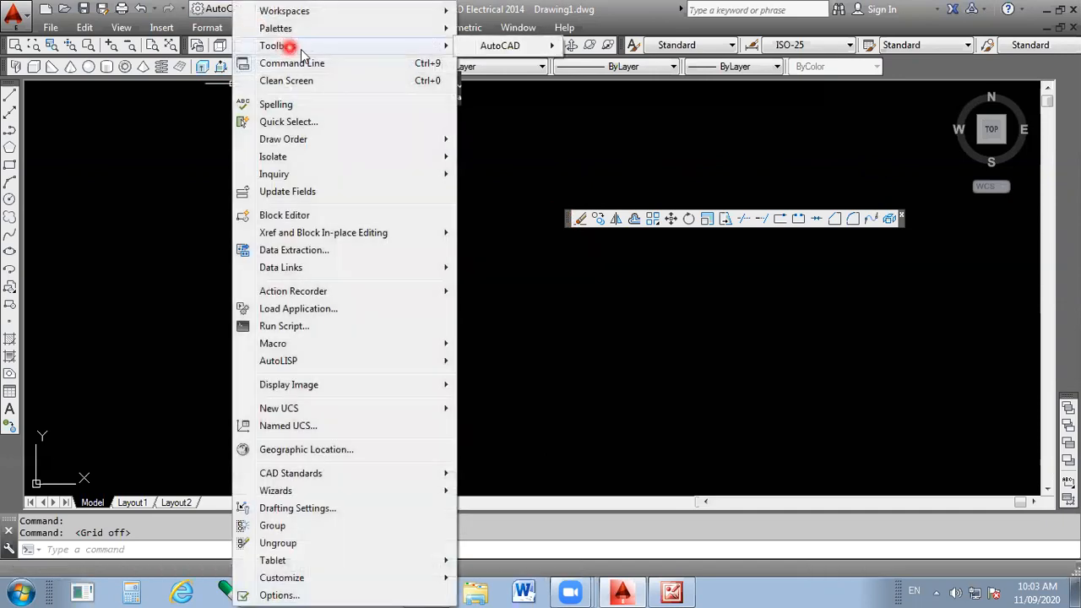
{"action": "mouse_move", "coordinate": [507, 47]}
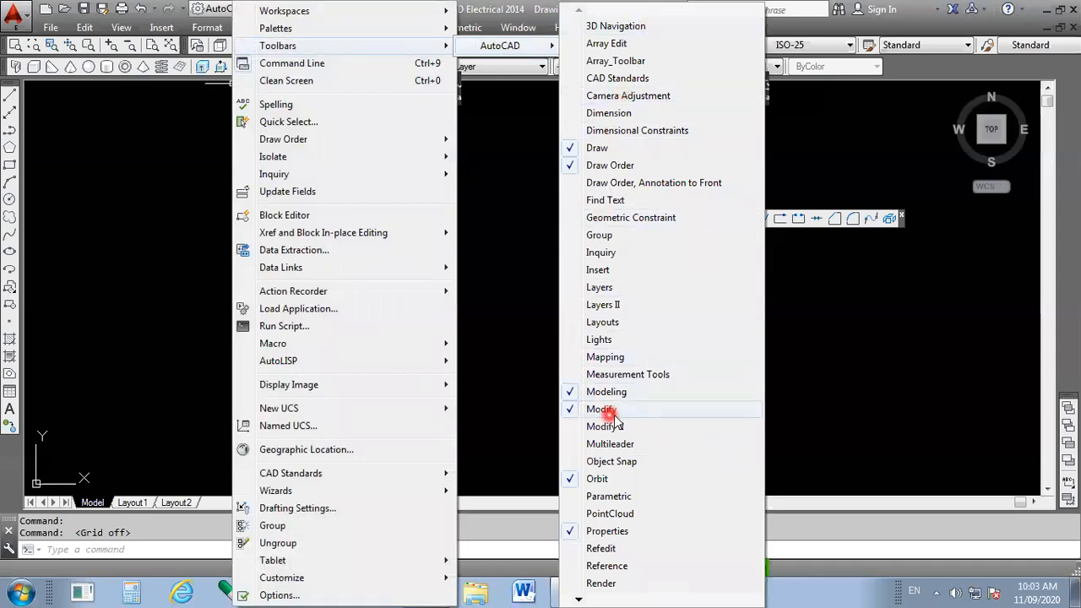
{"action": "left_click", "coordinate": [500, 245]}
{"action": "left_click", "coordinate": [579, 226]}
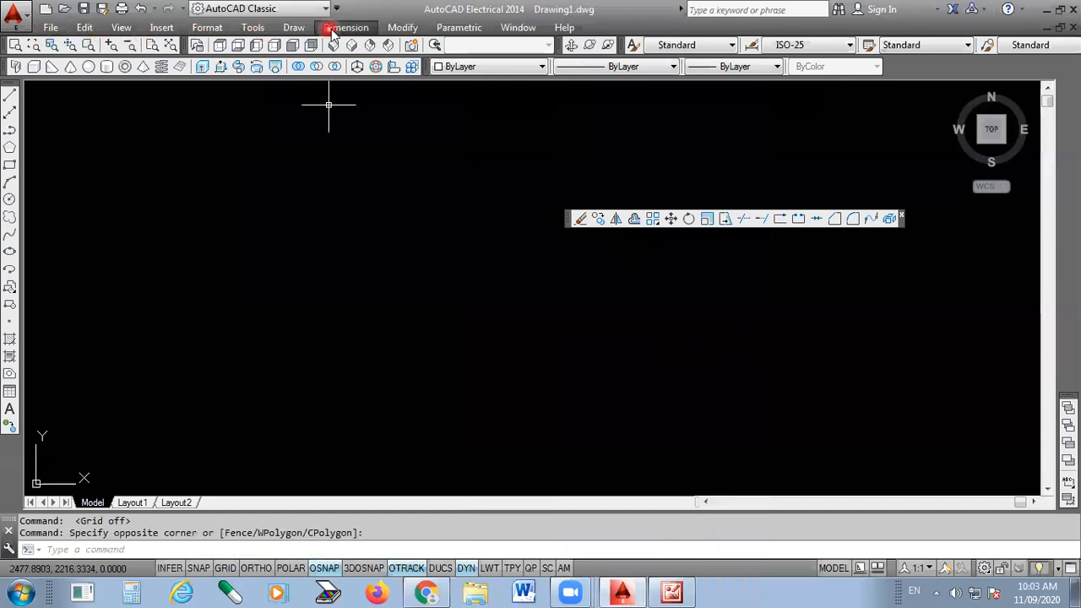
{"action": "left_click", "coordinate": [397, 27]}
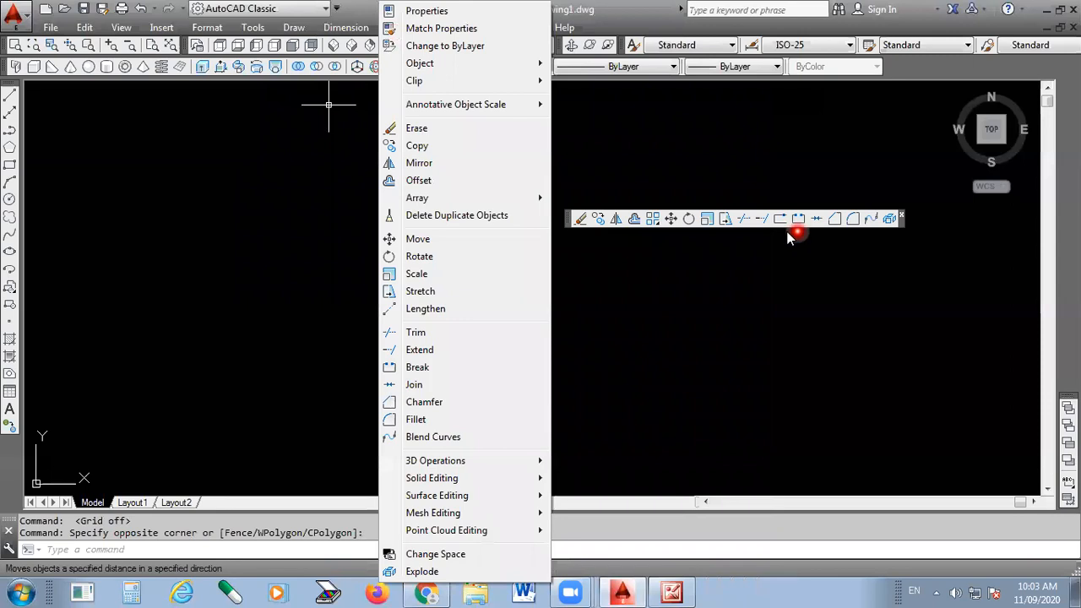
{"action": "left_click", "coordinate": [687, 111]}
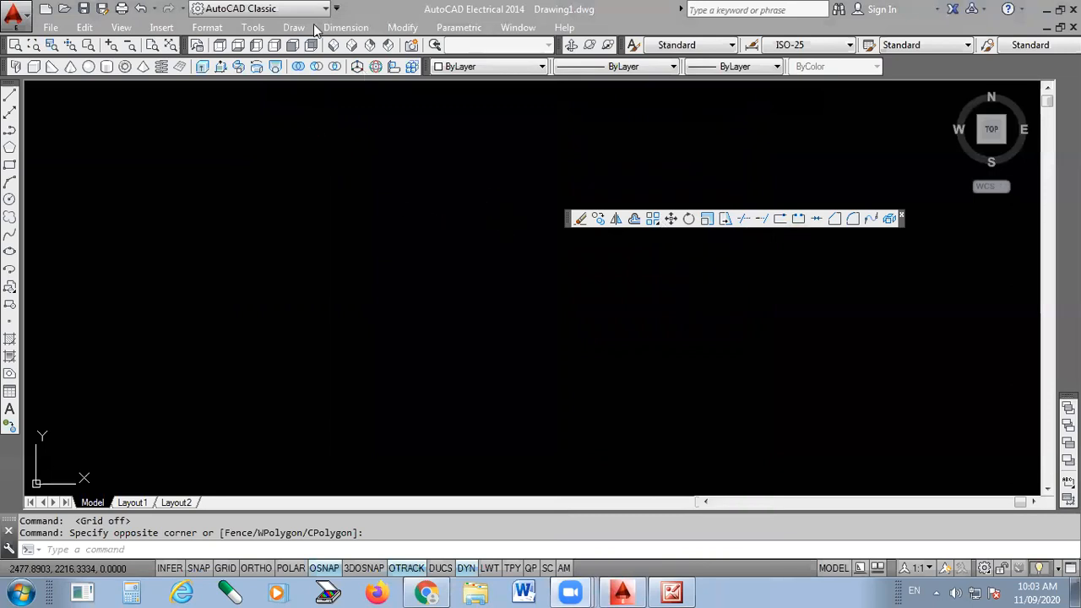
{"action": "left_click", "coordinate": [819, 222]}
{"action": "left_click", "coordinate": [34, 210]}
- Switch to the exercise sheet picture and examine the plate with three holes, tracing its bottom and left edges
{"action": "left_click", "coordinate": [676, 591]}
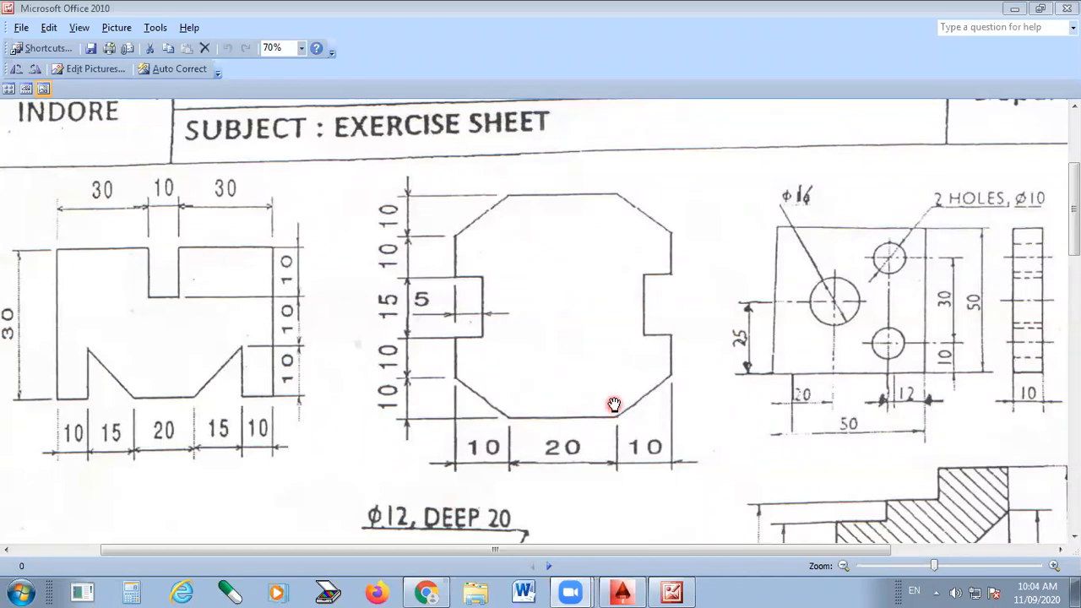
{"action": "left_click_drag", "start_coordinate": [672, 382], "coordinate": [429, 379]}
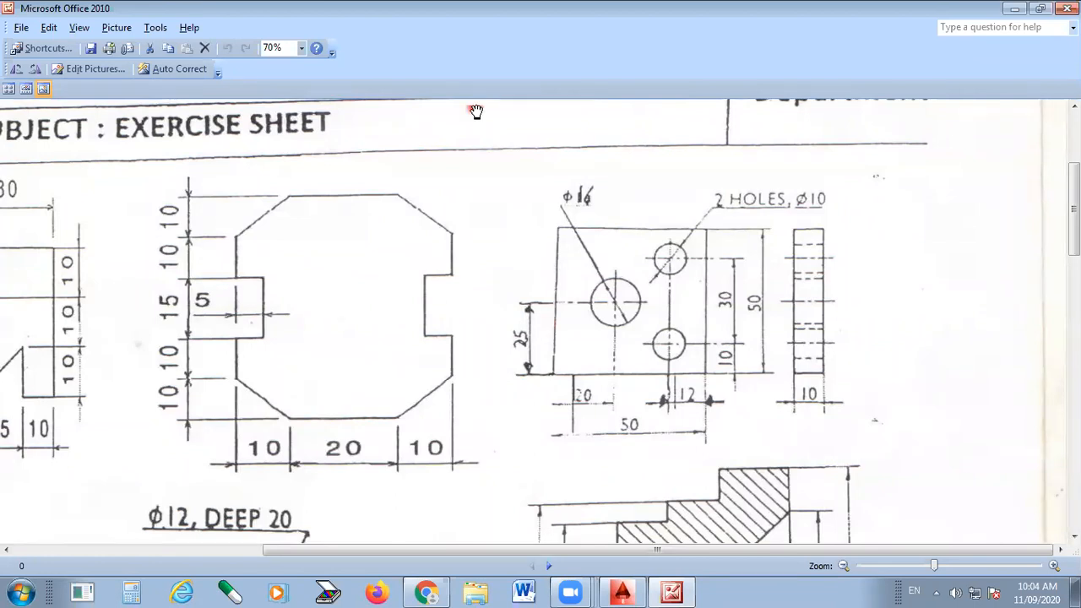
{"action": "left_click_drag", "start_coordinate": [552, 373], "coordinate": [707, 373]}
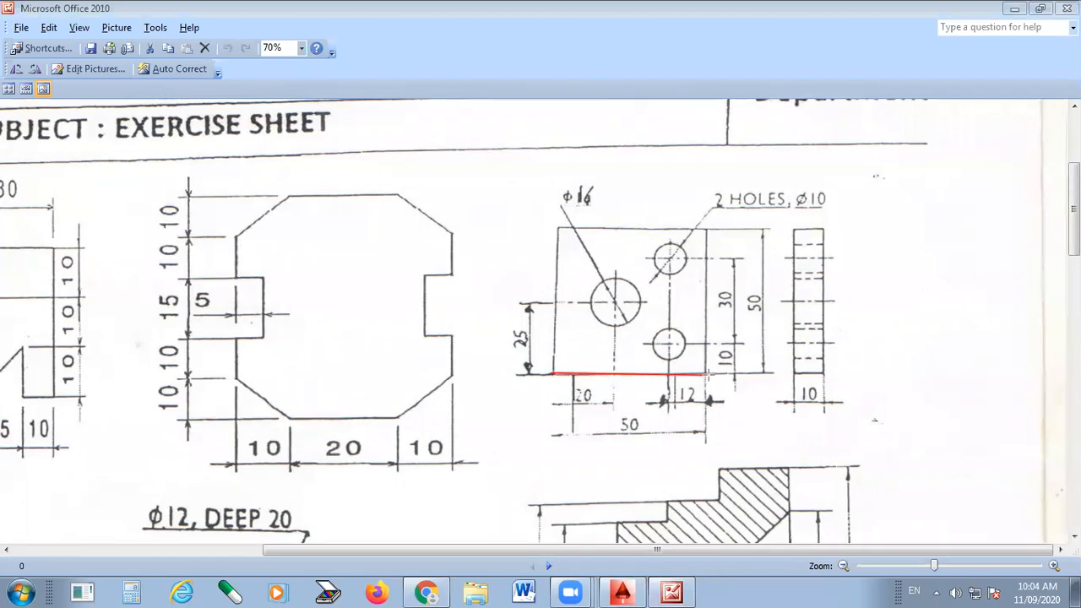
{"action": "left_click_drag", "start_coordinate": [554, 371], "coordinate": [557, 221]}
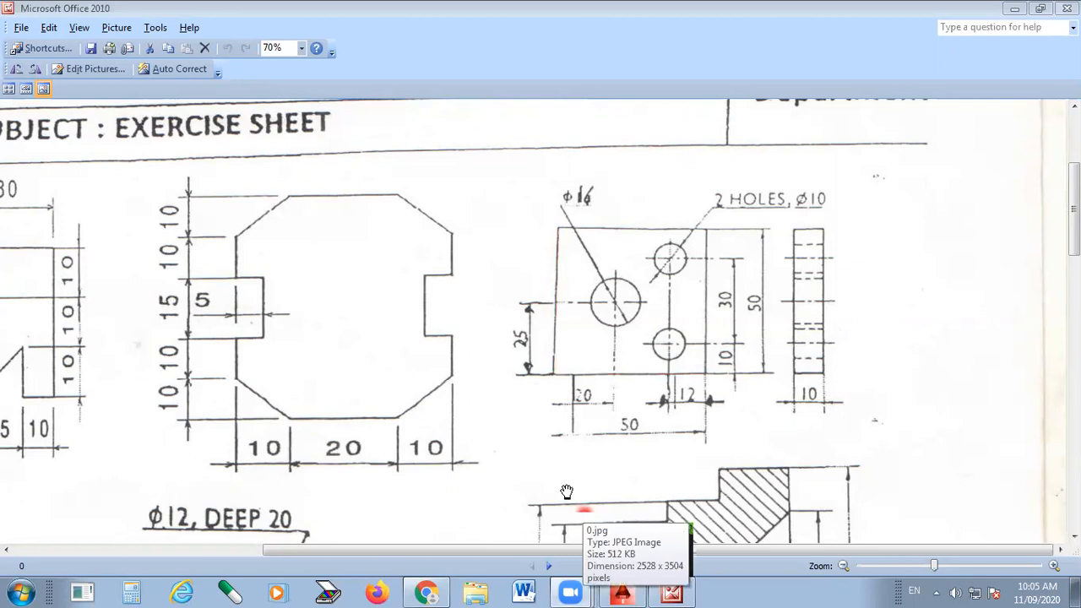
- Switch back to AutoCAD and float the Properties toolbar over the drawing area
{"action": "left_click", "coordinate": [627, 588]}
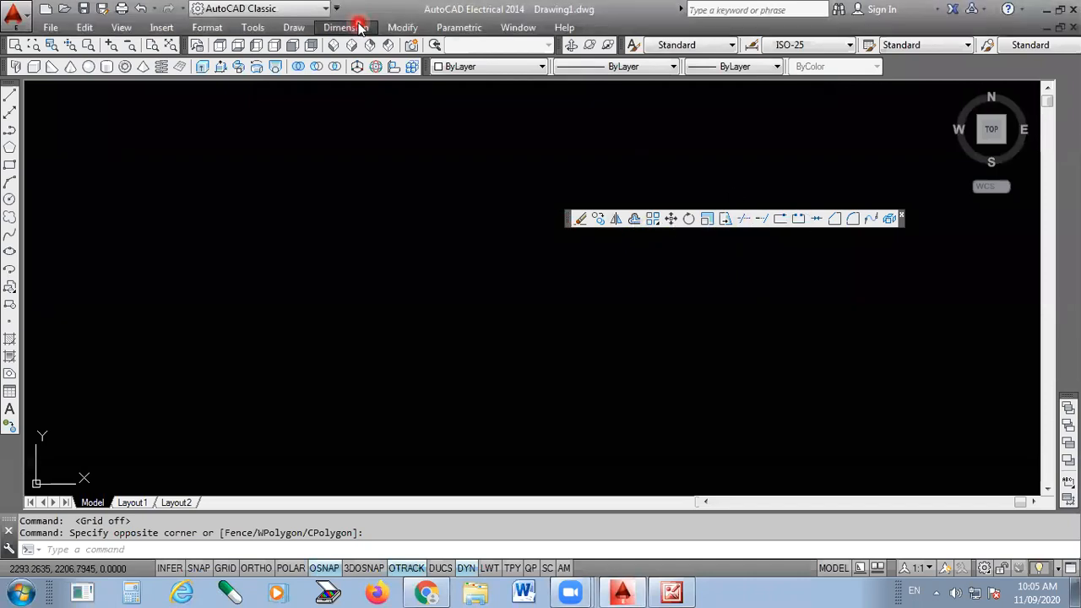
{"action": "left_click", "coordinate": [403, 27]}
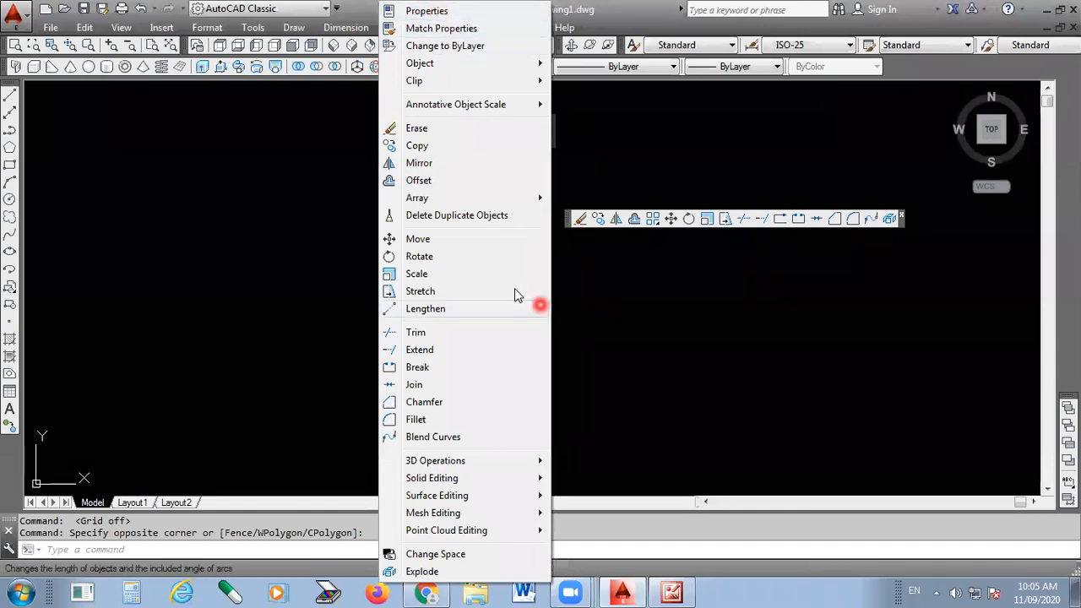
{"action": "left_click", "coordinate": [296, 251]}
{"action": "left_click", "coordinate": [300, 300]}
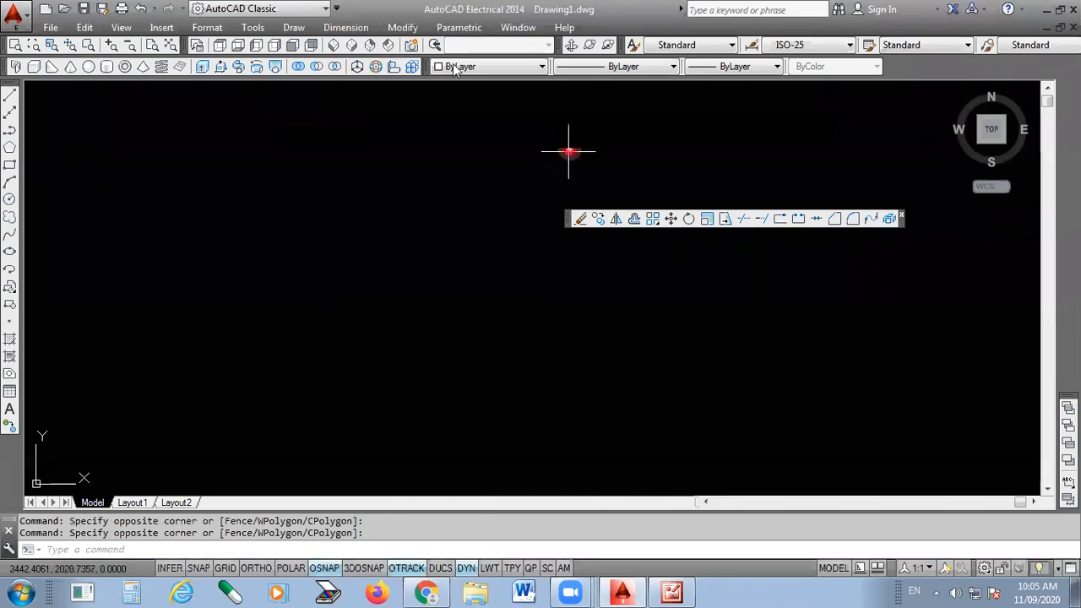
{"action": "left_click_drag", "start_coordinate": [427, 66], "coordinate": [453, 181]}
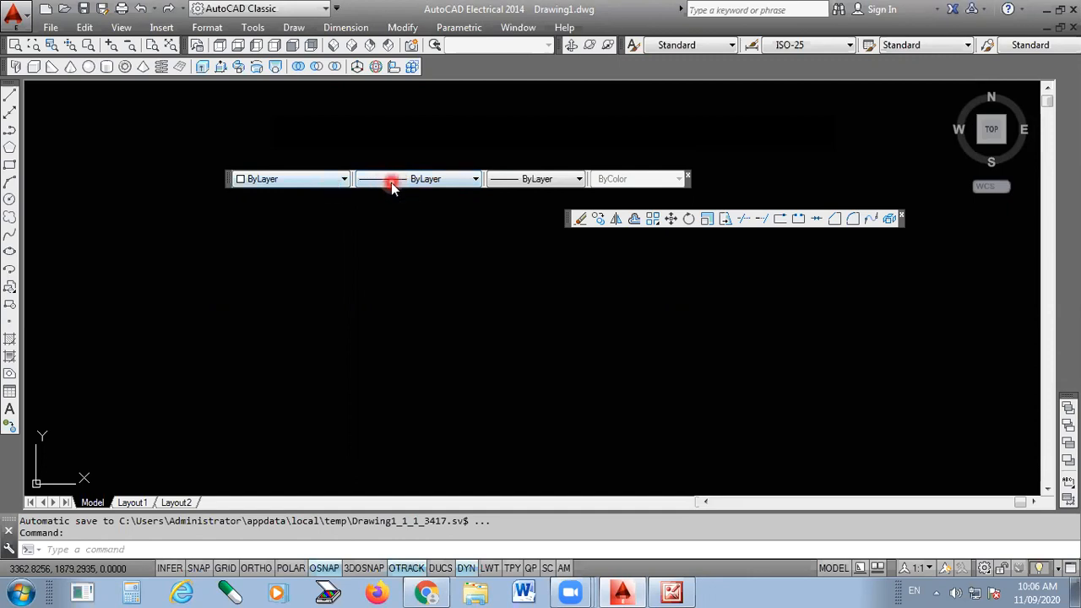
- Load the ISO dash linetype ACAD_ISO02W100 from acadiso.lin in the Linetype Manager
{"action": "left_click", "coordinate": [389, 181]}
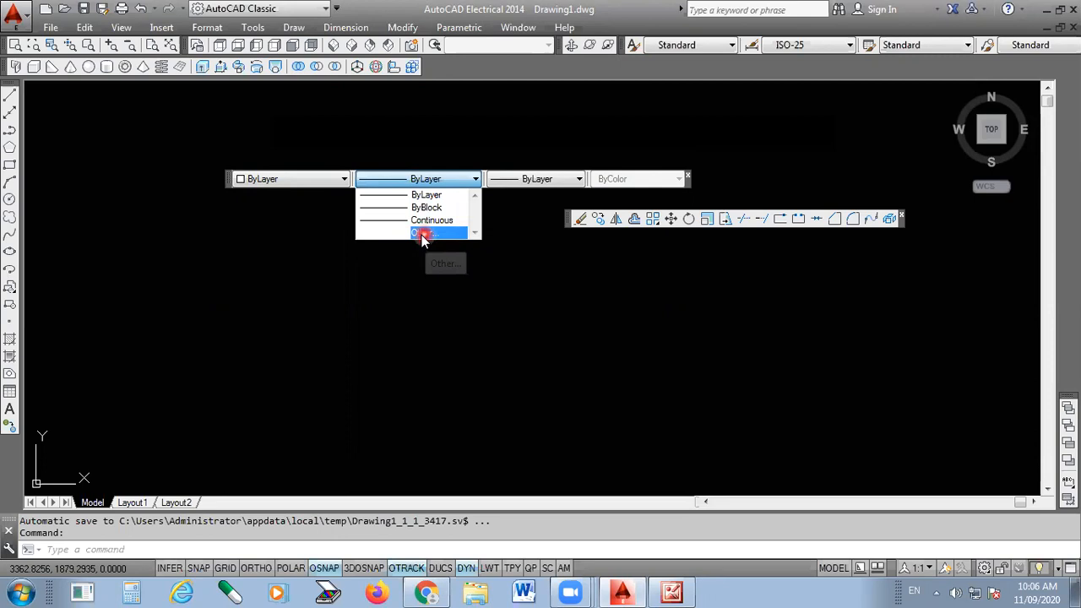
{"action": "left_click", "coordinate": [426, 235]}
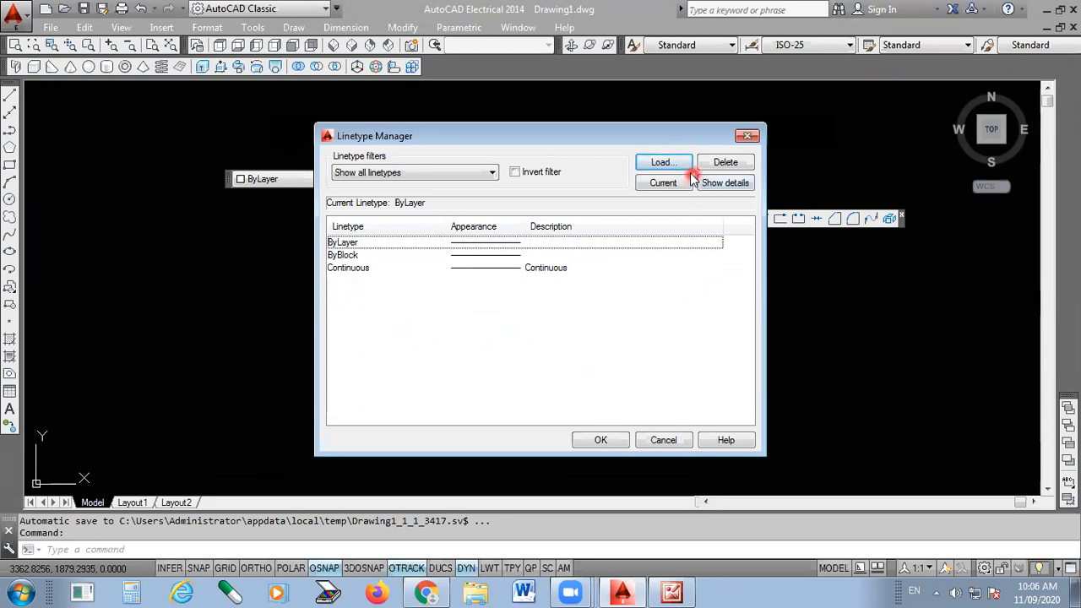
{"action": "left_click", "coordinate": [662, 162]}
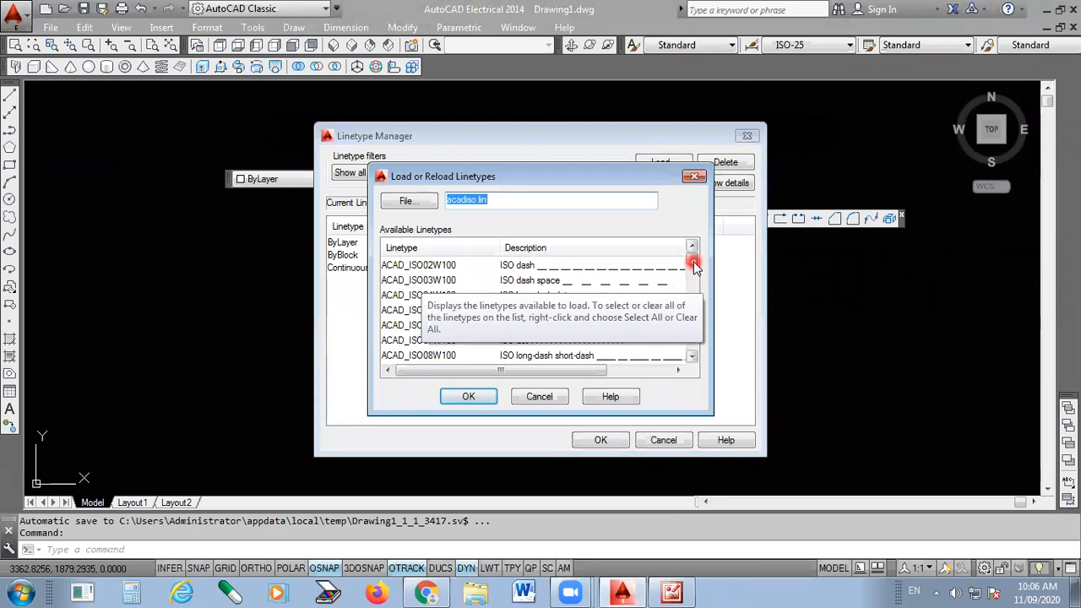
{"action": "left_click", "coordinate": [528, 265]}
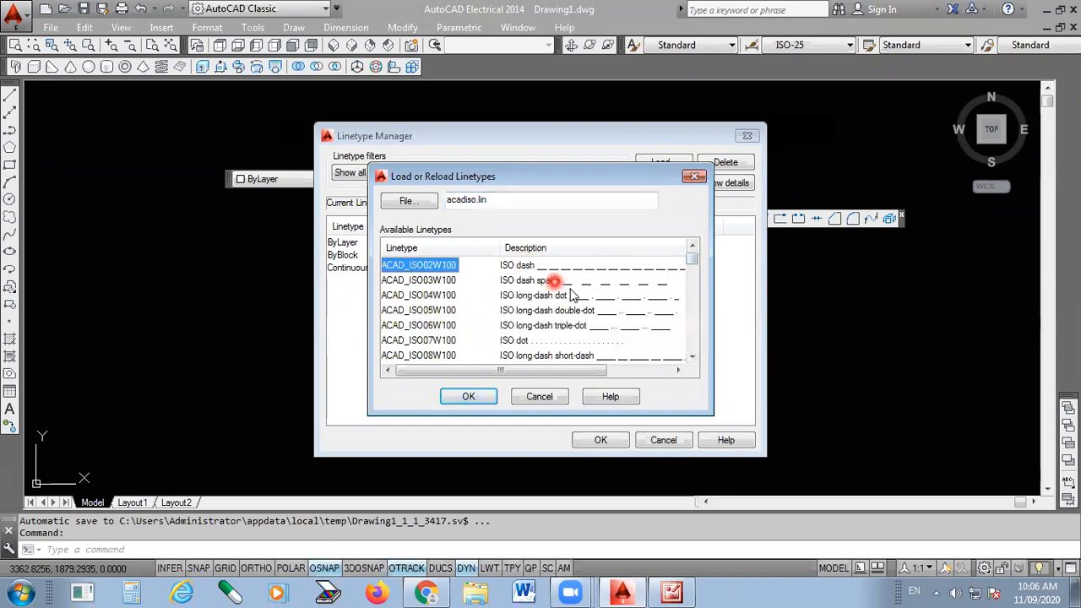
{"action": "scroll", "coordinate": [591, 309], "scroll_direction": "down", "scroll_amount": 4}
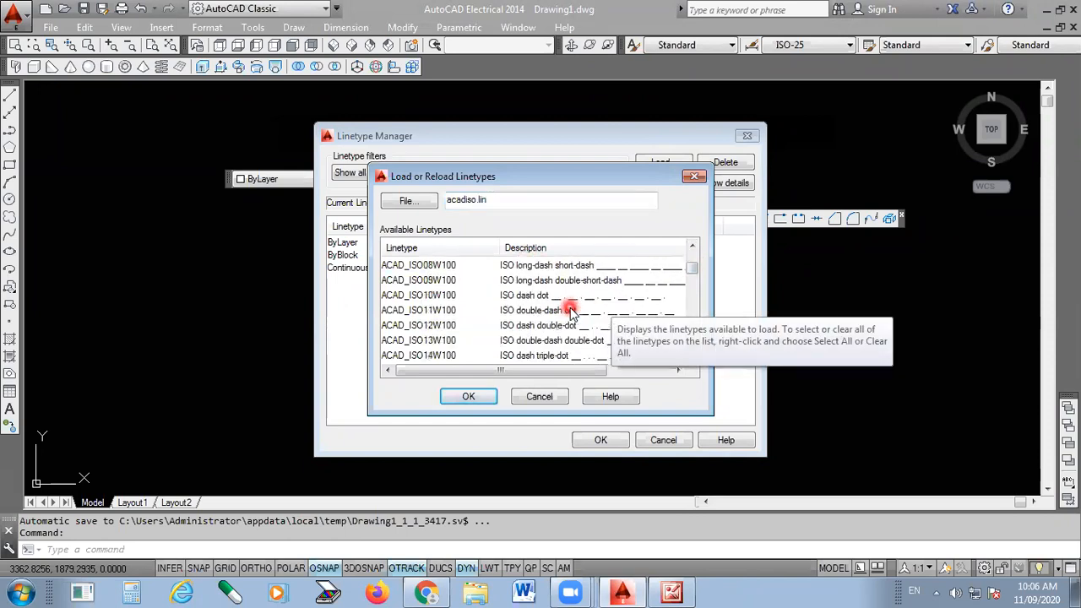
{"action": "scroll", "coordinate": [570, 309], "scroll_direction": "down", "scroll_amount": 1}
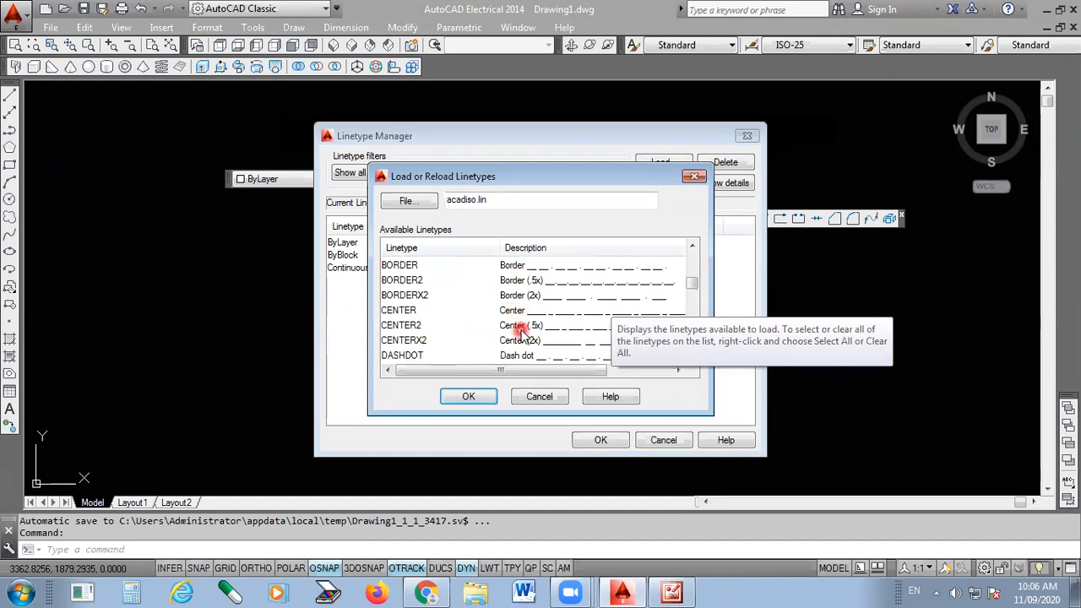
{"action": "scroll", "coordinate": [524, 328], "scroll_direction": "down", "scroll_amount": 5}
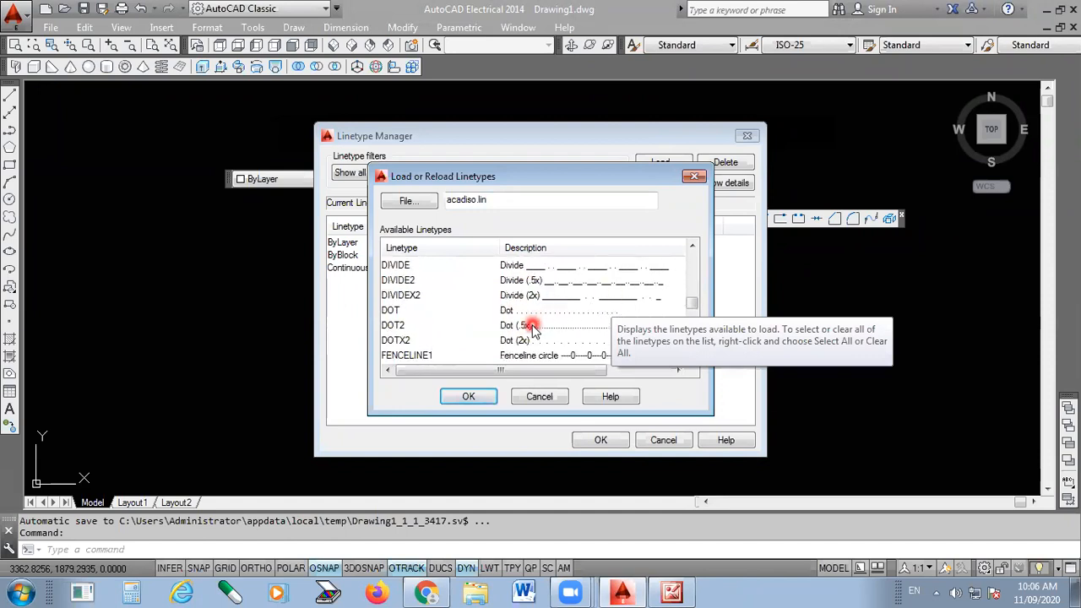
{"action": "scroll", "coordinate": [555, 329], "scroll_direction": "down", "scroll_amount": 5}
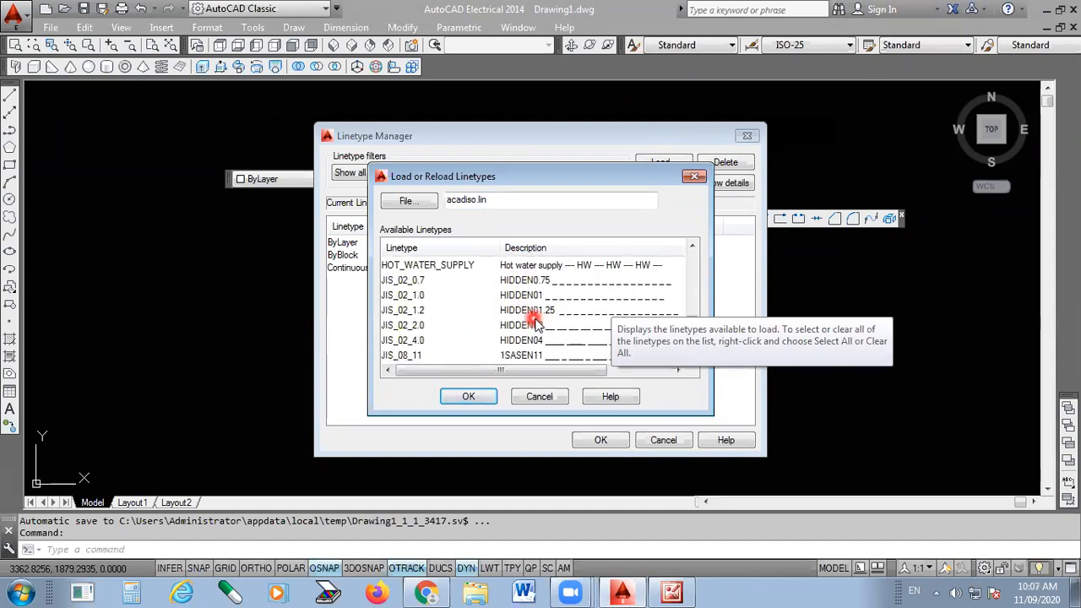
{"action": "scroll", "coordinate": [582, 314], "scroll_direction": "down", "scroll_amount": 3}
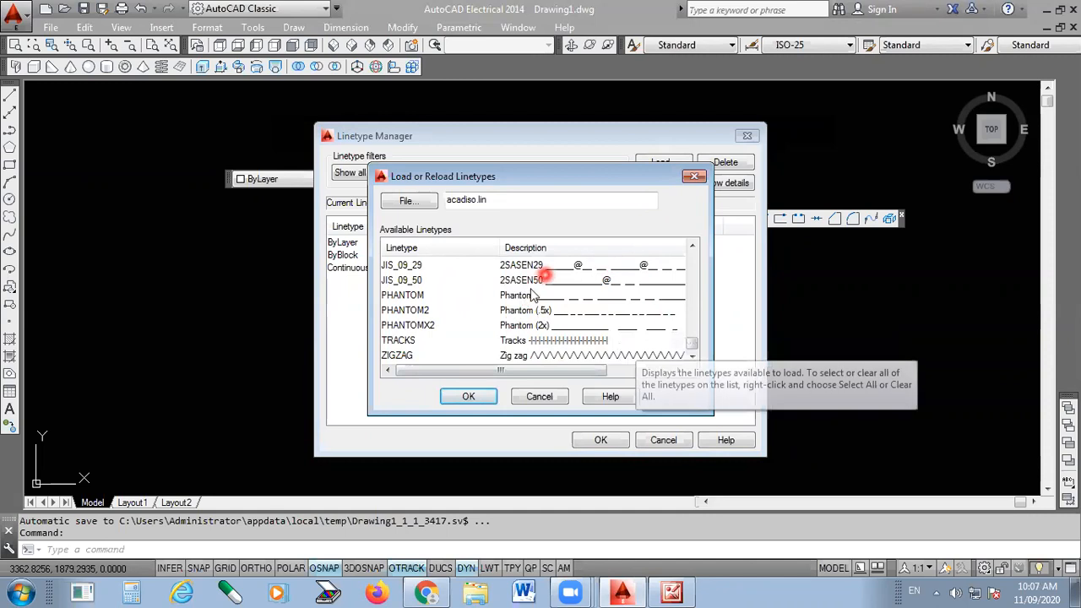
{"action": "left_click", "coordinate": [467, 398]}
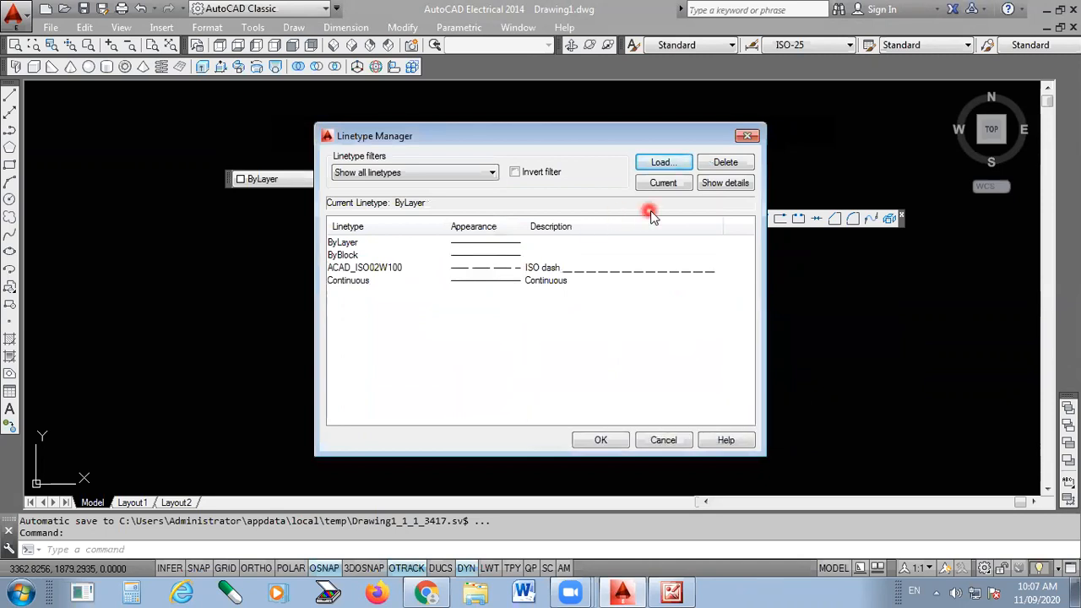
- Load the HIDDEN2 linetype from acadiso.lin as well and accept the Linetype Manager changes
{"action": "left_click", "coordinate": [662, 162]}
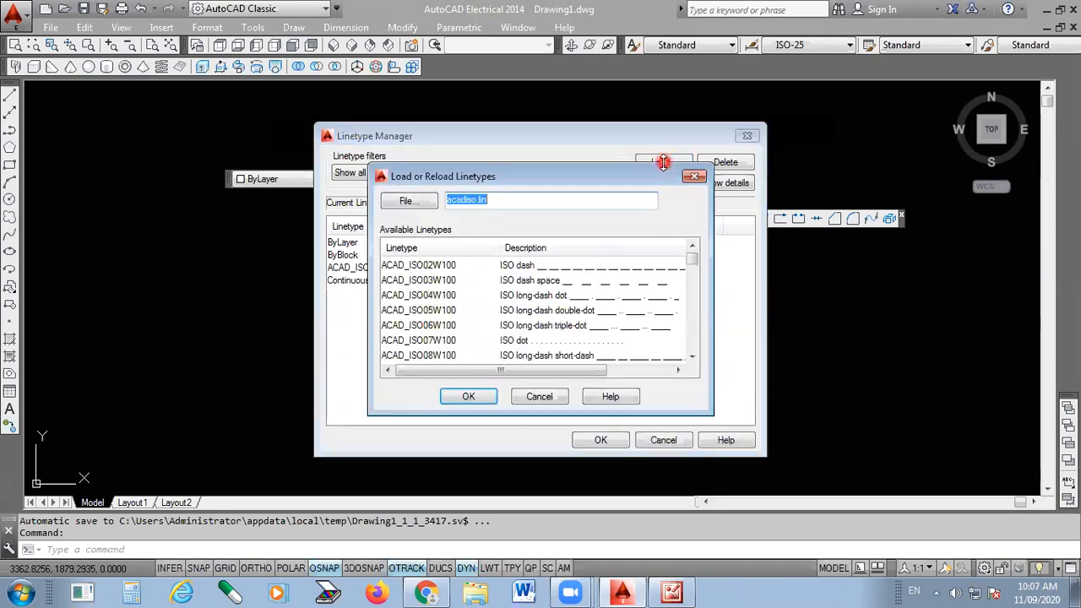
{"action": "left_click", "coordinate": [547, 330]}
{"action": "scroll", "coordinate": [549, 325], "scroll_direction": "down", "scroll_amount": 7}
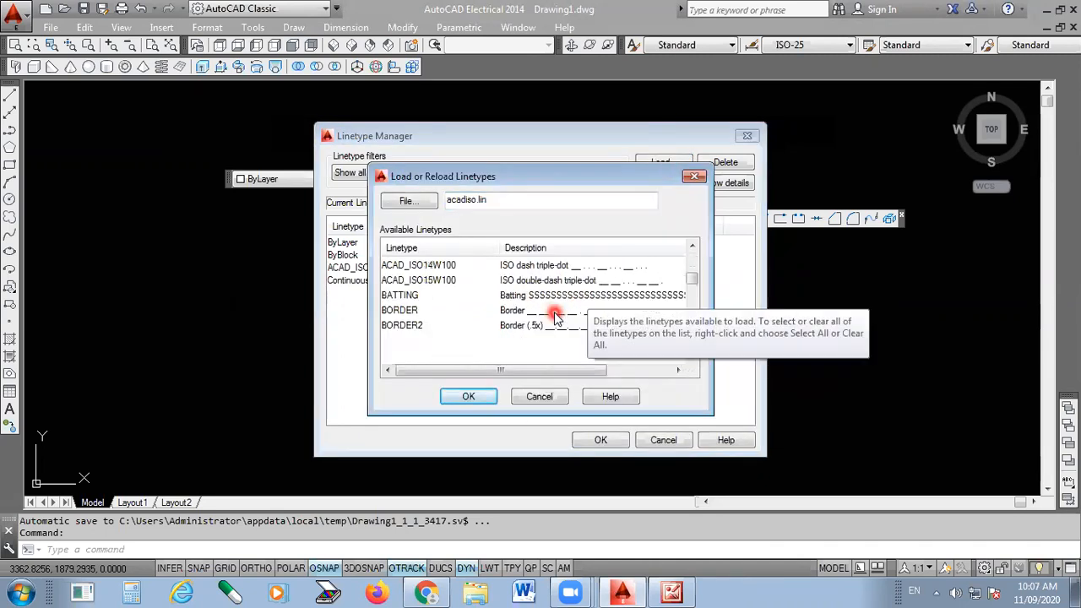
{"action": "scroll", "coordinate": [553, 321], "scroll_direction": "down", "scroll_amount": 4}
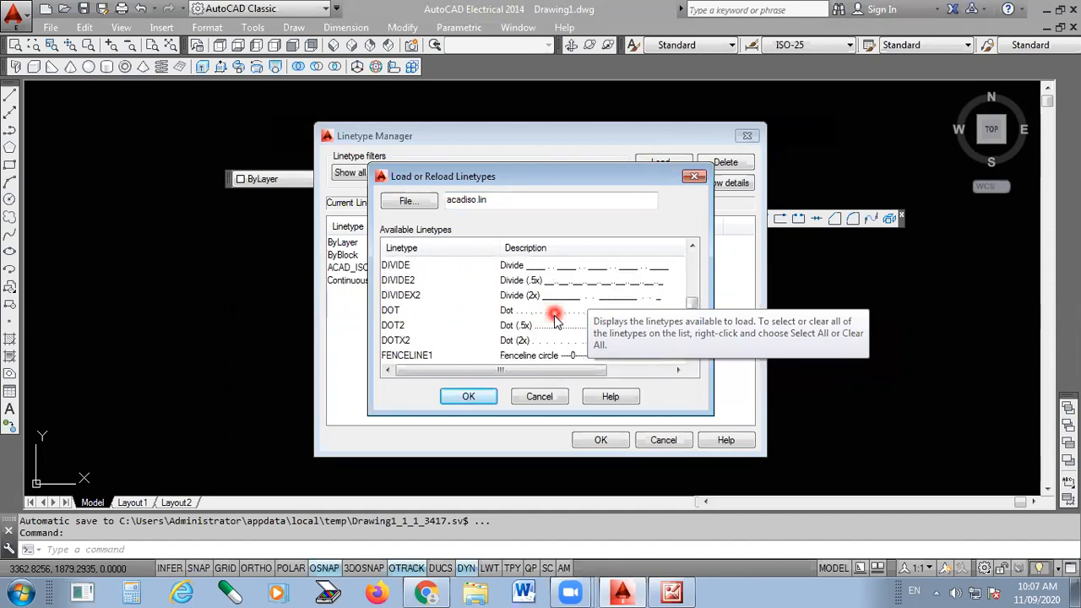
{"action": "left_click", "coordinate": [510, 326]}
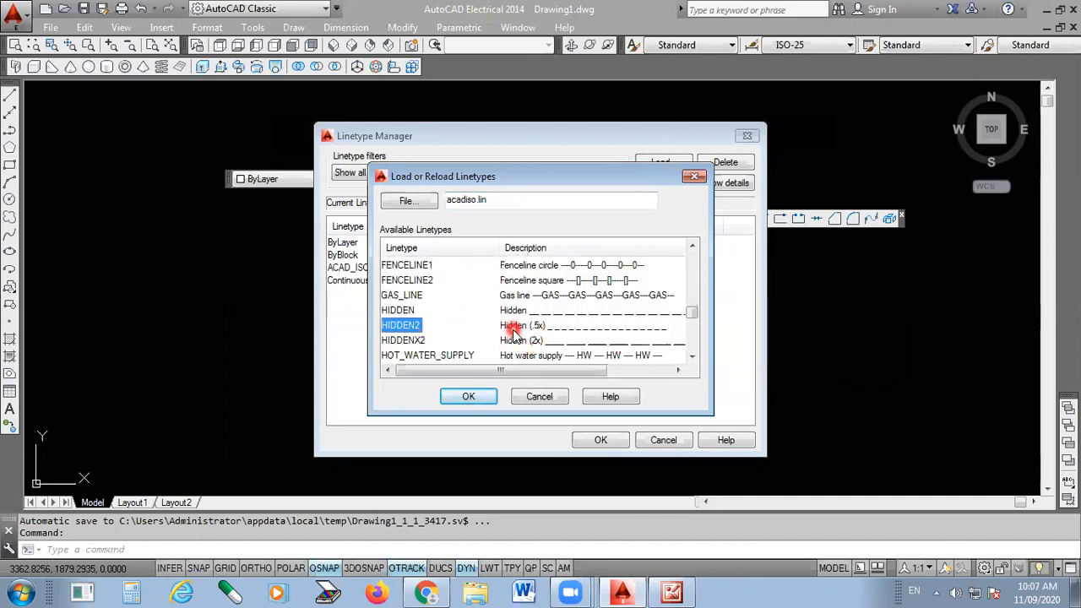
{"action": "left_click", "coordinate": [469, 396]}
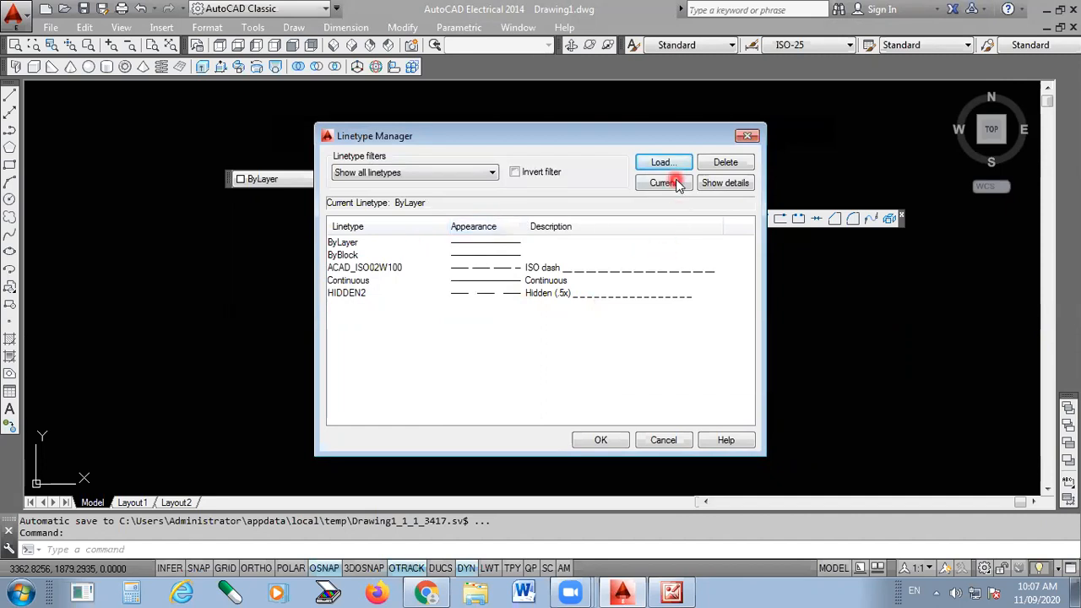
{"action": "left_click", "coordinate": [602, 438]}
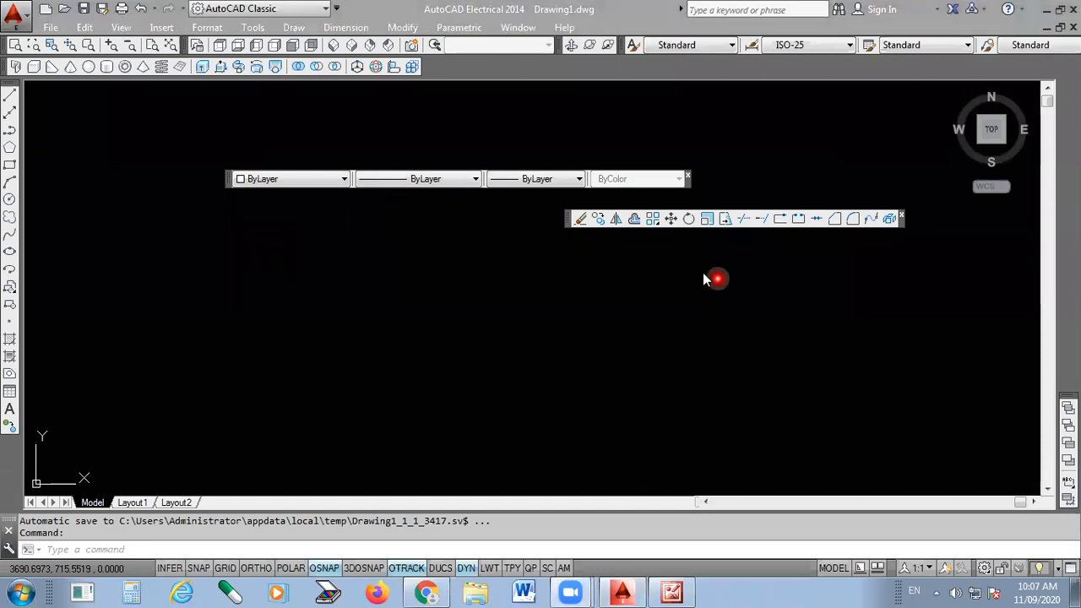
- Review the linetypes offered for new objects, including the loaded dashed ones
{"action": "left_click", "coordinate": [470, 183]}
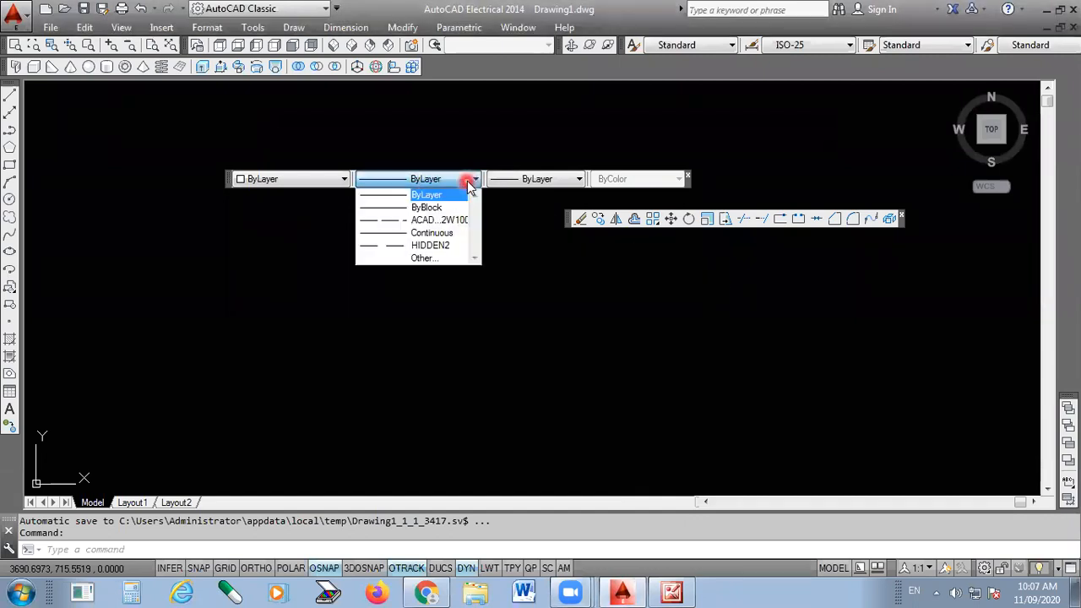
{"action": "left_click", "coordinate": [439, 221]}
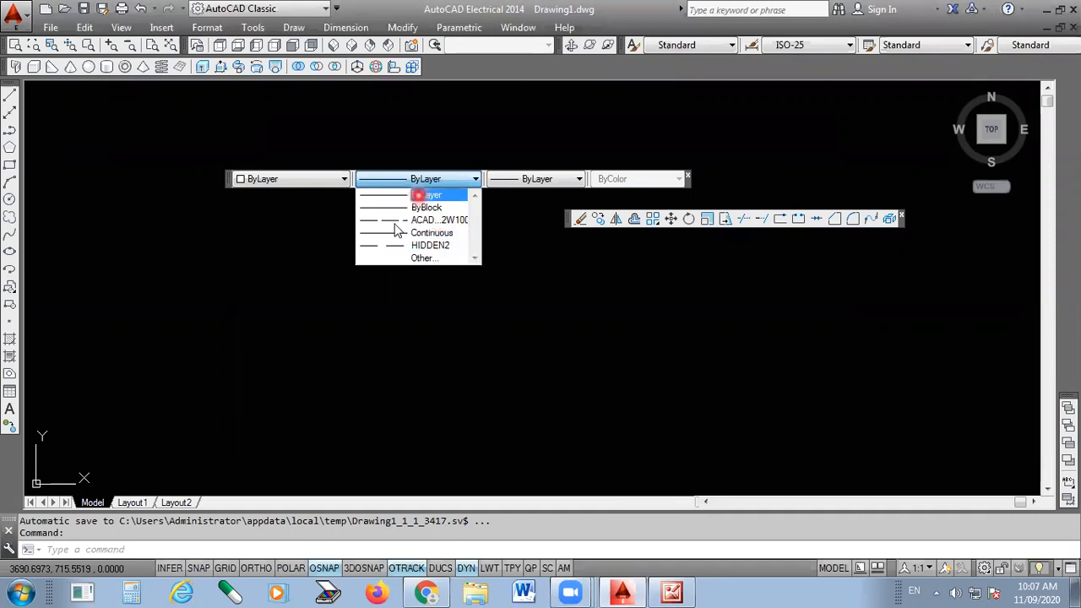
{"action": "left_click", "coordinate": [379, 359]}
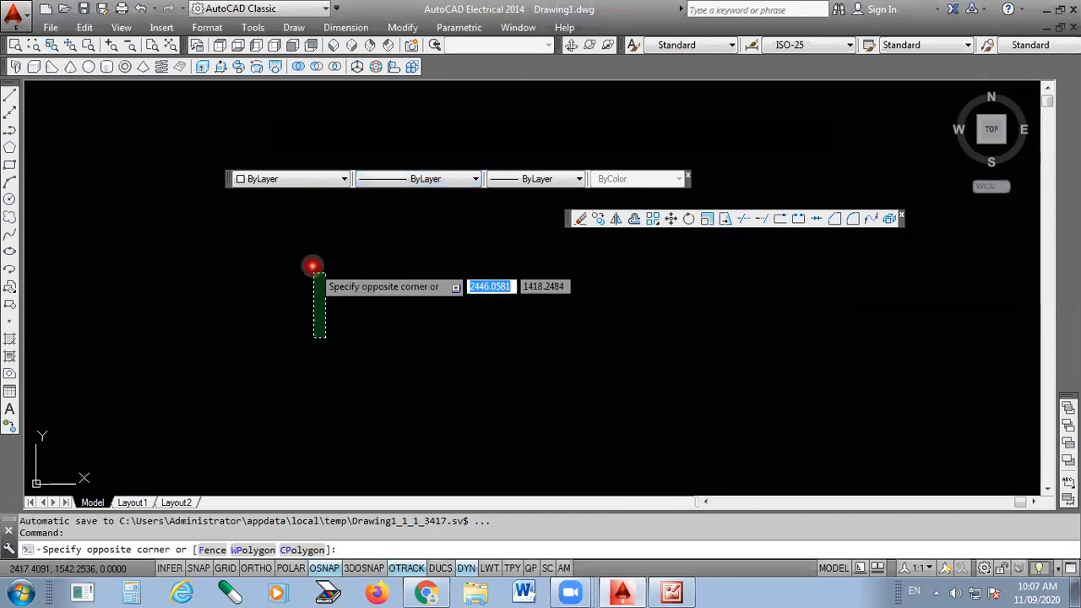
- Review the colour choices for new objects in the Select Color dialog, including true colors and color books, and cancel it
{"action": "left_click", "coordinate": [319, 183]}
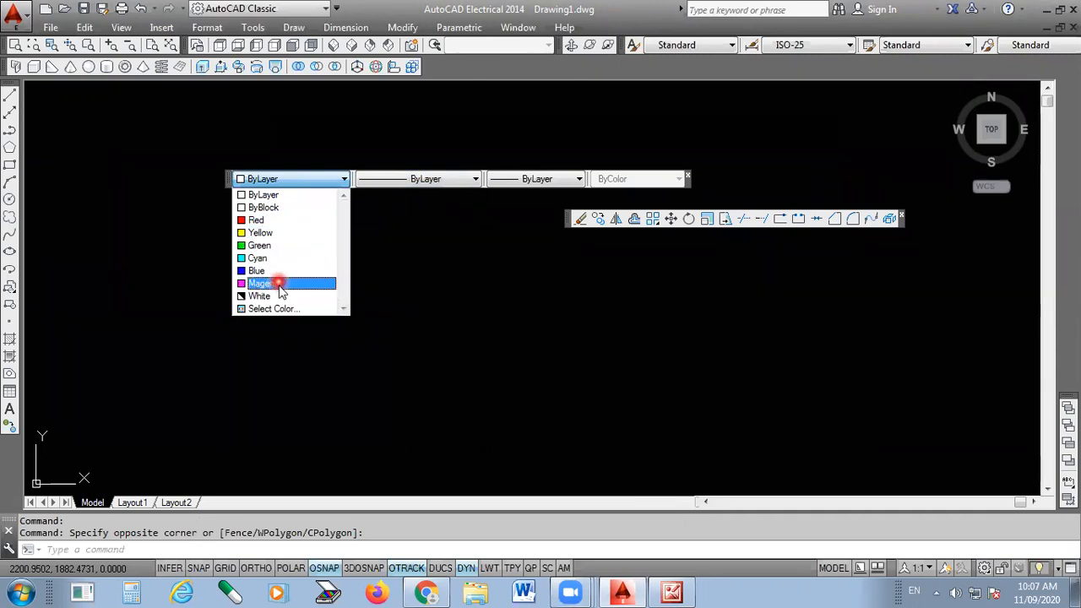
{"action": "left_click", "coordinate": [285, 309]}
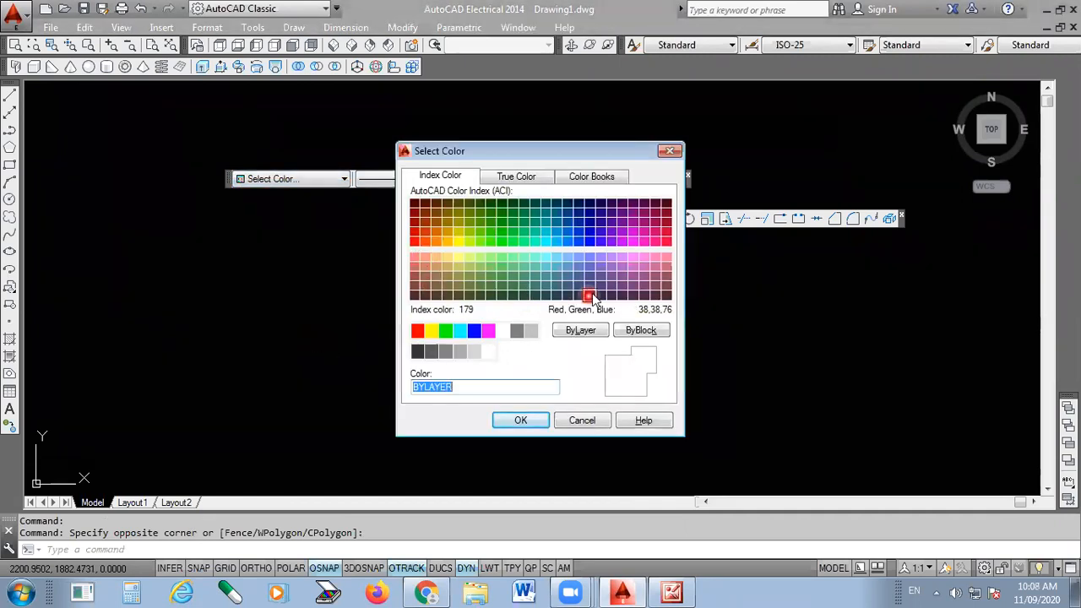
{"action": "left_click", "coordinate": [522, 175]}
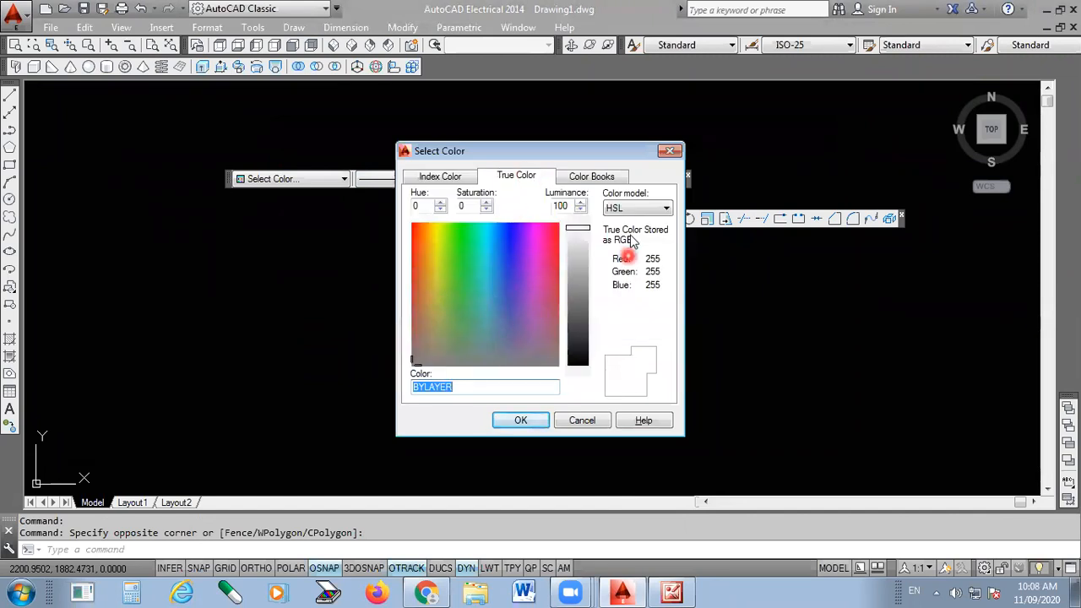
{"action": "left_click", "coordinate": [601, 178]}
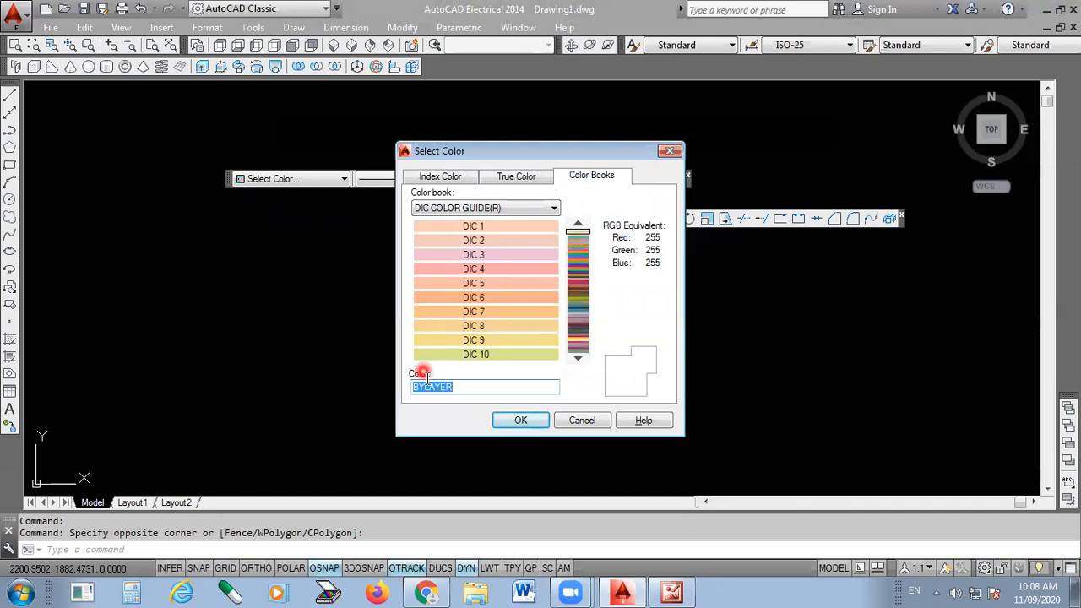
{"action": "left_click", "coordinate": [582, 419]}
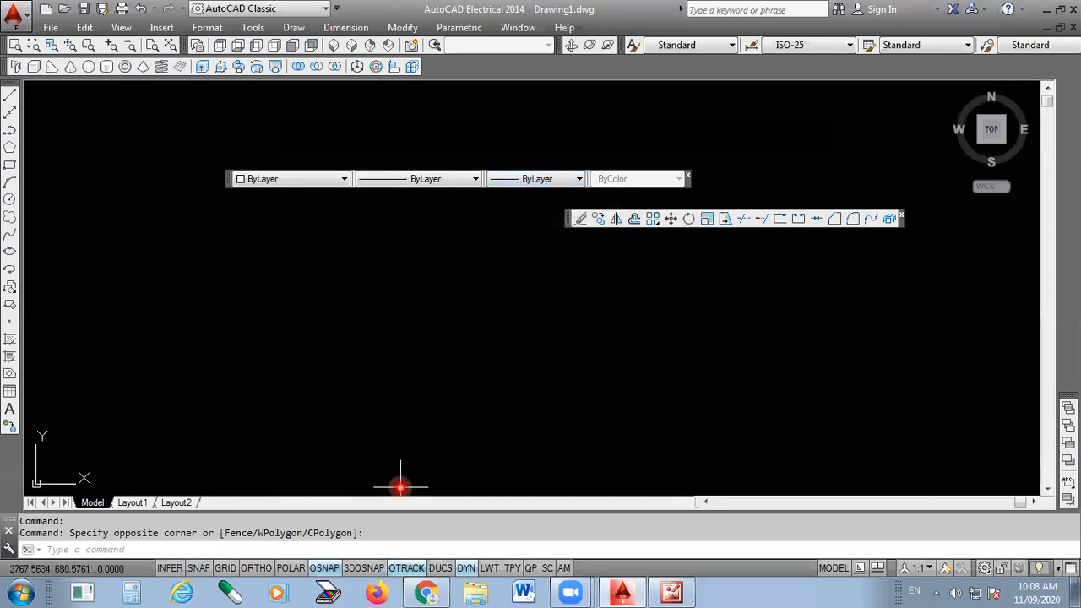
- Set the lineweight for new objects to 0.00 mm
{"action": "left_click", "coordinate": [518, 189]}
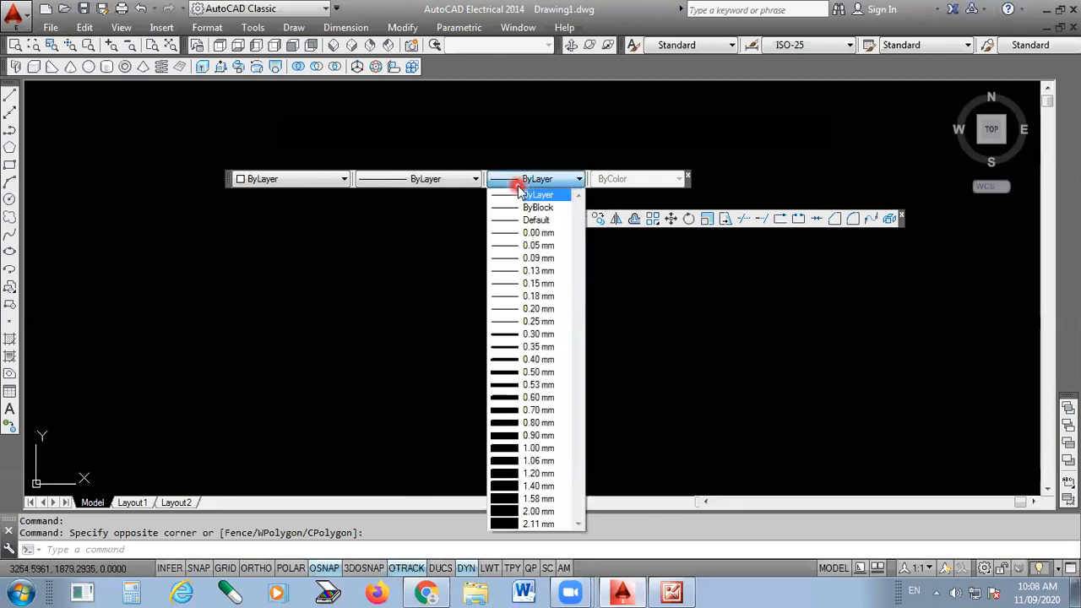
{"action": "left_click", "coordinate": [423, 290]}
{"action": "left_click", "coordinate": [514, 225]}
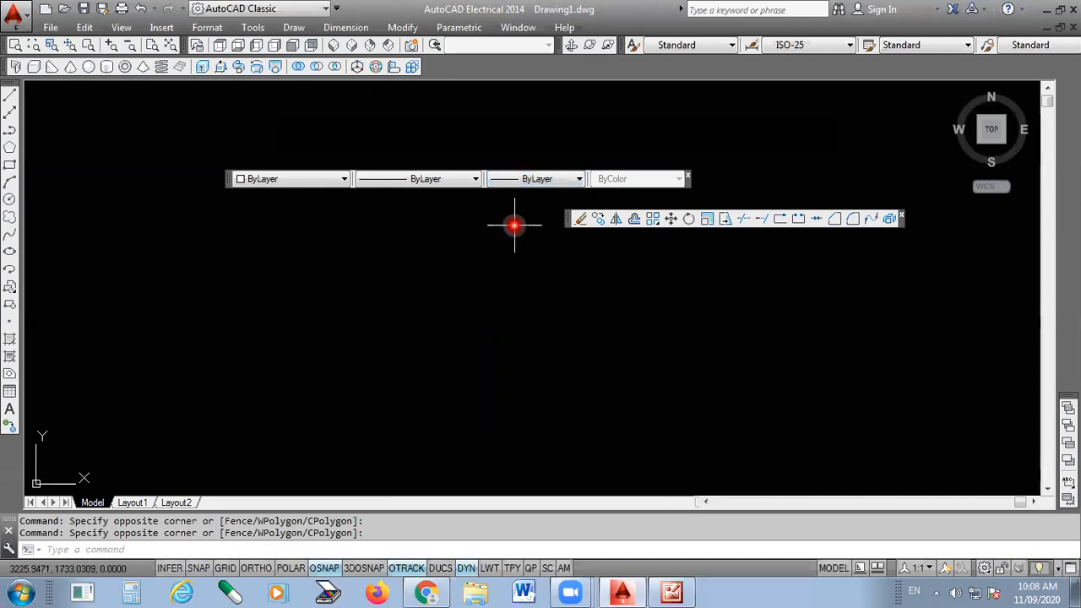
{"action": "left_click", "coordinate": [525, 184]}
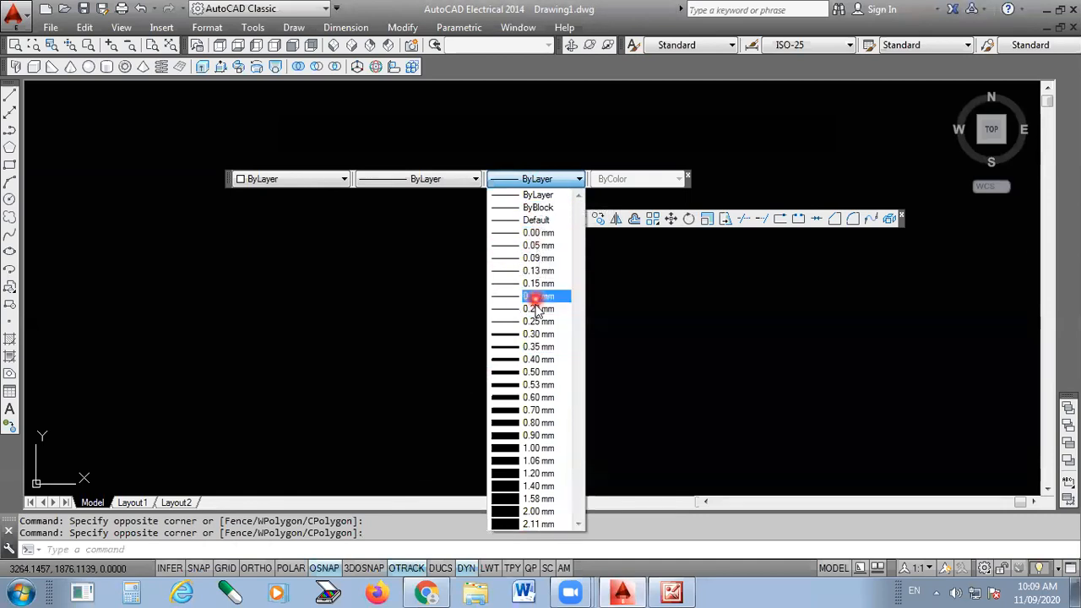
{"action": "left_click", "coordinate": [541, 235]}
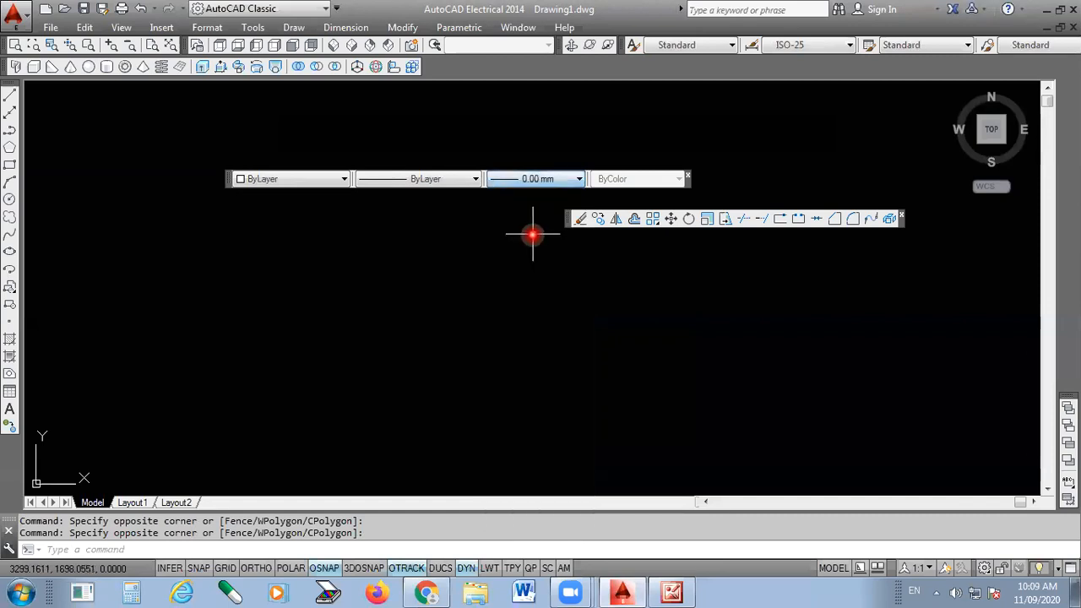
{"action": "left_click", "coordinate": [558, 179]}
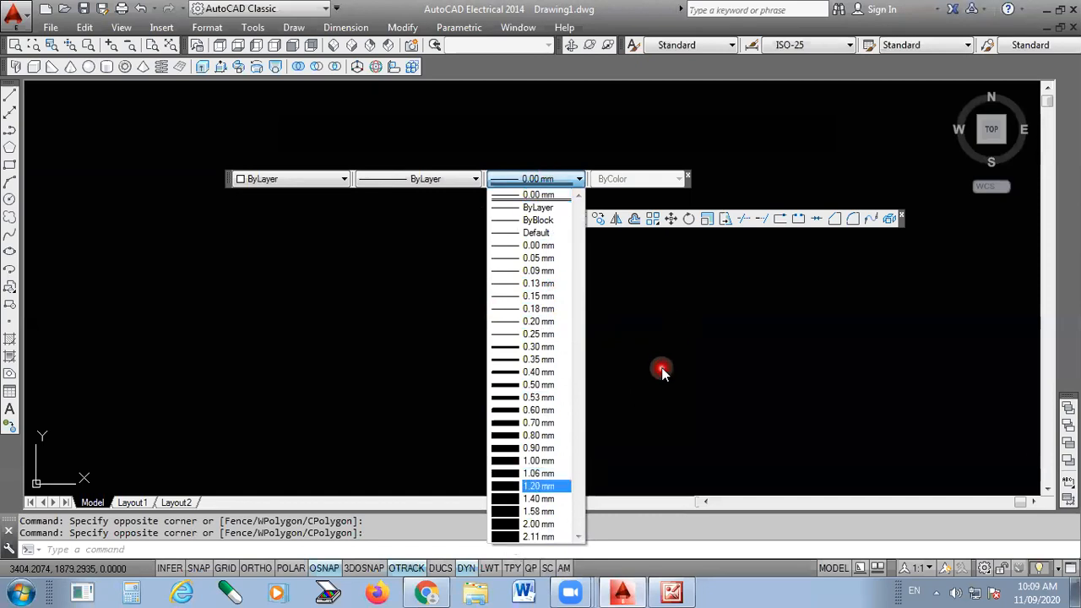
{"action": "left_click", "coordinate": [599, 410]}
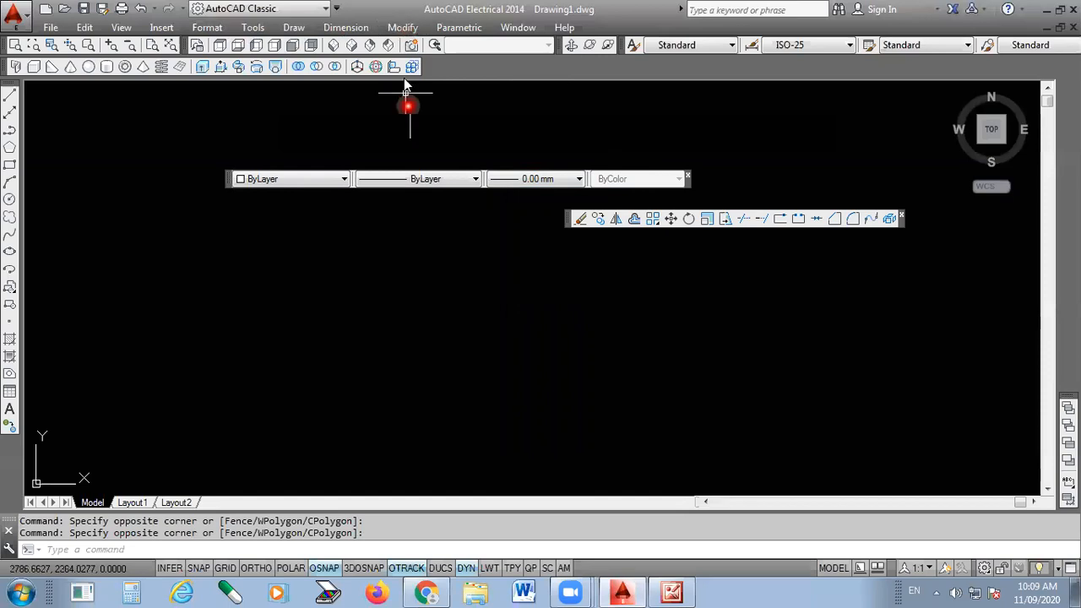
- Show the Properties palette with nothing selected and examine the general settings for linetype, linetype scale, lineweight and thickness
{"action": "left_click", "coordinate": [402, 27]}
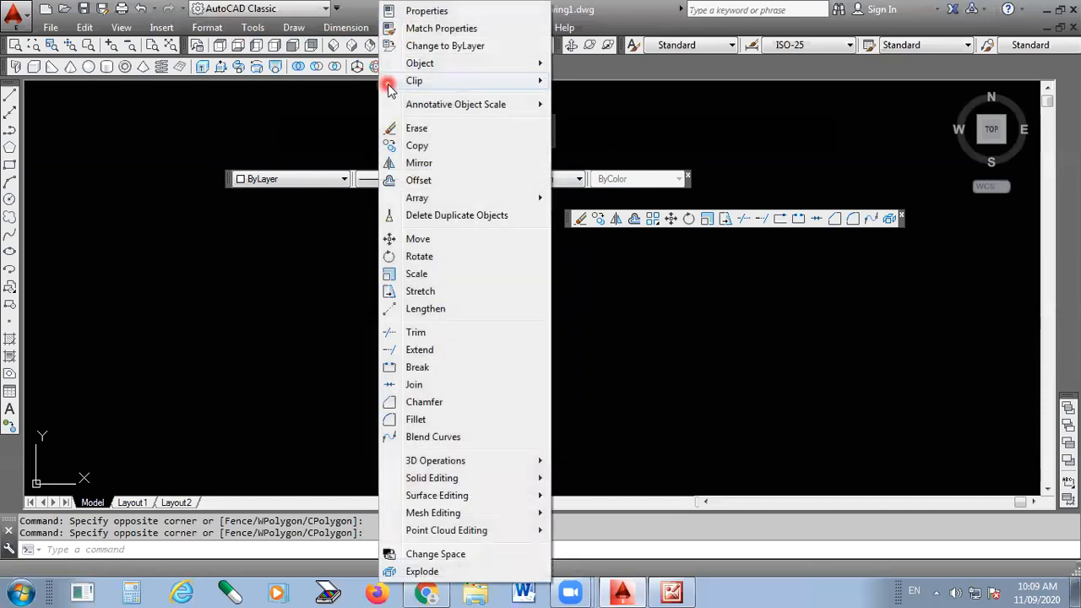
{"action": "left_click", "coordinate": [422, 11]}
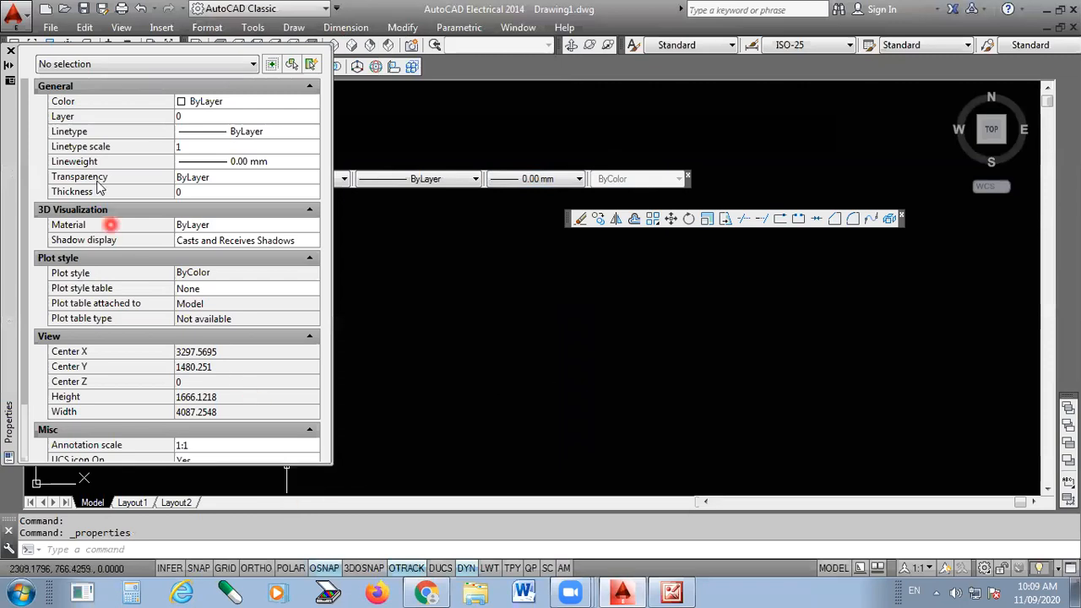
{"action": "left_click", "coordinate": [215, 312]}
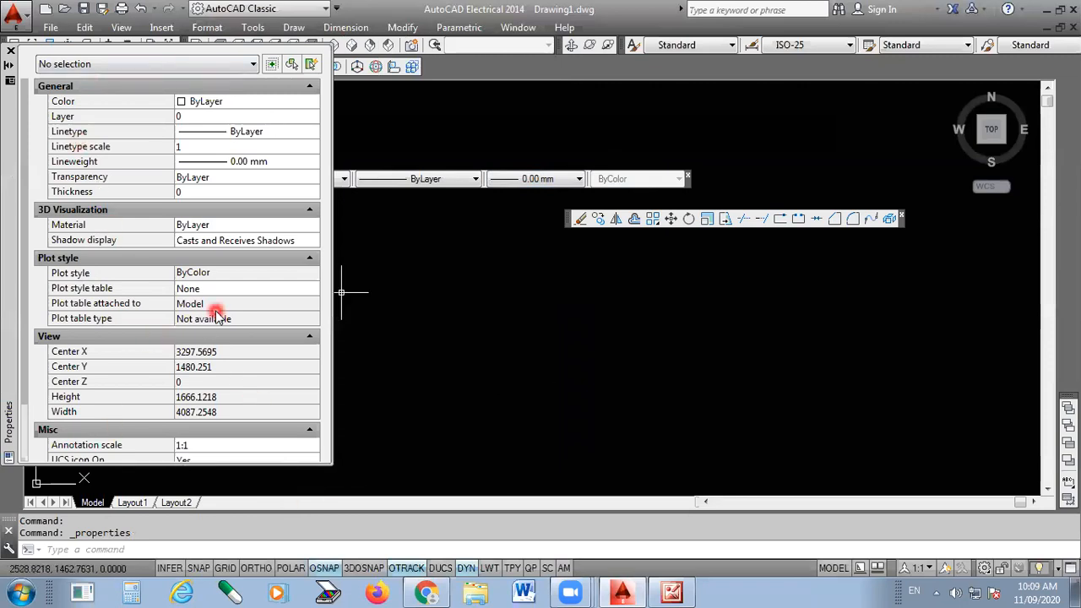
{"action": "left_click", "coordinate": [86, 133]}
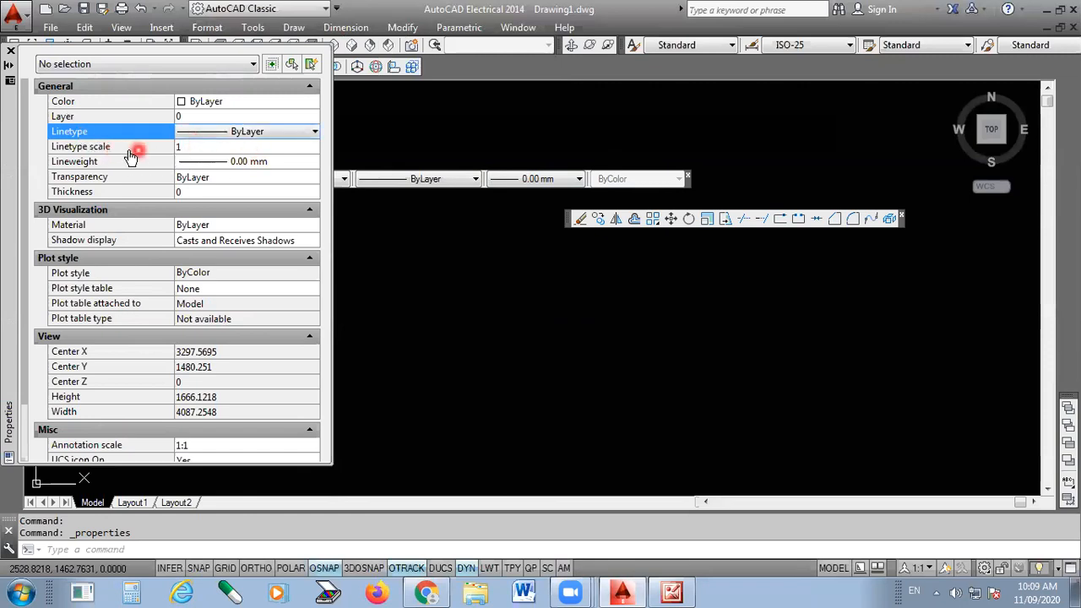
{"action": "left_click", "coordinate": [113, 148]}
{"action": "left_click", "coordinate": [114, 161]}
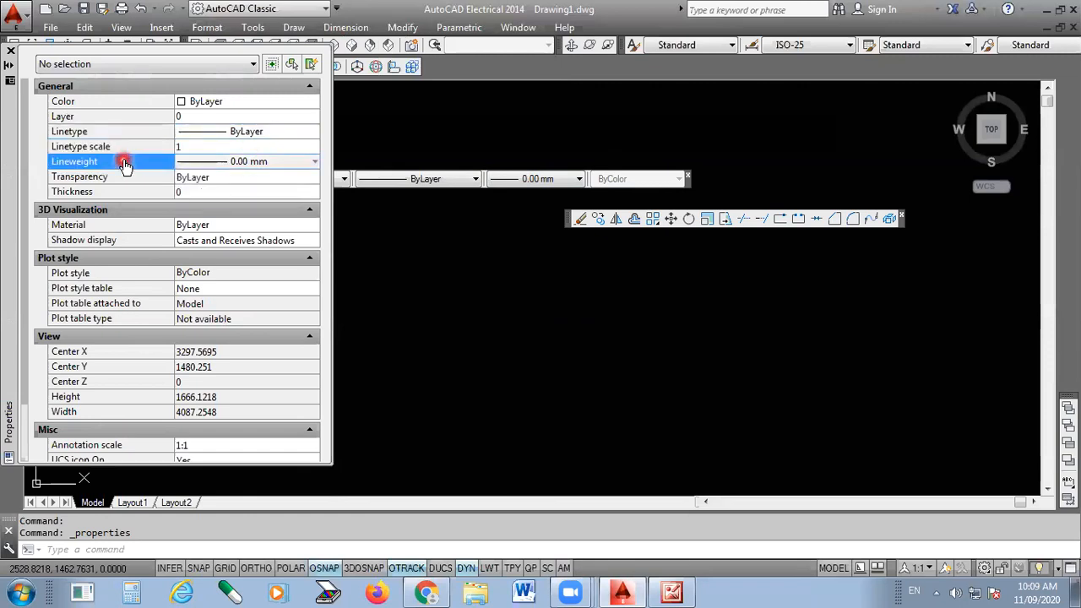
{"action": "left_click", "coordinate": [87, 193]}
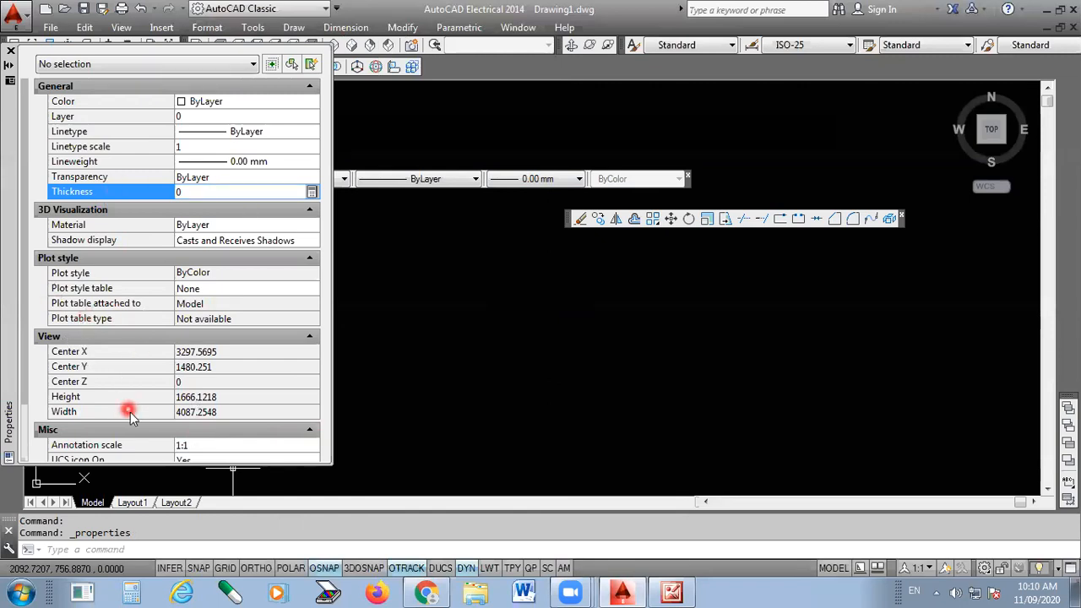
- Examine the view centre coordinates, height and width in the Properties palette and close the palette
{"action": "left_click", "coordinate": [119, 353]}
{"action": "left_click", "coordinate": [116, 368]}
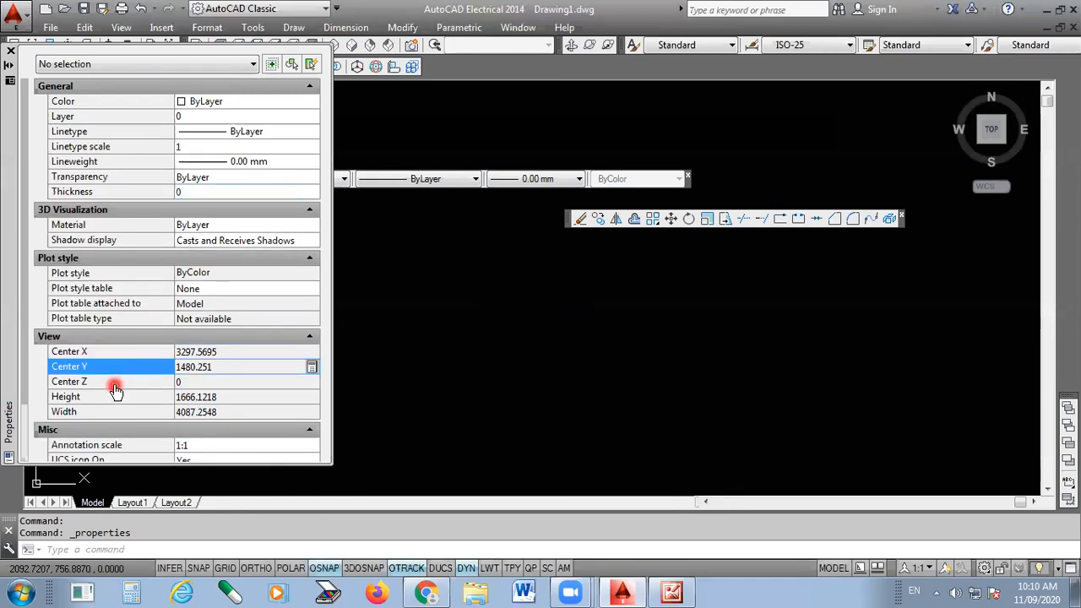
{"action": "left_click", "coordinate": [116, 384]}
{"action": "left_click", "coordinate": [115, 366]}
{"action": "left_click", "coordinate": [118, 353]}
{"action": "left_click", "coordinate": [117, 382]}
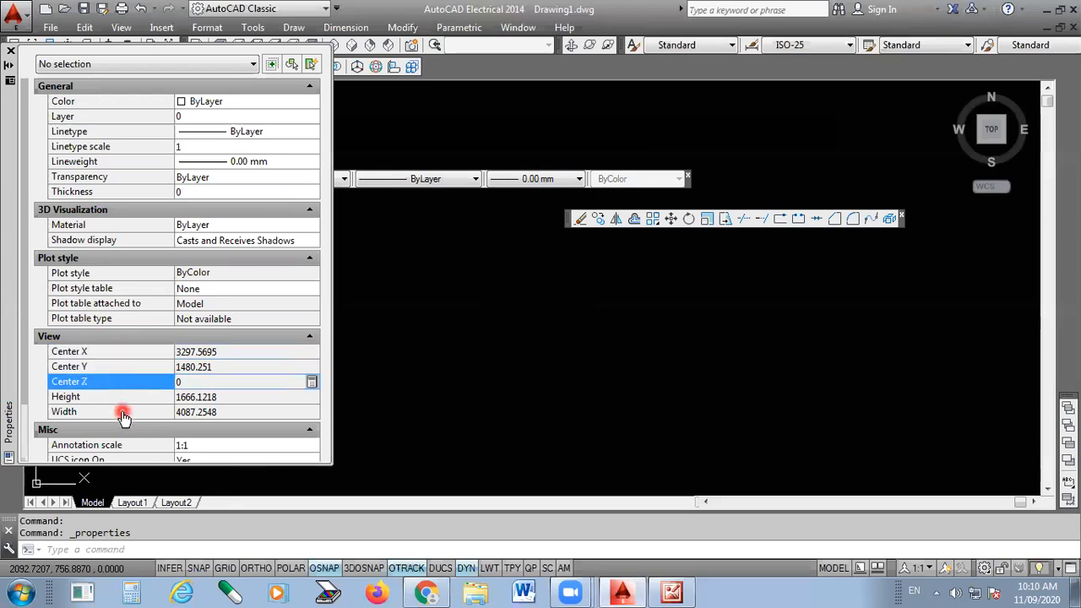
{"action": "left_click", "coordinate": [143, 398]}
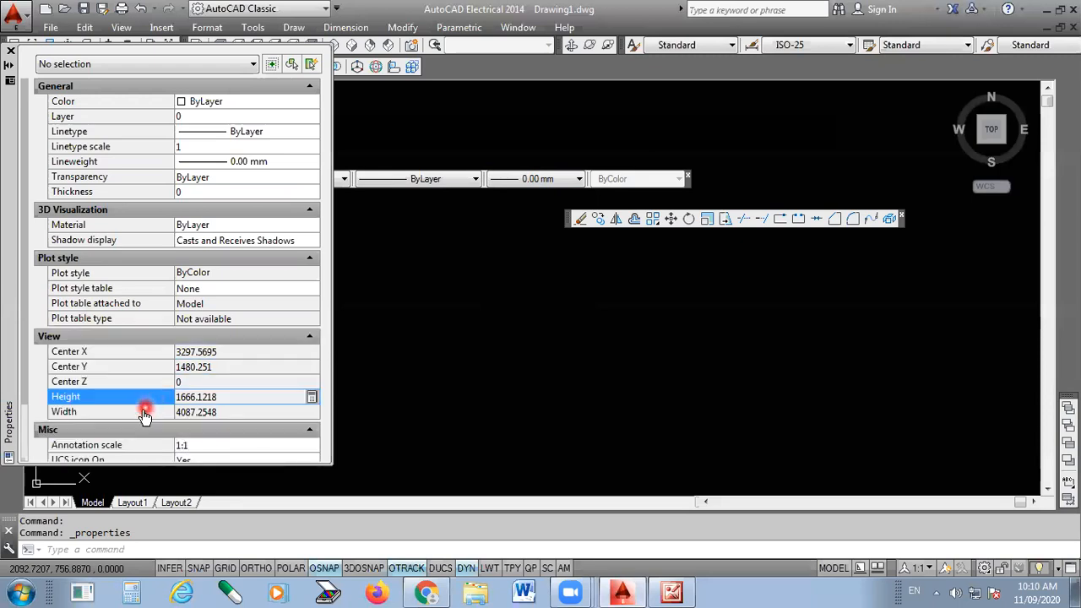
{"action": "left_click", "coordinate": [142, 414]}
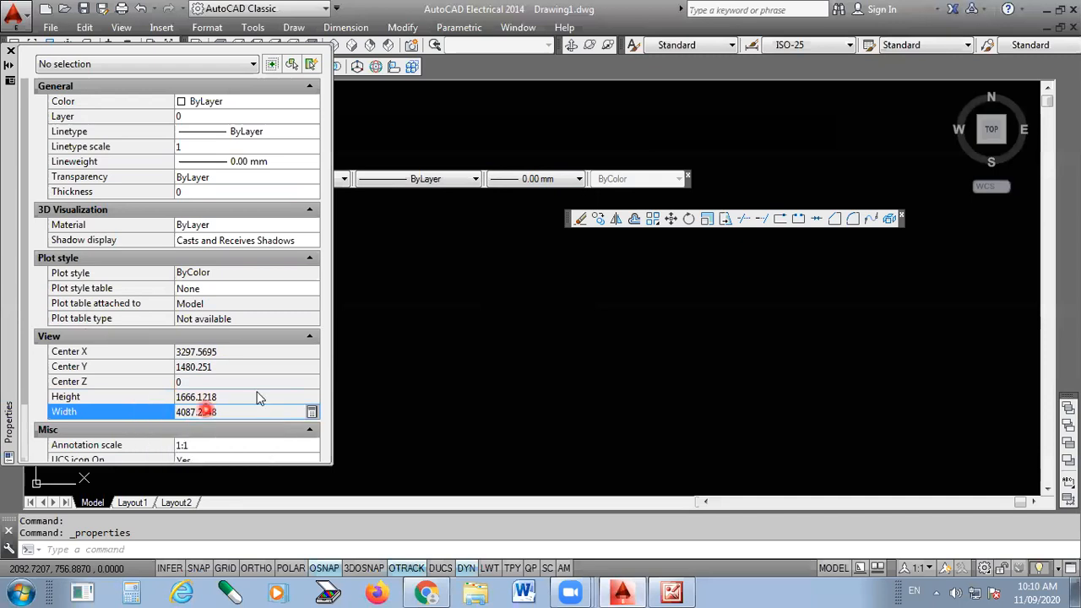
{"action": "left_click", "coordinate": [10, 51]}
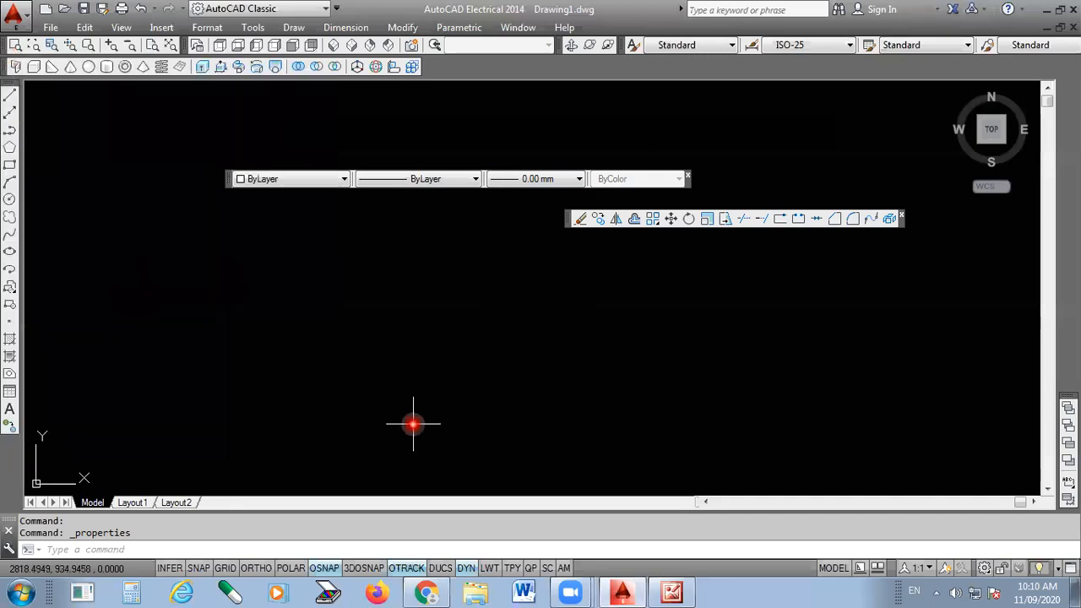
- Consult the three-hole plate on the exercise sheet, return to AutoCAD and set the colour for new objects to Red
{"action": "left_click", "coordinate": [673, 591]}
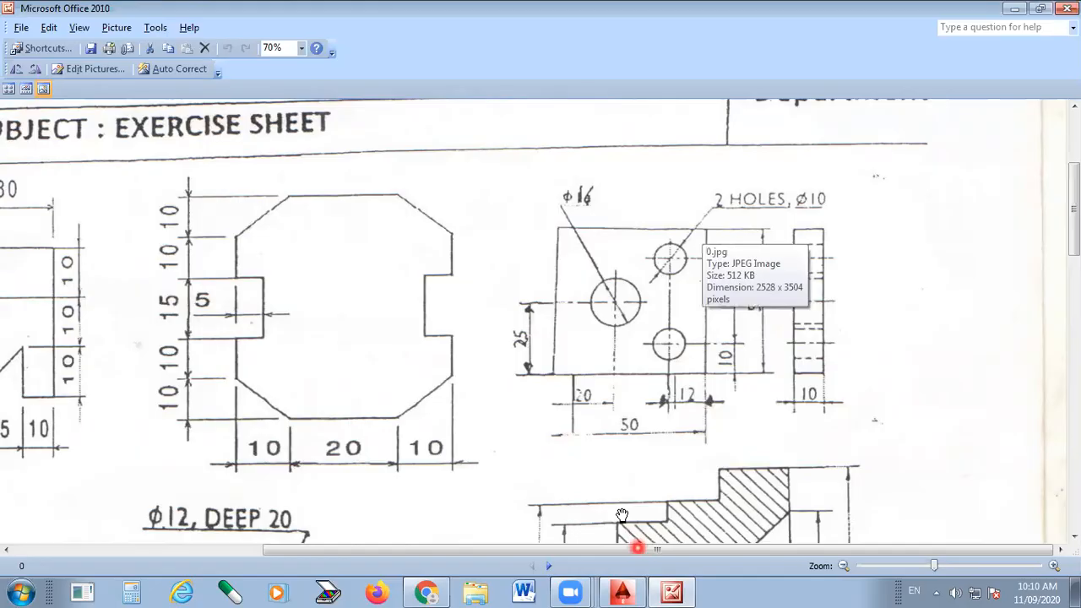
{"action": "left_click", "coordinate": [672, 591]}
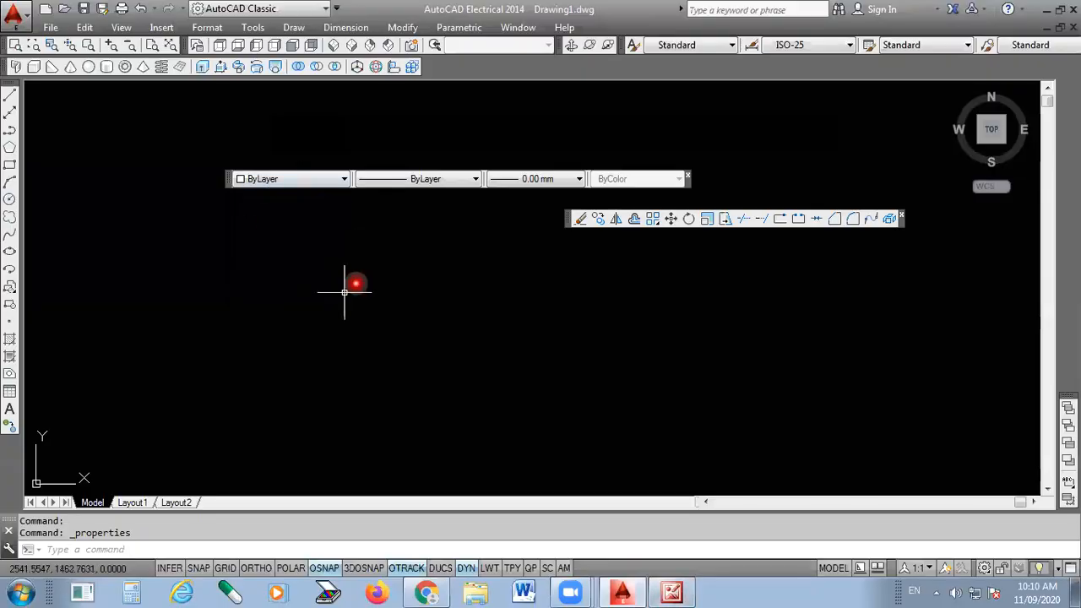
{"action": "left_click", "coordinate": [281, 182]}
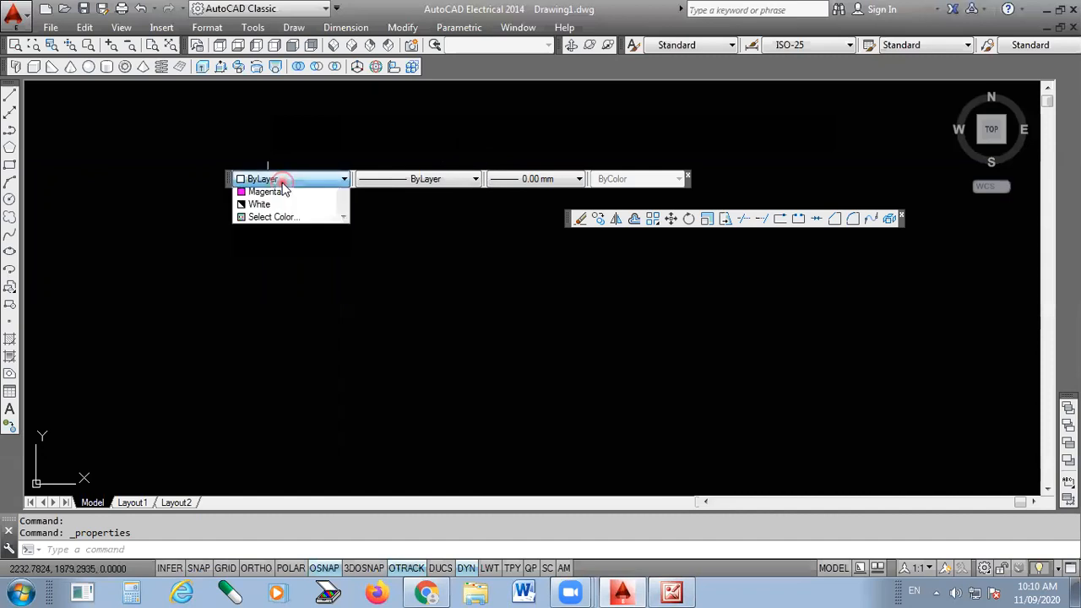
{"action": "left_click", "coordinate": [275, 221]}
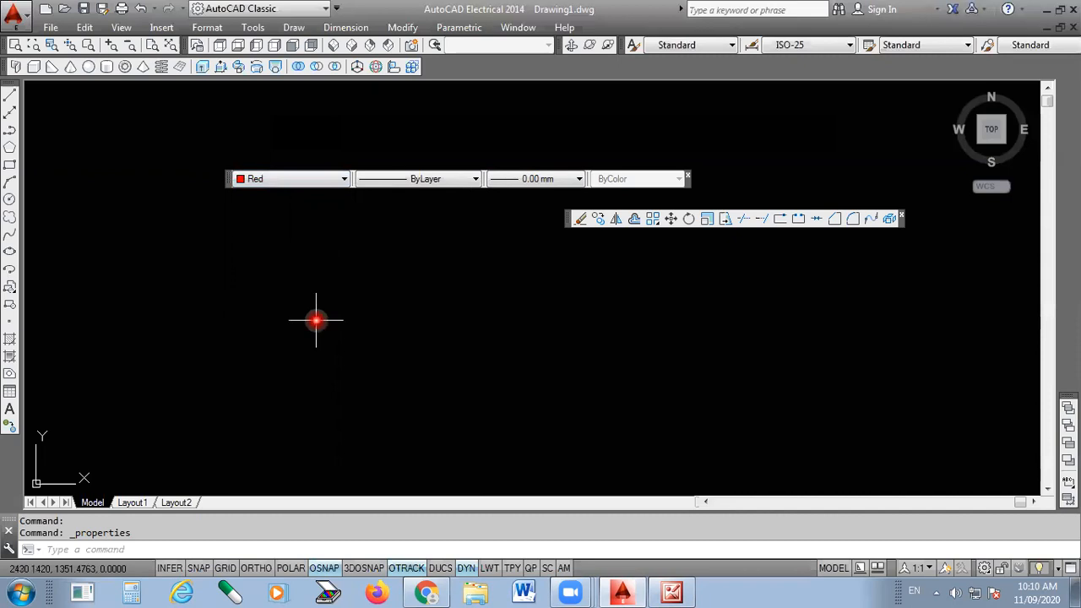
- Draw a horizontal line 50 units long with Ortho on, near the middle of the drawing area, checking the exercise sheet for its length
{"action": "left_click", "coordinate": [10, 97]}
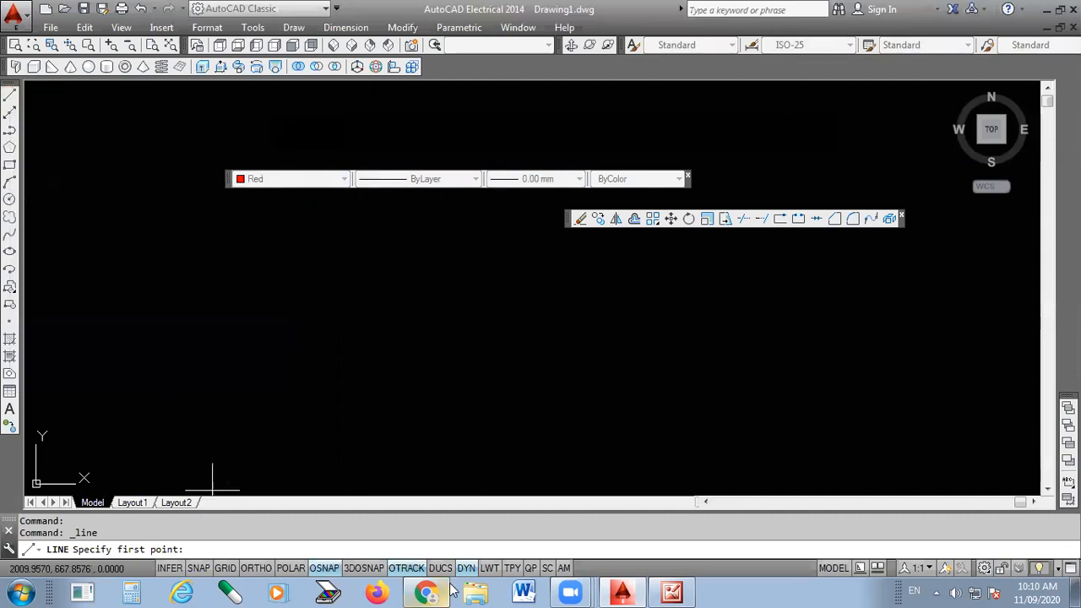
{"action": "left_click", "coordinate": [671, 591]}
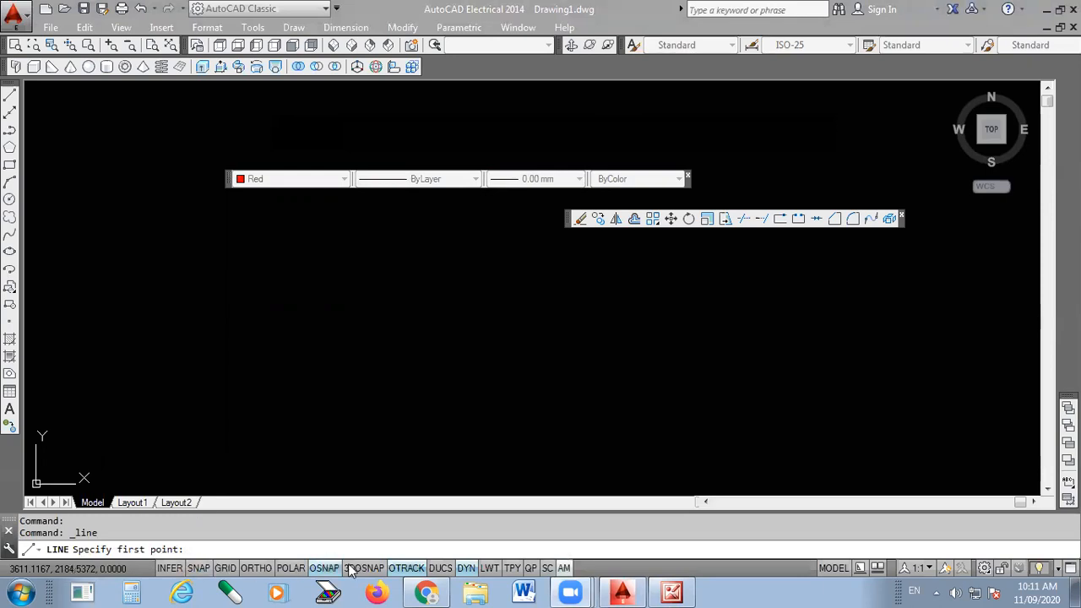
{"action": "left_click", "coordinate": [255, 568]}
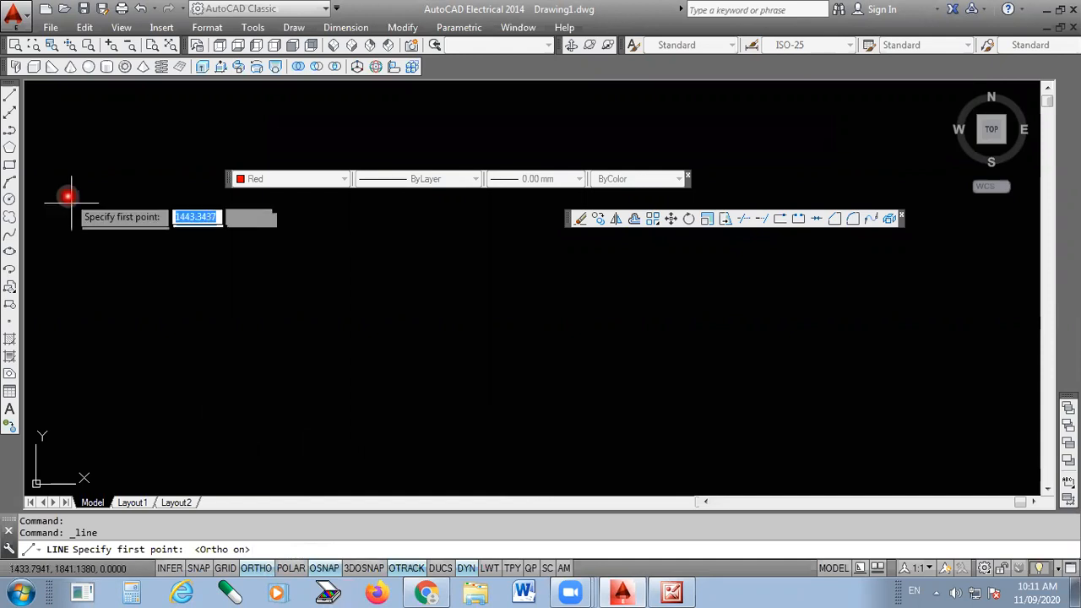
{"action": "left_click", "coordinate": [345, 319]}
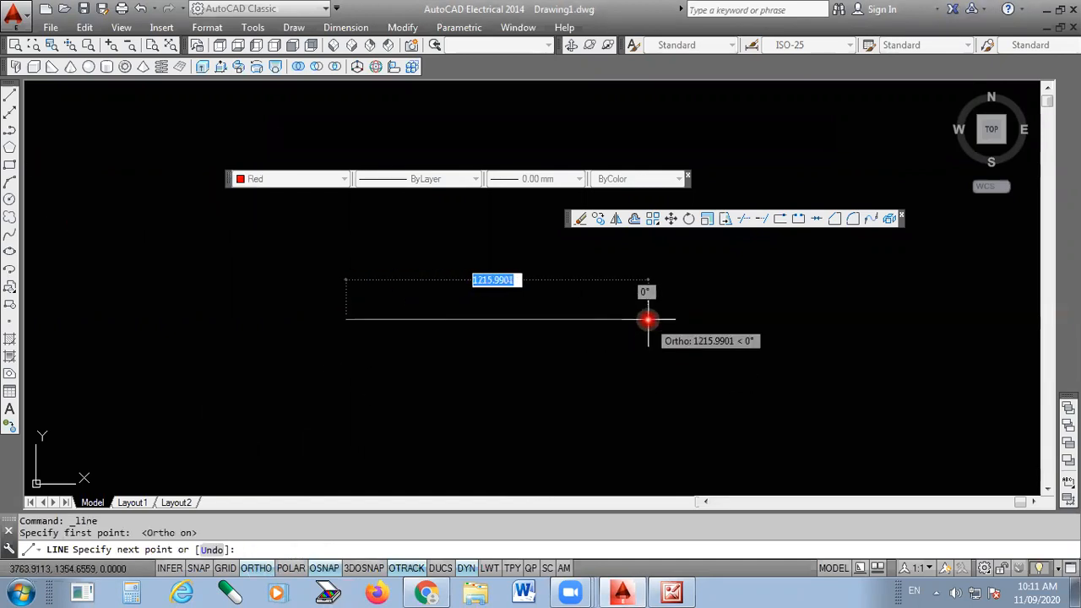
{"action": "type", "text": "50"}
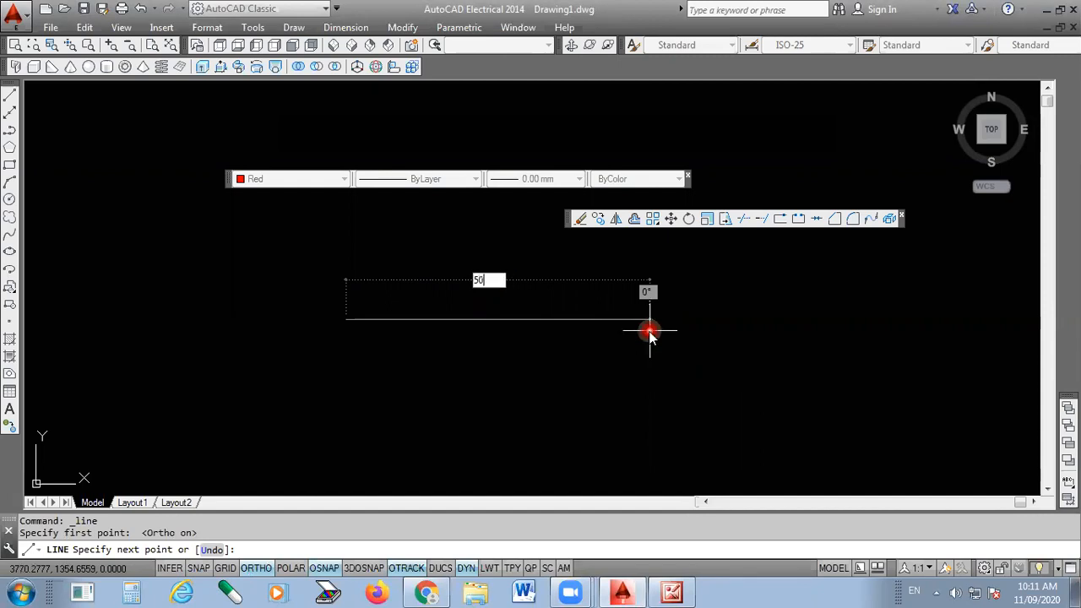
{"action": "key", "text": "Return"}
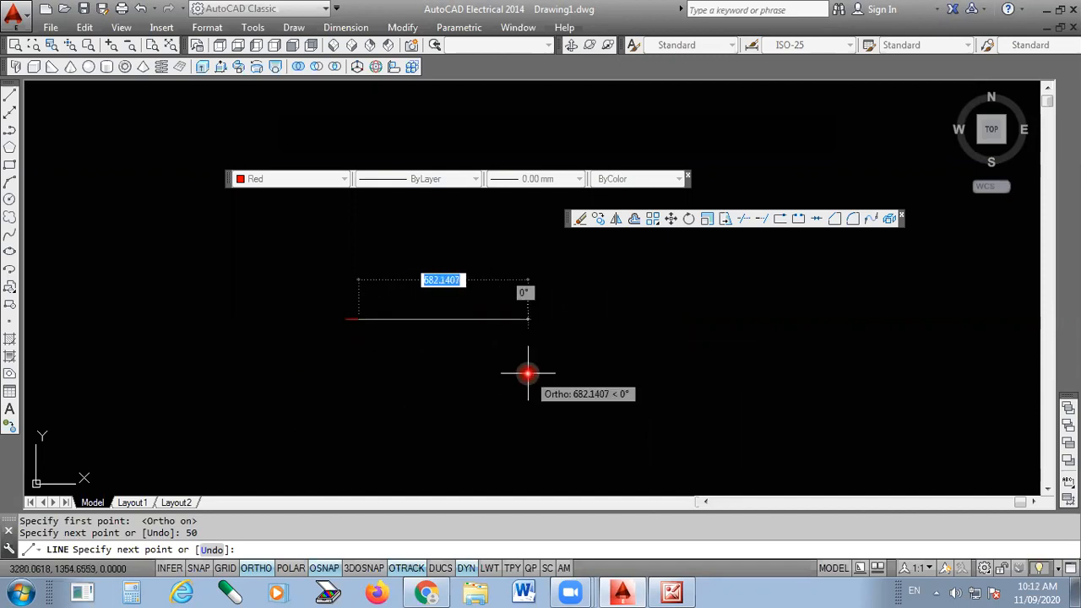
{"action": "key", "text": "Return"}
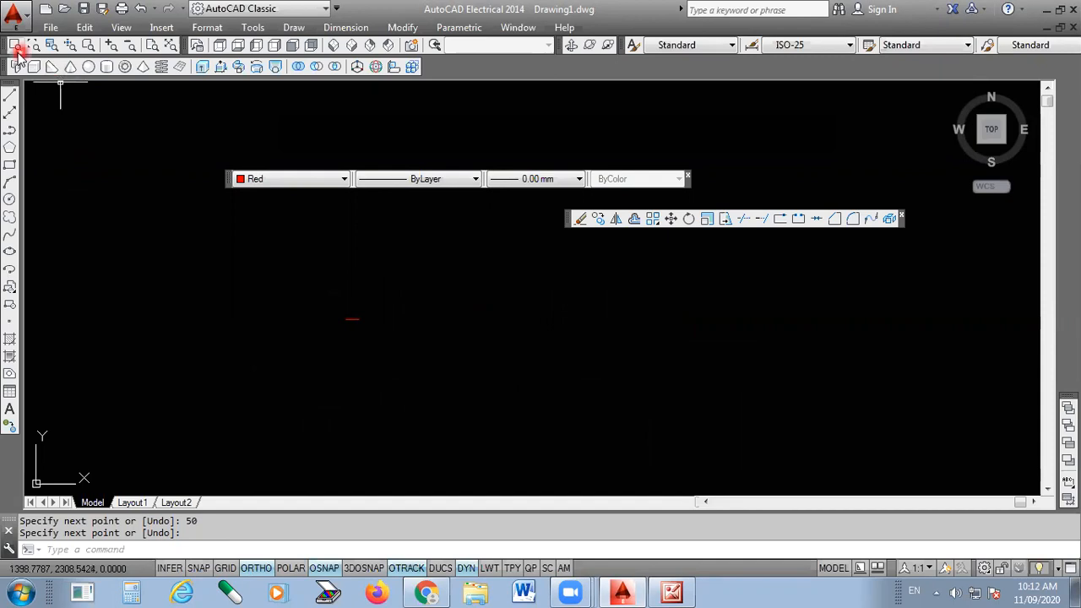
- Undock the Zoom toolbar into the drawing area and magnify the view once with Zoom In
{"action": "left_click_drag", "start_coordinate": [7, 47], "coordinate": [453, 236]}
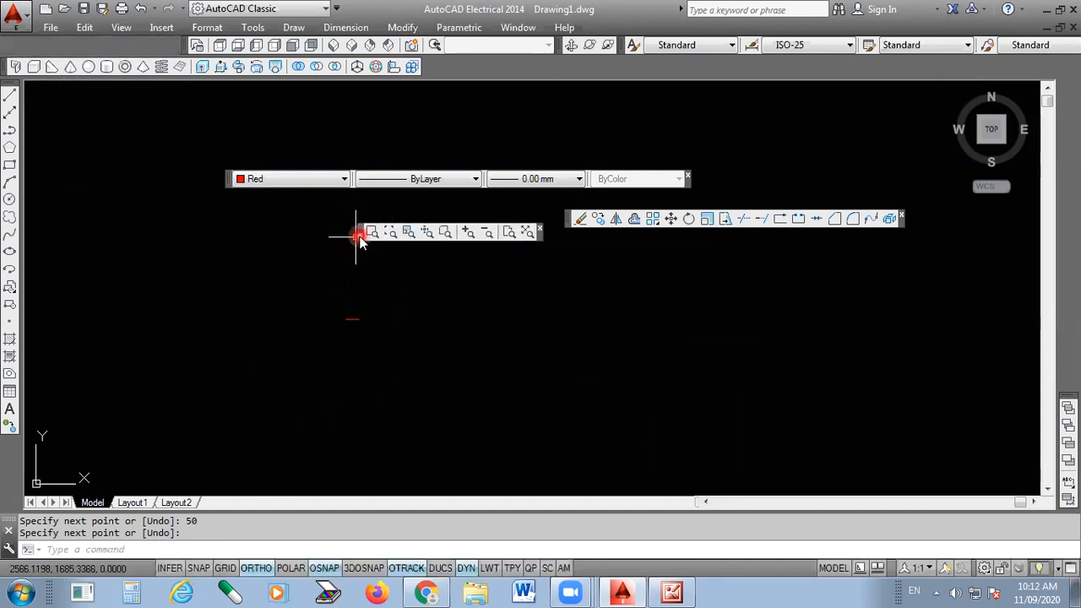
{"action": "left_click", "coordinate": [253, 27]}
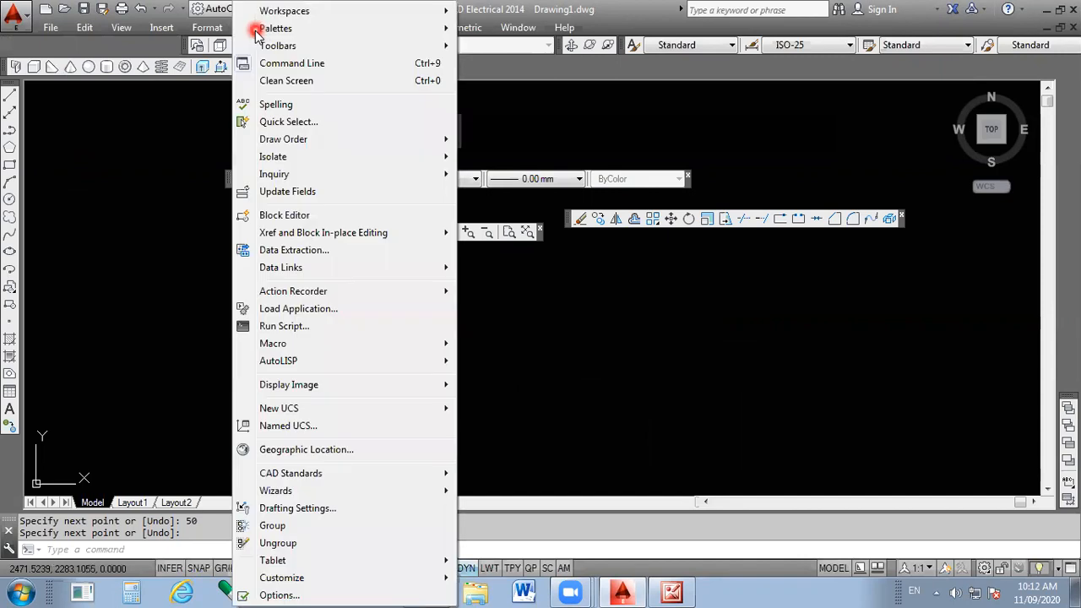
{"action": "left_click", "coordinate": [164, 248]}
{"action": "left_click", "coordinate": [133, 336]}
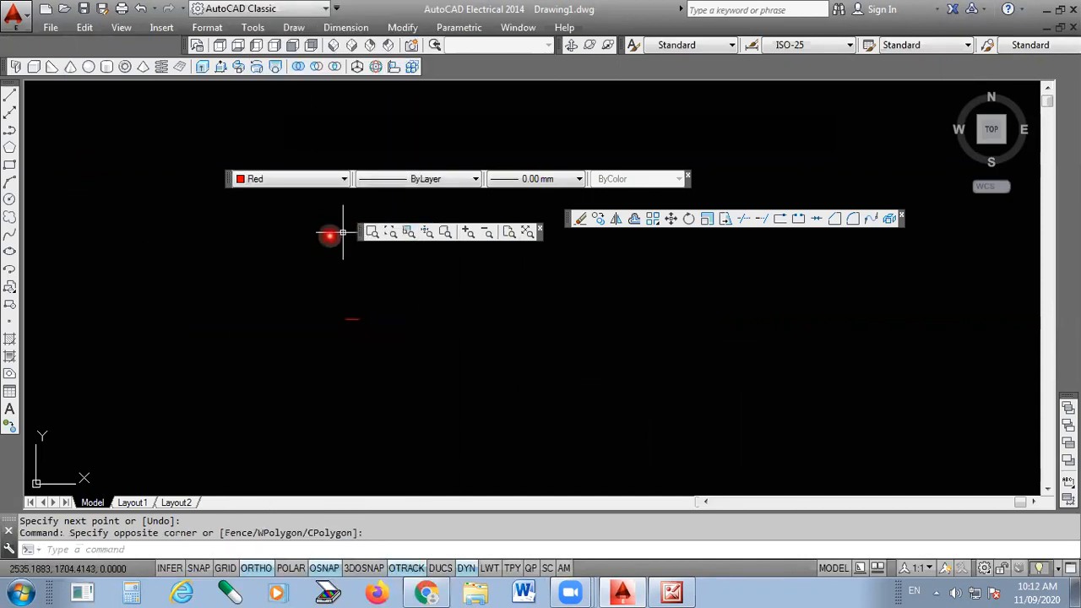
{"action": "left_click", "coordinate": [118, 29]}
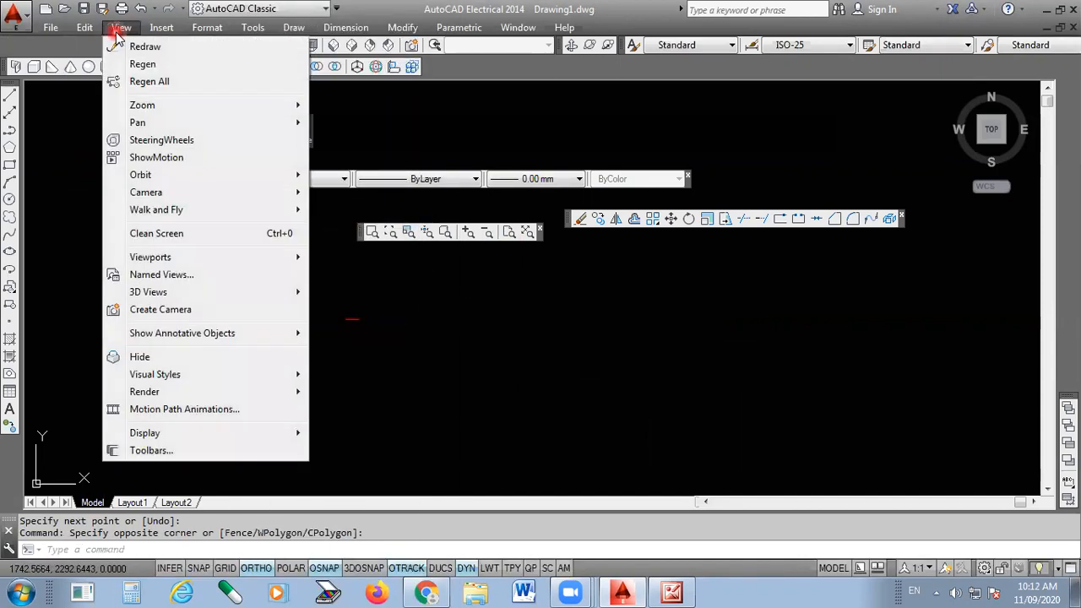
{"action": "mouse_move", "coordinate": [186, 108]}
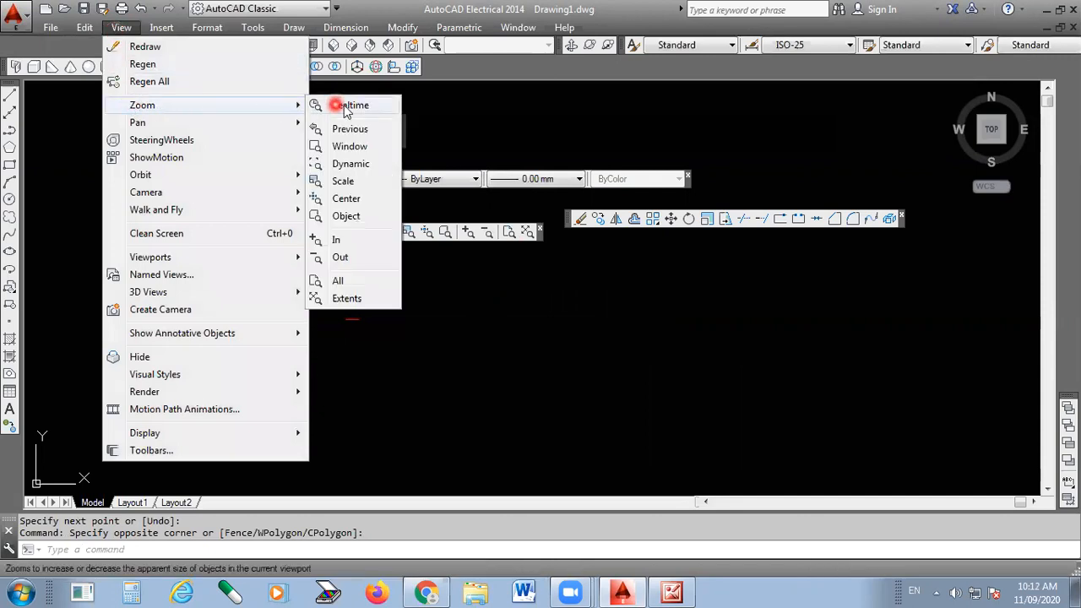
{"action": "left_click", "coordinate": [338, 242]}
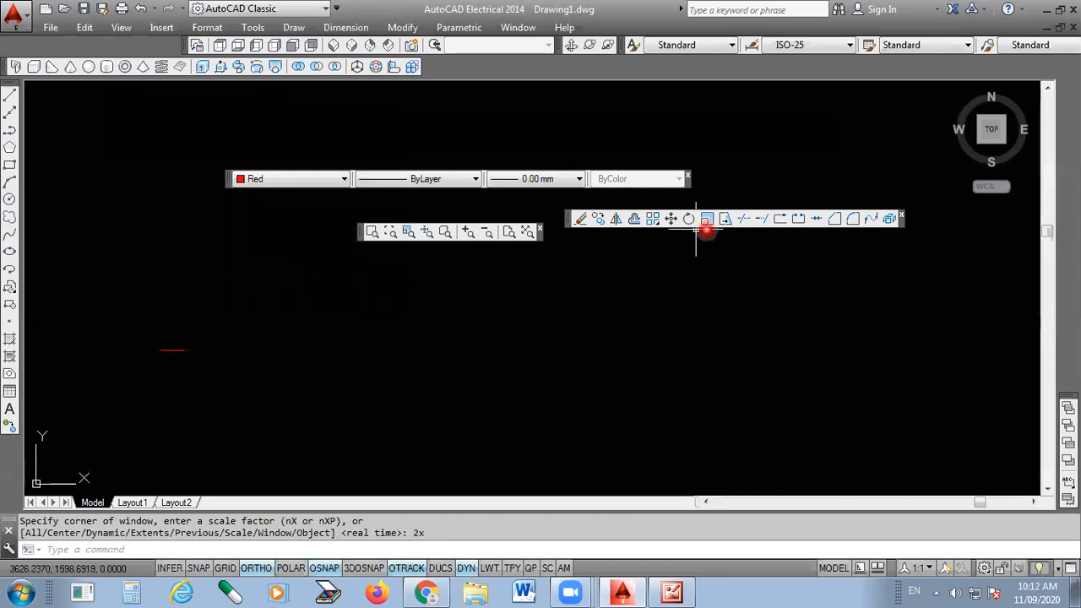
- Examine the red 50-unit line at different magnifications and leave it at a workable size
{"action": "scroll", "coordinate": [625, 271], "scroll_direction": "down", "scroll_amount": 2}
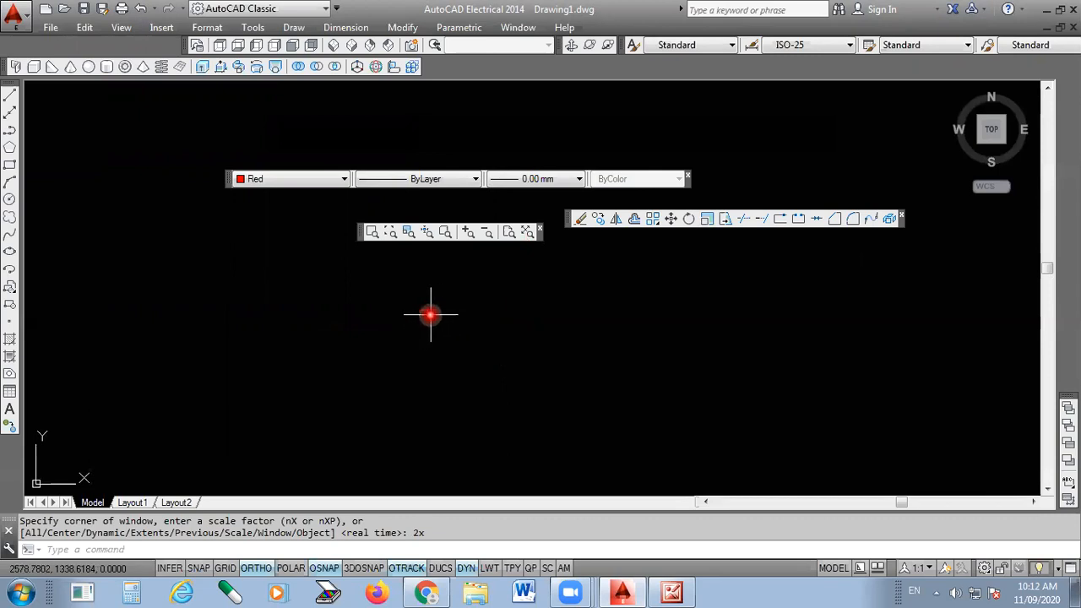
{"action": "scroll", "coordinate": [427, 312], "scroll_direction": "up", "scroll_amount": 5}
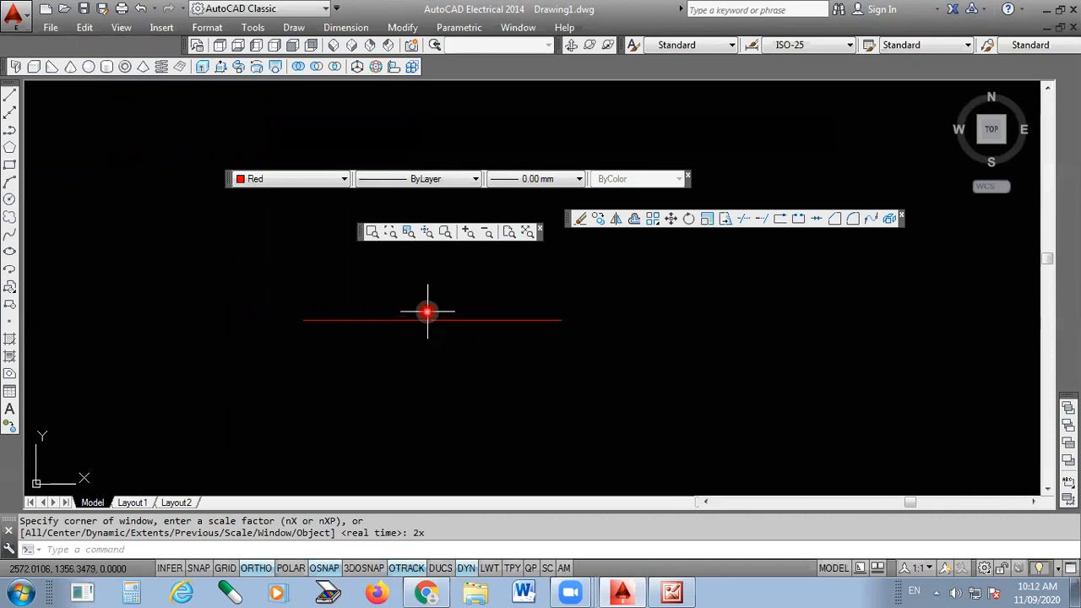
{"action": "scroll", "coordinate": [428, 312], "scroll_direction": "down", "scroll_amount": 1}
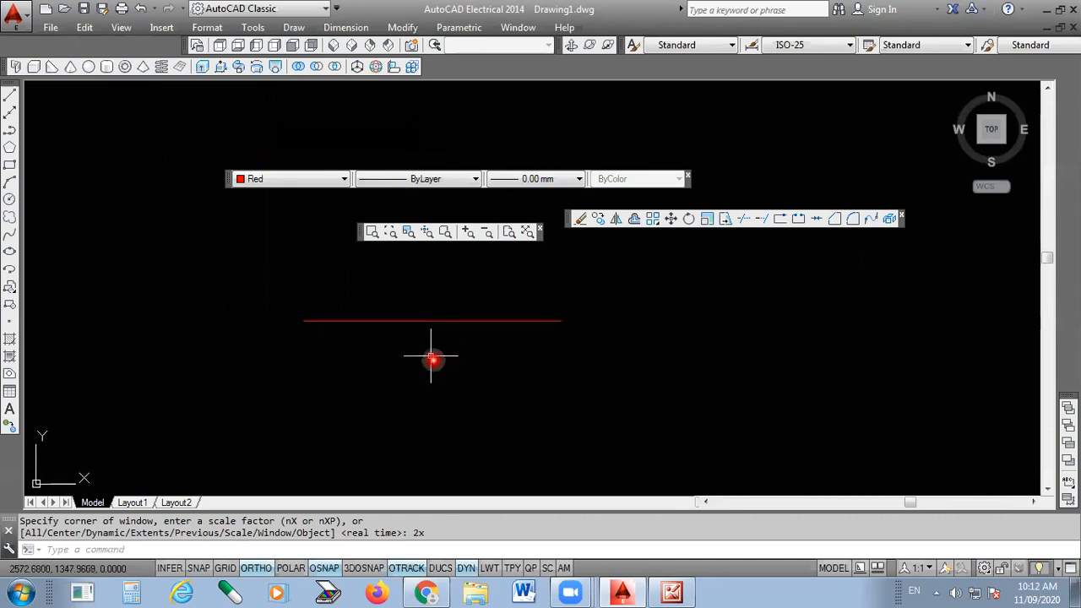
{"action": "scroll", "coordinate": [441, 351], "scroll_direction": "up", "scroll_amount": 1}
{"action": "scroll", "coordinate": [440, 350], "scroll_direction": "down", "scroll_amount": 1}
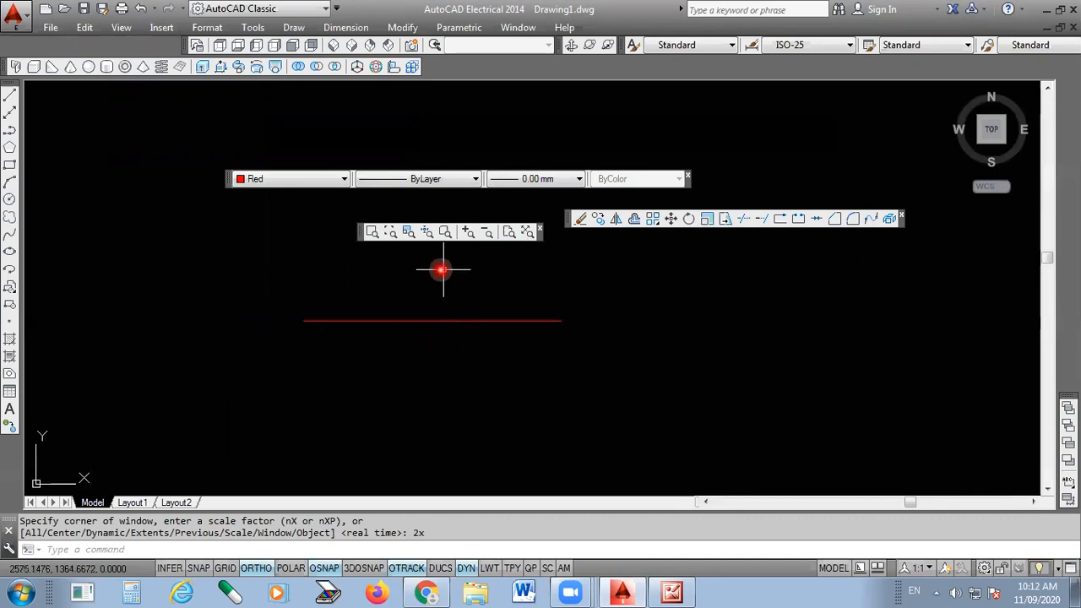
{"action": "scroll", "coordinate": [462, 320], "scroll_direction": "up", "scroll_amount": 1}
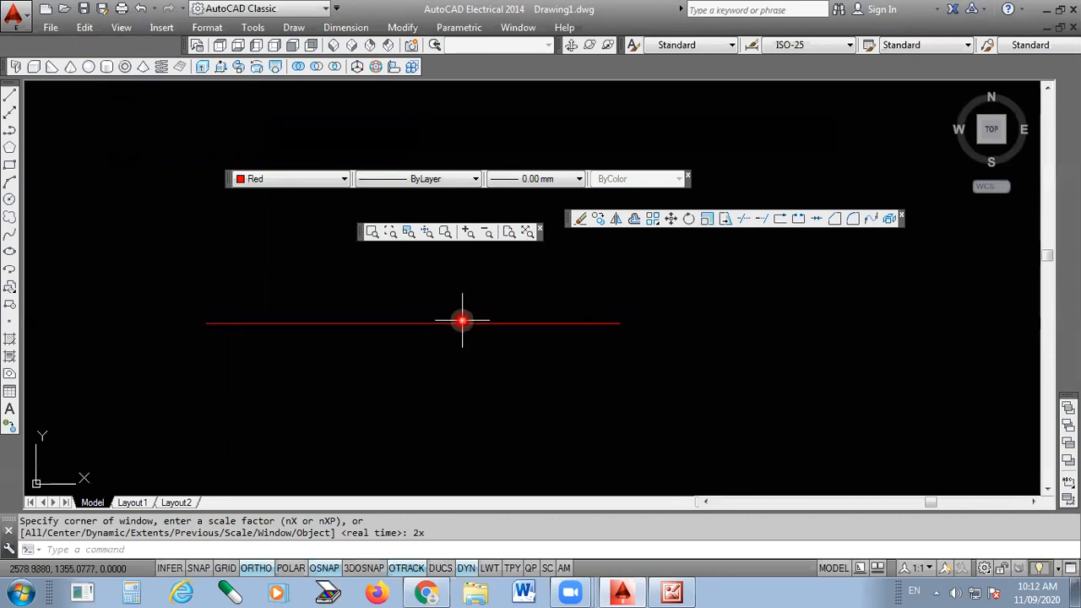
{"action": "scroll", "coordinate": [487, 277], "scroll_direction": "down", "scroll_amount": 3}
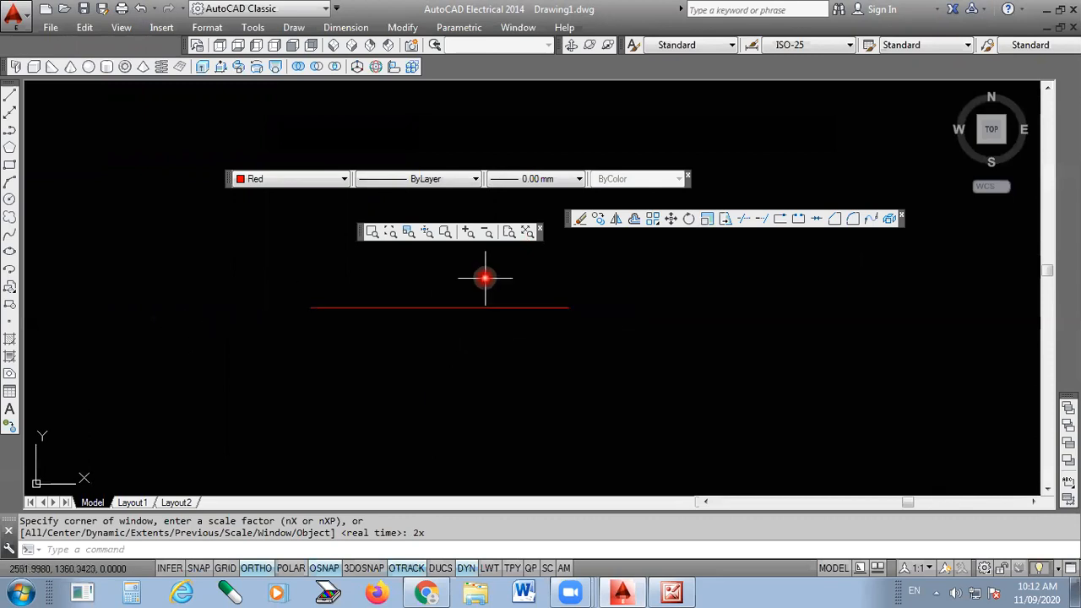
{"action": "scroll", "coordinate": [492, 273], "scroll_direction": "up", "scroll_amount": 1}
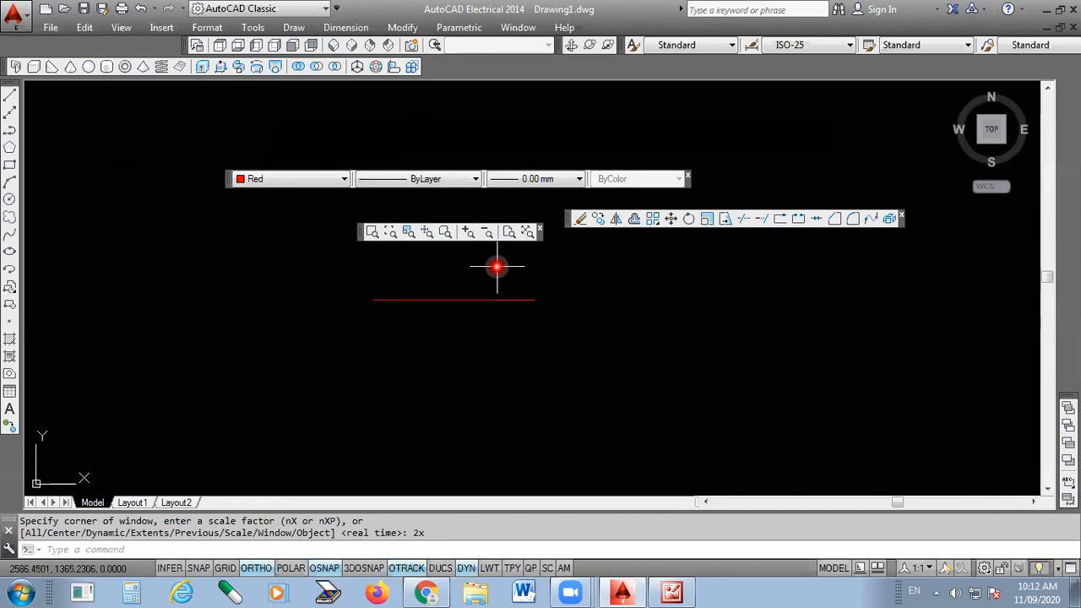
- Dock the floating Zoom and Properties toolbars above the drawing area and the Modify toolbar vertically beside it
{"action": "left_click_drag", "start_coordinate": [362, 233], "coordinate": [81, 44]}
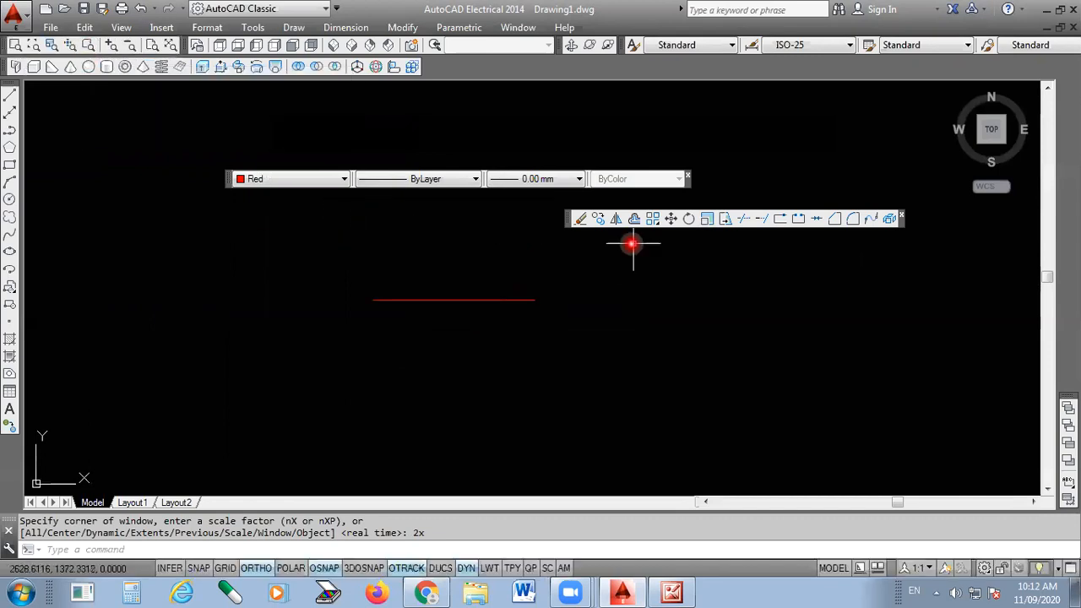
{"action": "left_click_drag", "start_coordinate": [228, 179], "coordinate": [370, 71]}
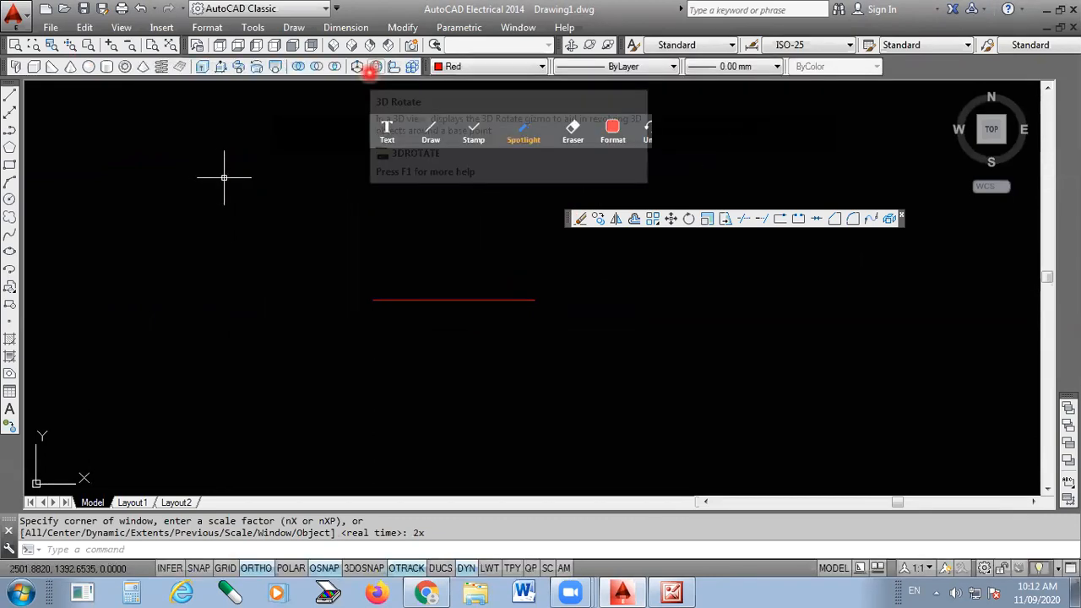
{"action": "left_click_drag", "start_coordinate": [566, 221], "coordinate": [1067, 221]}
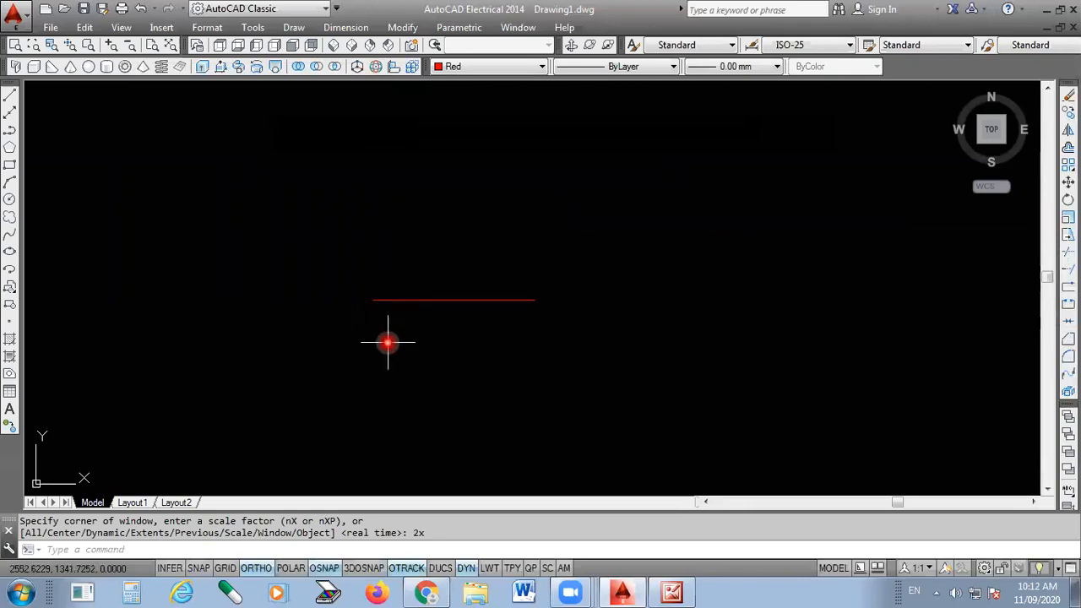
- Draw a vertical line 50 units long downward from the right end of the red horizontal line
{"action": "scroll", "coordinate": [449, 230], "scroll_direction": "down", "scroll_amount": 2}
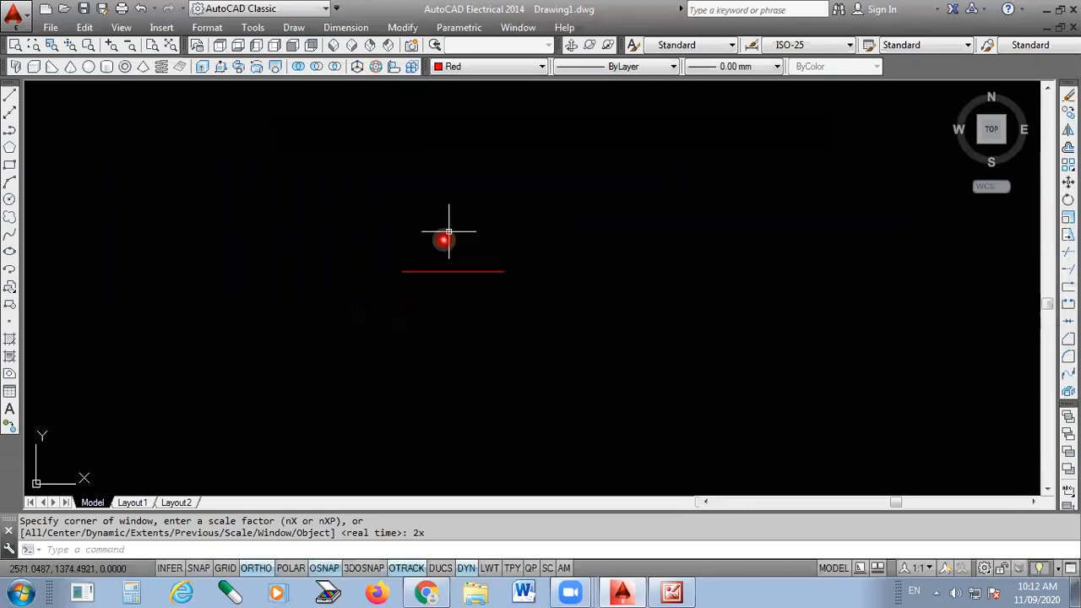
{"action": "scroll", "coordinate": [380, 338], "scroll_direction": "up", "scroll_amount": 4}
{"action": "scroll", "coordinate": [448, 336], "scroll_direction": "down", "scroll_amount": 2}
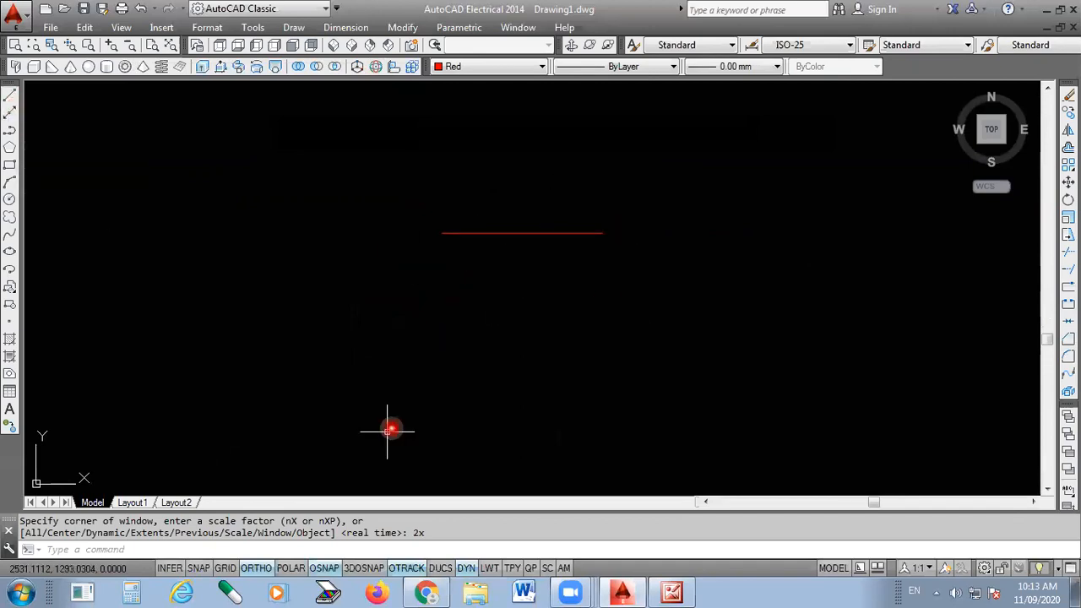
{"action": "right_click", "coordinate": [389, 262]}
{"action": "mouse_move", "coordinate": [475, 290]}
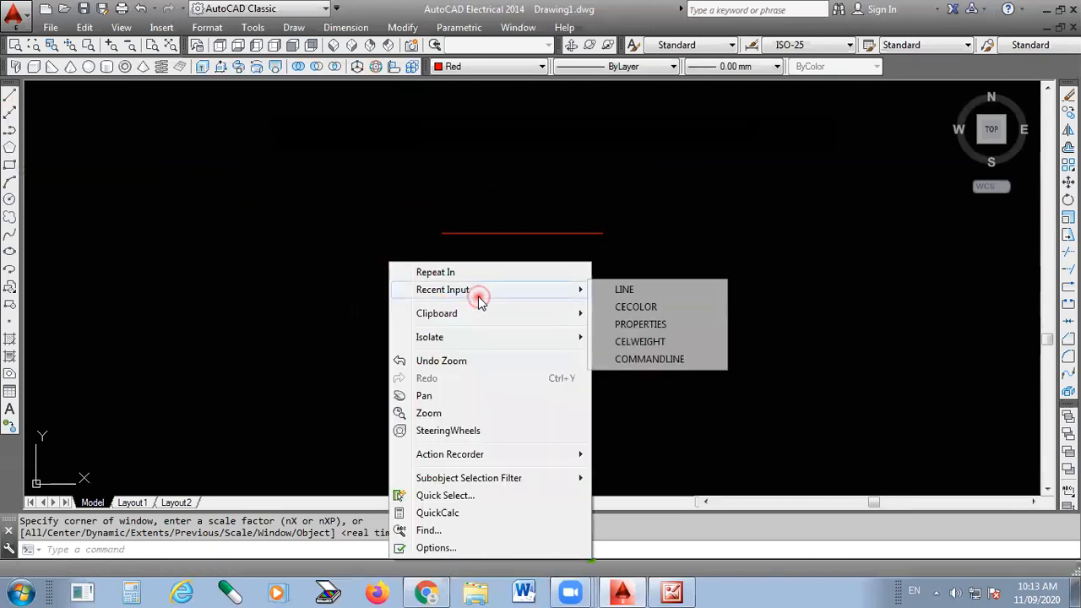
{"action": "left_click", "coordinate": [625, 290]}
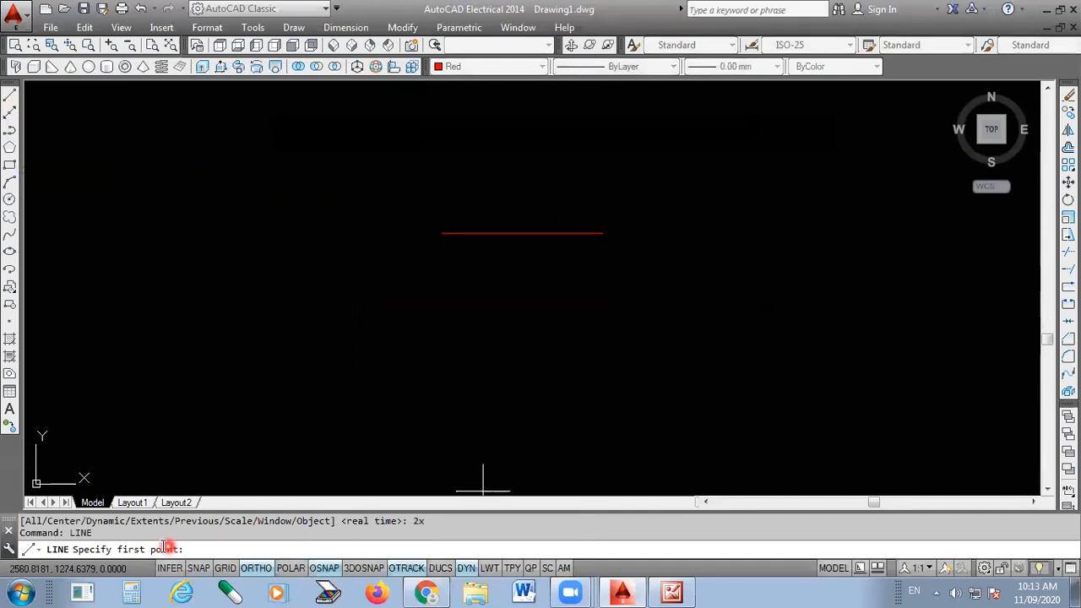
{"action": "left_click", "coordinate": [602, 232]}
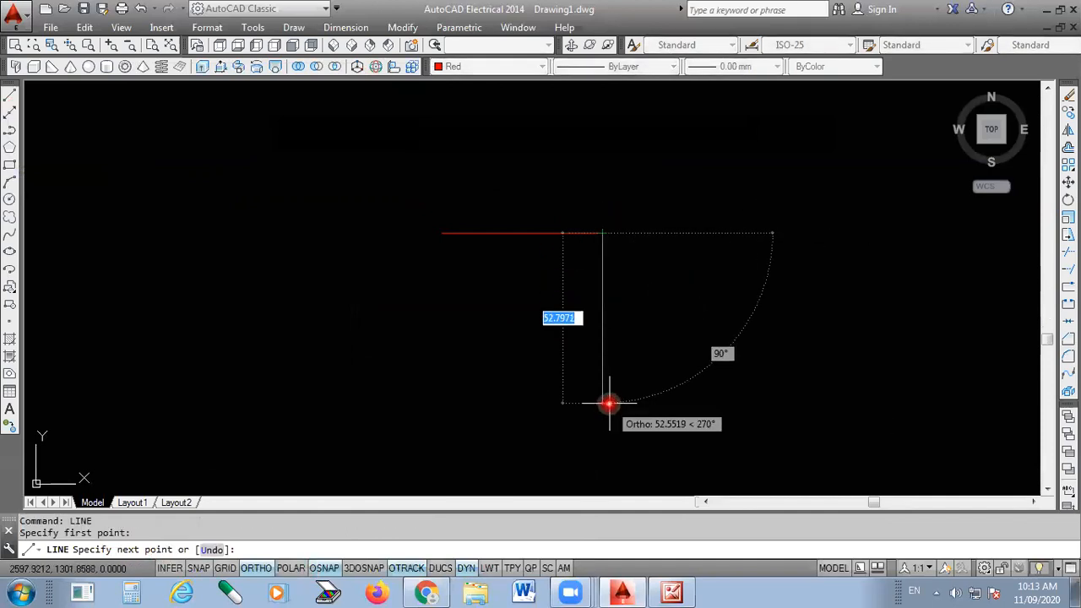
{"action": "type", "text": "50"}
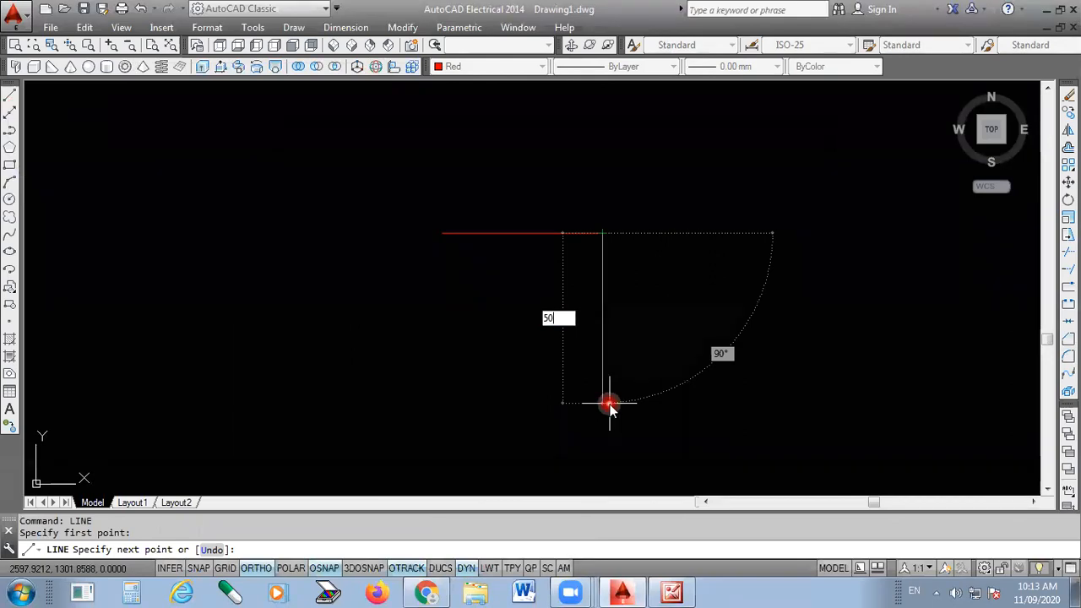
{"action": "key", "text": "Return"}
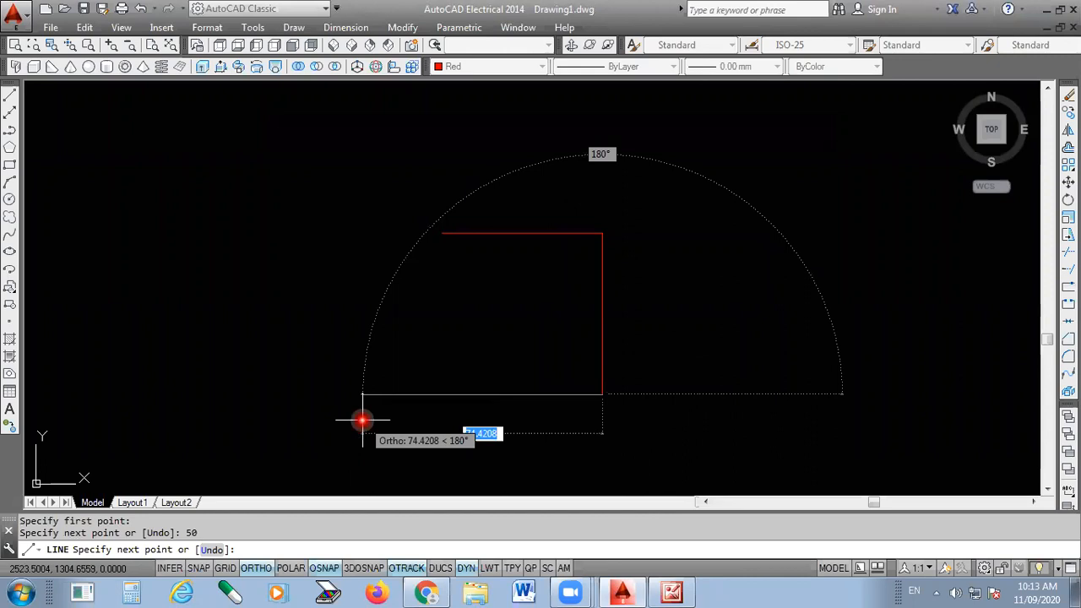
- Continue the line 50 units to the left and 50 units upward to close the square, and end it
{"action": "type", "text": "50"}
{"action": "key", "text": "Return"}
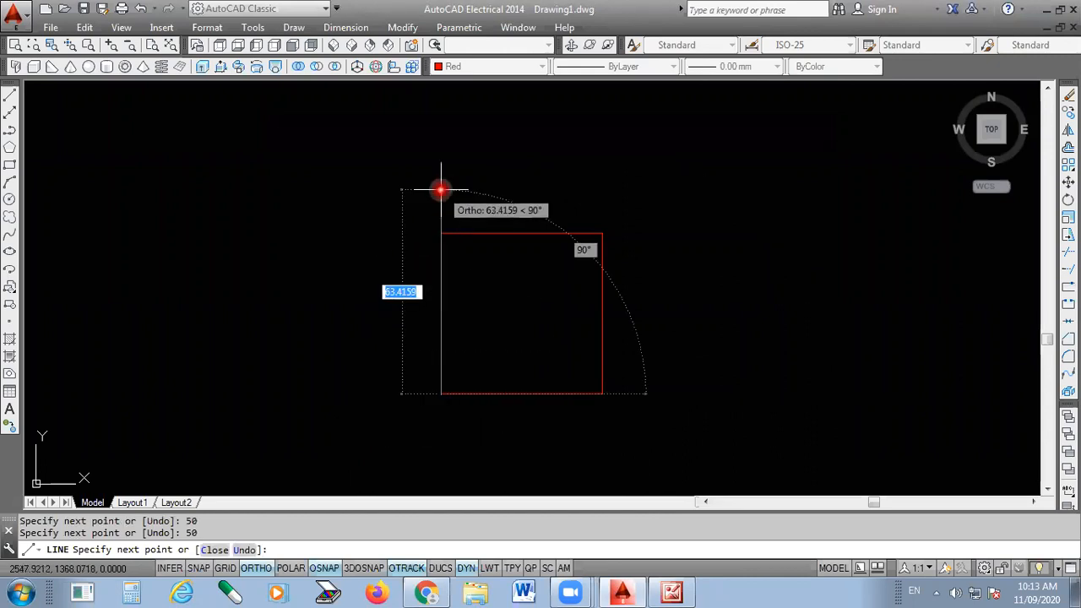
{"action": "type", "text": "50"}
{"action": "key", "text": "Return"}
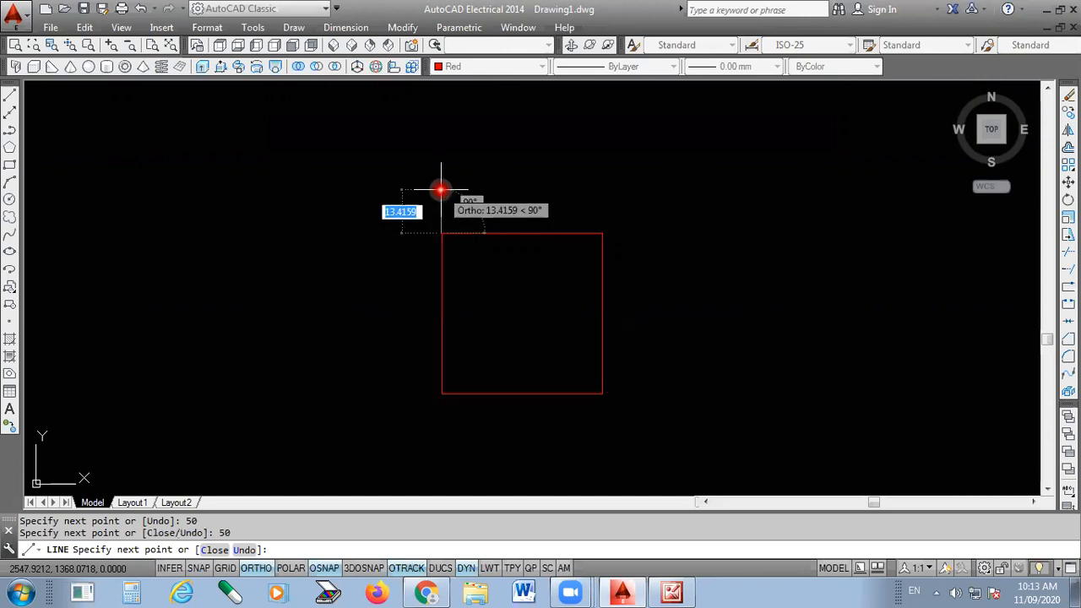
{"action": "key", "text": "Return"}
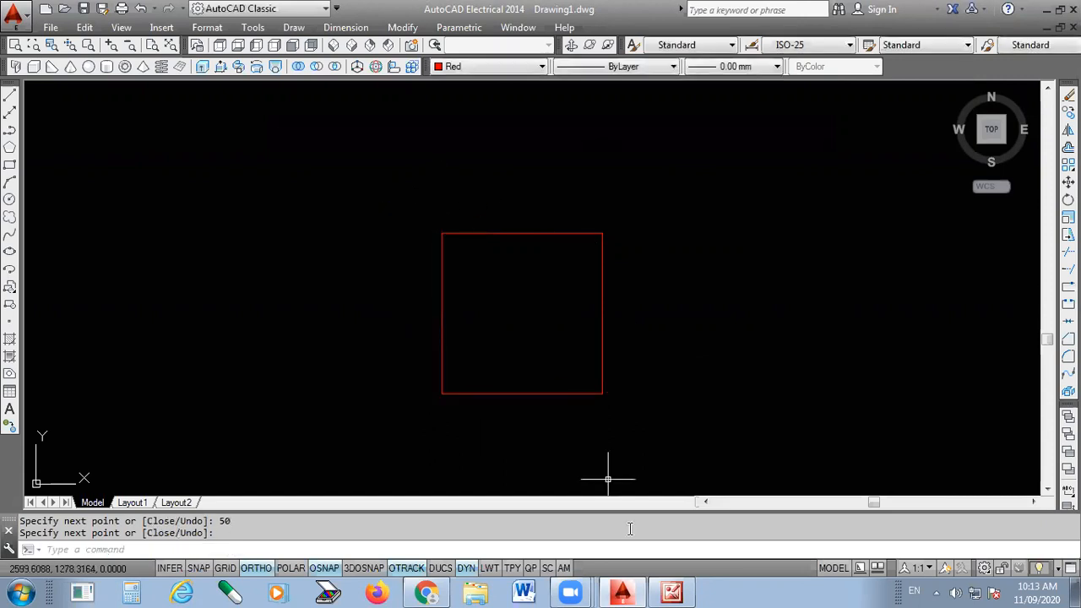
- Consult the three-hole plate on the exercise sheet, mark the 20 and 25 dimensions that locate the Ø16 hole, and clear the marks
{"action": "left_click", "coordinate": [667, 591]}
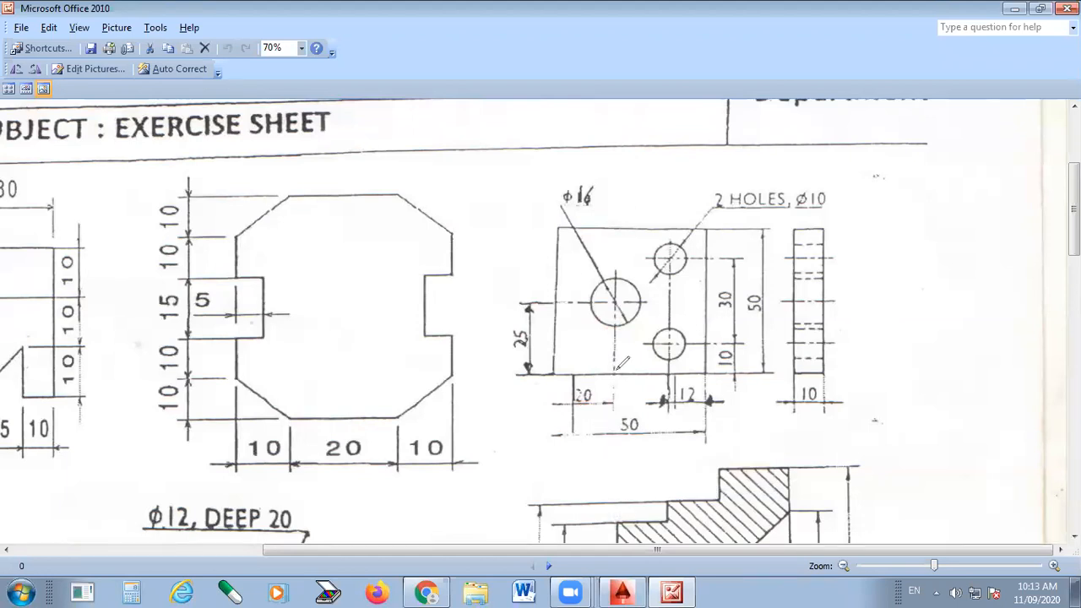
{"action": "left_click_drag", "start_coordinate": [607, 371], "coordinate": [606, 406]}
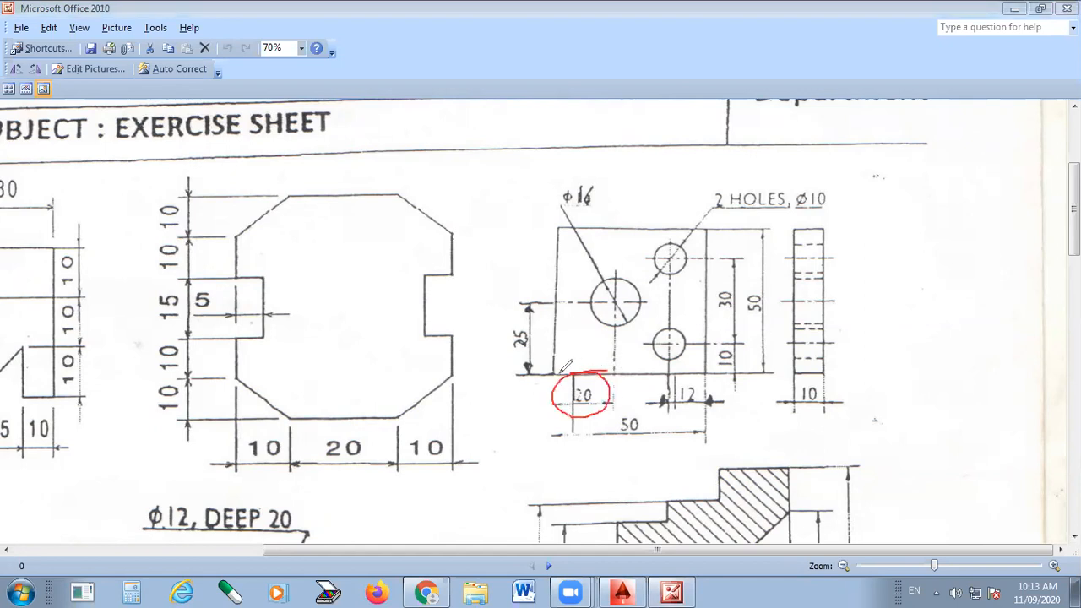
{"action": "left_click_drag", "start_coordinate": [555, 372], "coordinate": [612, 371]}
{"action": "mouse_move", "coordinate": [489, 329]}
{"action": "left_mouse_down"}
{"action": "mouse_move", "coordinate": [556, 322]}
{"action": "mouse_move", "coordinate": [538, 317]}
{"action": "left_mouse_up"}
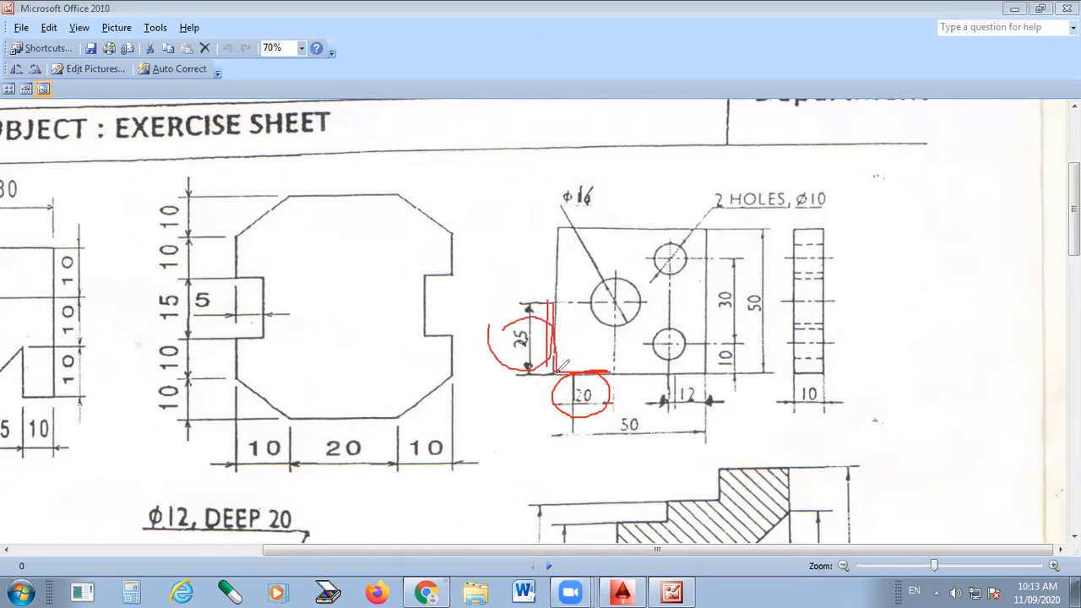
{"action": "left_click_drag", "start_coordinate": [616, 371], "coordinate": [615, 322]}
{"action": "key", "text": "ctrl+z"}
{"action": "key", "text": "ctrl+z"}
{"action": "key", "text": "ctrl+z"}
{"action": "key", "text": "ctrl+z"}
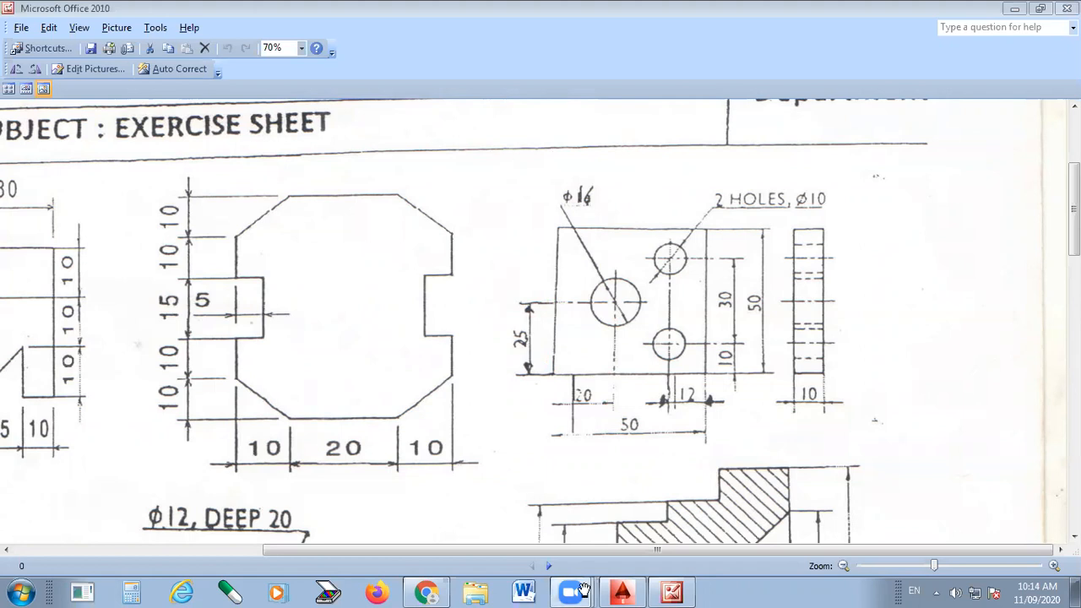
- Return to AutoCAD and set the colour for new objects to Green
{"action": "left_click", "coordinate": [621, 591]}
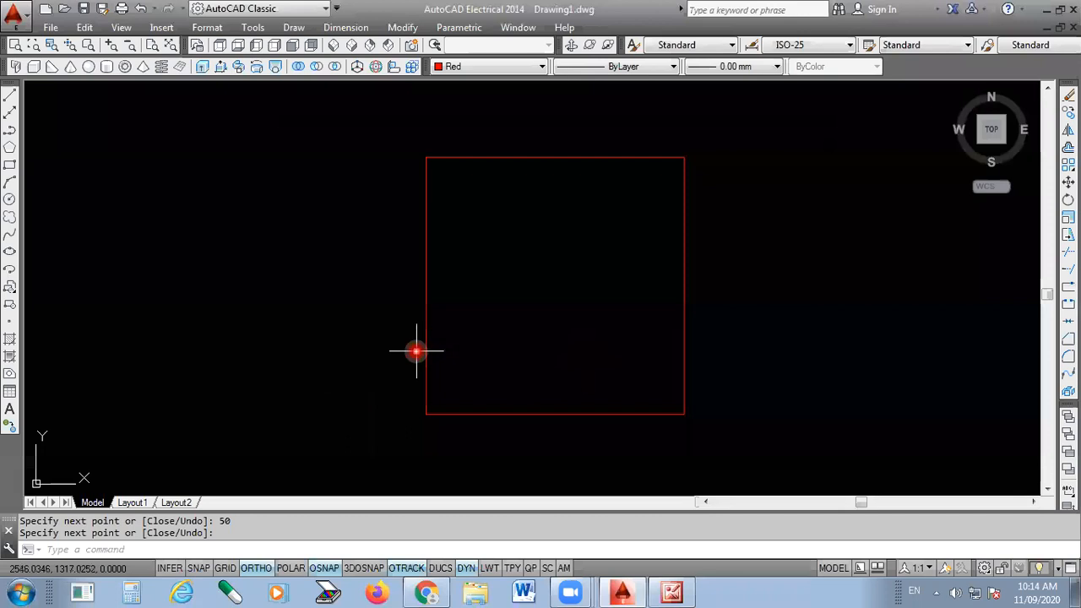
{"action": "left_click", "coordinate": [486, 67]}
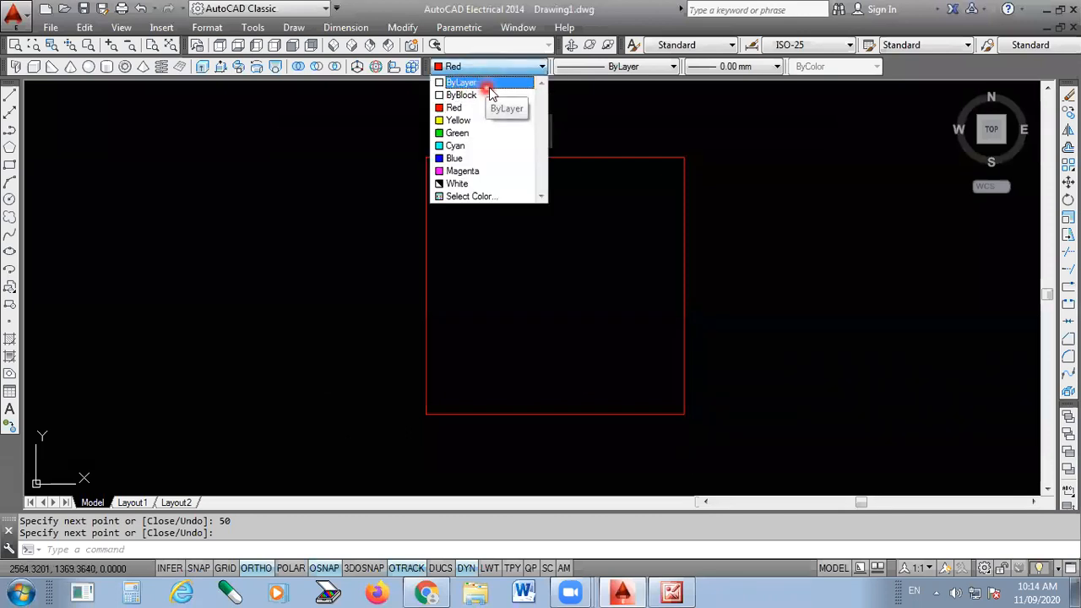
{"action": "left_click", "coordinate": [456, 134]}
- Draw a green line 25 units long upward from the red square's lower-left corner
{"action": "scroll", "coordinate": [371, 418], "scroll_direction": "up", "scroll_amount": 2}
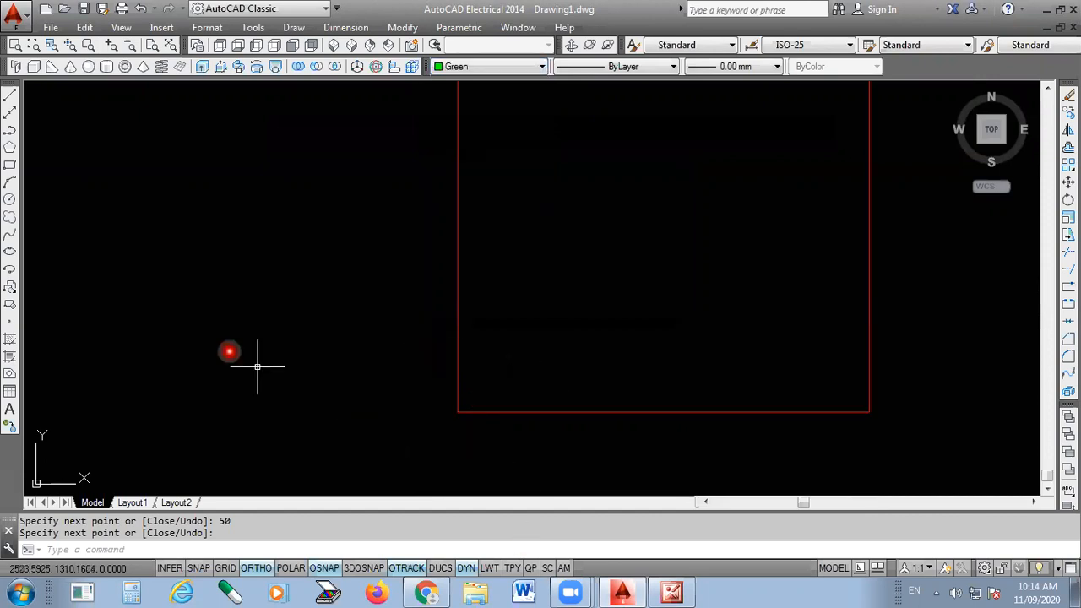
{"action": "left_click", "coordinate": [10, 95]}
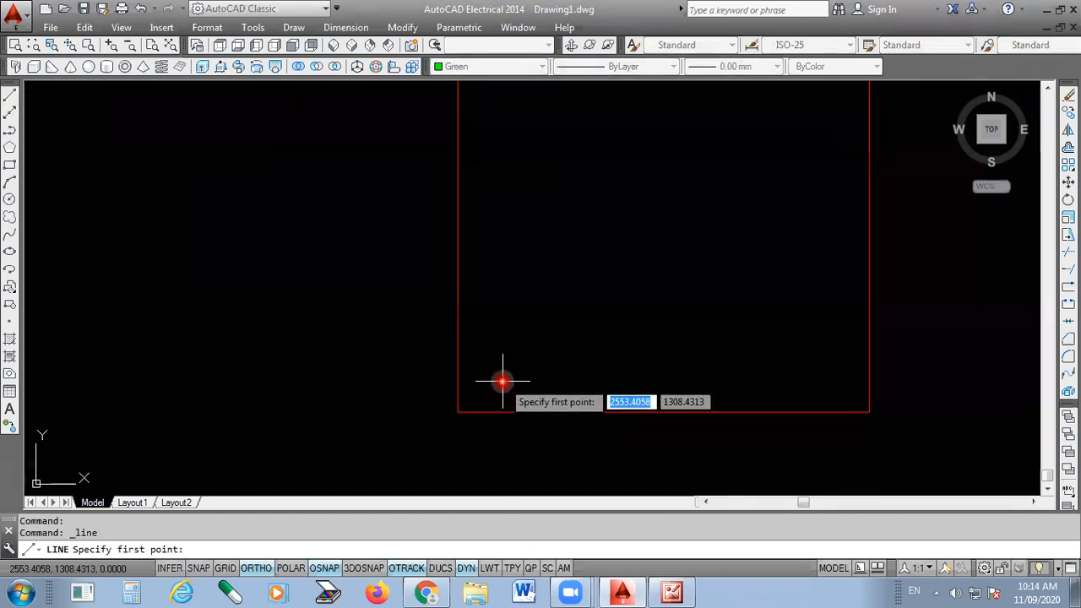
{"action": "left_click", "coordinate": [457, 412]}
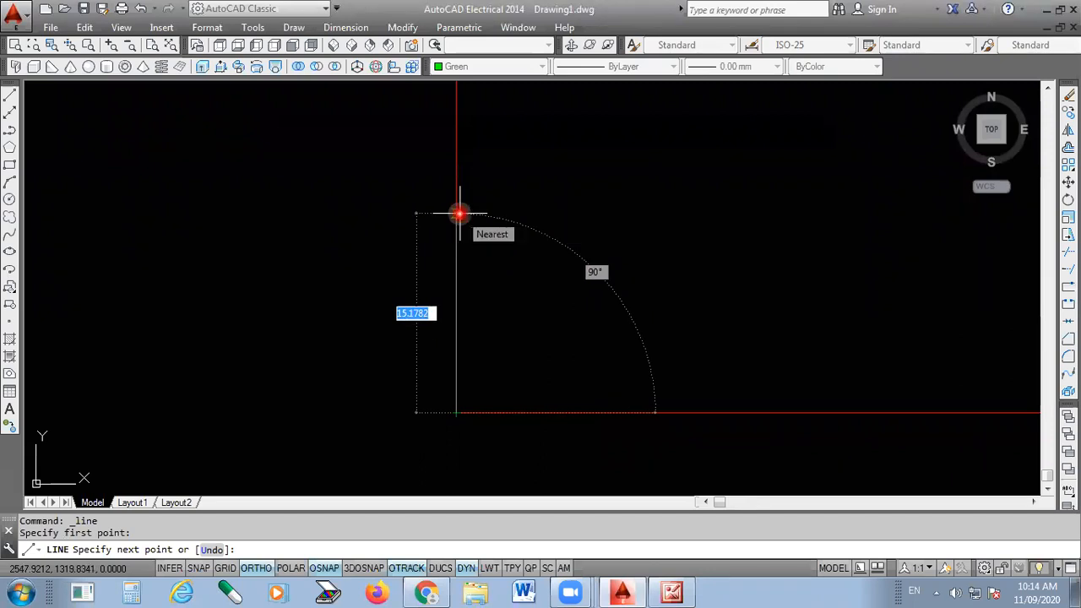
{"action": "type", "text": "25"}
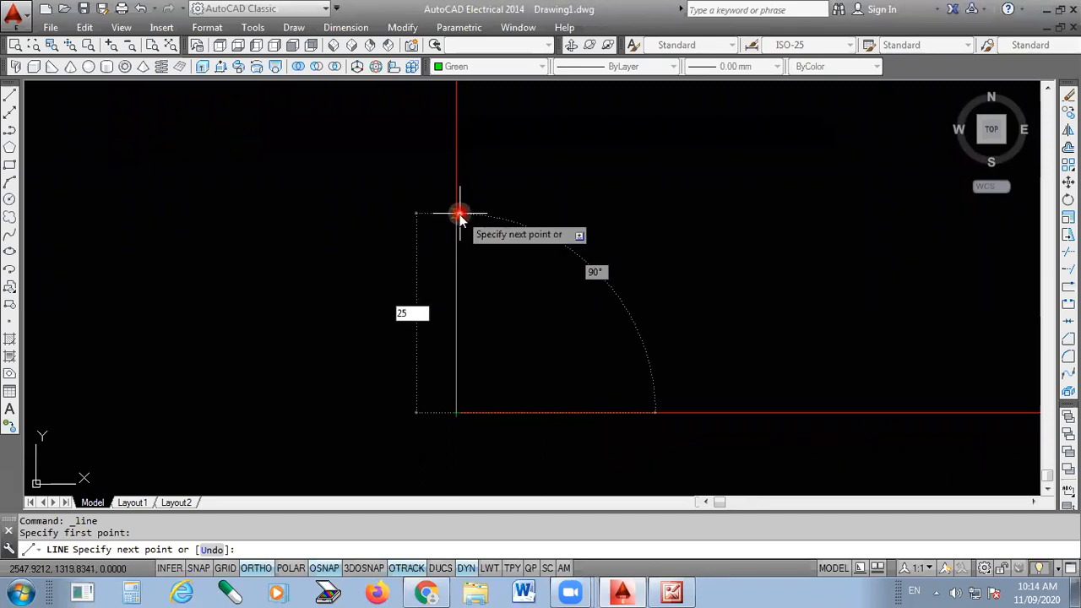
{"action": "key", "text": "Return"}
- Continue the green line 20 units to the right into the square, and end it
{"action": "scroll", "coordinate": [466, 297], "scroll_direction": "down", "scroll_amount": 2}
{"action": "scroll", "coordinate": [461, 306], "scroll_direction": "down", "scroll_amount": 4}
{"action": "scroll", "coordinate": [496, 271], "scroll_direction": "up", "scroll_amount": 3}
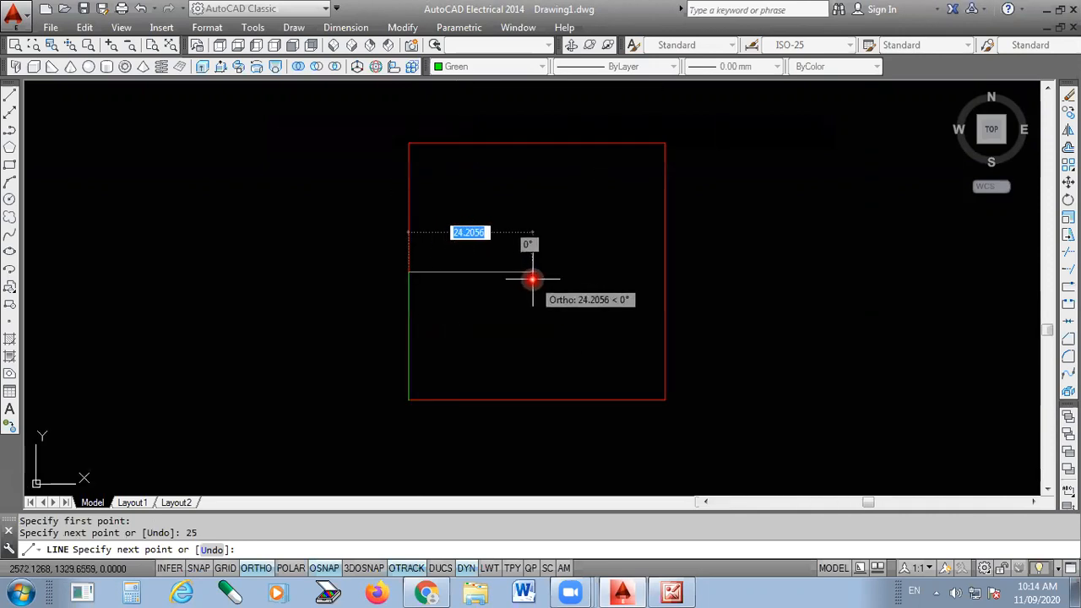
{"action": "type", "text": "20"}
{"action": "key", "text": "Return"}
{"action": "key", "text": "Return"}
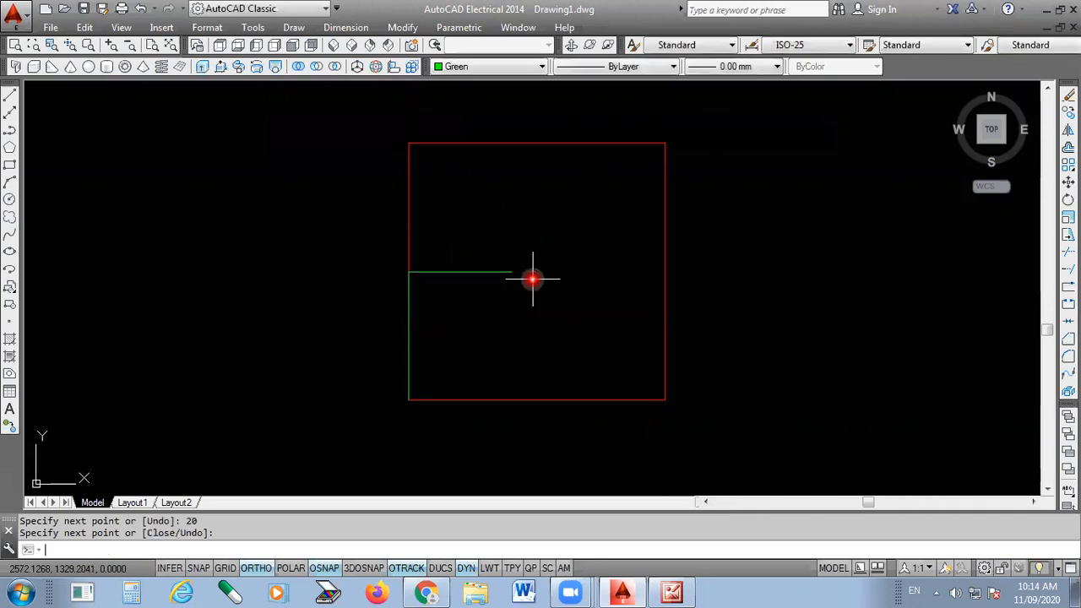
- Check the three-hole plate on the exercise sheet, return to AutoCAD and draw a vertical line from the 20-unit line's free end down to the square's lower edge
{"action": "left_click", "coordinate": [671, 592]}
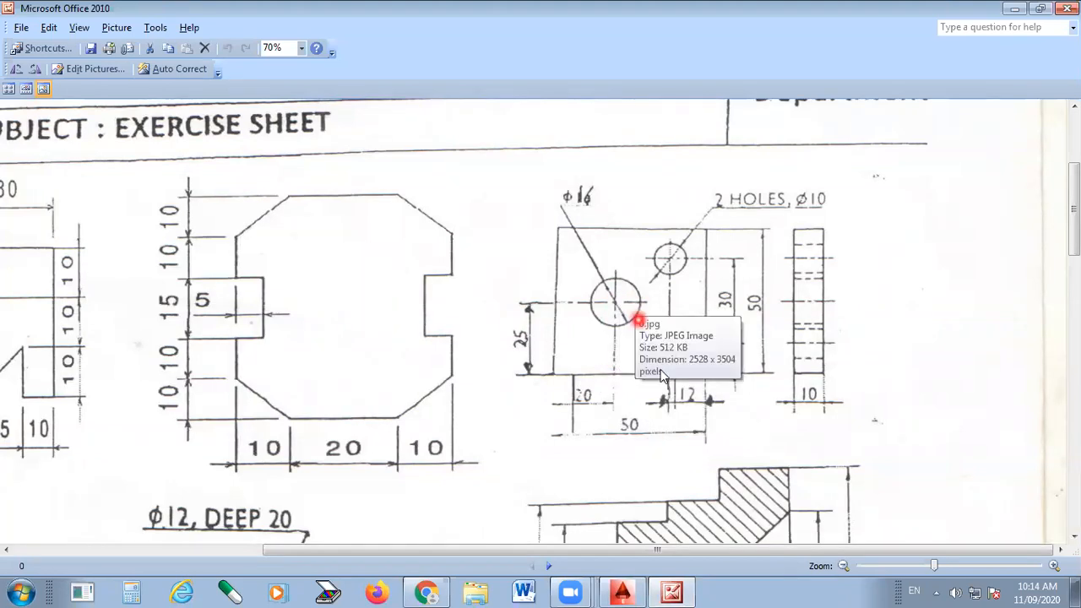
{"action": "key", "text": "alt+Tab"}
{"action": "key", "text": "space"}
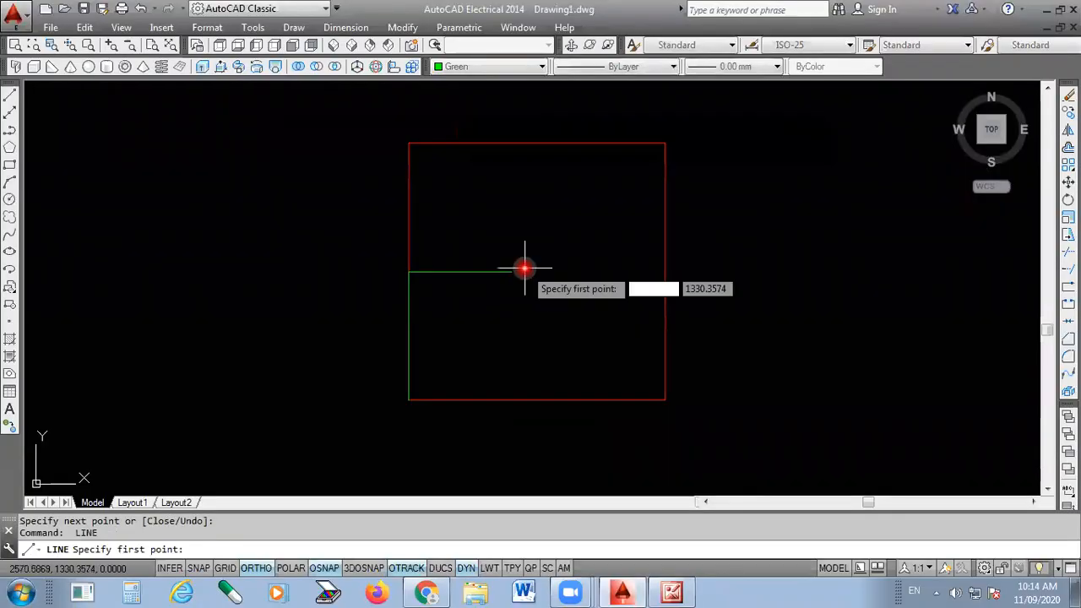
{"action": "left_click", "coordinate": [517, 270]}
{"action": "left_click", "coordinate": [507, 400]}
{"action": "key", "text": "space"}
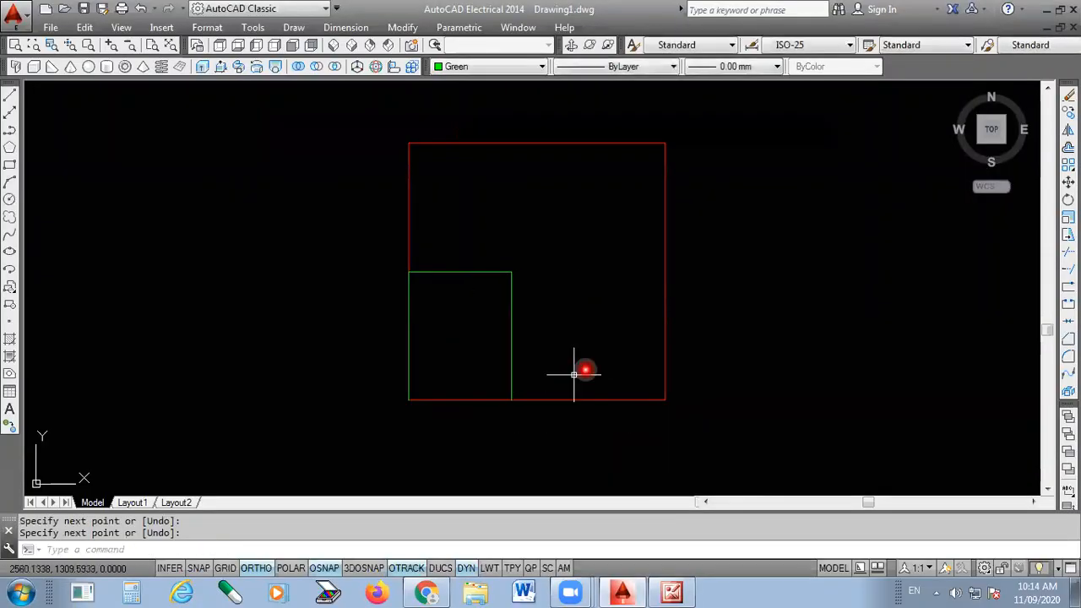
- Erase the 25-unit green line lying on the square's left edge
{"action": "key", "text": "space"}
{"action": "left_click", "coordinate": [408, 332]}
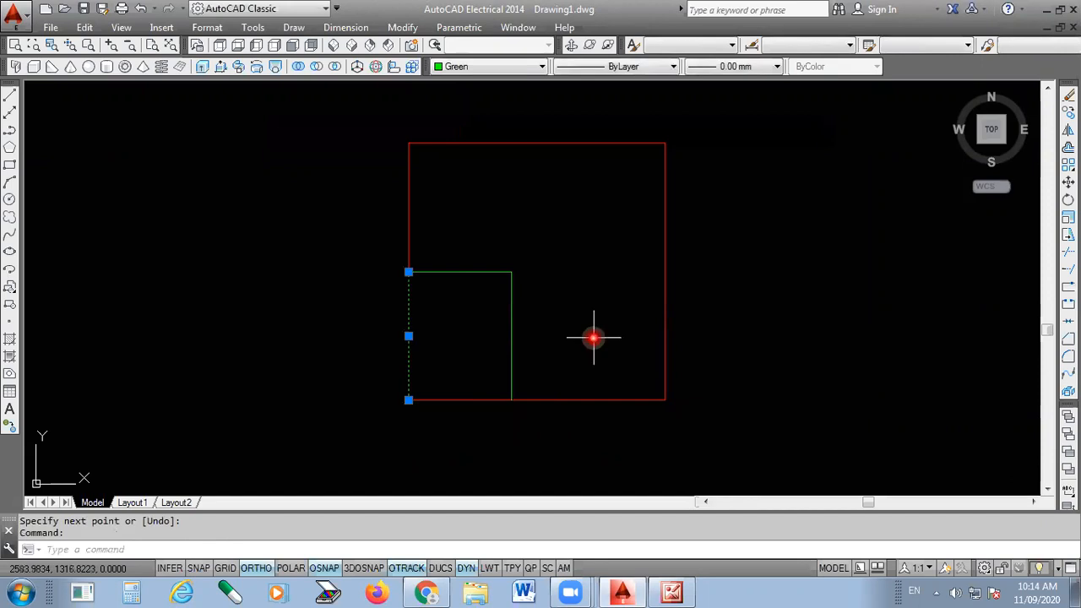
{"action": "key", "text": "Delete"}
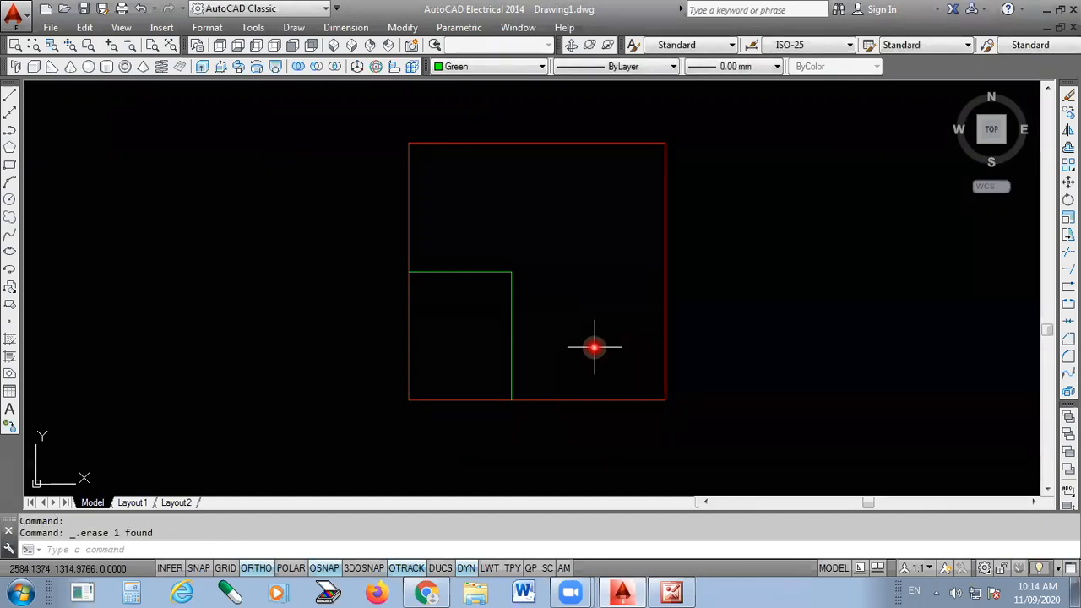
- Check the Ø16 hole on the exercise sheet and draw a circle of diameter 16 centred on the green lines' corner
{"action": "scroll", "coordinate": [533, 349], "scroll_direction": "up", "scroll_amount": 2}
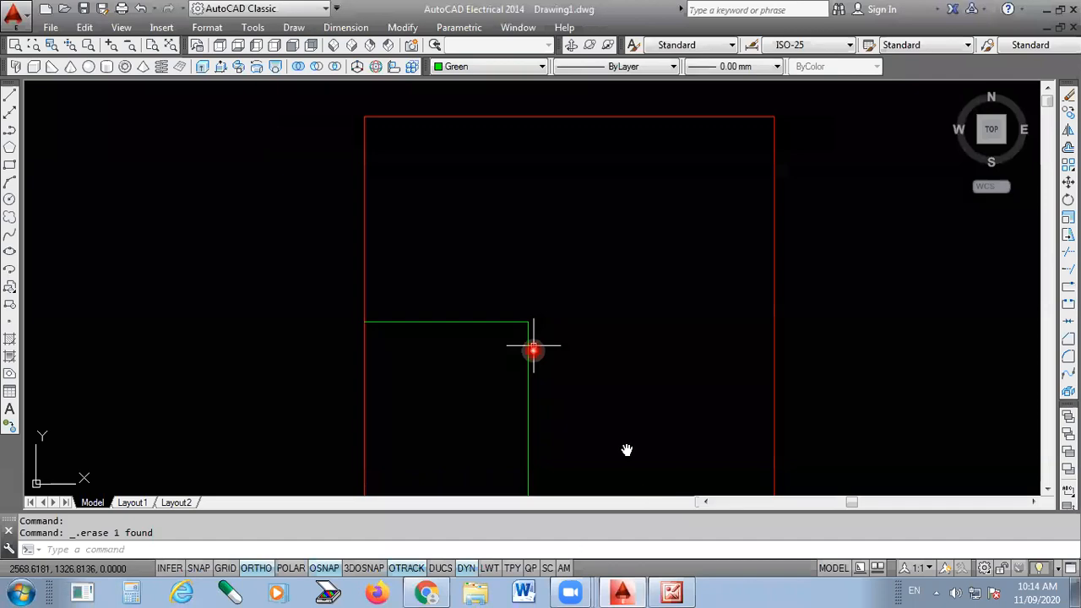
{"action": "key", "text": "alt+Tab"}
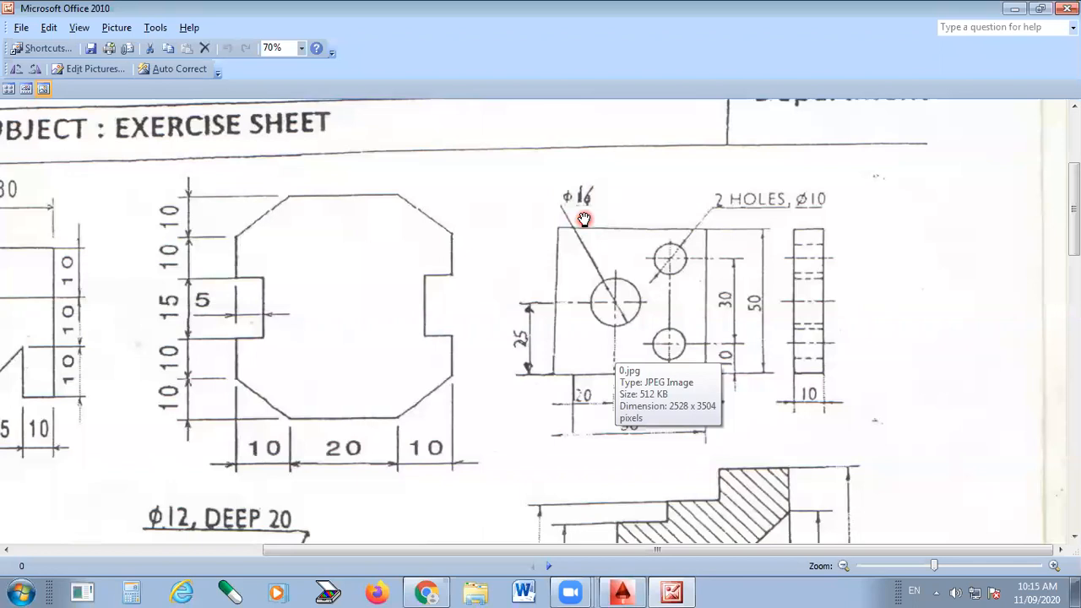
{"action": "left_click", "coordinate": [628, 401]}
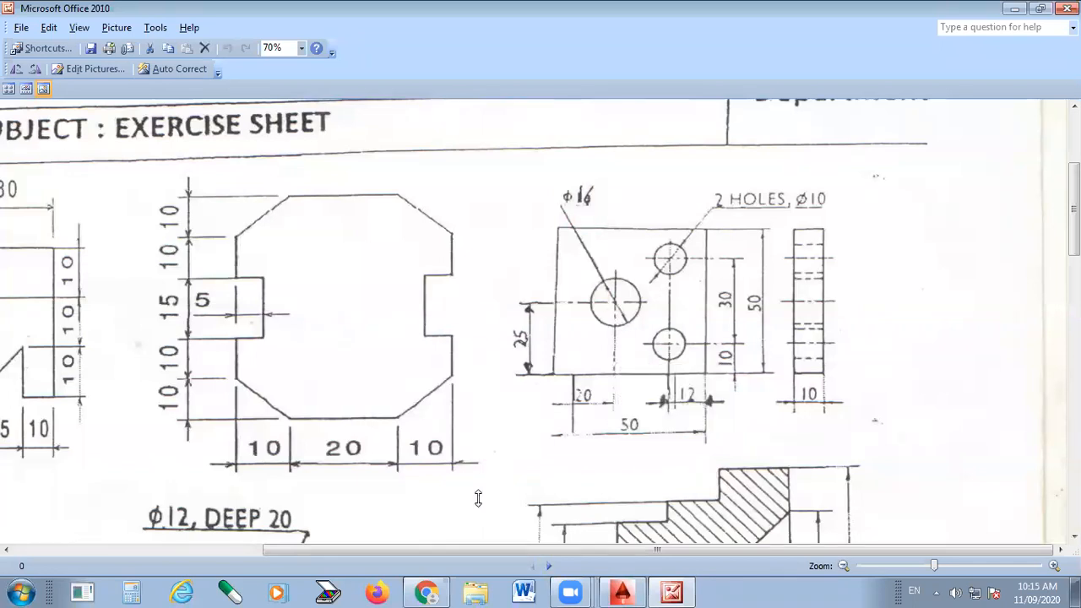
{"action": "key", "text": "alt+Tab"}
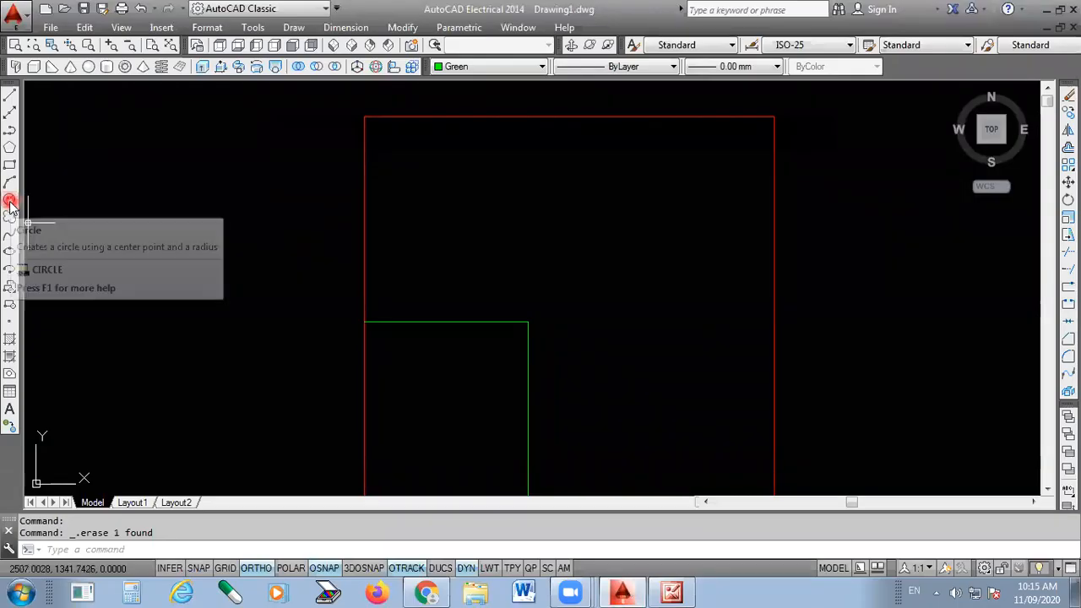
{"action": "left_click", "coordinate": [10, 203]}
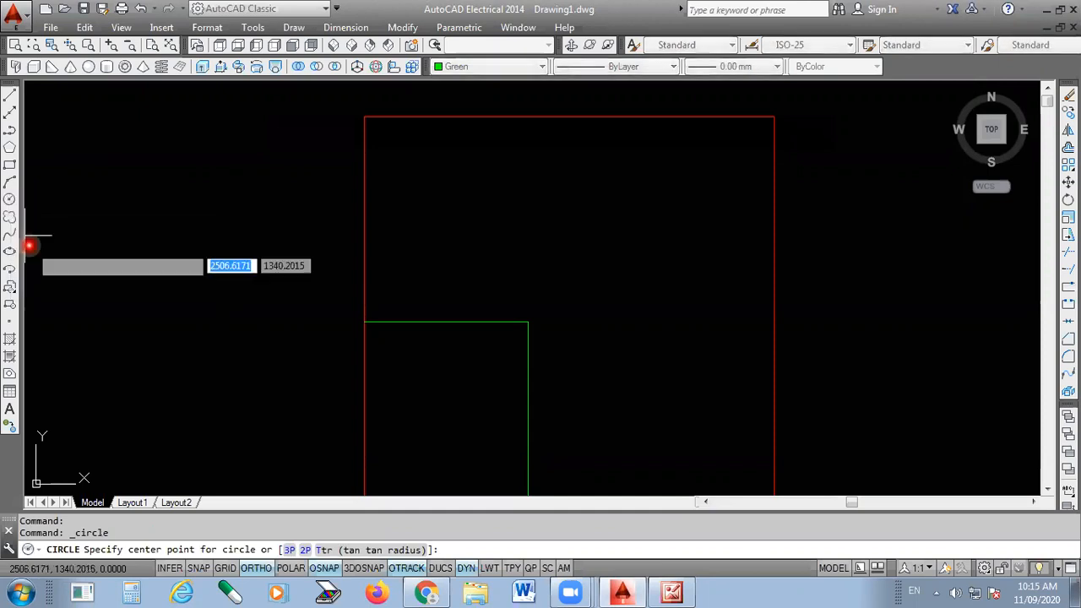
{"action": "left_click", "coordinate": [528, 322]}
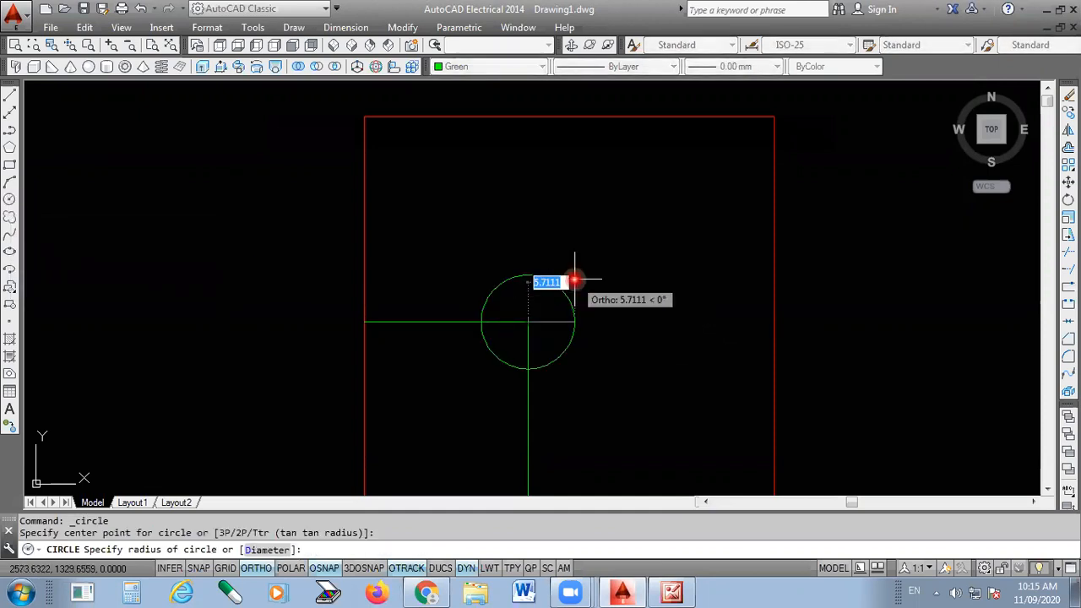
{"action": "type", "text": "d"}
{"action": "key", "text": "Return"}
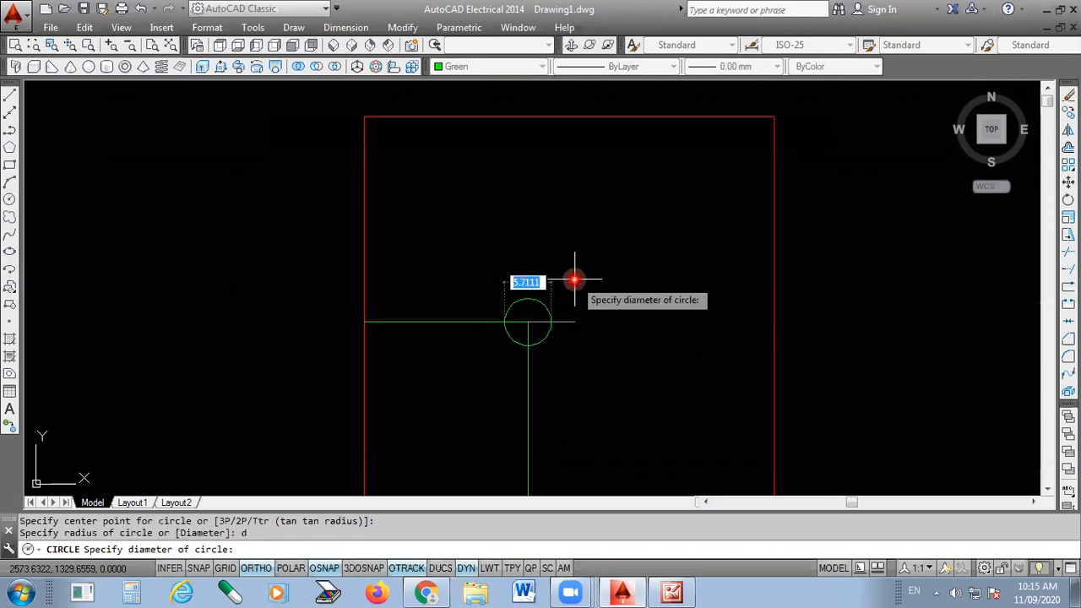
{"action": "type", "text": "16"}
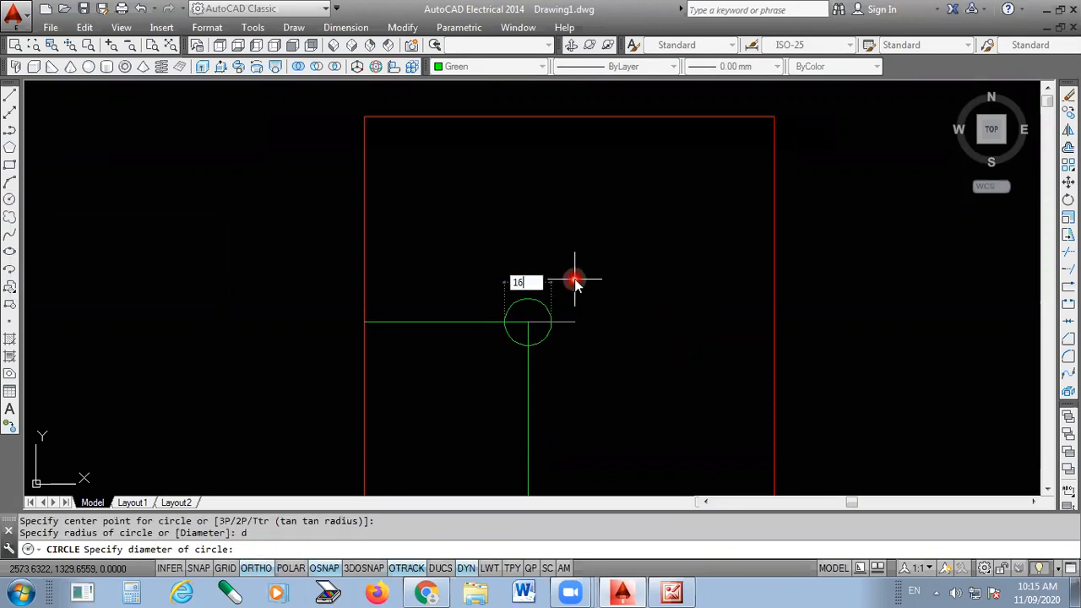
{"action": "key", "text": "Return"}
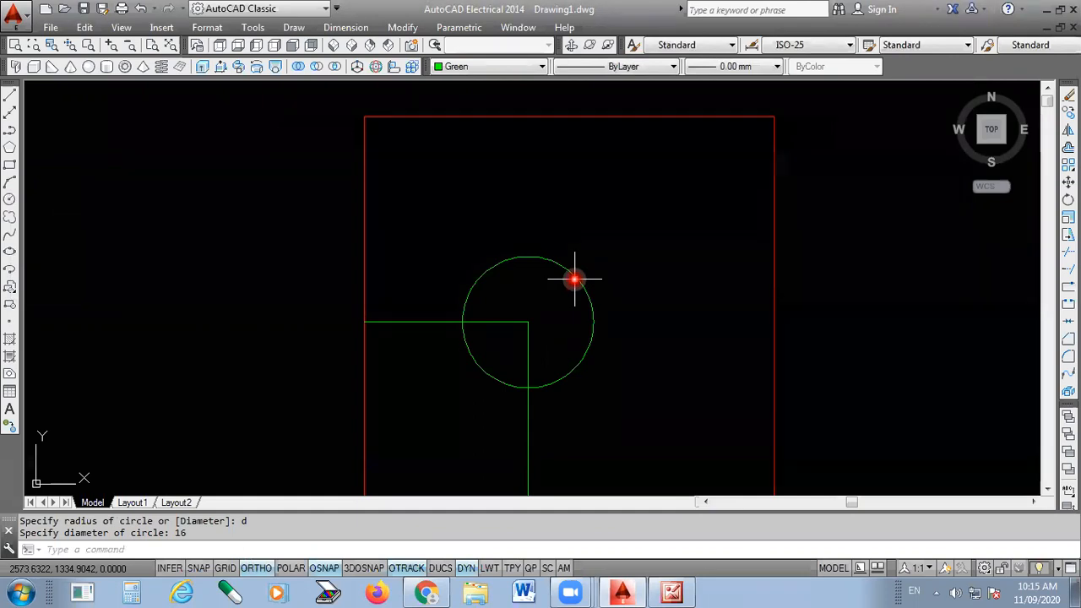
- Consult the exercise sheet, mark the two Ø10 holes with their note and locating dimensions, and clear the marks
{"action": "scroll", "coordinate": [574, 278], "scroll_direction": "down", "scroll_amount": 2}
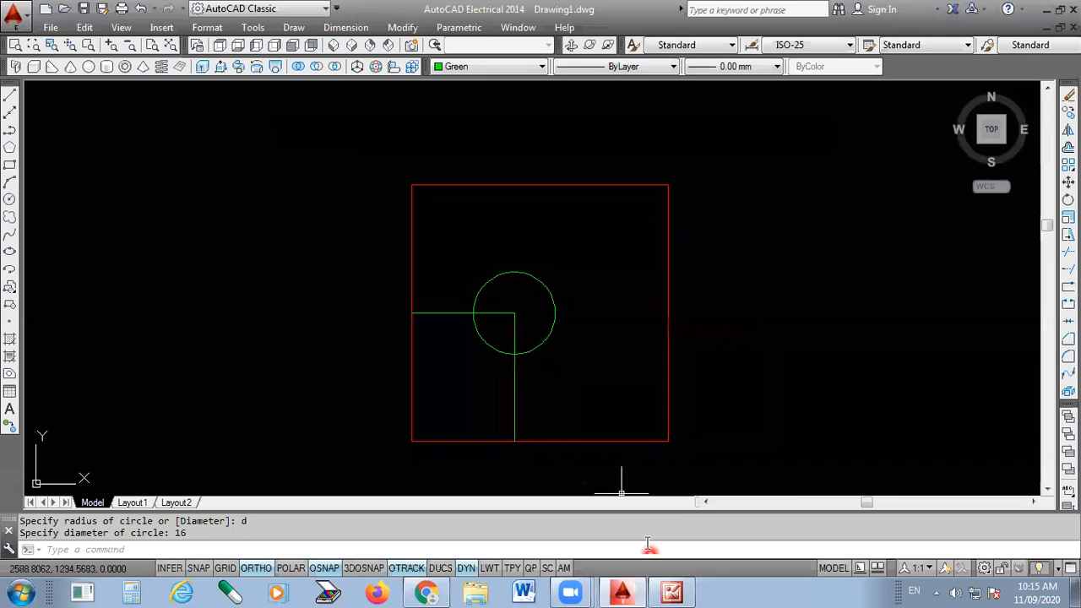
{"action": "left_click", "coordinate": [671, 592]}
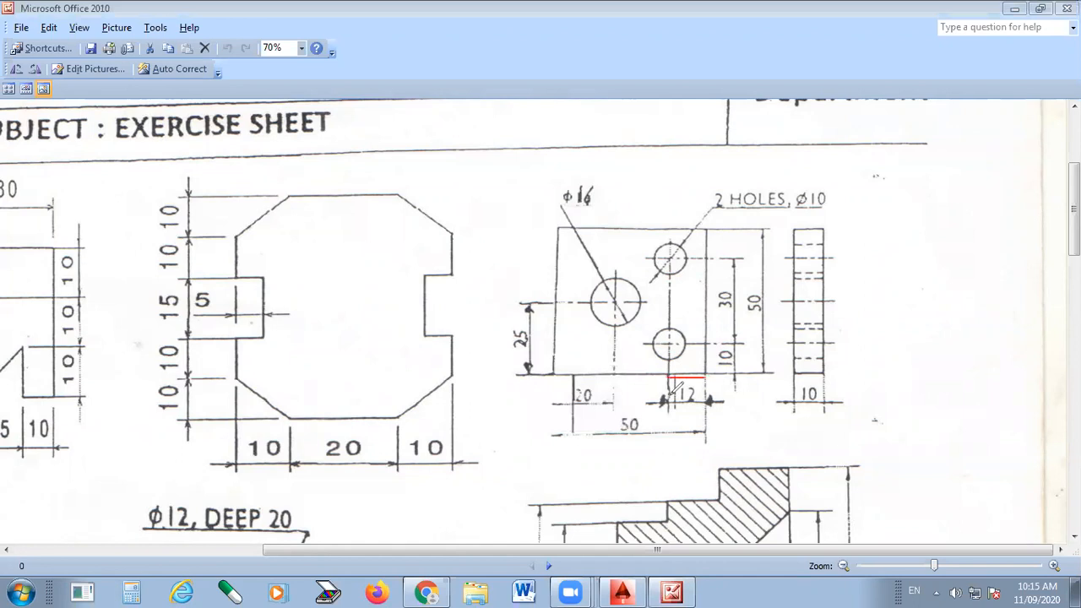
{"action": "mouse_move", "coordinate": [706, 373]}
{"action": "left_mouse_down"}
{"action": "mouse_move", "coordinate": [709, 342]}
{"action": "mouse_move", "coordinate": [686, 368]}
{"action": "mouse_move", "coordinate": [694, 319]}
{"action": "mouse_move", "coordinate": [659, 314]}
{"action": "left_mouse_up"}
{"action": "mouse_move", "coordinate": [745, 179]}
{"action": "left_mouse_down"}
{"action": "mouse_move", "coordinate": [707, 201]}
{"action": "mouse_move", "coordinate": [807, 211]}
{"action": "mouse_move", "coordinate": [835, 193]}
{"action": "mouse_move", "coordinate": [770, 176]}
{"action": "mouse_move", "coordinate": [728, 181]}
{"action": "mouse_move", "coordinate": [782, 179]}
{"action": "left_mouse_up"}
{"action": "left_click_drag", "start_coordinate": [849, 187], "coordinate": [822, 202]}
{"action": "mouse_move", "coordinate": [665, 240]}
{"action": "left_mouse_down"}
{"action": "mouse_move", "coordinate": [720, 259]}
{"action": "mouse_move", "coordinate": [679, 242]}
{"action": "left_mouse_up"}
{"action": "left_click_drag", "start_coordinate": [675, 305], "coordinate": [728, 239]}
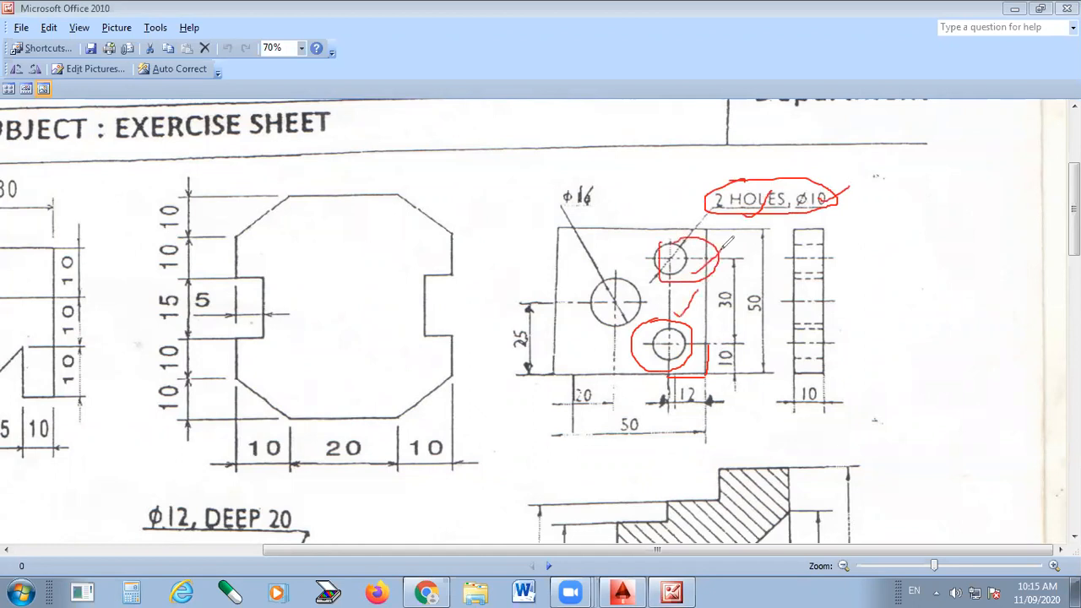
{"action": "left_click_drag", "start_coordinate": [733, 338], "coordinate": [733, 258]}
{"action": "mouse_move", "coordinate": [684, 314]}
{"action": "left_mouse_down"}
{"action": "mouse_move", "coordinate": [663, 321]}
{"action": "mouse_move", "coordinate": [659, 359]}
{"action": "mouse_move", "coordinate": [705, 334]}
{"action": "mouse_move", "coordinate": [700, 319]}
{"action": "left_mouse_up"}
{"action": "mouse_move", "coordinate": [697, 235]}
{"action": "left_mouse_down"}
{"action": "mouse_move", "coordinate": [660, 234]}
{"action": "mouse_move", "coordinate": [707, 283]}
{"action": "mouse_move", "coordinate": [690, 234]}
{"action": "left_mouse_up"}
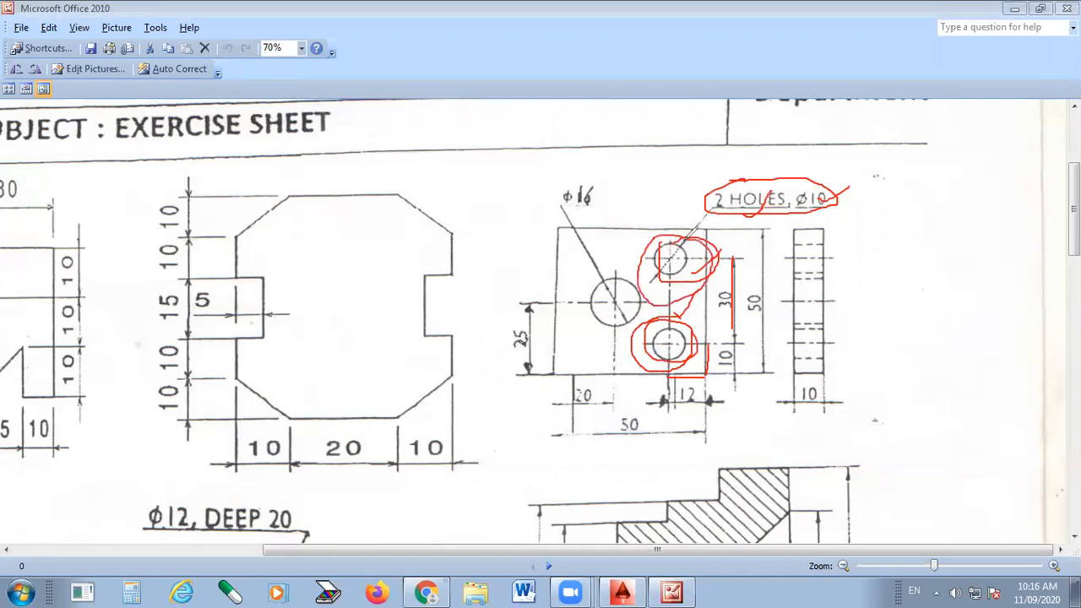
{"action": "key", "text": "ctrl+z"}
{"action": "key", "text": "ctrl+z"}
{"action": "key", "text": "ctrl+z"}
{"action": "key", "text": "ctrl+z"}
{"action": "key", "text": "ctrl+z"}
{"action": "key", "text": "ctrl+z"}
{"action": "key", "text": "ctrl+z"}
{"action": "key", "text": "ctrl+z"}
{"action": "key", "text": "ctrl+z"}
{"action": "key", "text": "ctrl+z"}
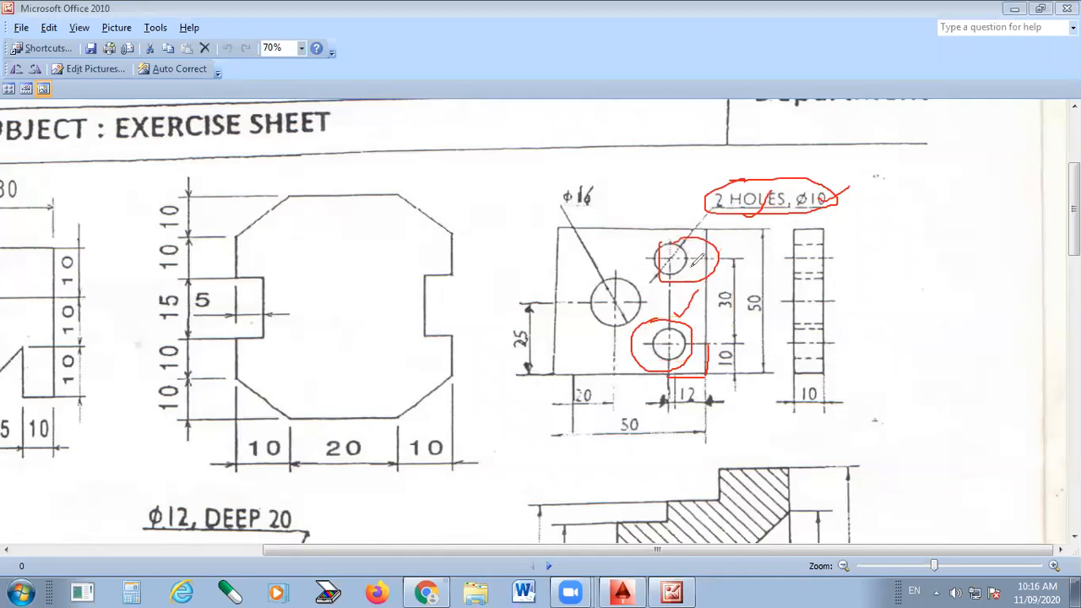
- Mark the 12 and 10 dimensions that locate the lower Ø10 hole on the sheet, and clear the marks
{"action": "mouse_move", "coordinate": [690, 379]}
{"action": "left_mouse_down"}
{"action": "mouse_move", "coordinate": [705, 413]}
{"action": "mouse_move", "coordinate": [711, 397]}
{"action": "left_mouse_up"}
{"action": "mouse_move", "coordinate": [713, 353]}
{"action": "left_mouse_down"}
{"action": "mouse_move", "coordinate": [663, 346]}
{"action": "mouse_move", "coordinate": [663, 372]}
{"action": "left_mouse_up"}
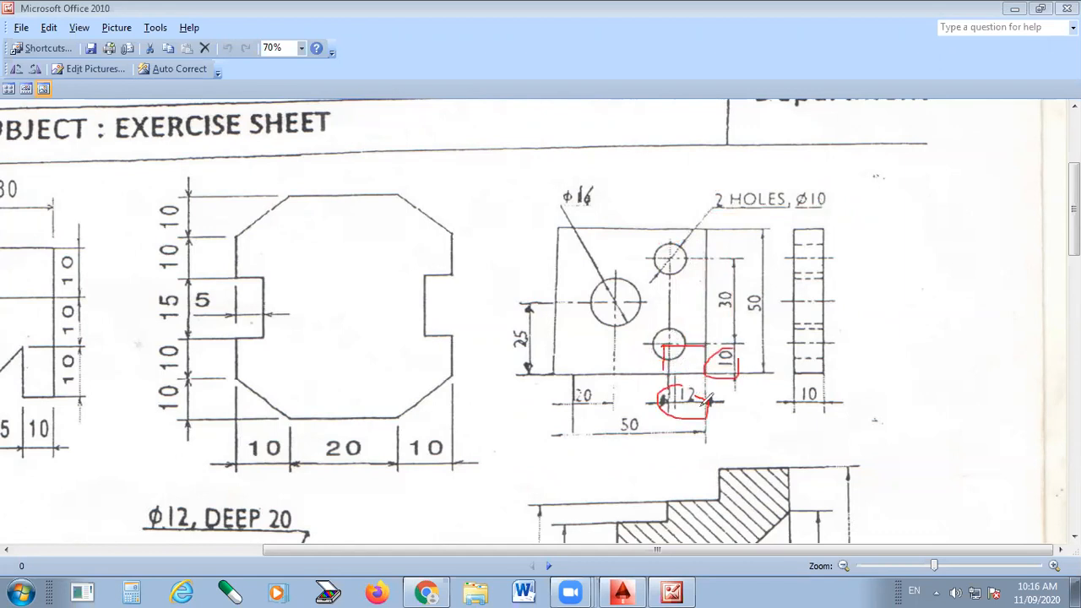
{"action": "key", "text": "ctrl+z"}
{"action": "key", "text": "ctrl+z"}
{"action": "key", "text": "ctrl+z"}
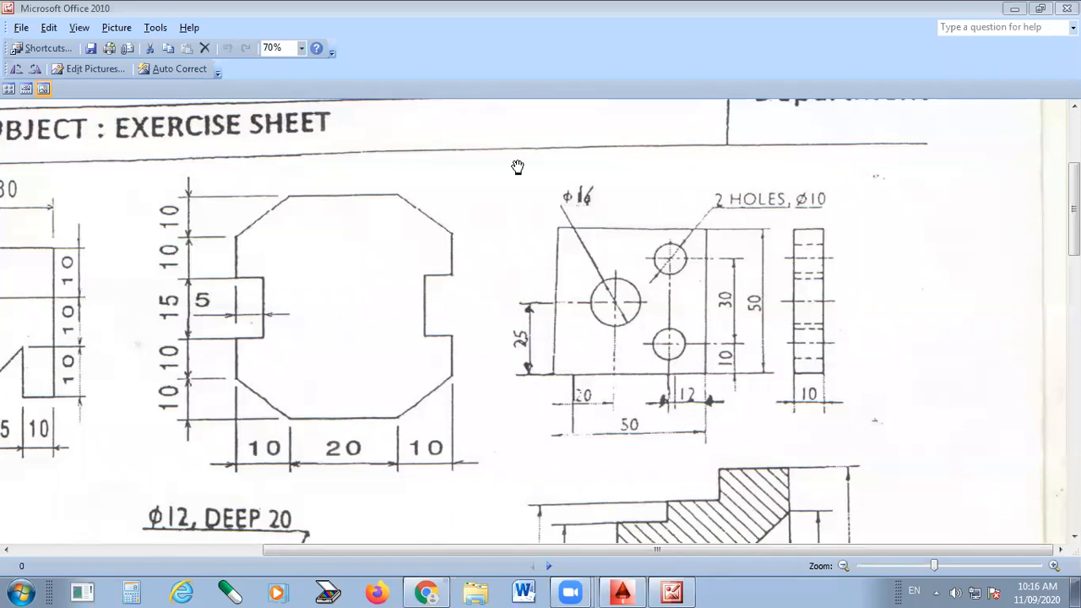
- Return to AutoCAD and draw a green line 12 units to the left from the square's lower-right corner
{"action": "left_click", "coordinate": [634, 589]}
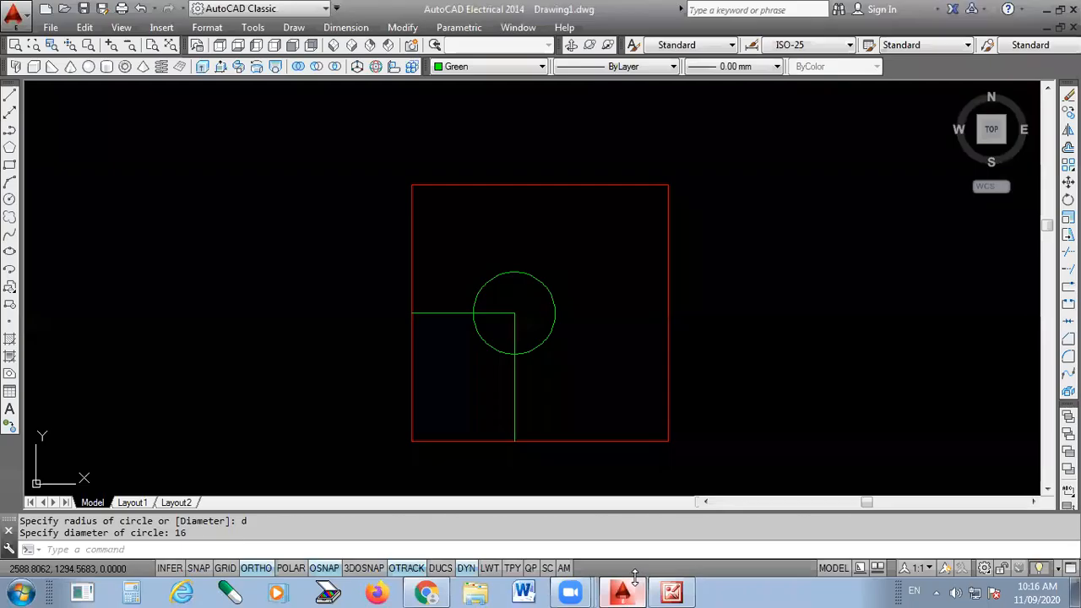
{"action": "left_click", "coordinate": [10, 98]}
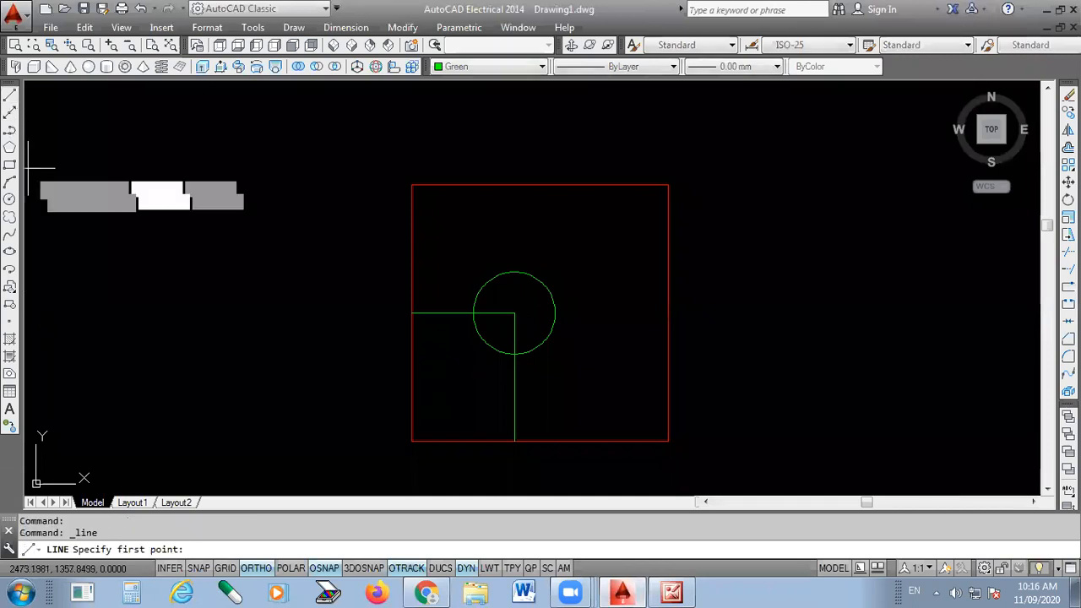
{"action": "scroll", "coordinate": [658, 435], "scroll_direction": "up", "scroll_amount": 4}
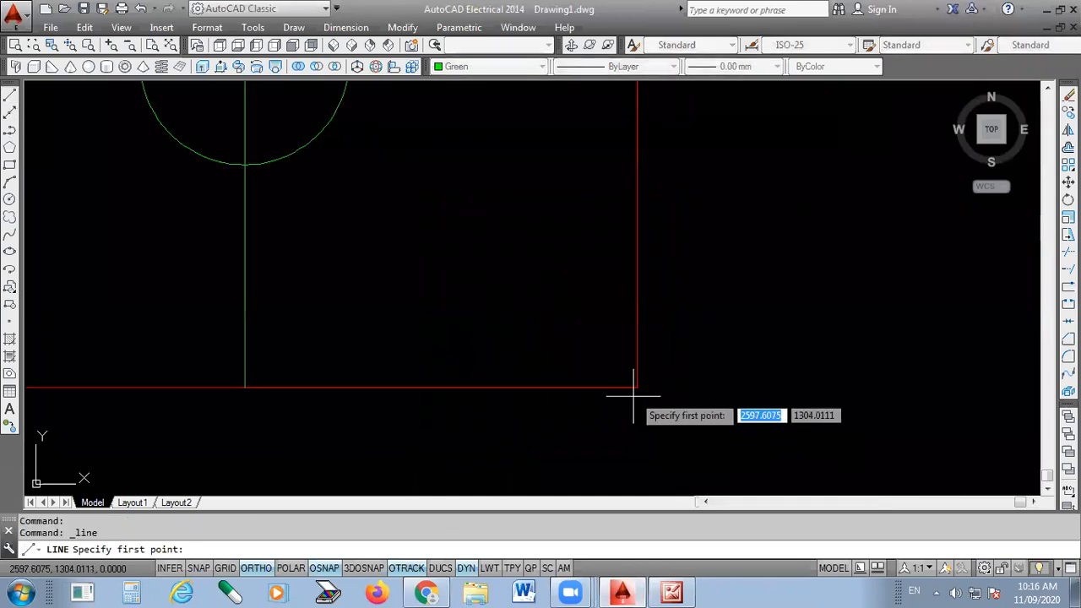
{"action": "left_click", "coordinate": [635, 389]}
{"action": "type", "text": "12"}
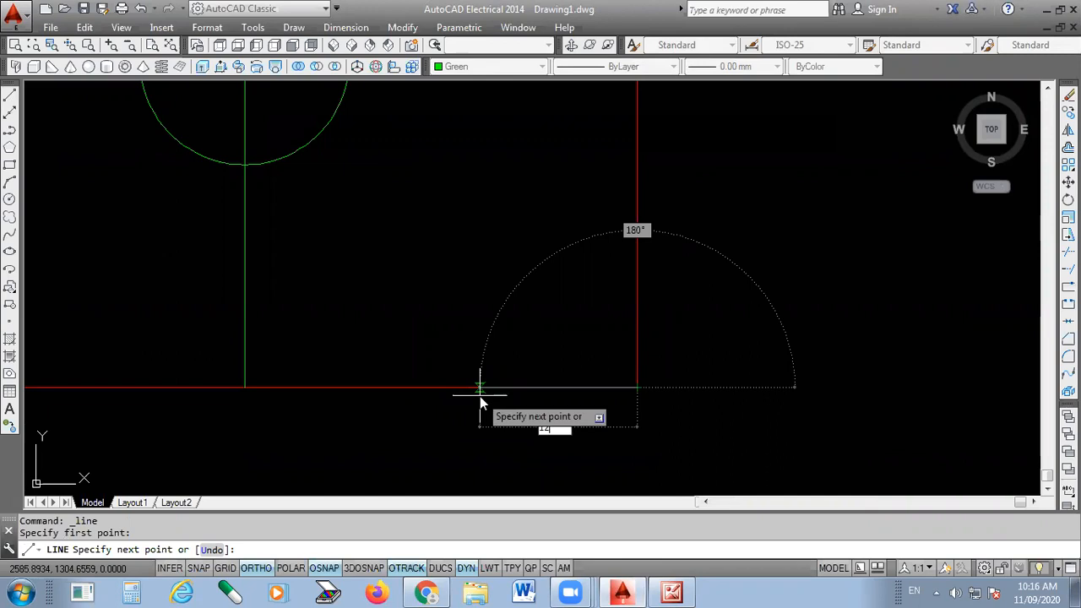
{"action": "key", "text": "Return"}
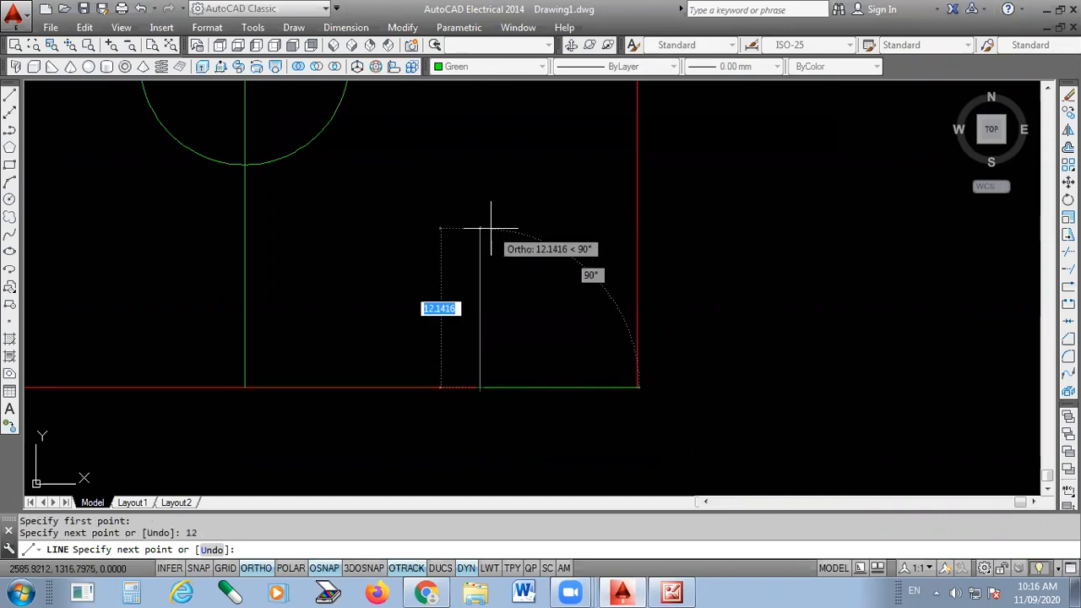
- Continue the line 10 units upward and horizontally back to the square's right edge, and end it
{"action": "type", "text": "10"}
{"action": "key", "text": "Return"}
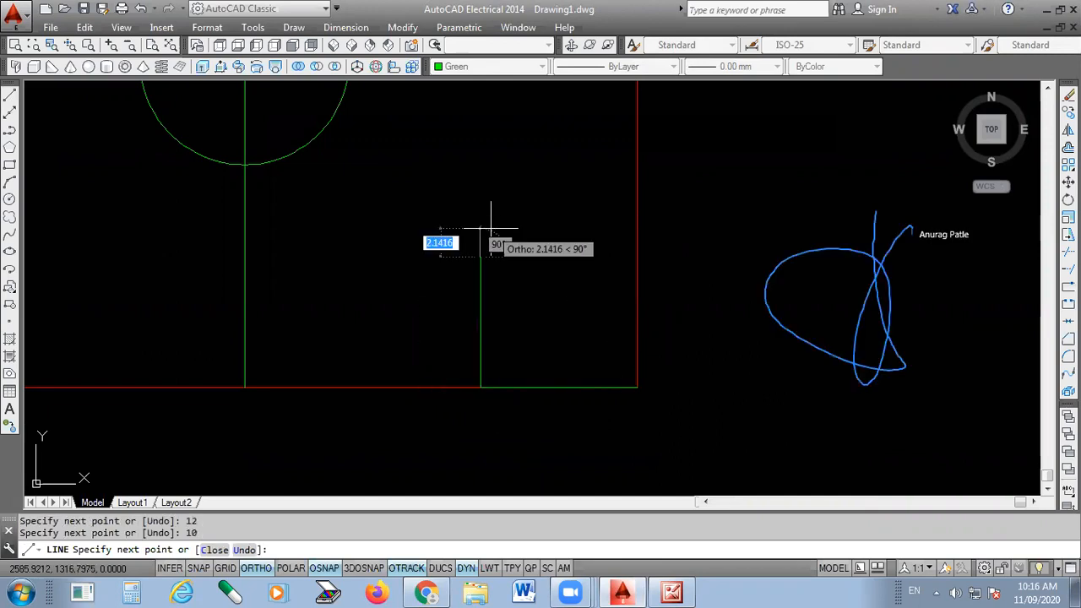
{"action": "left_click", "coordinate": [637, 255]}
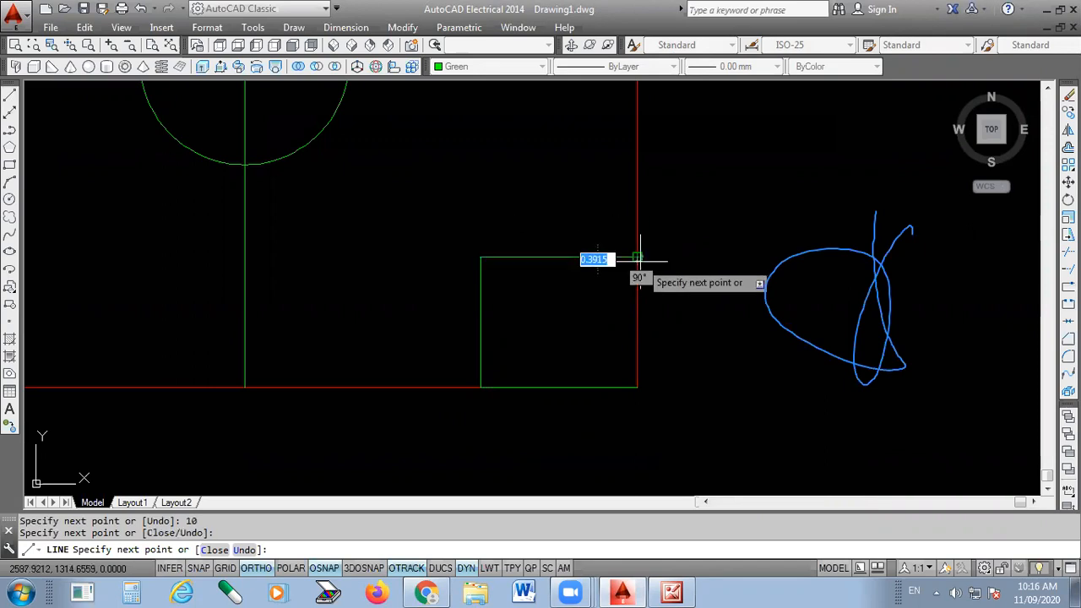
{"action": "key", "text": "Return"}
{"action": "left_click", "coordinate": [905, 354]}
{"action": "left_click", "coordinate": [842, 399]}
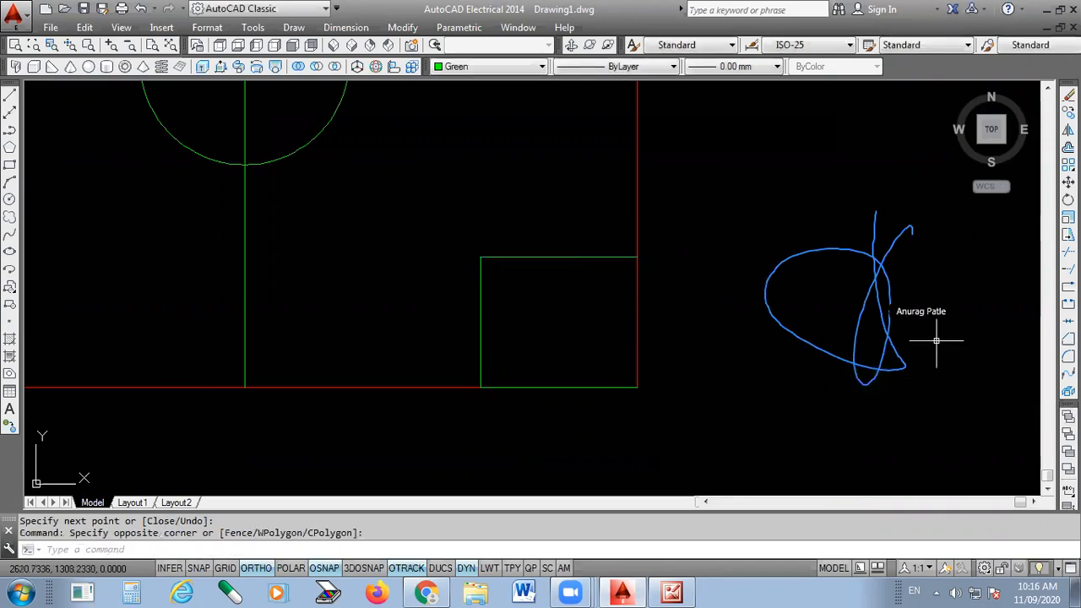
- Check the plate drawing with the two Ø10 holes on the exercise sheet and return to AutoCAD
{"action": "scroll", "coordinate": [825, 414], "scroll_direction": "down", "scroll_amount": 4}
{"action": "scroll", "coordinate": [844, 367], "scroll_direction": "up", "scroll_amount": 4}
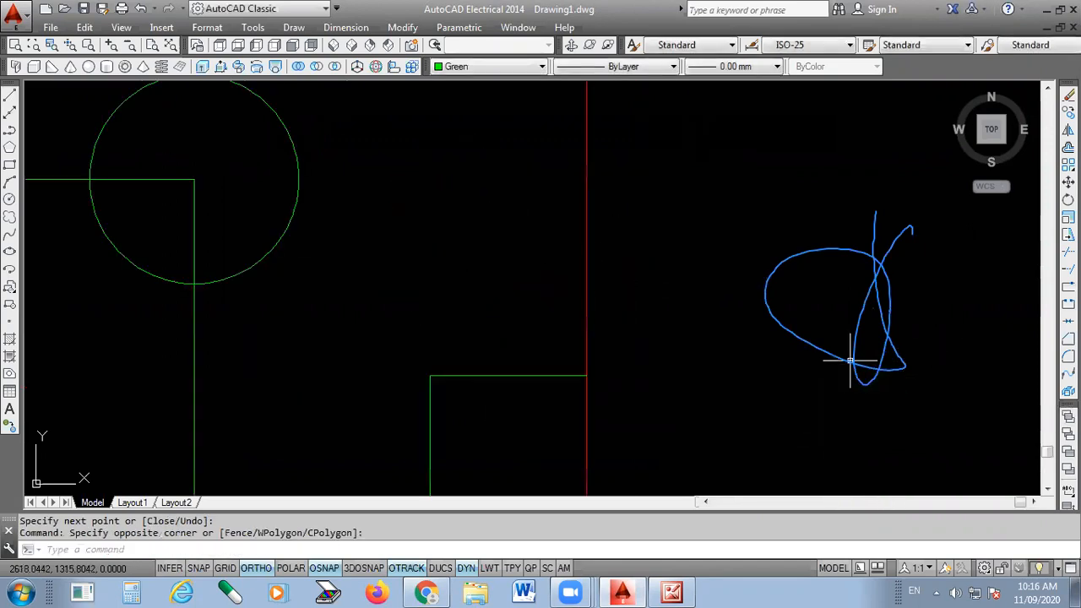
{"action": "scroll", "coordinate": [880, 323], "scroll_direction": "down", "scroll_amount": 1}
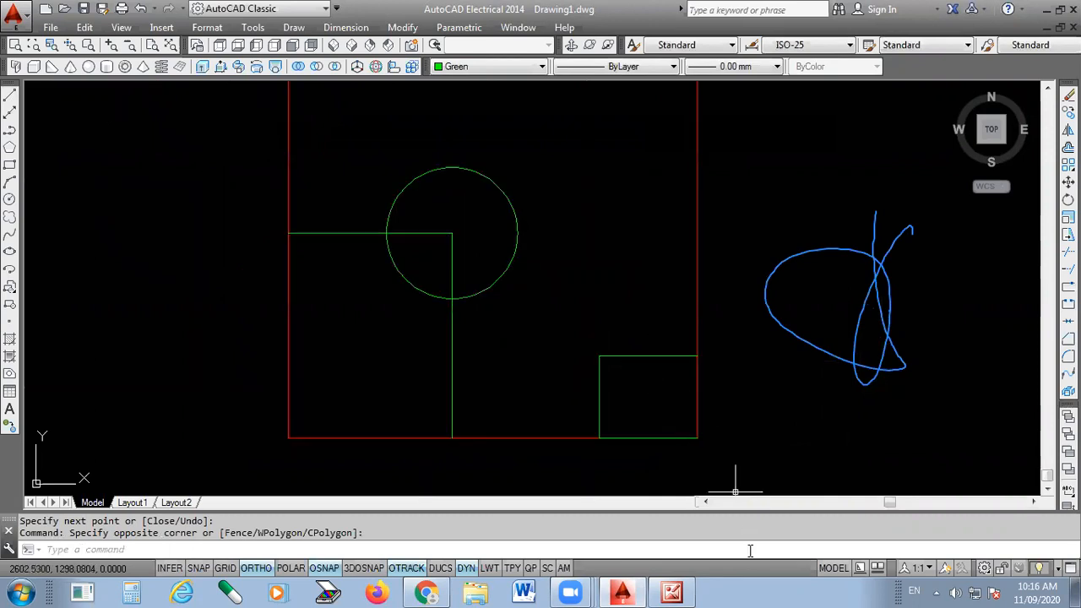
{"action": "left_click", "coordinate": [671, 592]}
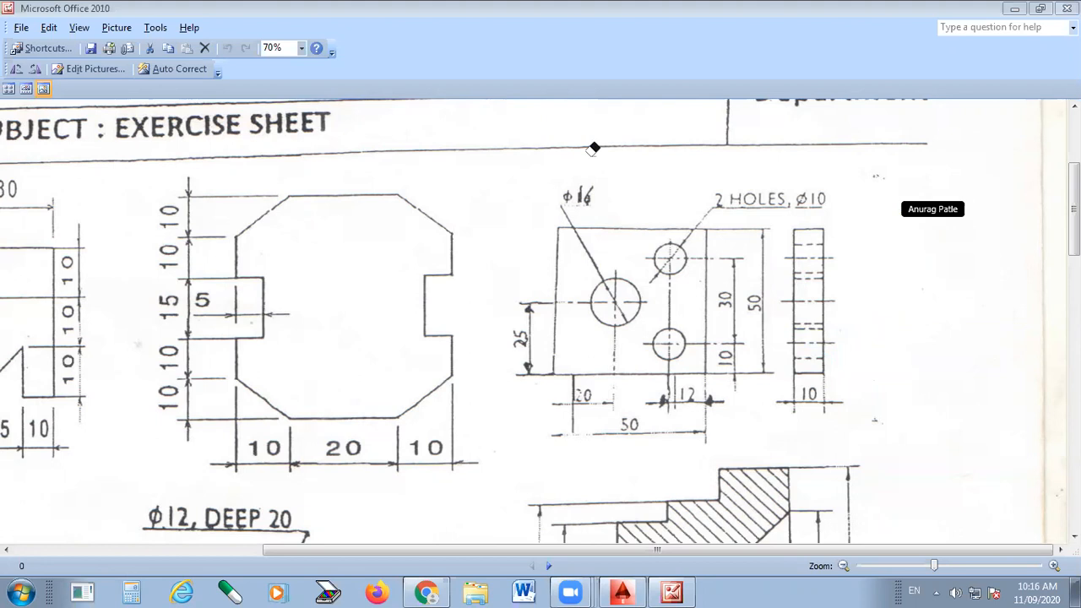
{"action": "key", "text": "alt+Tab"}
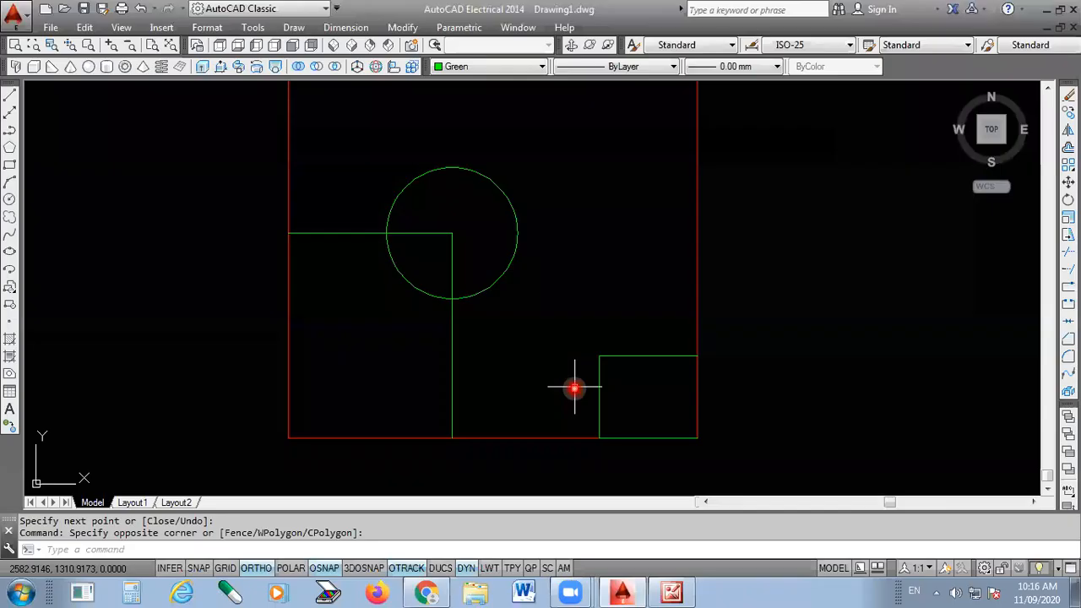
{"action": "key", "text": "alt+Tab"}
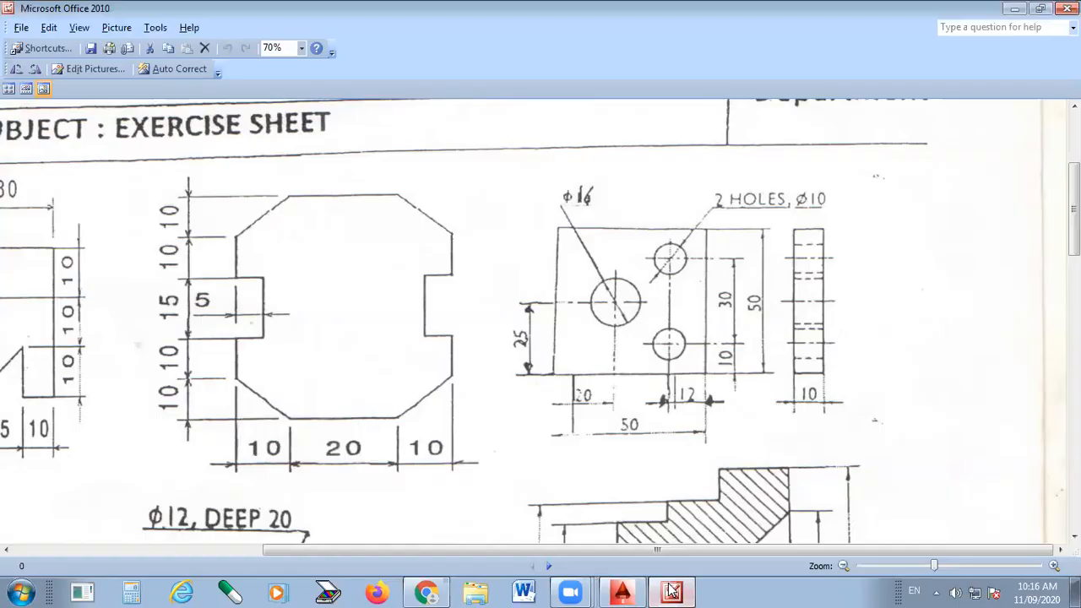
{"action": "left_click", "coordinate": [671, 591]}
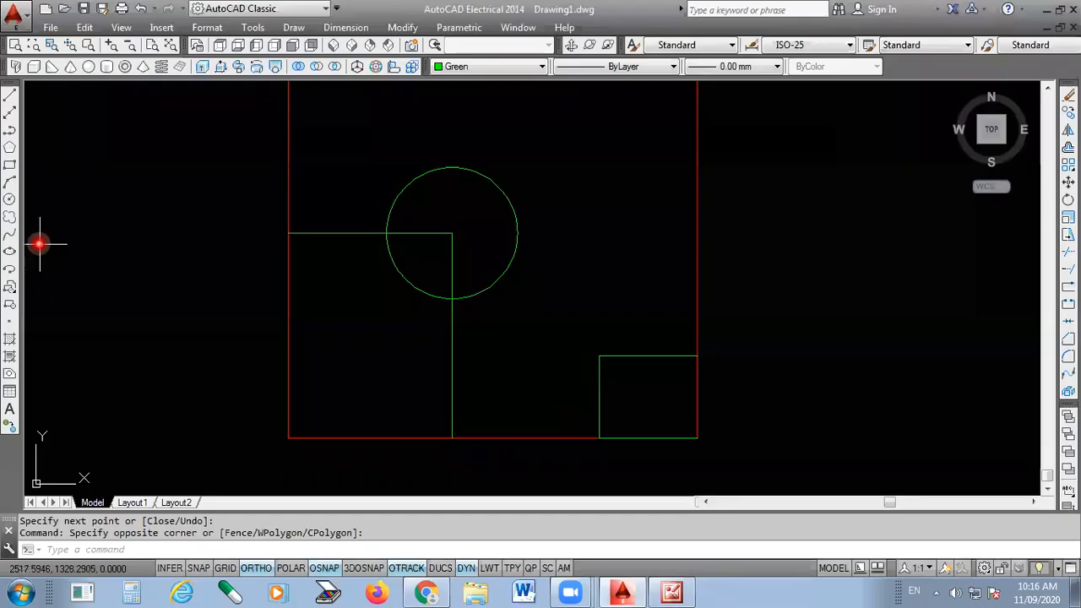
- Draw a green circle of diameter 10 centred on the upper-left corner of the small green rectangle
{"action": "left_click", "coordinate": [9, 198]}
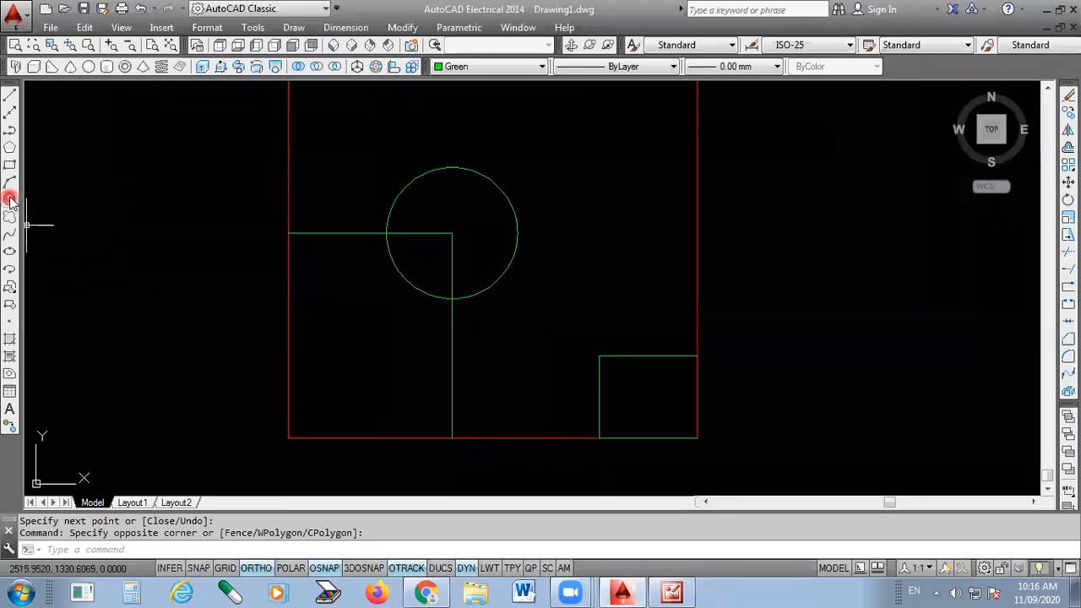
{"action": "left_click", "coordinate": [316, 570]}
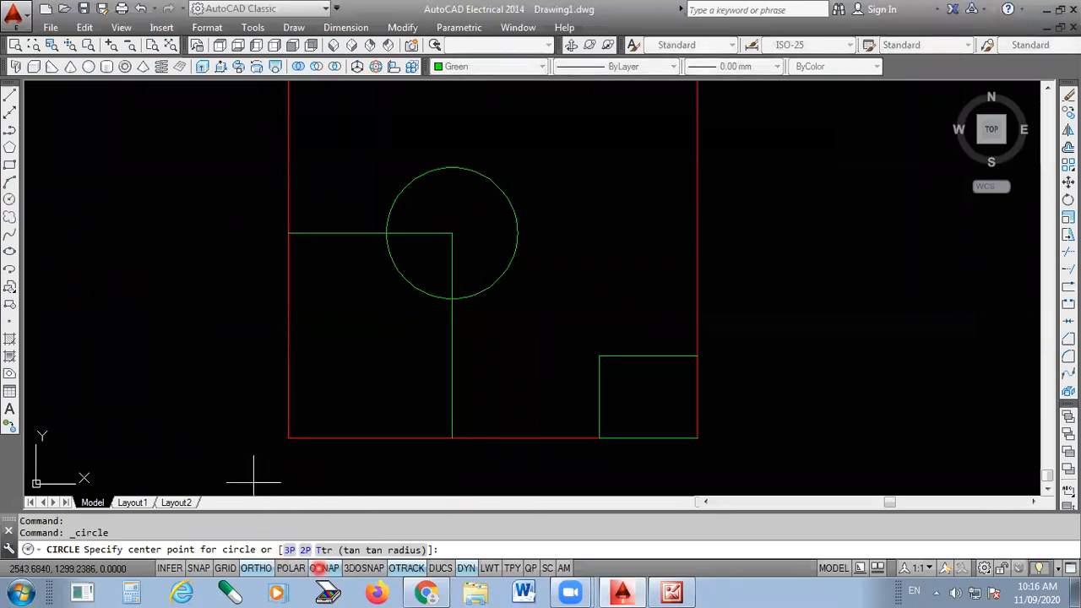
{"action": "left_click", "coordinate": [599, 355]}
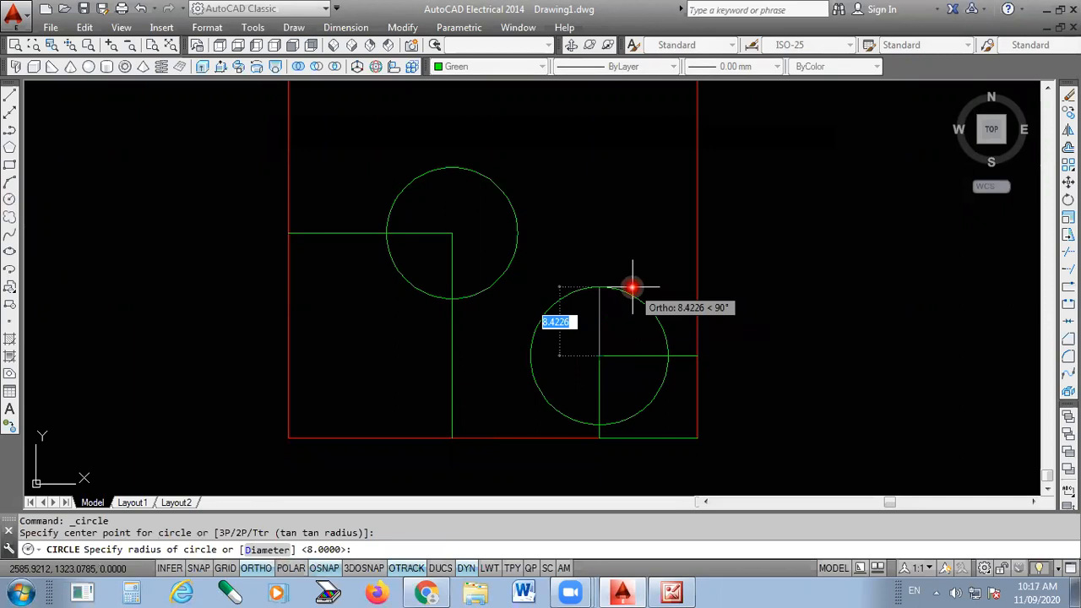
{"action": "type", "text": "d"}
{"action": "key", "text": "Return"}
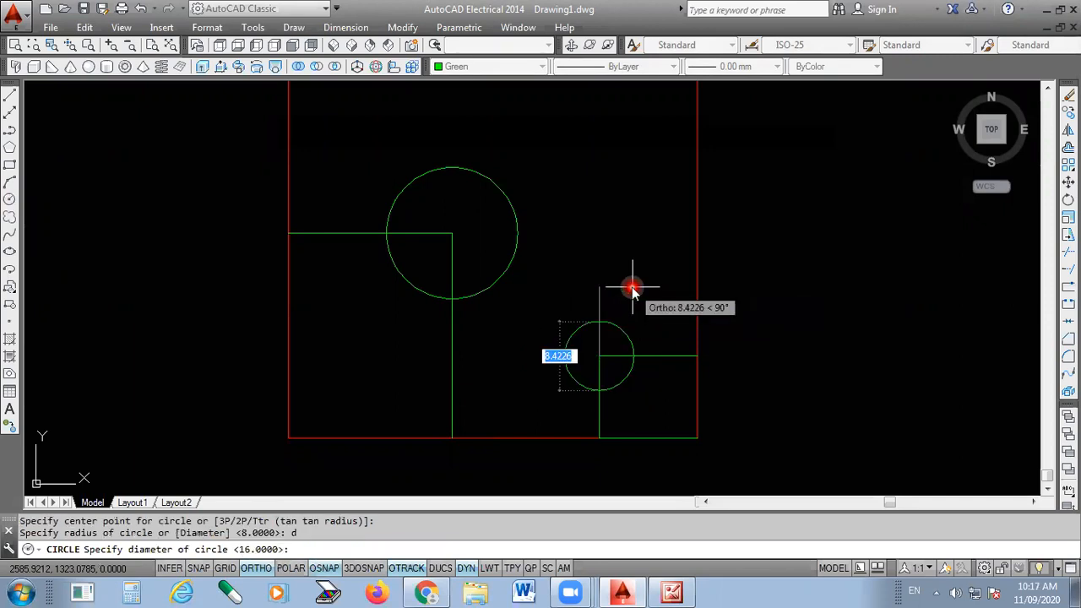
{"action": "type", "text": "10"}
{"action": "key", "text": "Return"}
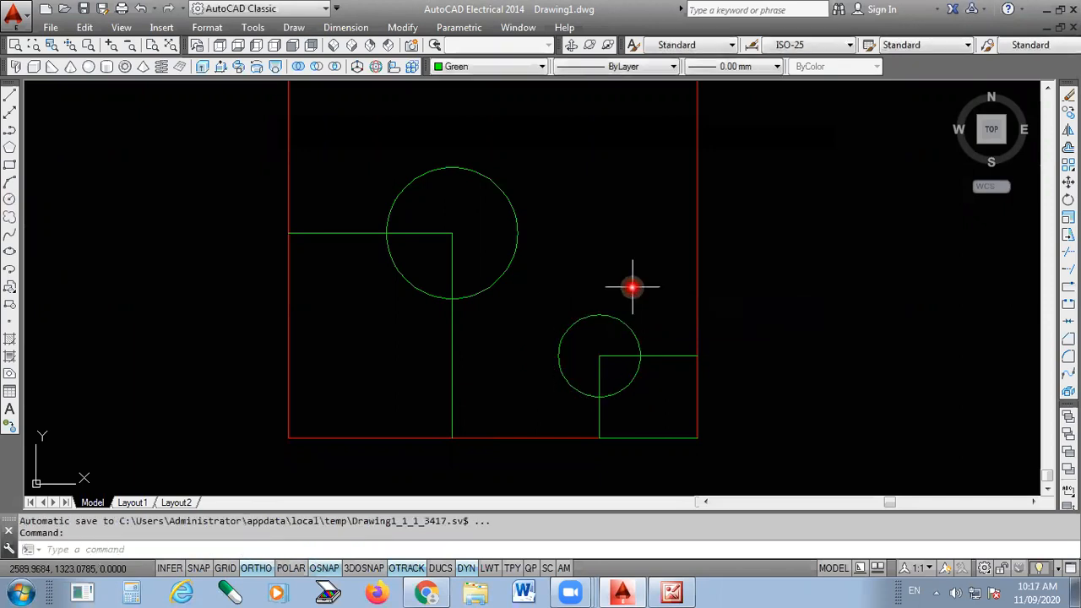
- Draw a green line 30 units straight up from the small circle's centre, consulting the exercise sheet for the hole spacing
{"action": "scroll", "coordinate": [591, 403], "scroll_direction": "down", "scroll_amount": 2}
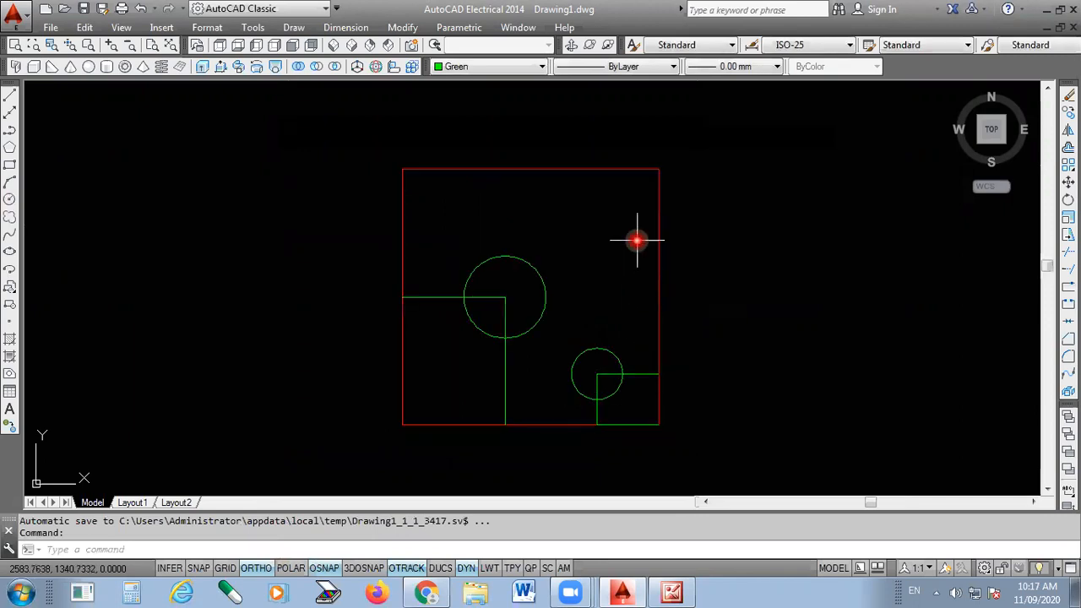
{"action": "left_click", "coordinate": [9, 95]}
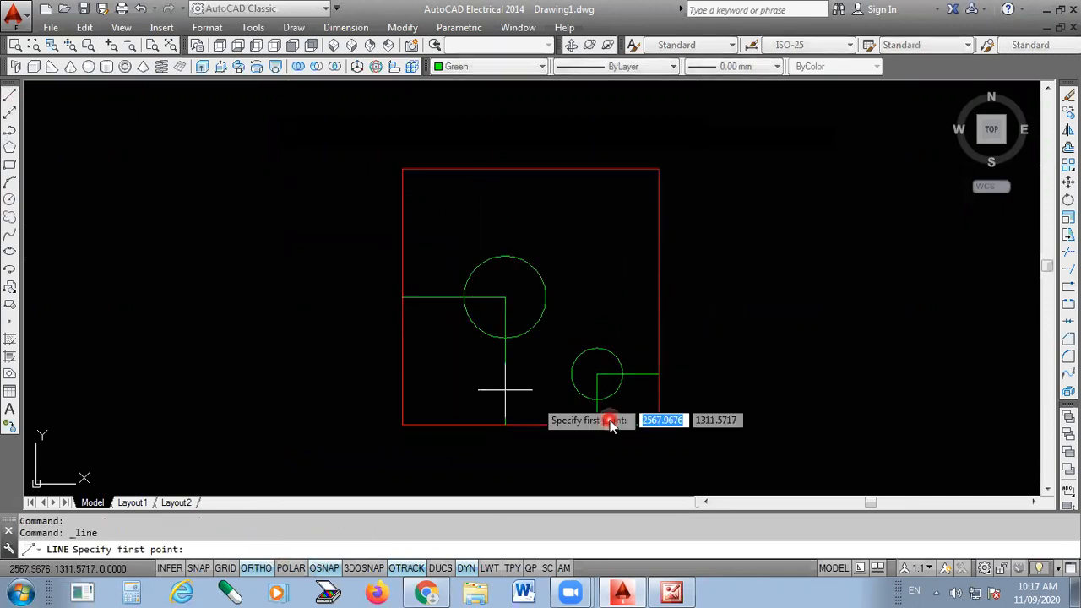
{"action": "scroll", "coordinate": [608, 374], "scroll_direction": "up", "scroll_amount": 3}
{"action": "left_click", "coordinate": [599, 390]}
{"action": "scroll", "coordinate": [597, 413], "scroll_direction": "down", "scroll_amount": 3}
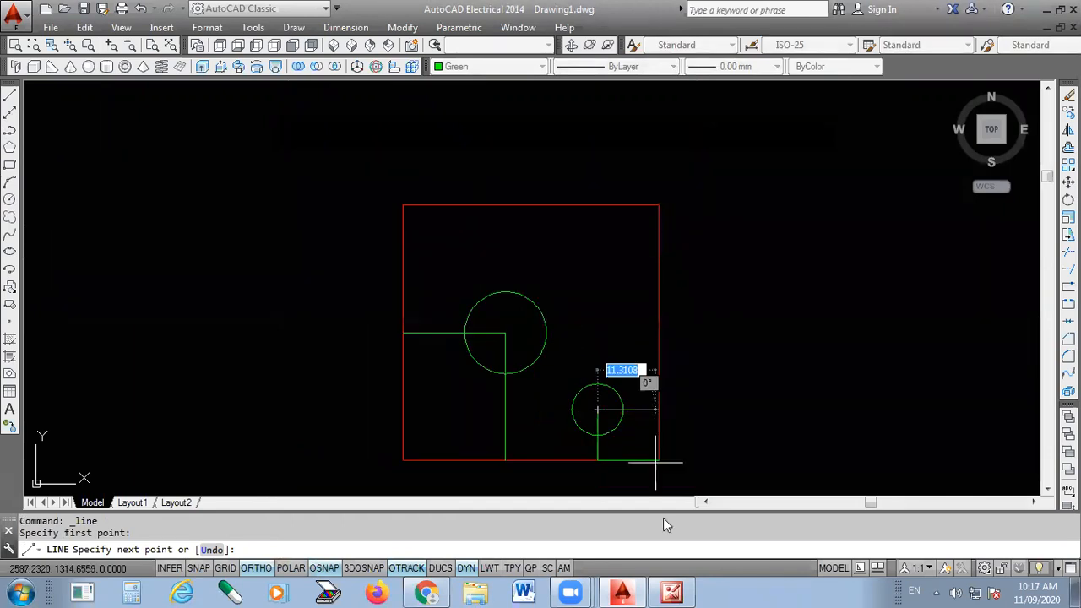
{"action": "left_click", "coordinate": [671, 592]}
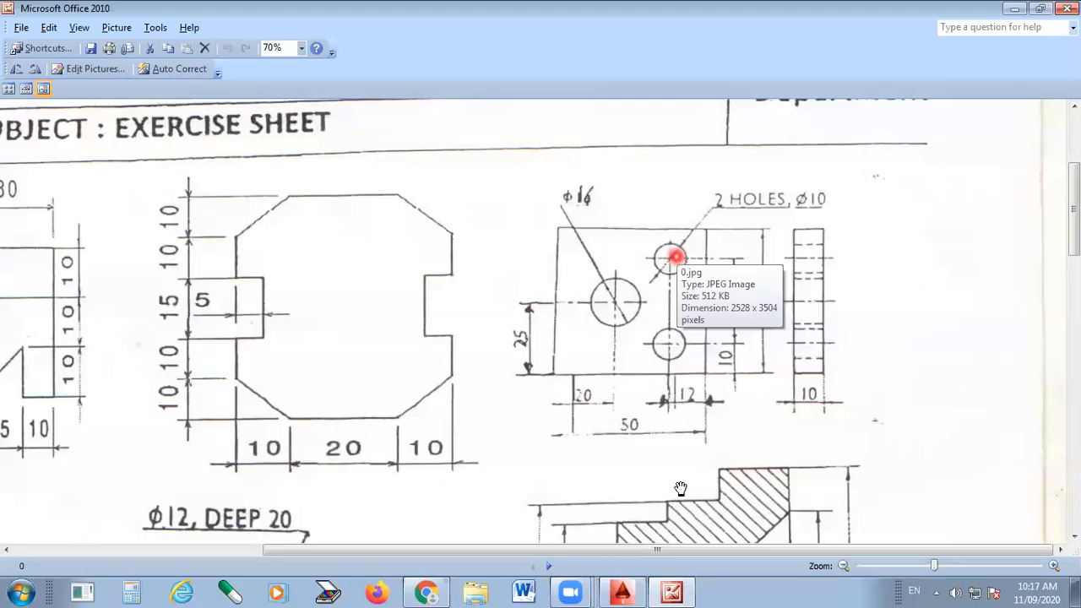
{"action": "key", "text": "alt+Tab"}
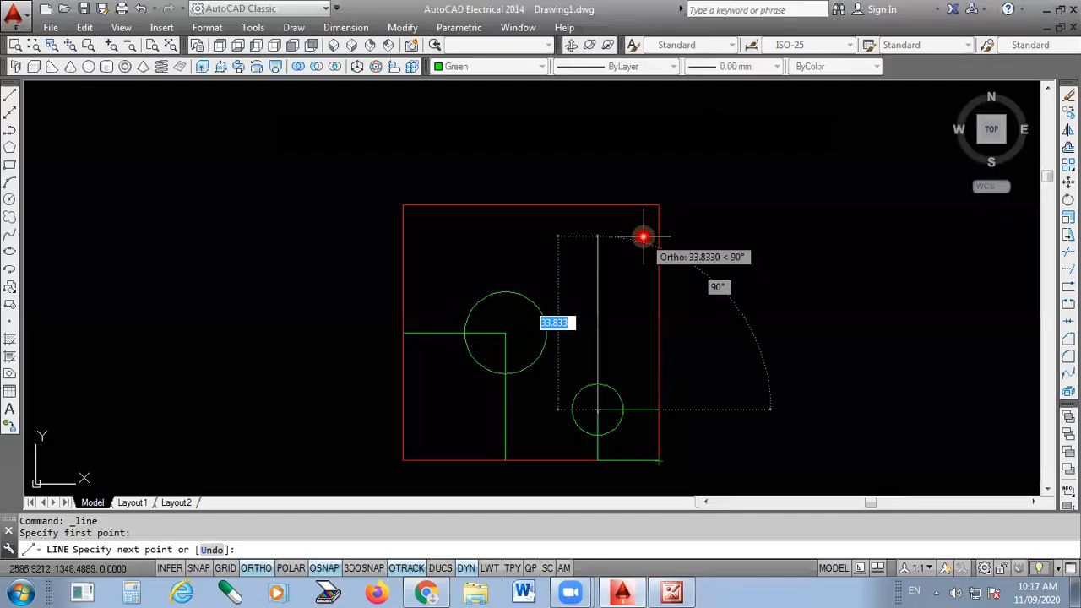
{"action": "type", "text": "30"}
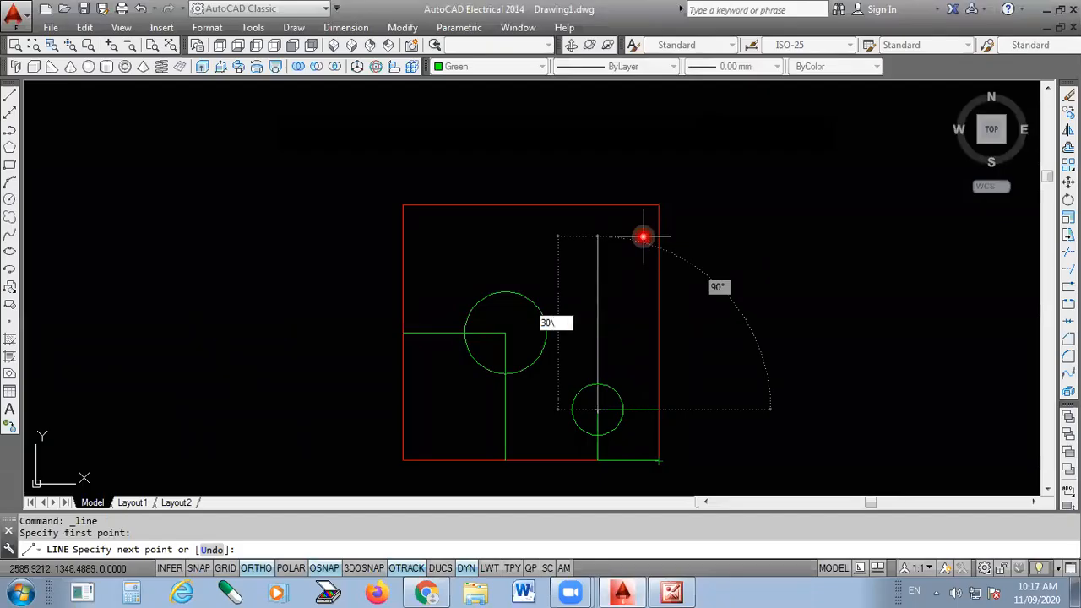
{"action": "key", "text": "Return"}
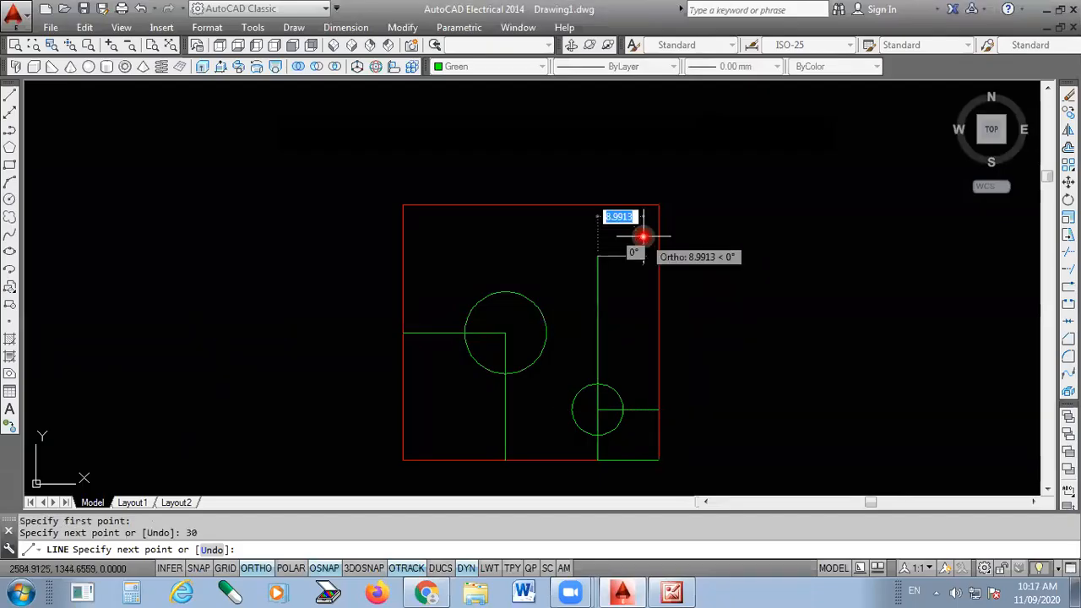
{"action": "key", "text": "Return"}
- Delete the green construction line lying on the square's bottom edge near its lower-right corner
{"action": "mouse_move", "coordinate": [574, 591]}
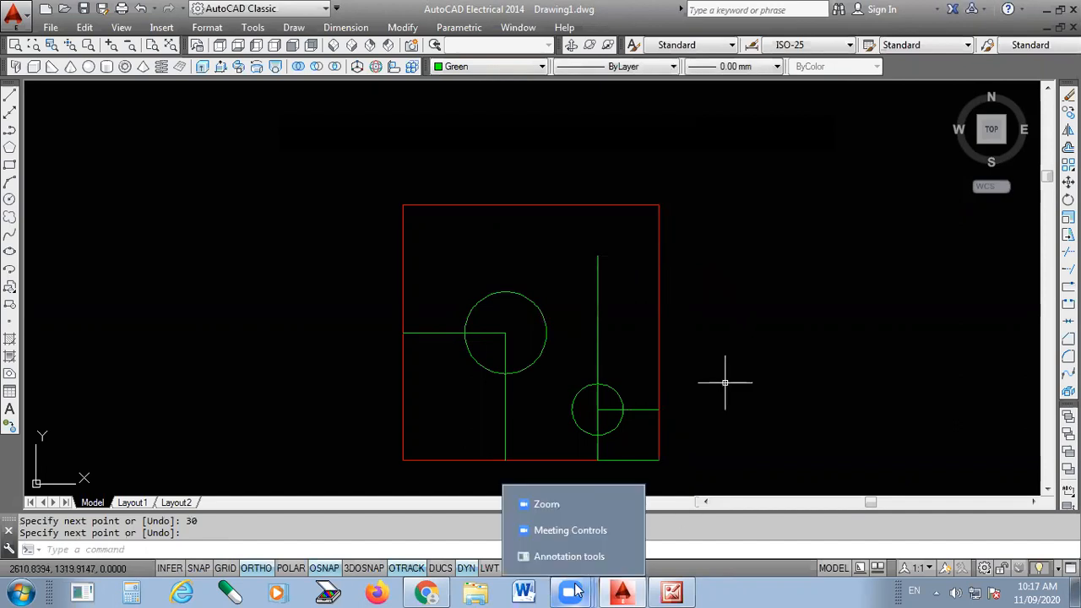
{"action": "scroll", "coordinate": [604, 477], "scroll_direction": "up", "scroll_amount": 5}
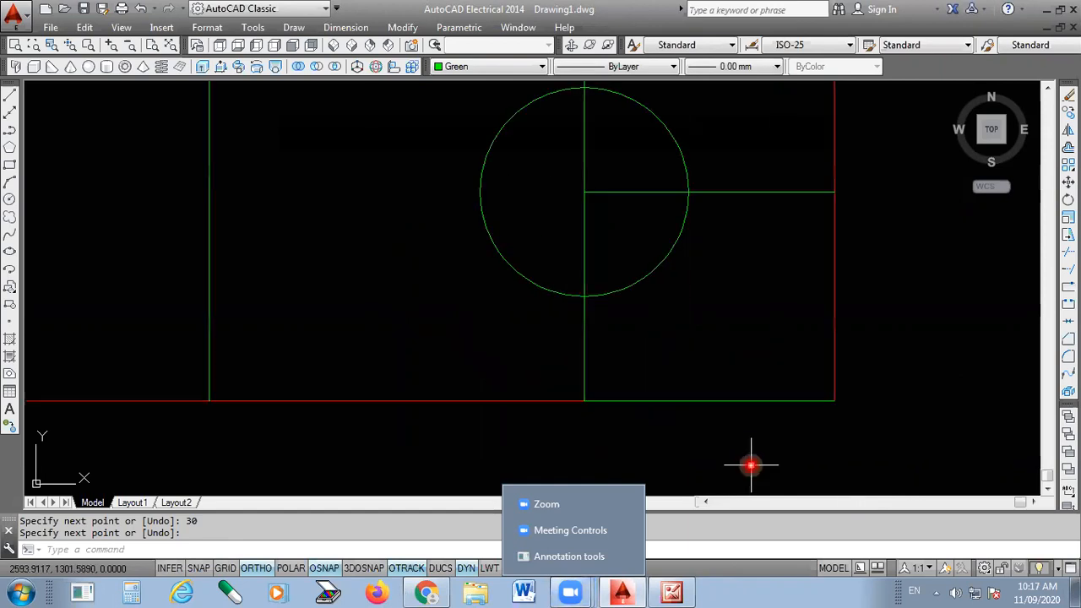
{"action": "left_click", "coordinate": [741, 405]}
{"action": "left_click", "coordinate": [737, 412]}
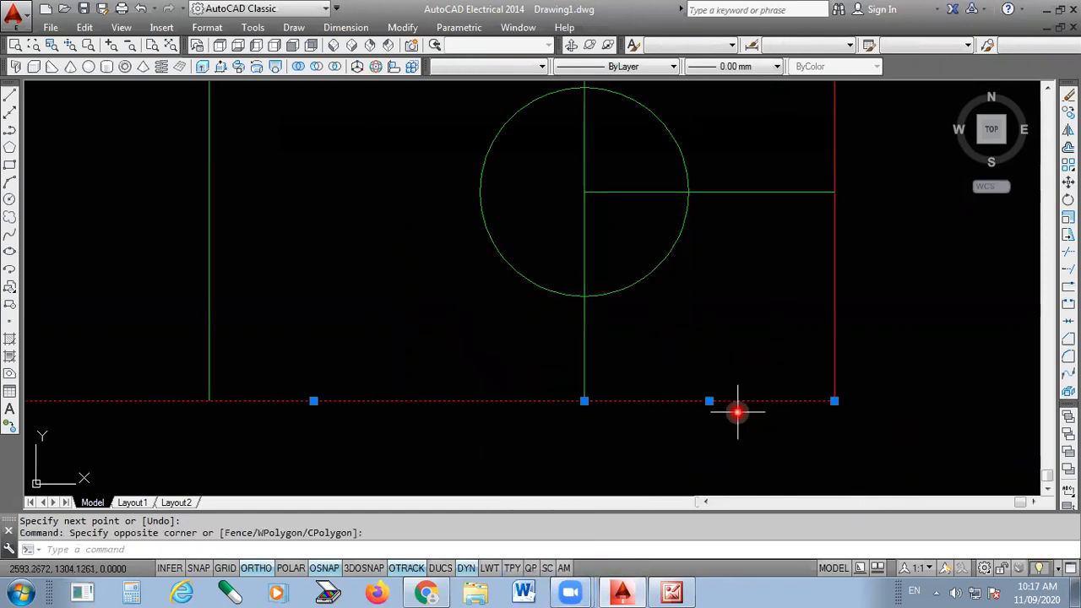
{"action": "key", "text": "Escape"}
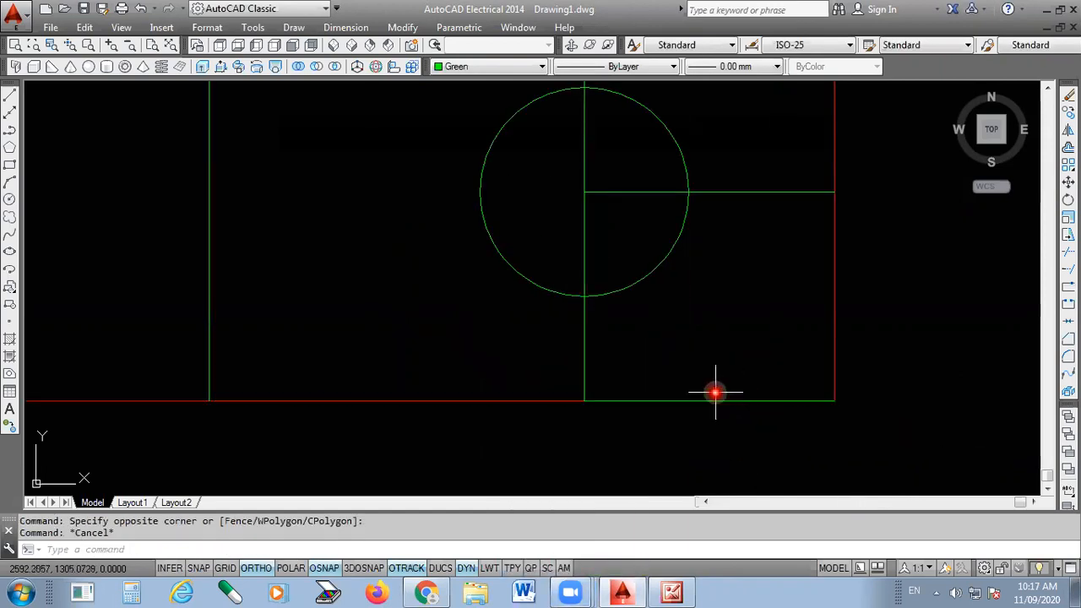
{"action": "left_click", "coordinate": [714, 402]}
{"action": "key", "text": "Delete"}
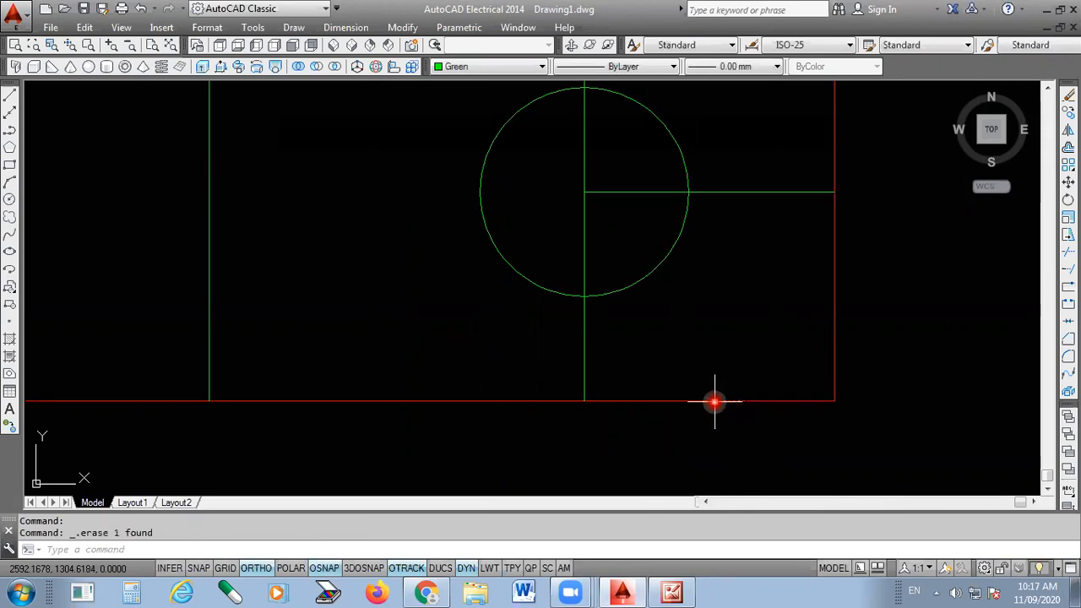
- Draw the second hole as a circle of diameter 10 centred on the upper end of the vertical green line
{"action": "scroll", "coordinate": [708, 409], "scroll_direction": "down", "scroll_amount": 4}
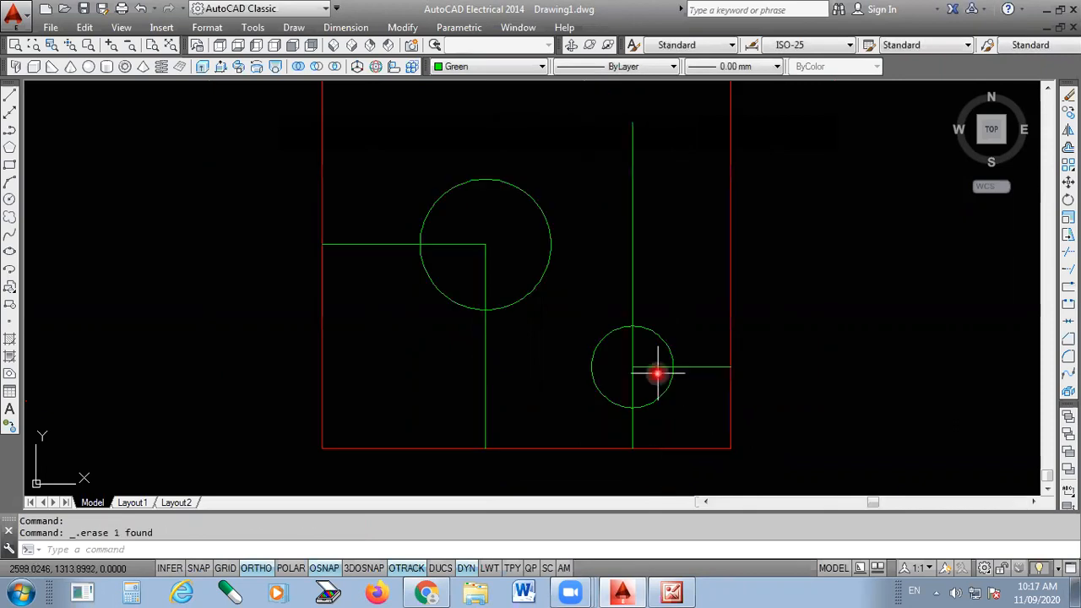
{"action": "scroll", "coordinate": [671, 218], "scroll_direction": "up", "scroll_amount": 2}
{"action": "scroll", "coordinate": [579, 207], "scroll_direction": "down", "scroll_amount": 2}
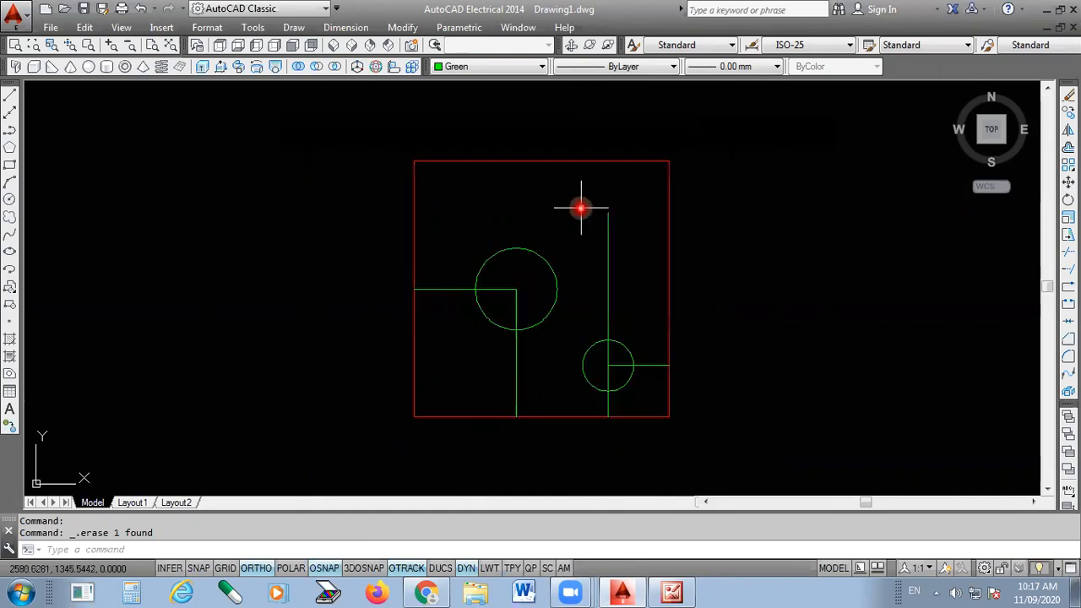
{"action": "left_click", "coordinate": [9, 200]}
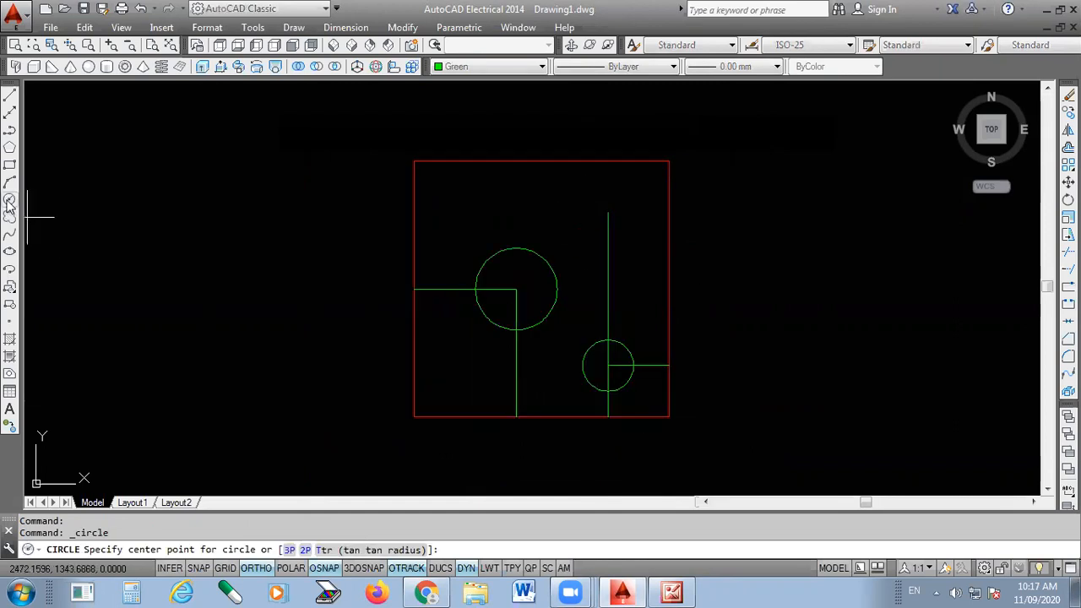
{"action": "left_click", "coordinate": [609, 212]}
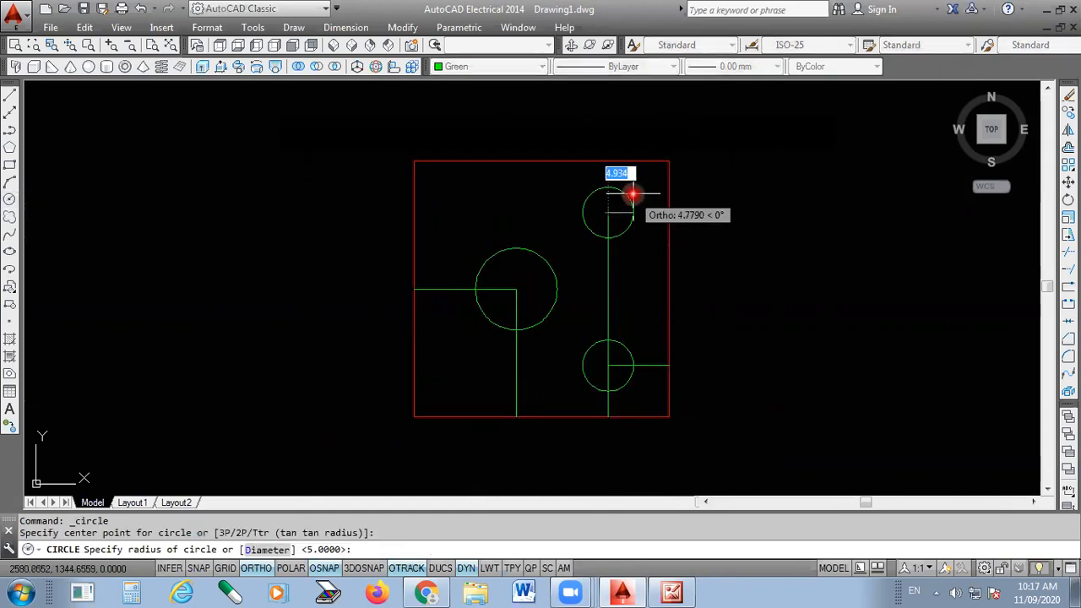
{"action": "type", "text": "d"}
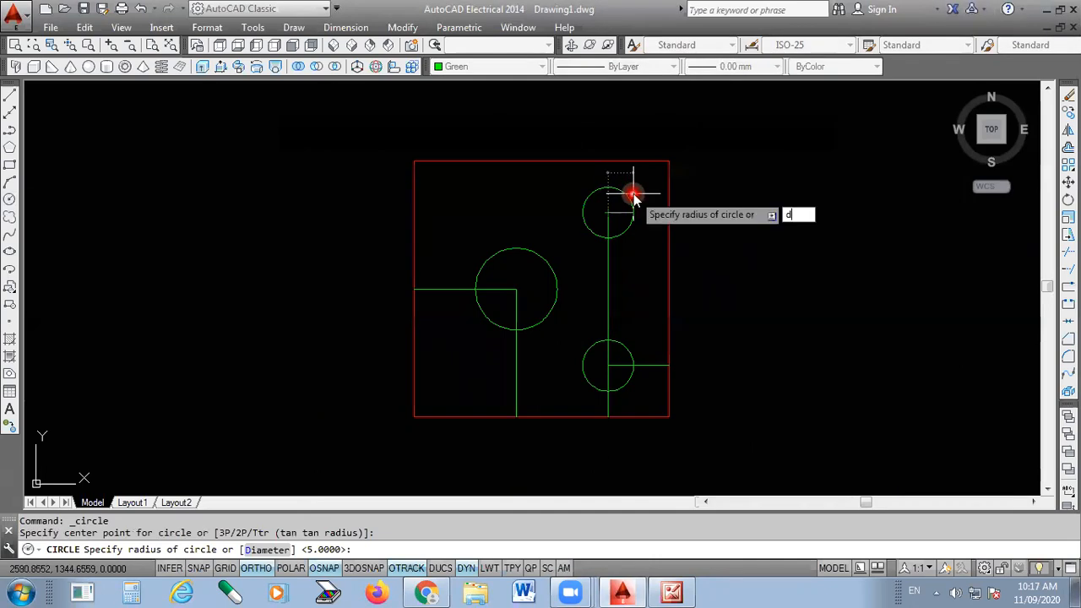
{"action": "key", "text": "Return"}
{"action": "type", "text": "10"}
{"action": "key", "text": "Return"}
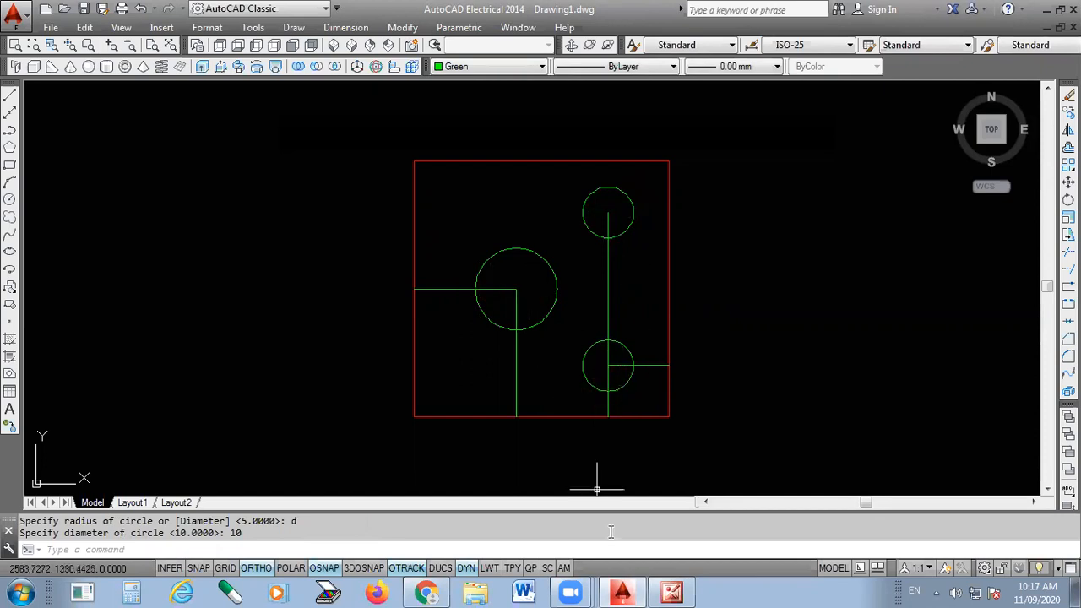
- Consult the exercise sheet and add a linear dimension for the square's full width below its bottom edge
{"action": "left_click", "coordinate": [671, 592]}
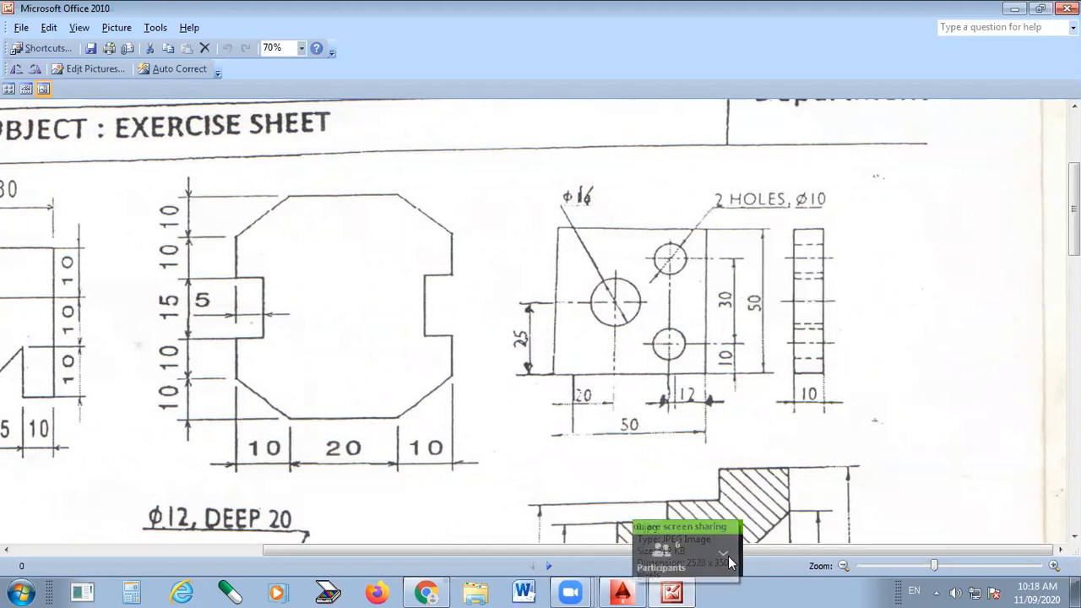
{"action": "left_click", "coordinate": [621, 592]}
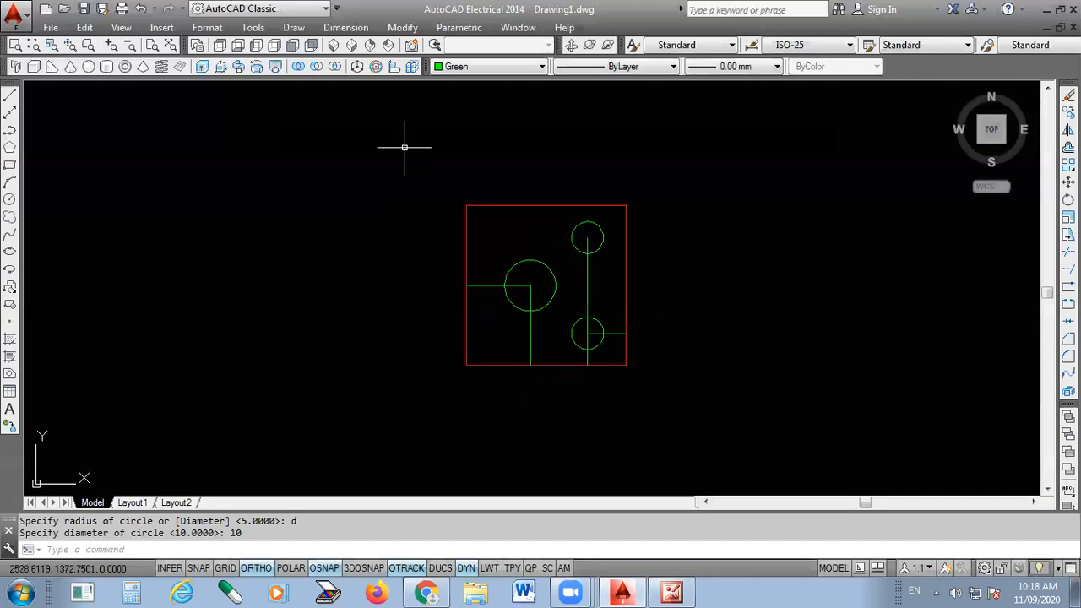
{"action": "left_click", "coordinate": [345, 27]}
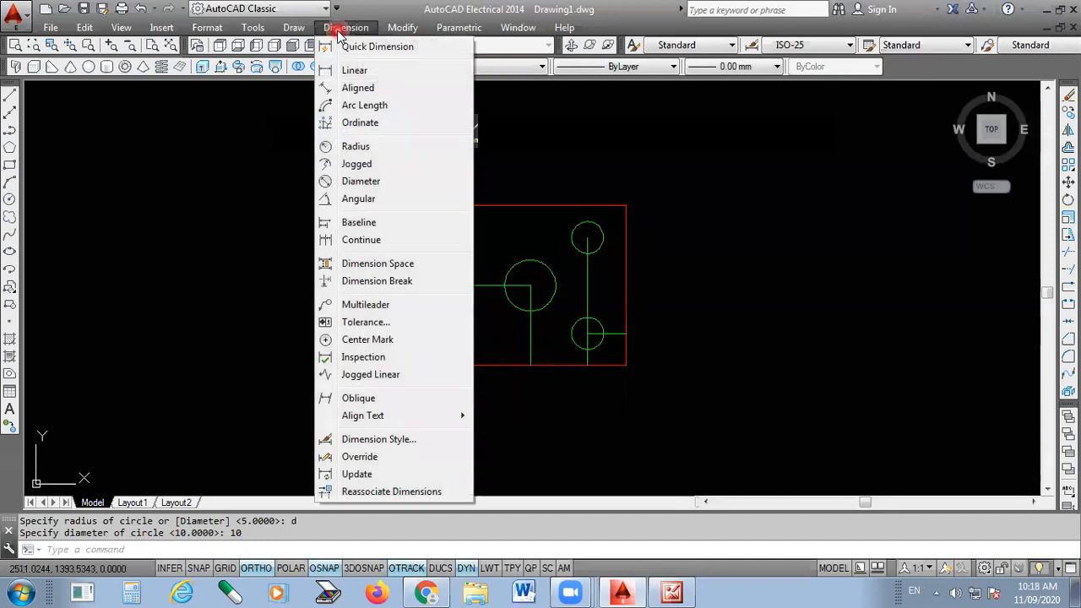
{"action": "left_click", "coordinate": [354, 71]}
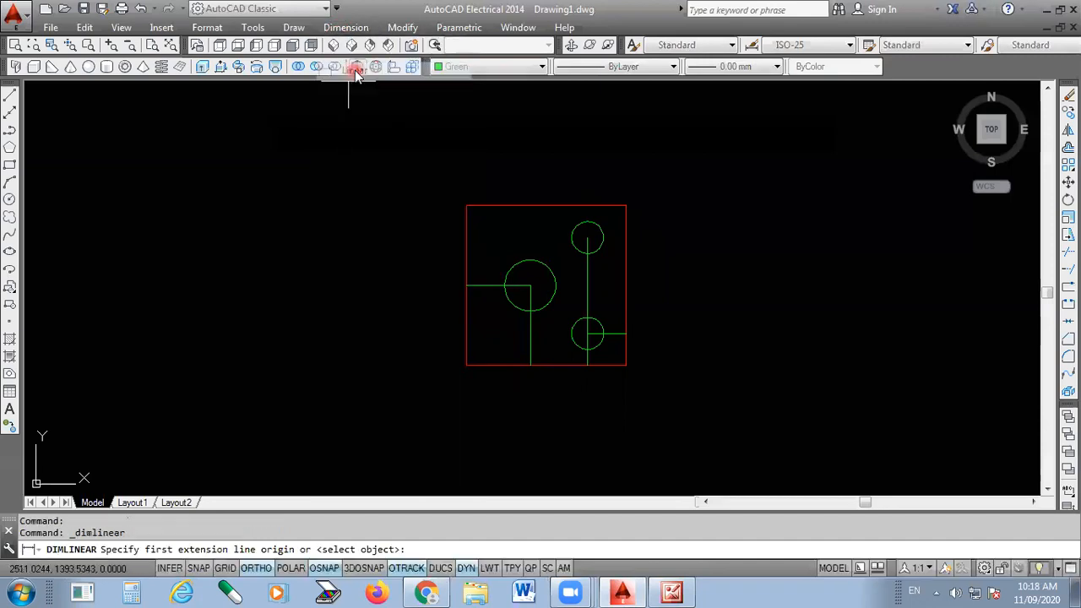
{"action": "scroll", "coordinate": [569, 380], "scroll_direction": "up", "scroll_amount": 4}
{"action": "left_click", "coordinate": [305, 343]}
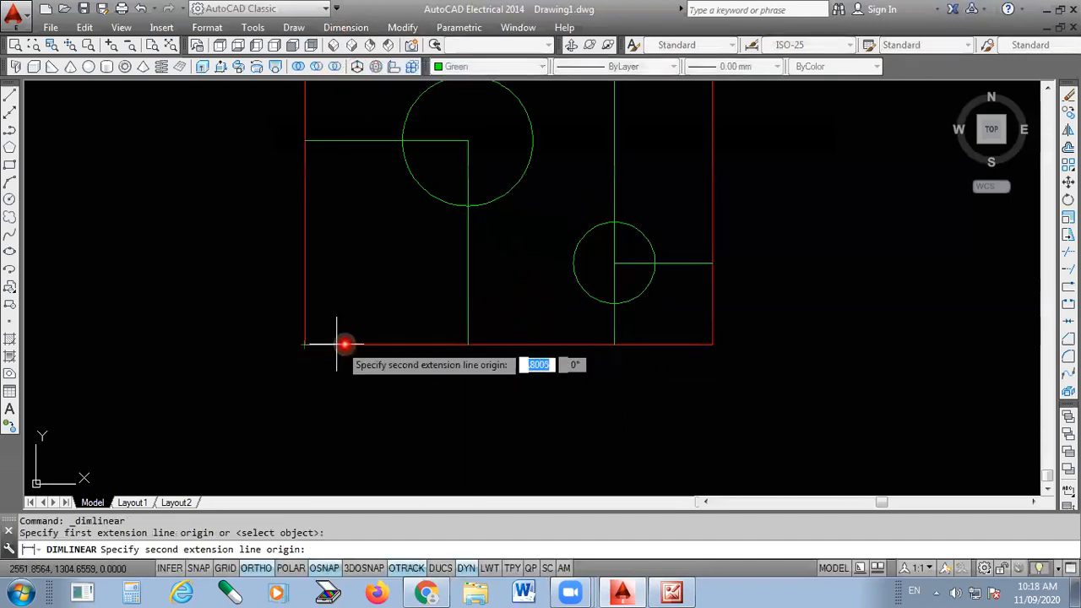
{"action": "left_click", "coordinate": [706, 344]}
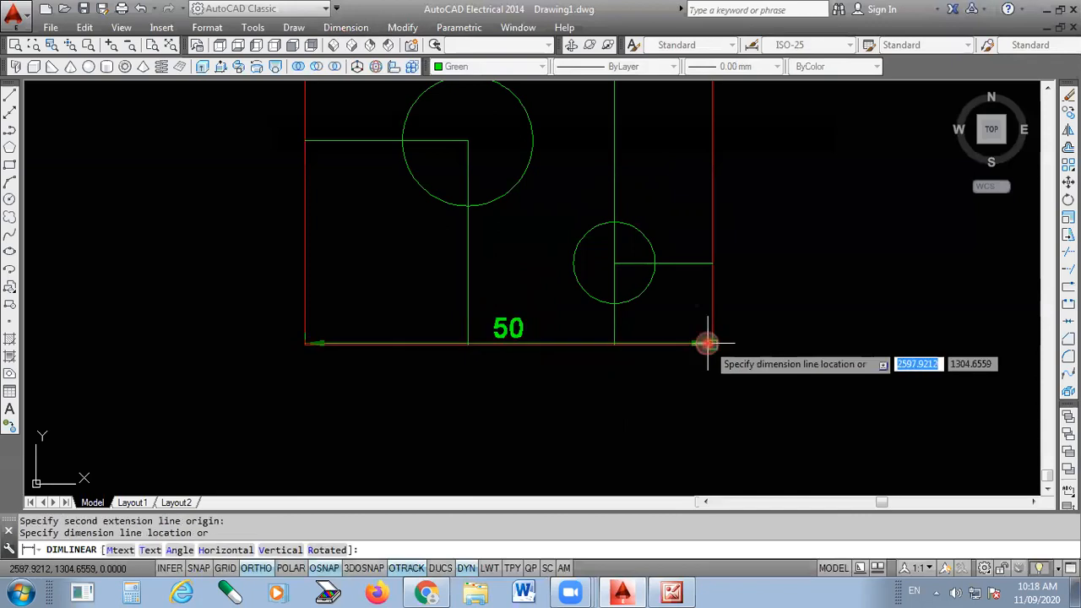
{"action": "left_click", "coordinate": [505, 419]}
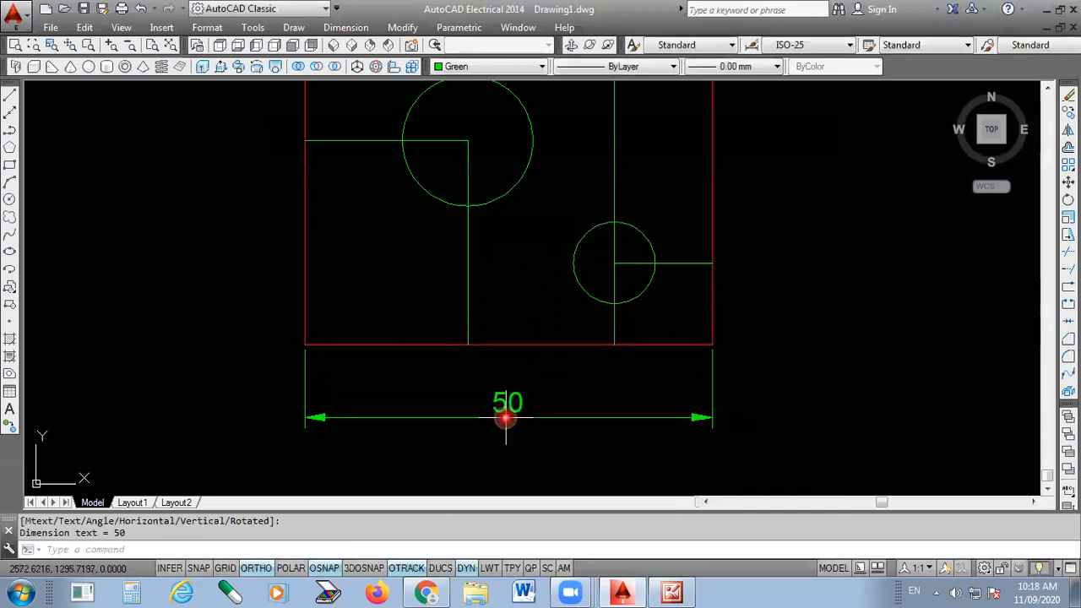
- Dimension the horizontal distance from the square's lower-left corner to the large hole's vertical centre line, placing it above the full-width dimension
{"action": "key", "text": "Return"}
{"action": "scroll", "coordinate": [307, 344], "scroll_direction": "up", "scroll_amount": 4}
{"action": "left_click", "coordinate": [294, 343]}
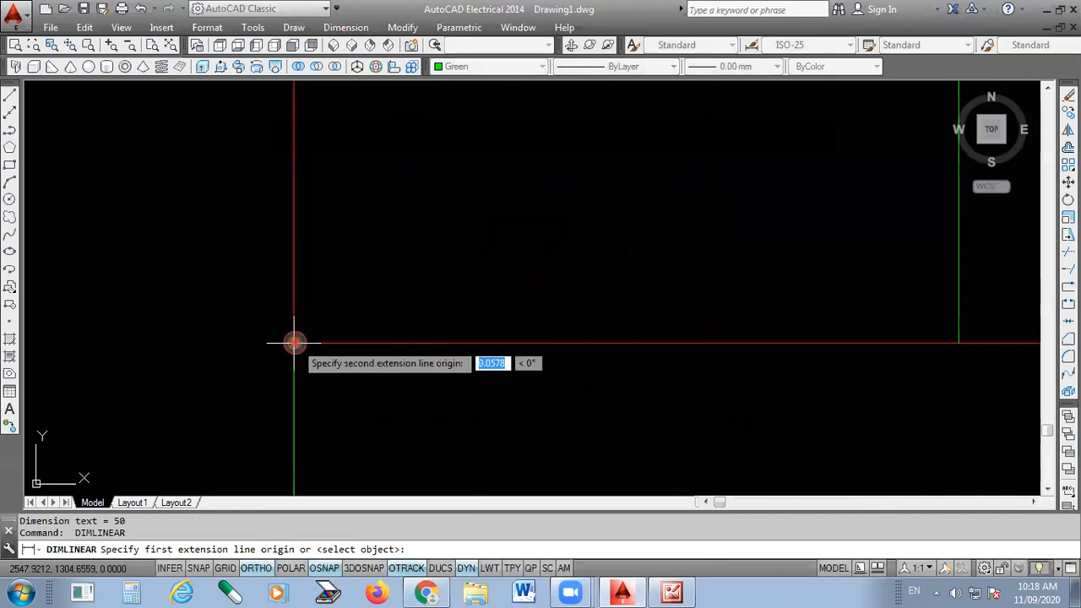
{"action": "left_click", "coordinate": [959, 345]}
{"action": "scroll", "coordinate": [692, 316], "scroll_direction": "down", "scroll_amount": 2}
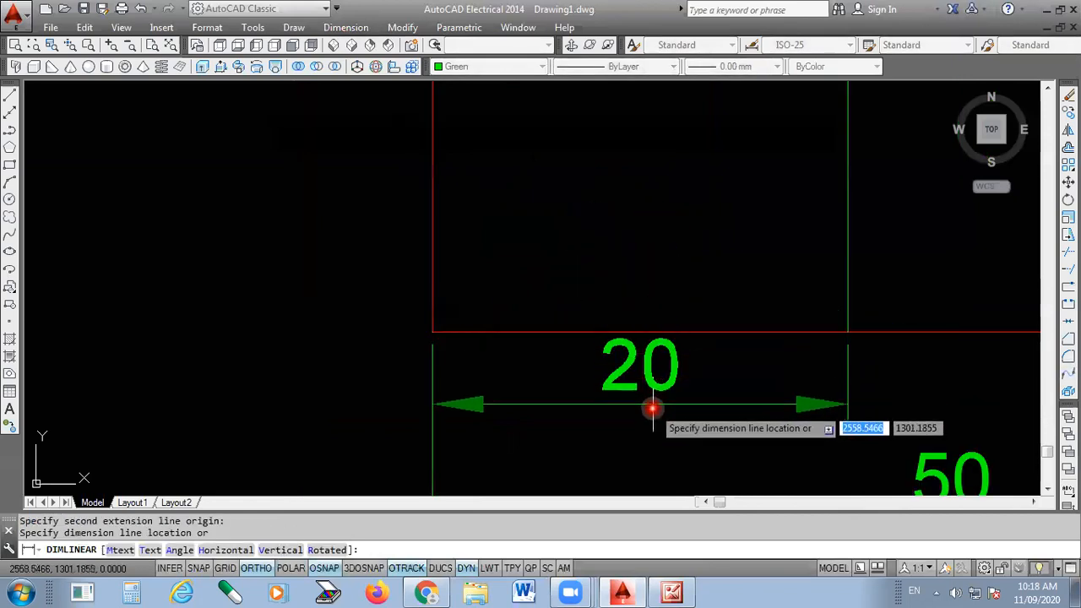
{"action": "left_click", "coordinate": [651, 436]}
- Dimension the vertical distance from the square's lower-left corner to the large hole's horizontal centre line, placing it outside the left edge
{"action": "scroll", "coordinate": [625, 444], "scroll_direction": "down", "scroll_amount": 2}
{"action": "key", "text": "Return"}
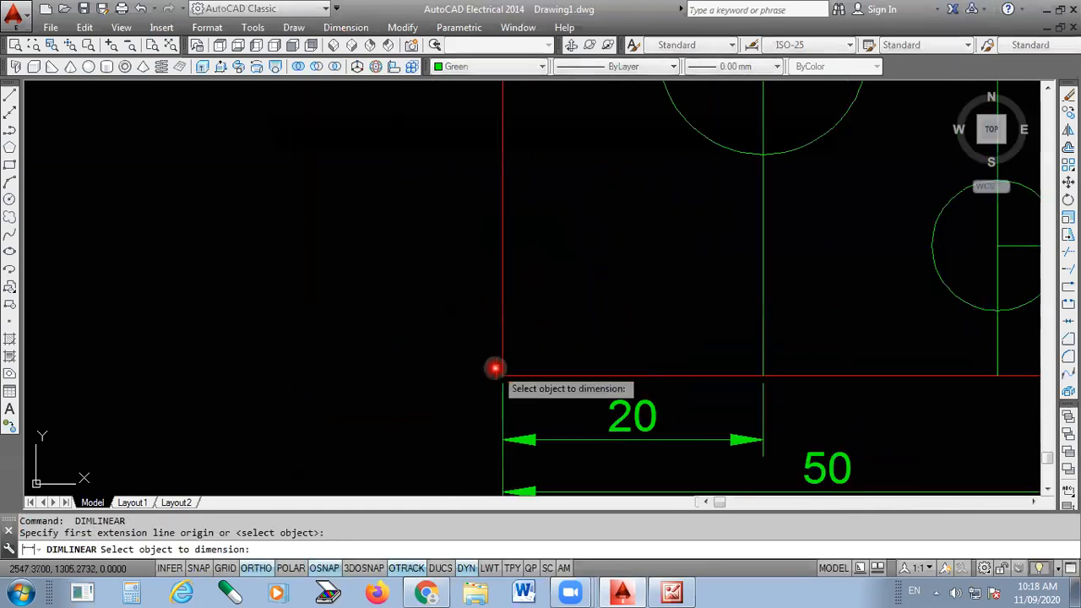
{"action": "key", "text": "Escape"}
{"action": "key", "text": "Return"}
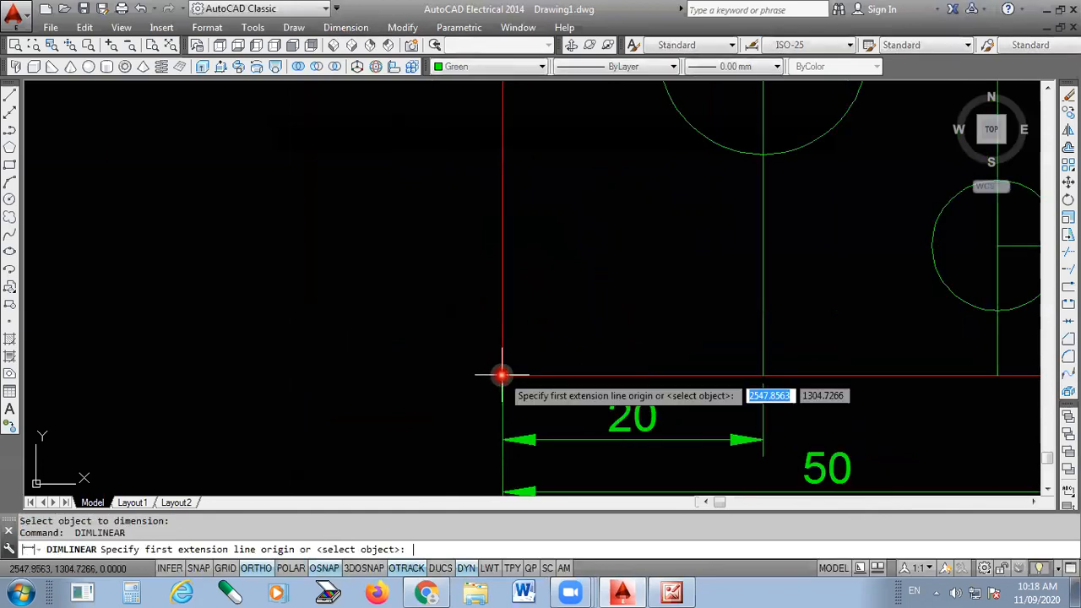
{"action": "left_click", "coordinate": [500, 374]}
{"action": "scroll", "coordinate": [501, 377], "scroll_direction": "down", "scroll_amount": 4}
{"action": "scroll", "coordinate": [514, 254], "scroll_direction": "up", "scroll_amount": 3}
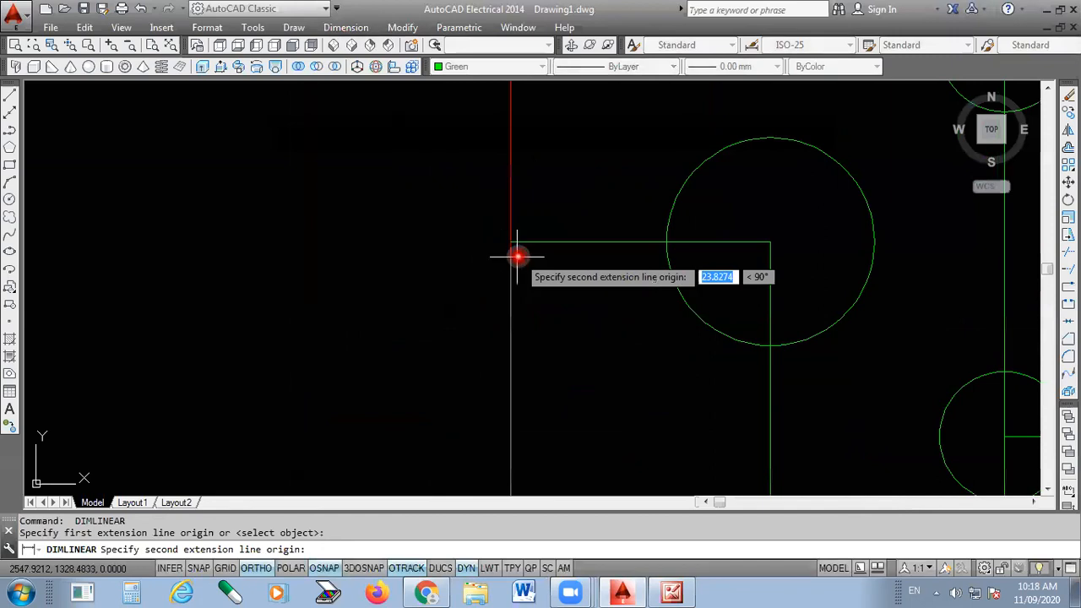
{"action": "left_click", "coordinate": [511, 244]}
{"action": "scroll", "coordinate": [471, 290], "scroll_direction": "down", "scroll_amount": 3}
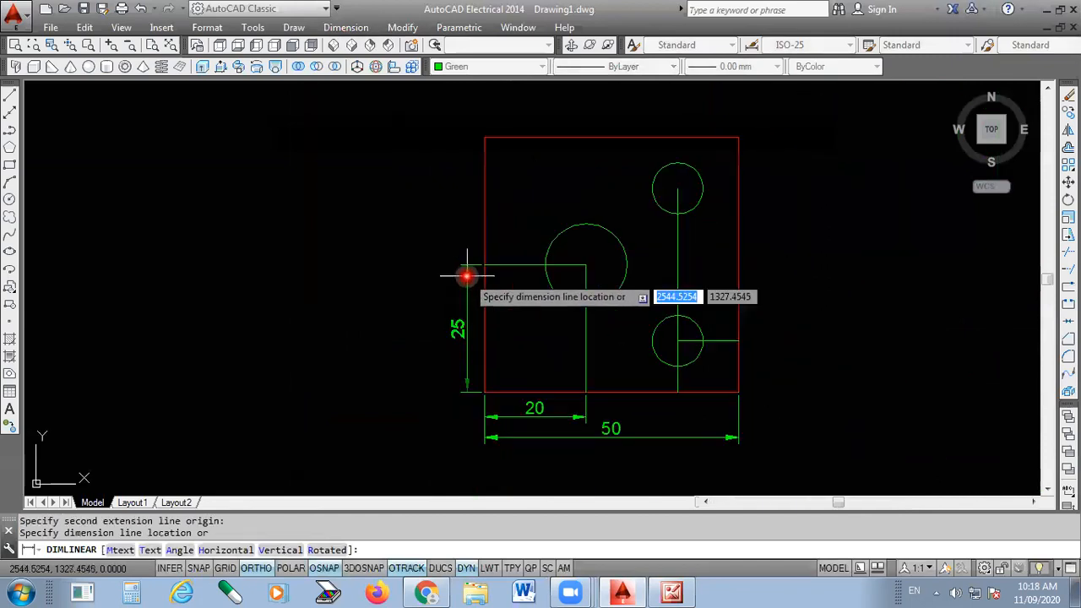
{"action": "left_click", "coordinate": [454, 325]}
- Dimension the horizontal distance from the small holes' vertical centre line to the square's lower-right corner, placing it below the bottom edge
{"action": "scroll", "coordinate": [765, 422], "scroll_direction": "up", "scroll_amount": 4}
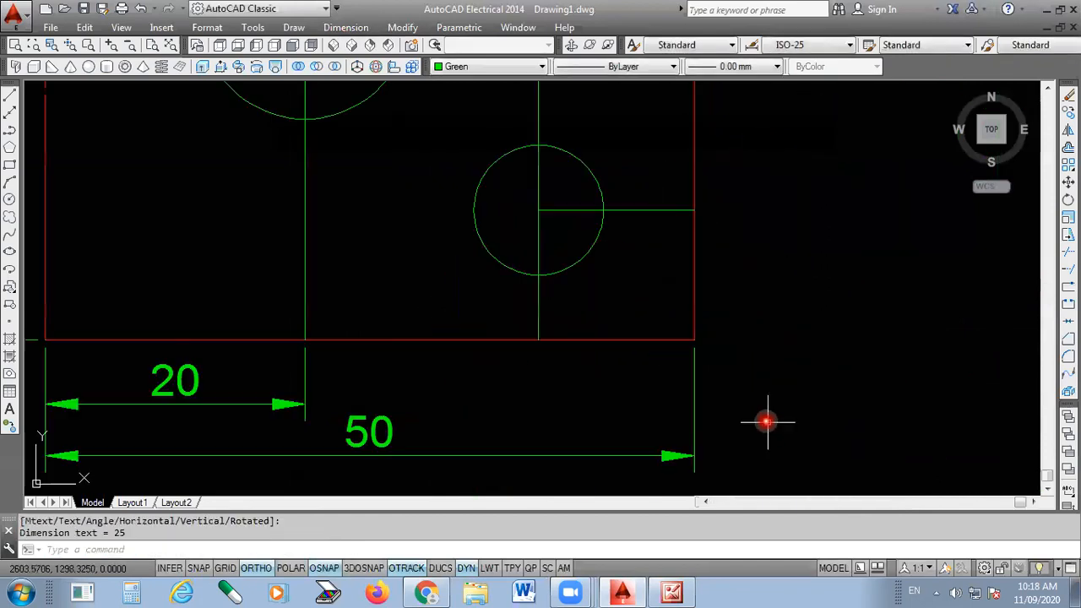
{"action": "key", "text": "Return"}
{"action": "scroll", "coordinate": [583, 369], "scroll_direction": "up", "scroll_amount": 4}
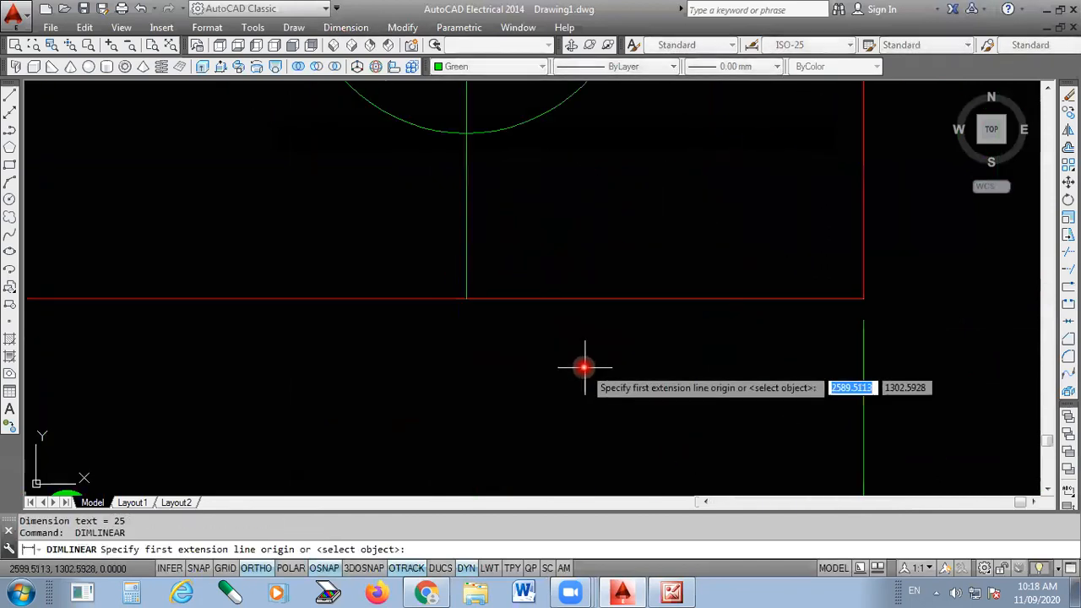
{"action": "left_click", "coordinate": [466, 298]}
{"action": "left_click", "coordinate": [861, 305]}
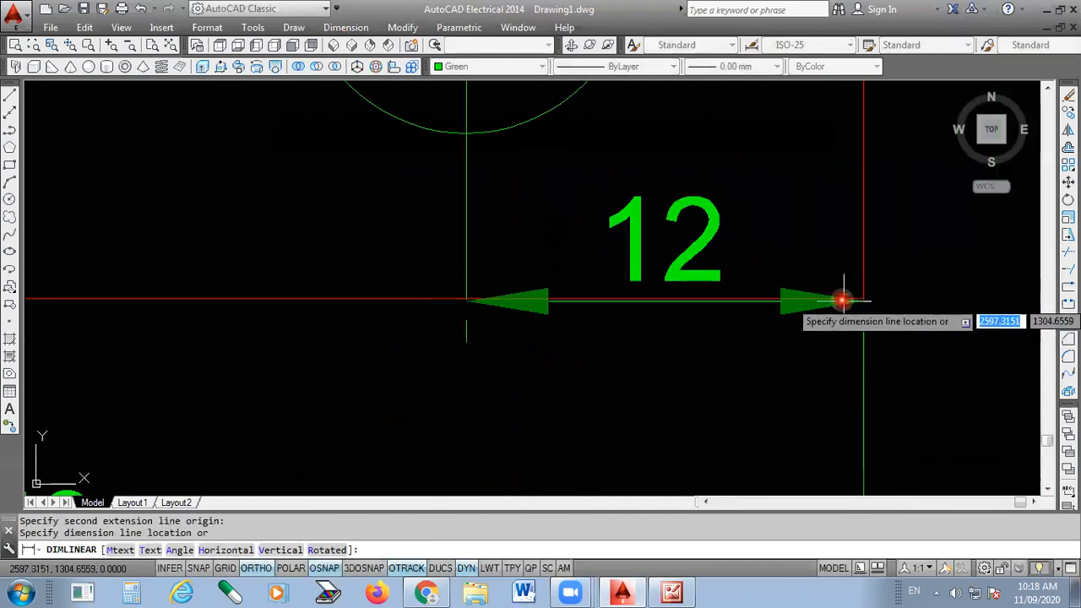
{"action": "scroll", "coordinate": [845, 295], "scroll_direction": "down", "scroll_amount": 2}
{"action": "left_click", "coordinate": [749, 387]}
- Dimension the height of the lower small hole's centre line above the square's lower-right corner, placing it outside the right edge
{"action": "scroll", "coordinate": [719, 415], "scroll_direction": "down", "scroll_amount": 3}
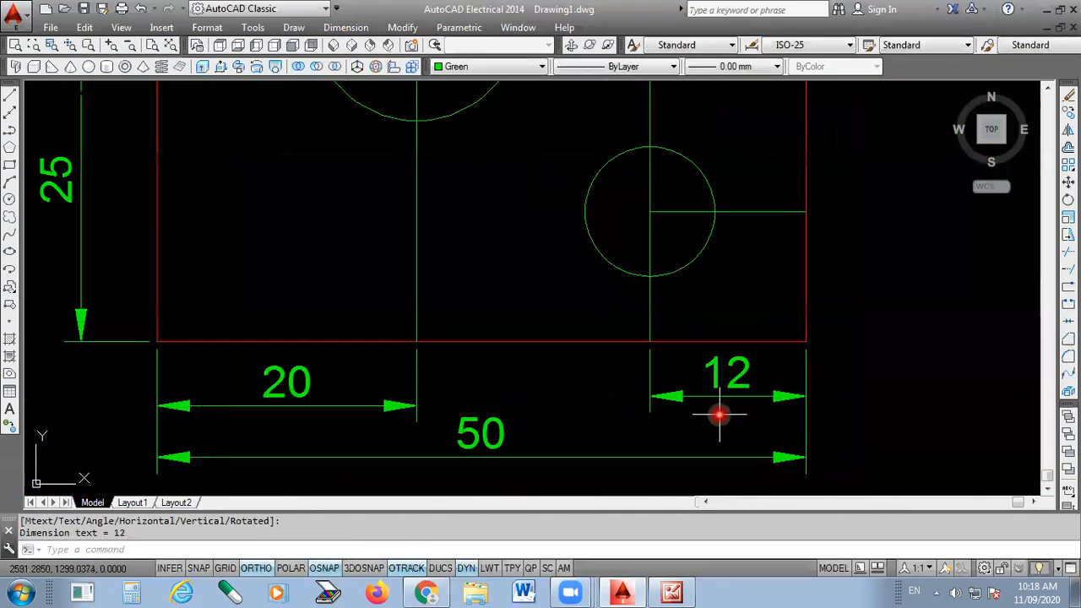
{"action": "scroll", "coordinate": [794, 306], "scroll_direction": "up", "scroll_amount": 5}
{"action": "key", "text": "Return"}
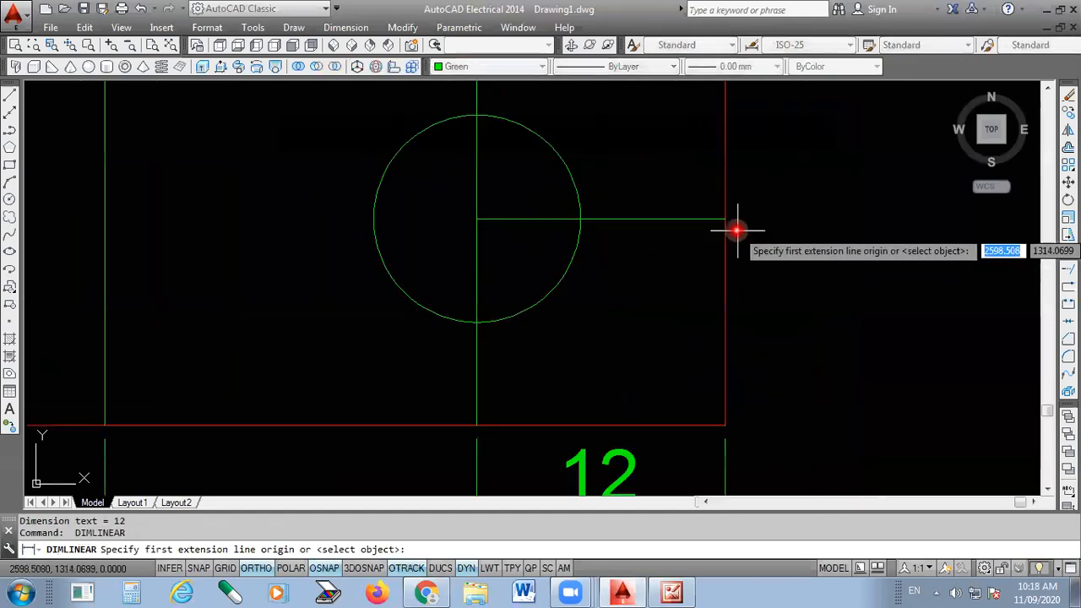
{"action": "left_click", "coordinate": [737, 228]}
{"action": "left_click", "coordinate": [725, 422]}
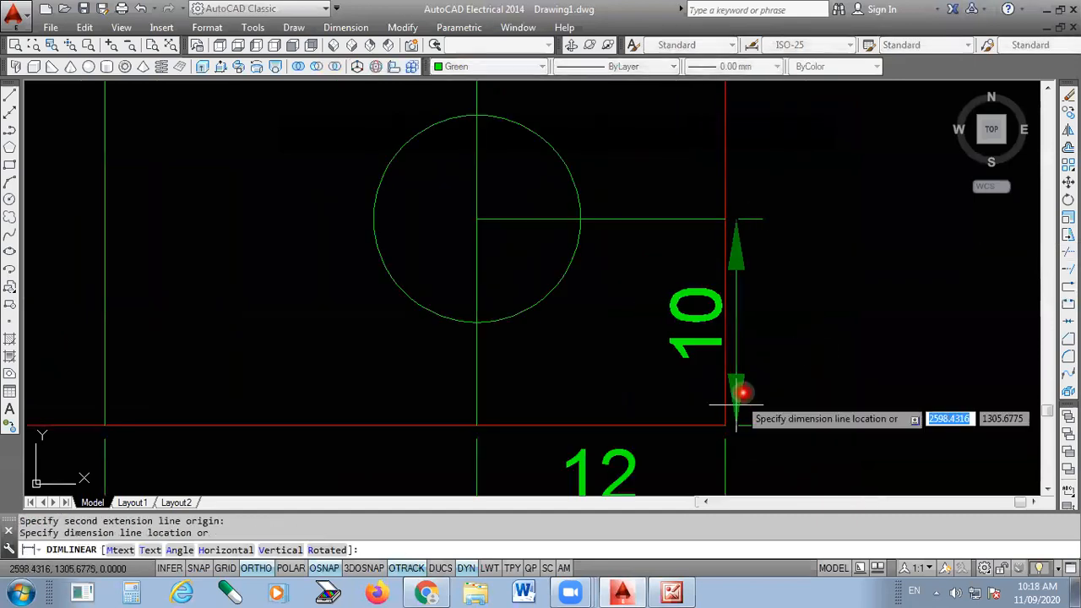
{"action": "left_click", "coordinate": [844, 304]}
- Dimension the vertical spacing between the two small holes' centres, aligning it with the lower hole's height dimension outside the right edge
{"action": "scroll", "coordinate": [691, 412], "scroll_direction": "down", "scroll_amount": 5}
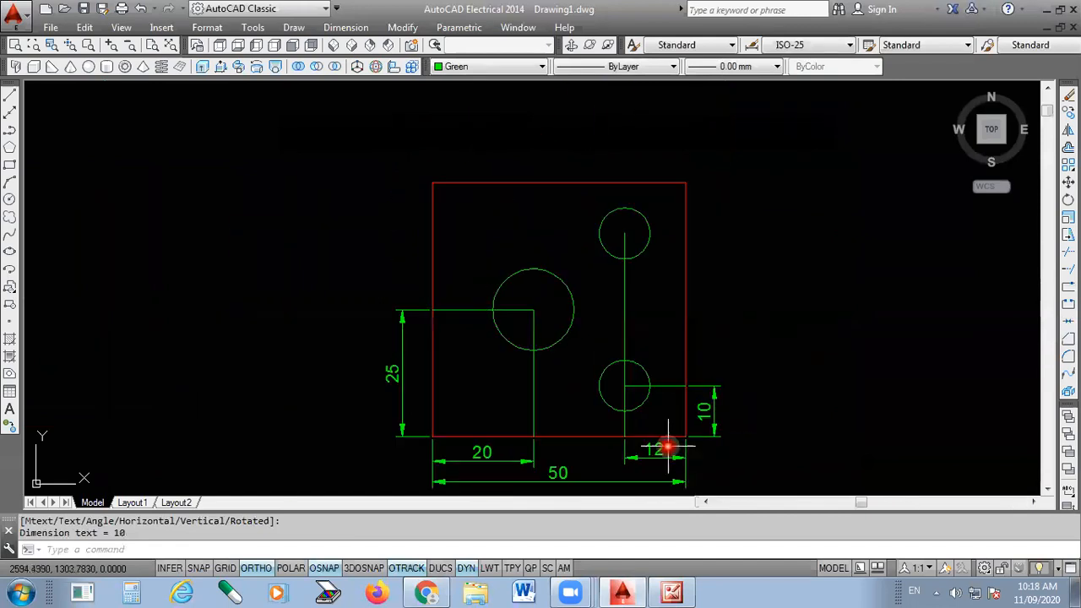
{"action": "key", "text": "Return"}
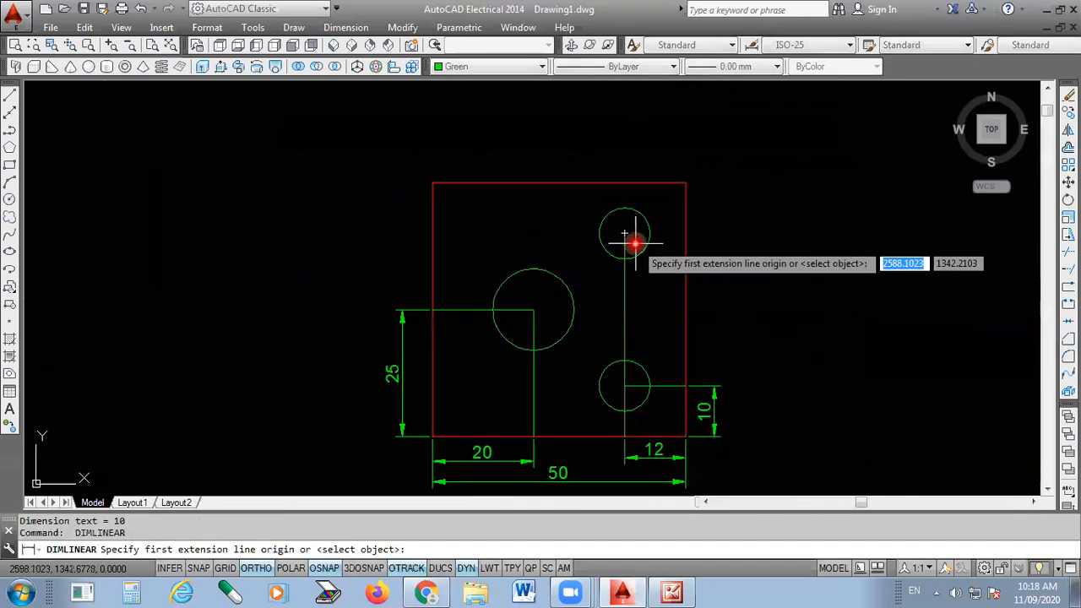
{"action": "left_click", "coordinate": [624, 233]}
{"action": "scroll", "coordinate": [633, 411], "scroll_direction": "up", "scroll_amount": 5}
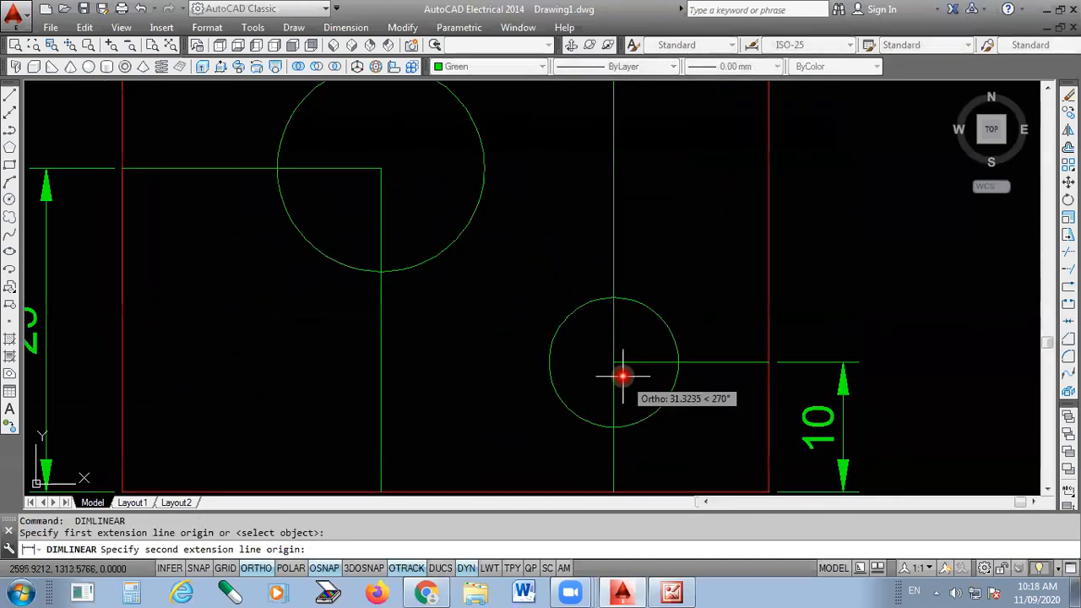
{"action": "left_click", "coordinate": [620, 363]}
{"action": "scroll", "coordinate": [613, 362], "scroll_direction": "down", "scroll_amount": 5}
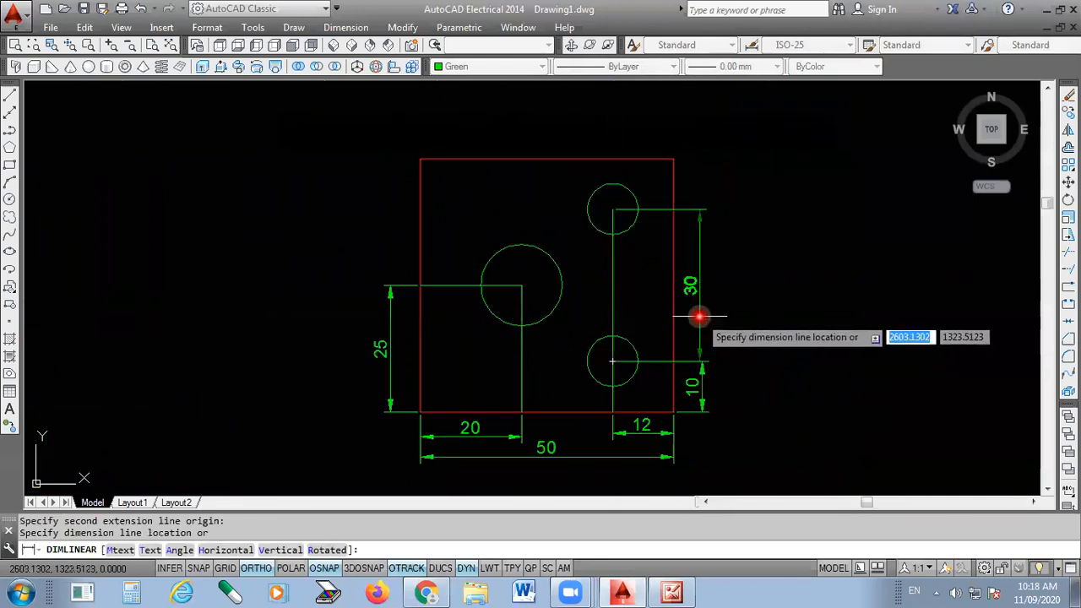
{"action": "left_click", "coordinate": [701, 309]}
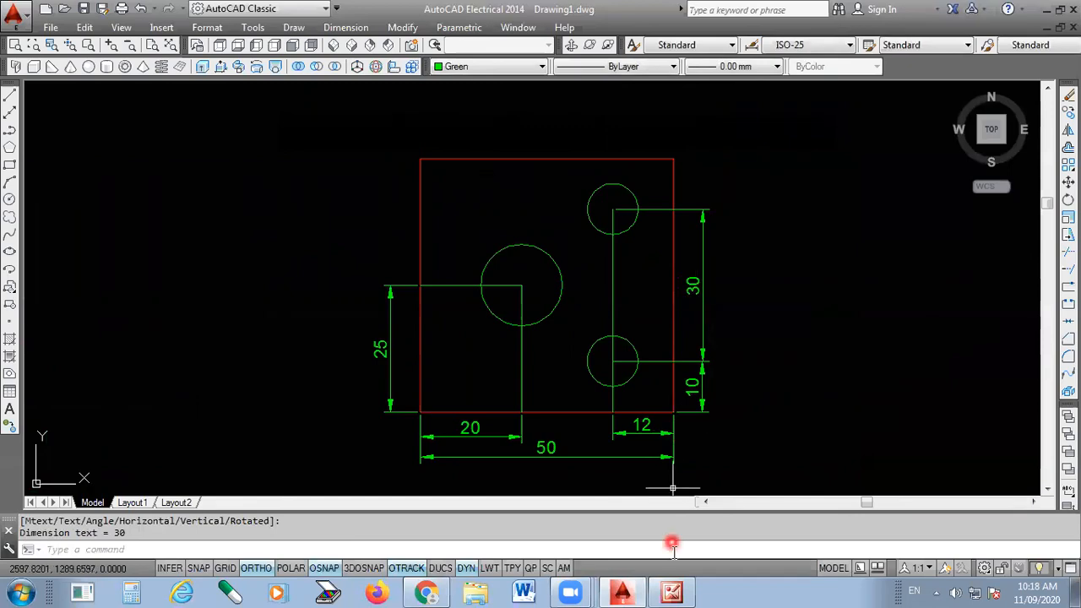
- Check the exercise sheet and add a diameter dimension to the upper small hole, with its text outside the square's upper-right corner
{"action": "left_click", "coordinate": [671, 592]}
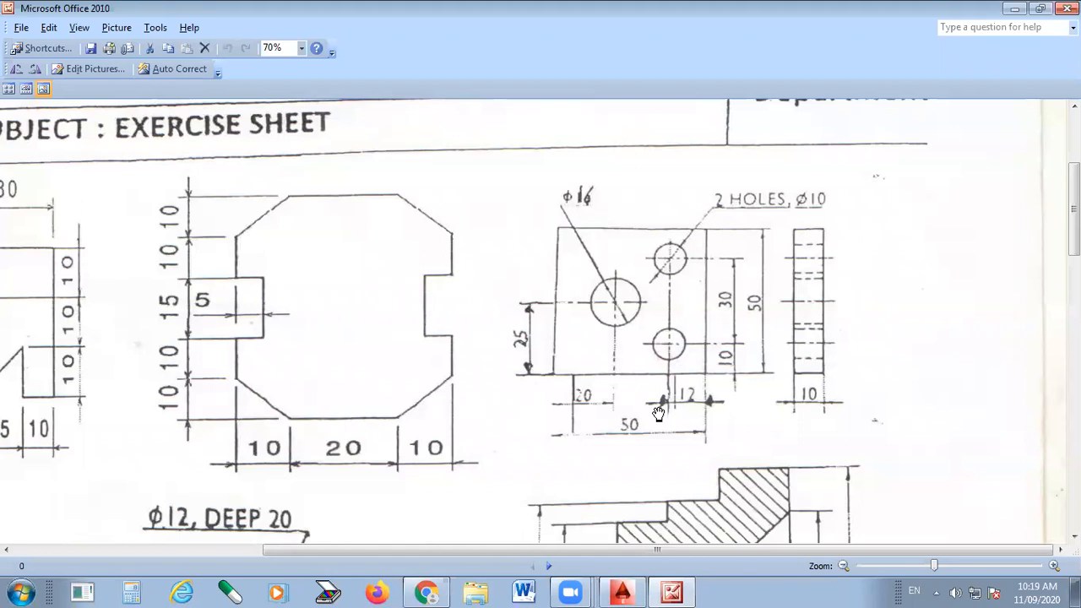
{"action": "left_click", "coordinate": [676, 590]}
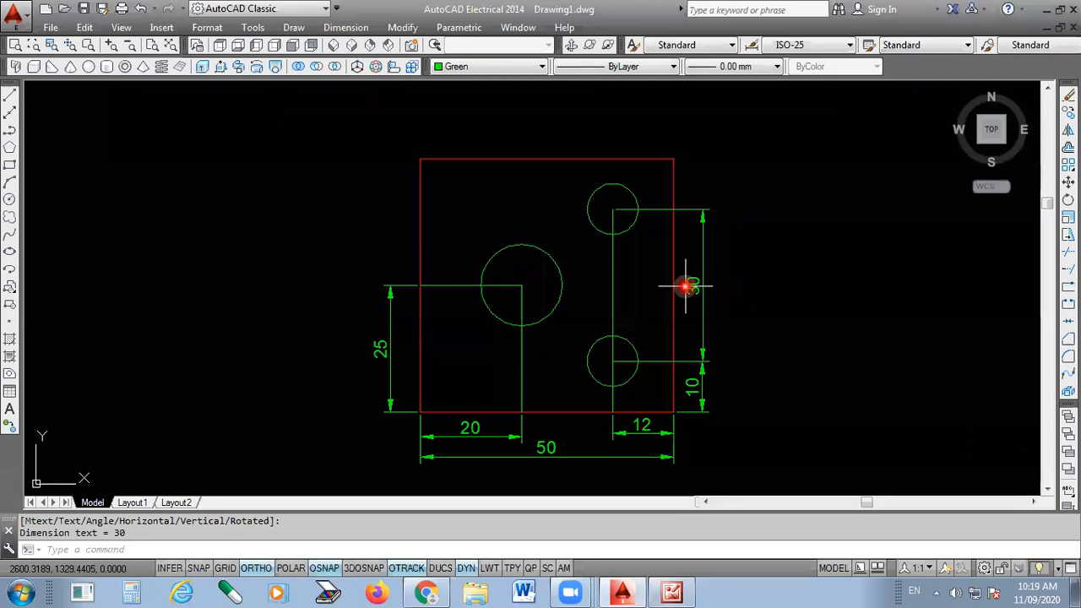
{"action": "scroll", "coordinate": [516, 366], "scroll_direction": "down", "scroll_amount": 2}
{"action": "left_click", "coordinate": [345, 27]}
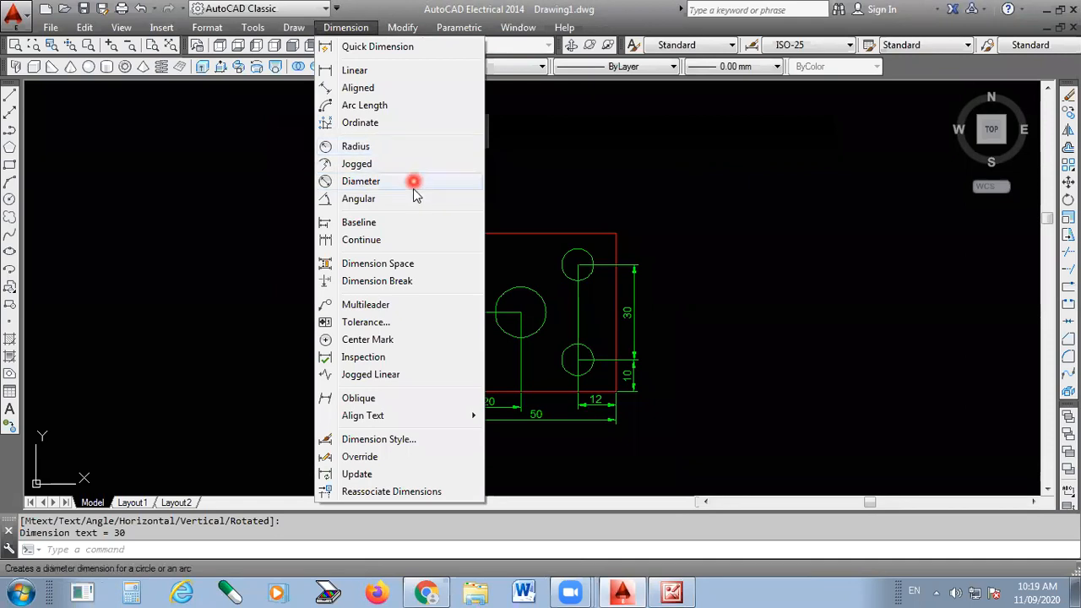
{"action": "left_click", "coordinate": [367, 181]}
{"action": "scroll", "coordinate": [583, 244], "scroll_direction": "up", "scroll_amount": 4}
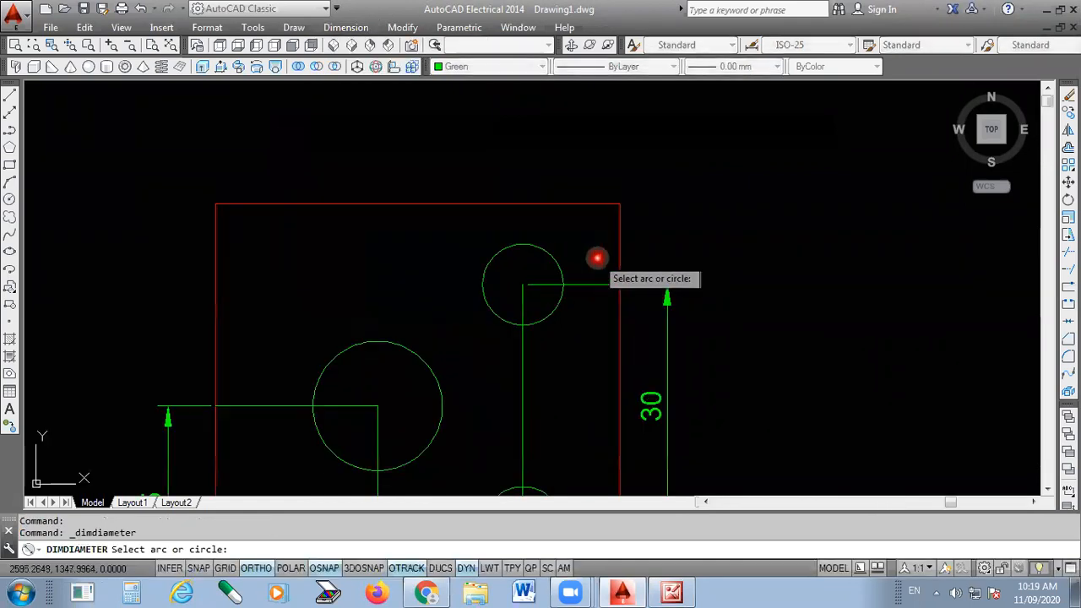
{"action": "left_click", "coordinate": [552, 258]}
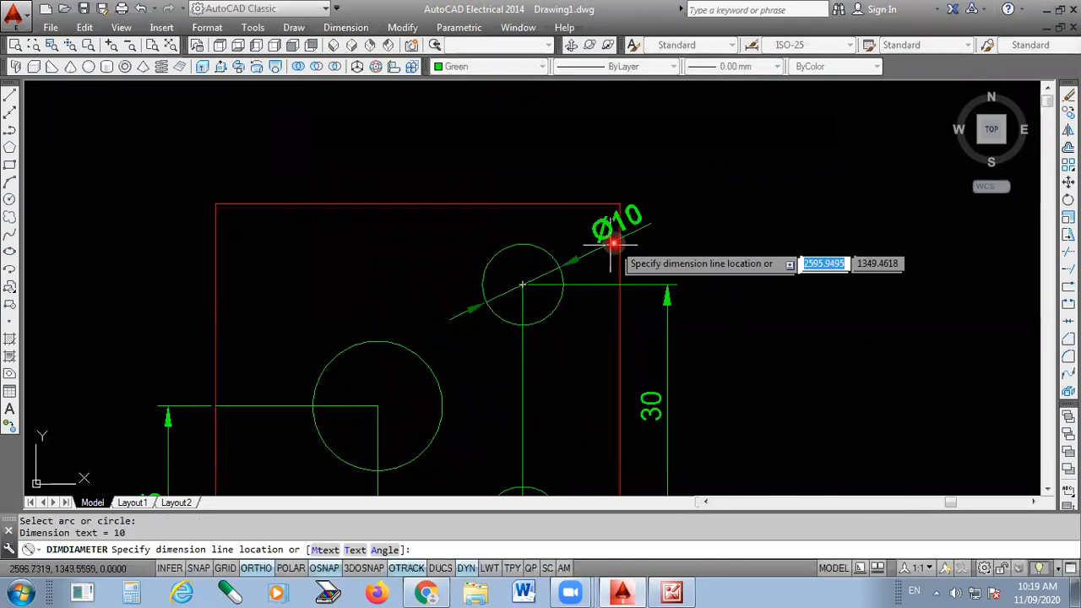
{"action": "left_click", "coordinate": [762, 207]}
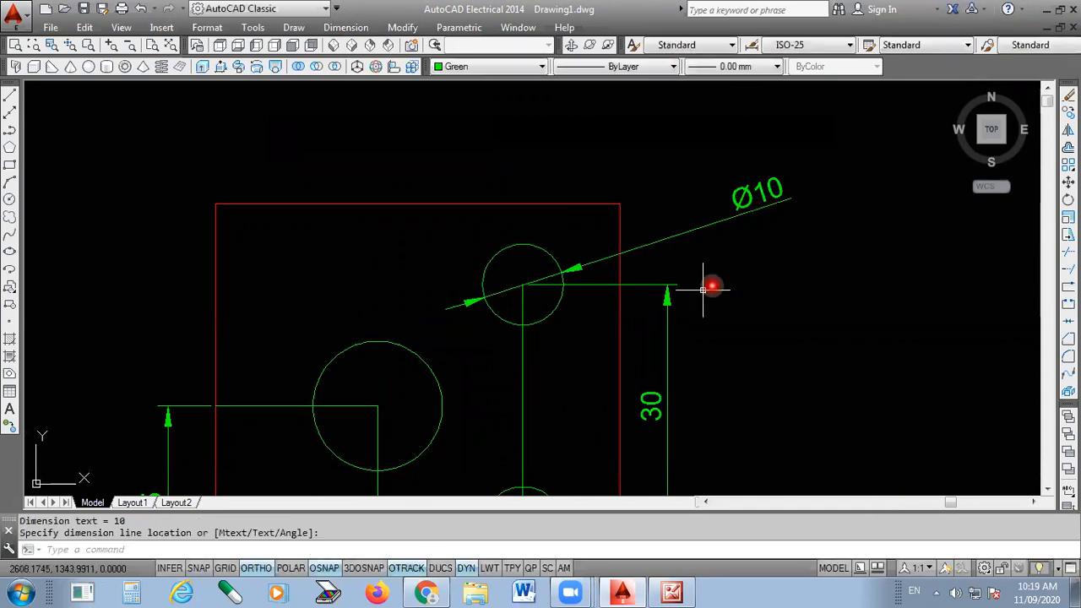
- Add a diameter dimension to the large hole, with its text outside the square's upper-left corner
{"action": "scroll", "coordinate": [815, 223], "scroll_direction": "down", "scroll_amount": 2}
{"action": "key", "text": "Return"}
{"action": "left_click", "coordinate": [502, 314]}
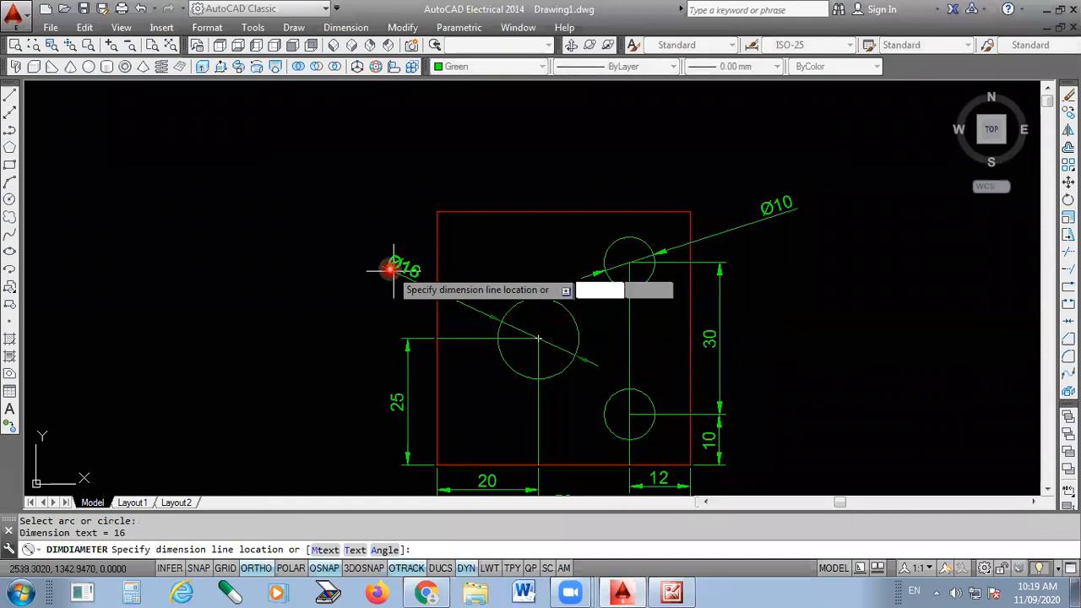
{"action": "left_click", "coordinate": [369, 211]}
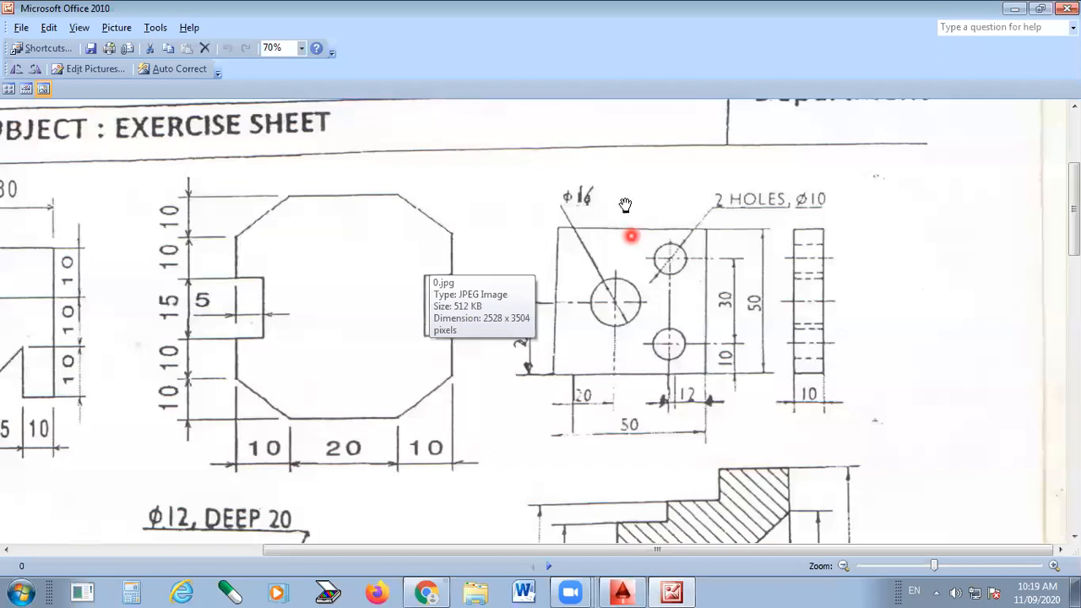
- Open the upper small hole's diameter dimension text for editing
{"action": "left_click", "coordinate": [671, 591]}
{"action": "key", "text": "alt+Tab"}
{"action": "double_click", "coordinate": [787, 203]}
{"action": "left_click", "coordinate": [757, 212]}
{"action": "double_click", "coordinate": [772, 207]}
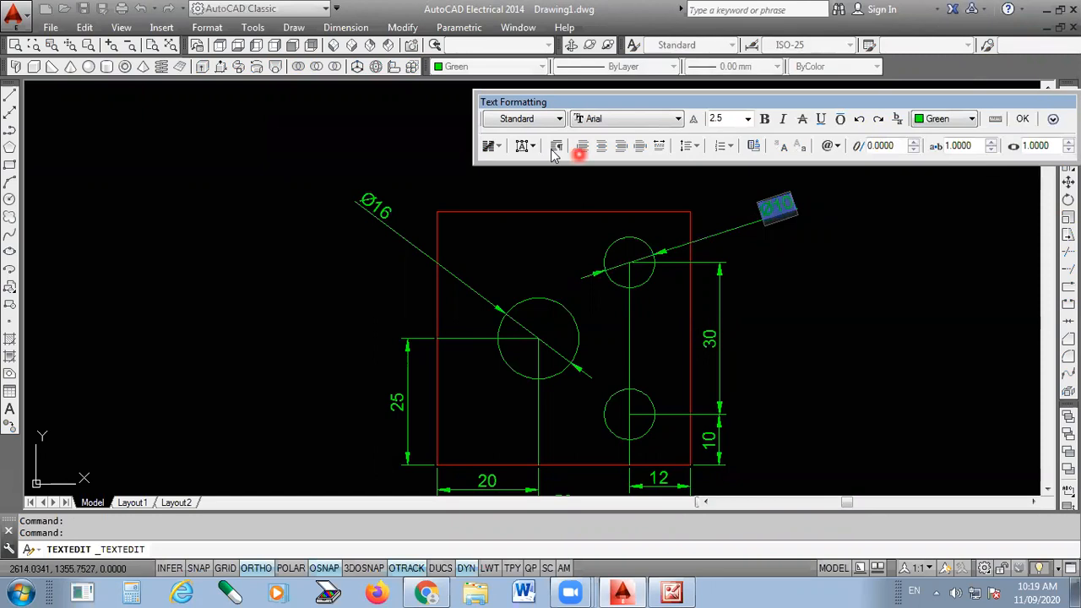
{"action": "scroll", "coordinate": [777, 211], "scroll_direction": "up", "scroll_amount": 5}
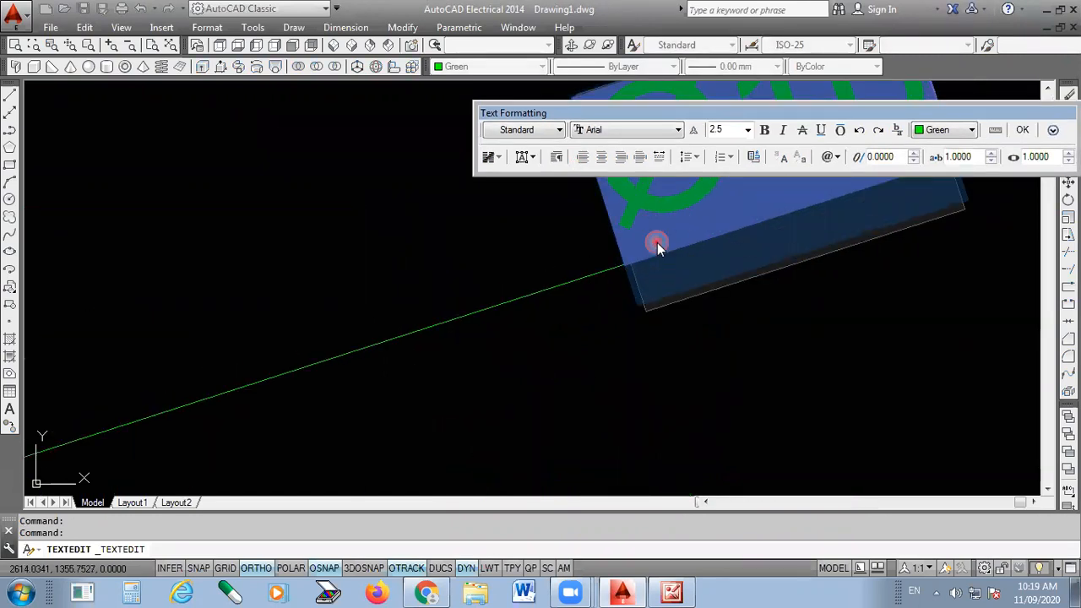
{"action": "scroll", "coordinate": [660, 269], "scroll_direction": "down", "scroll_amount": 3}
{"action": "scroll", "coordinate": [671, 237], "scroll_direction": "up", "scroll_amount": 3}
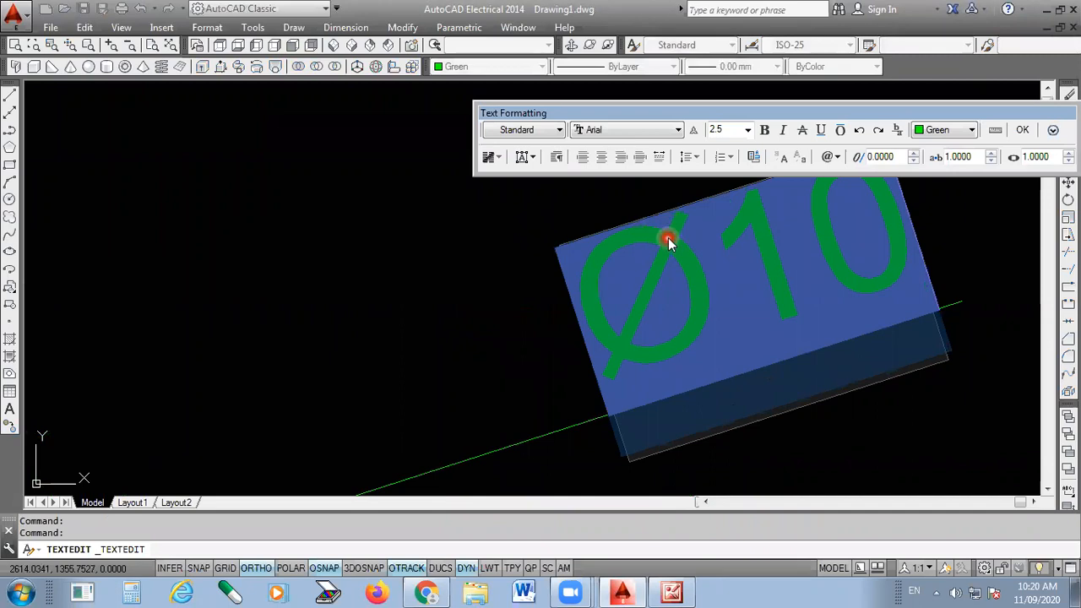
{"action": "type", "text": "2"}
{"action": "key", "text": "BackSpace"}
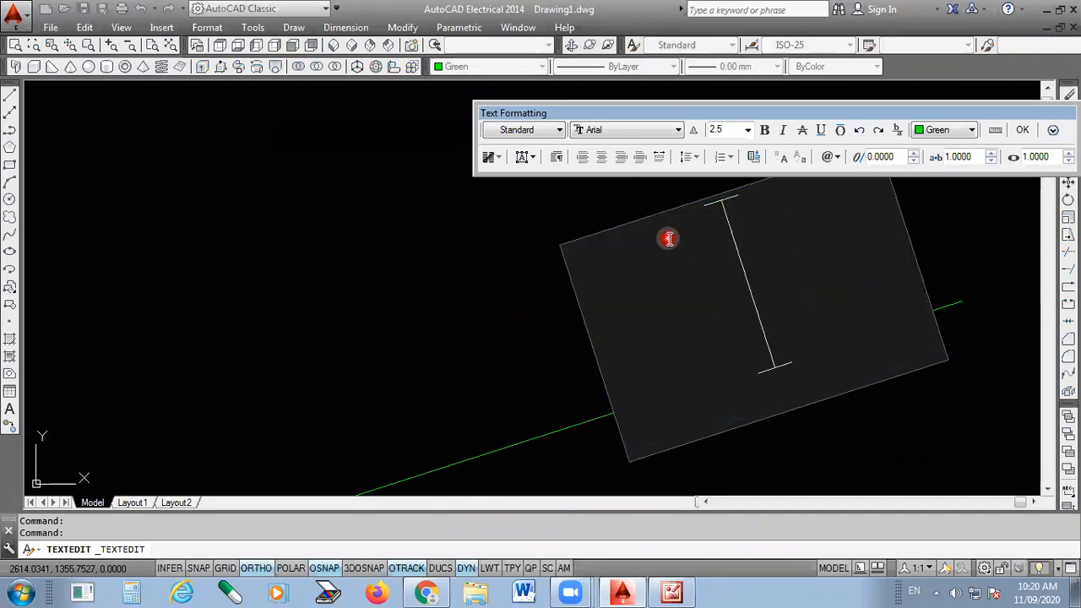
{"action": "type", "text": "2"}
{"action": "key", "text": "ctrl+z"}
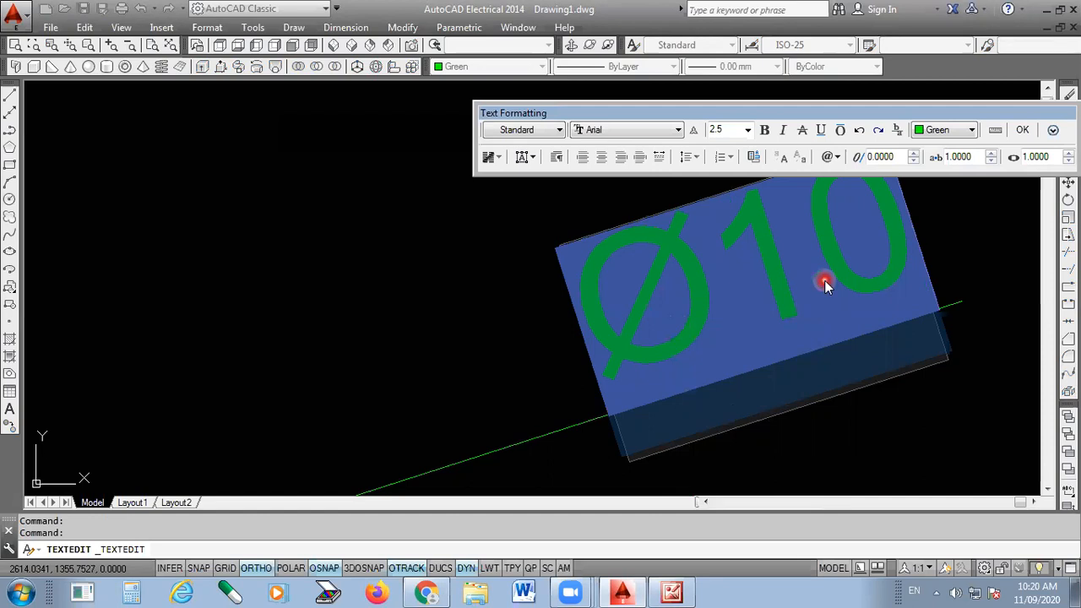
- Replace the upper small hole's dimension text with "2 HOLES Ø10", inserting the diameter symbol before the 10
{"action": "type", "text": "2 hj"}
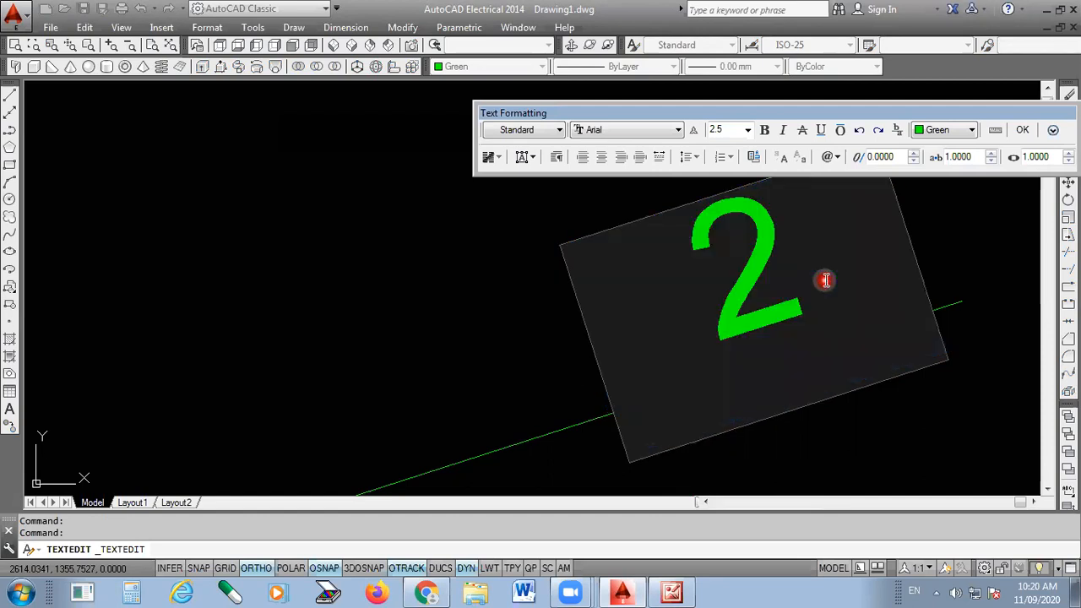
{"action": "key", "text": "BackSpace"}
{"action": "key", "text": "BackSpace"}
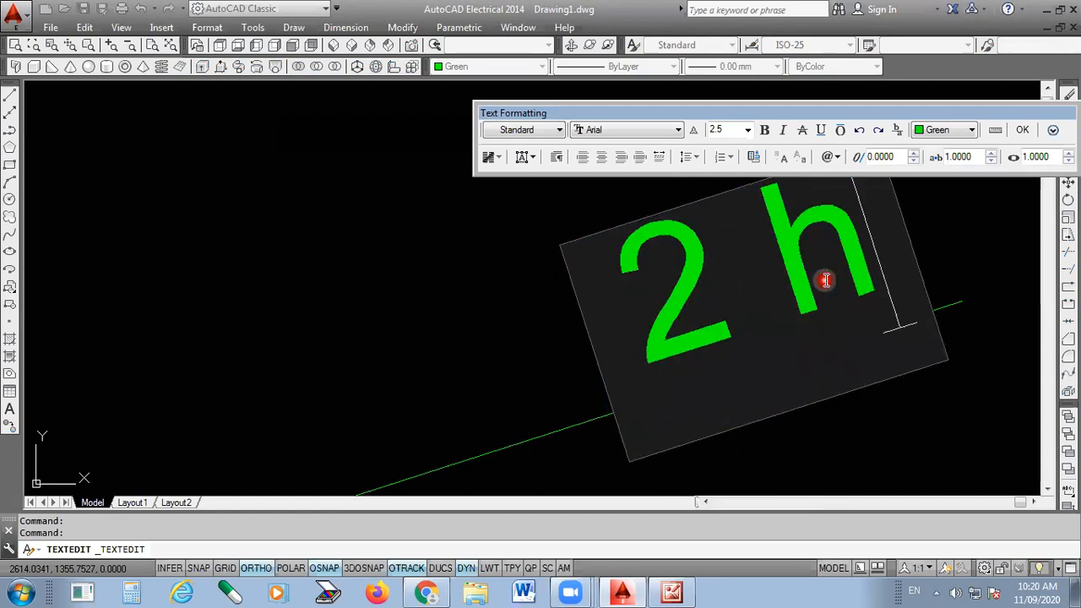
{"action": "type", "text": "HOLES"}
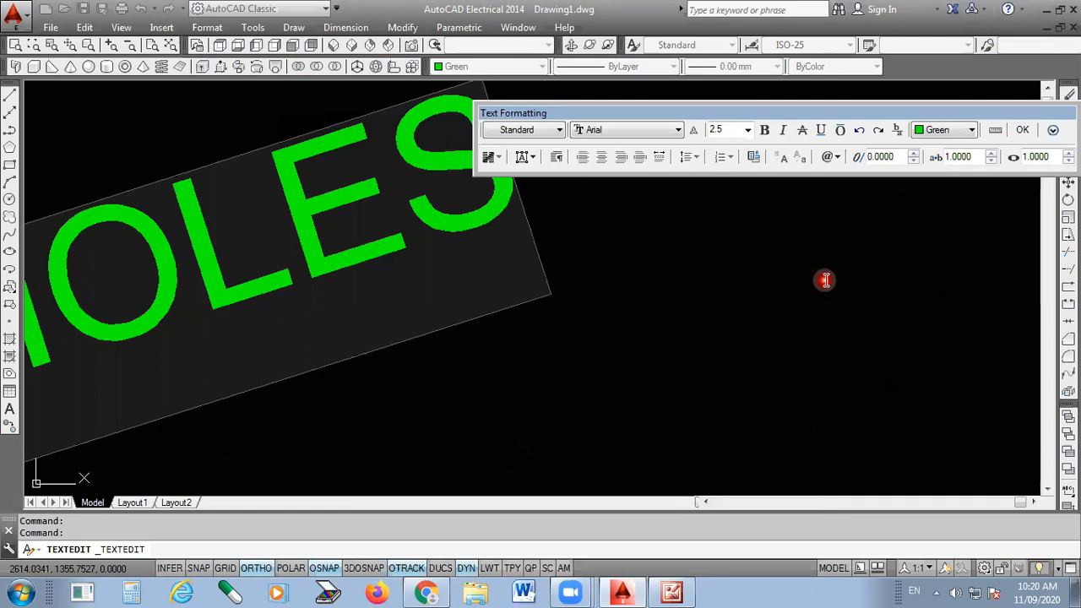
{"action": "left_click", "coordinate": [838, 159]}
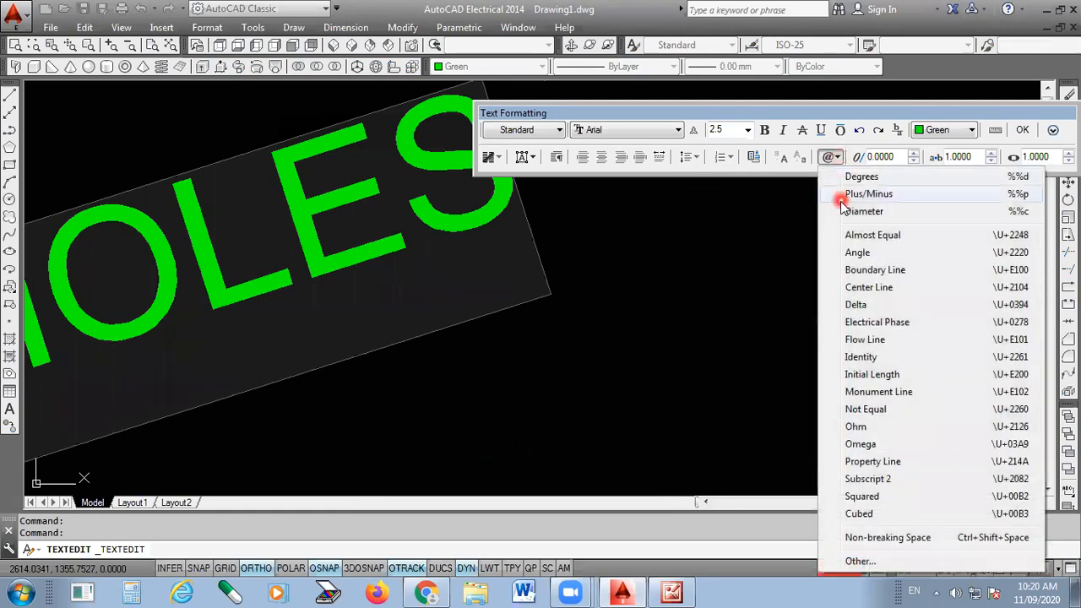
{"action": "left_click", "coordinate": [867, 212]}
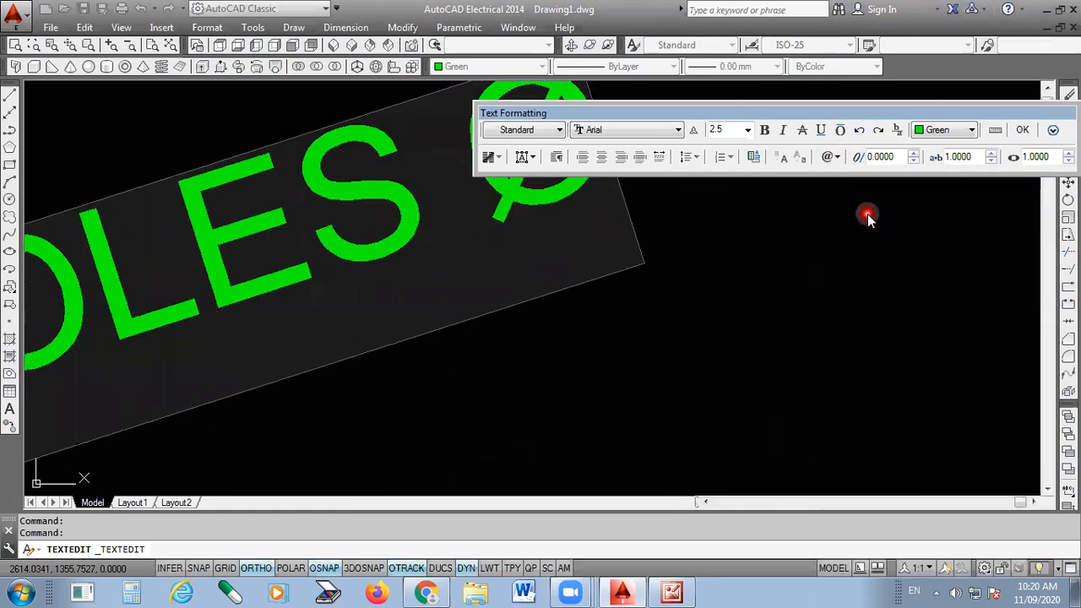
{"action": "type", "text": "10"}
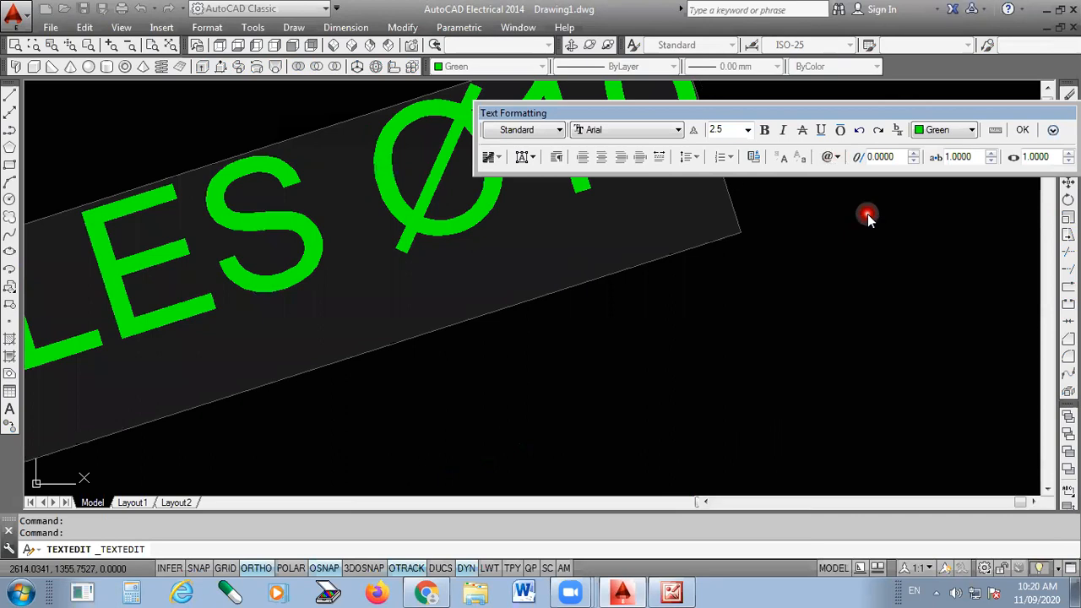
{"action": "left_click", "coordinate": [1021, 130]}
- Examine the edited hole callout and the plate's dimensions, close up and as a whole
{"action": "scroll", "coordinate": [718, 328], "scroll_direction": "down", "scroll_amount": 5}
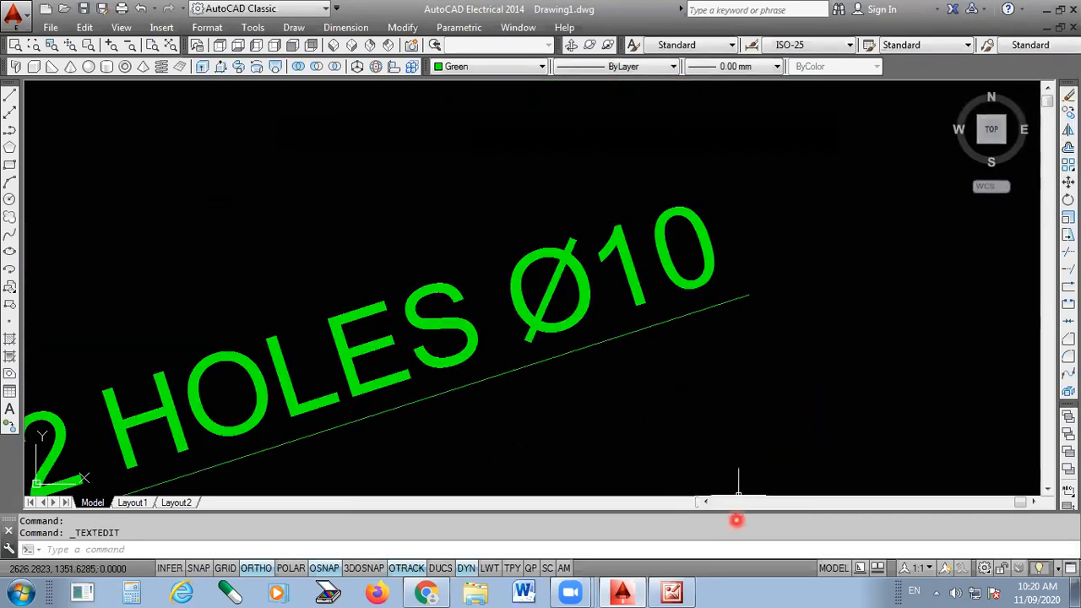
{"action": "scroll", "coordinate": [717, 328], "scroll_direction": "down", "scroll_amount": 1}
{"action": "scroll", "coordinate": [683, 379], "scroll_direction": "up", "scroll_amount": 3}
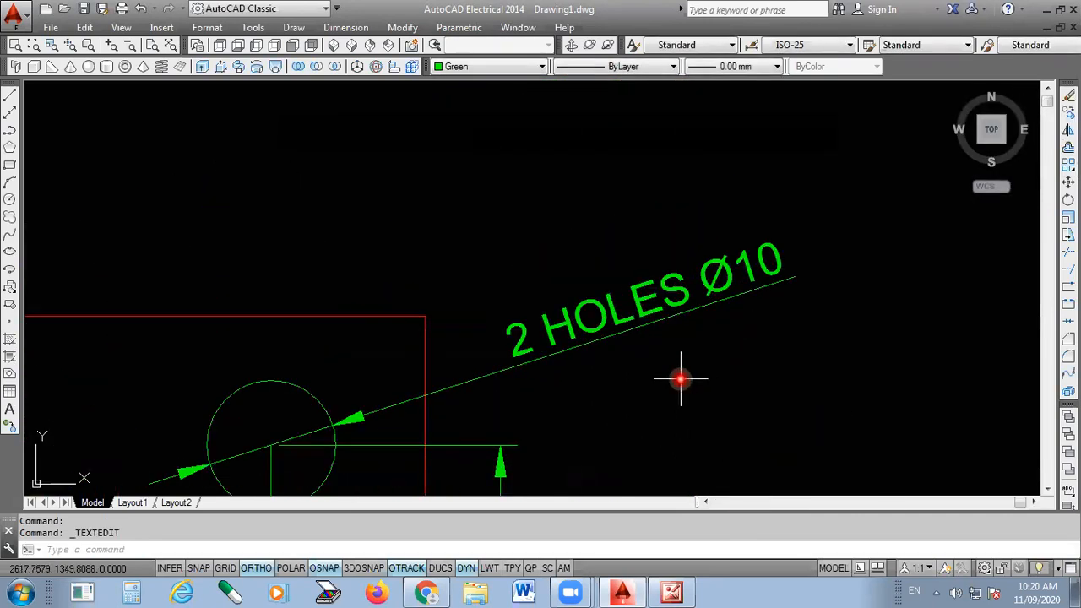
{"action": "scroll", "coordinate": [689, 285], "scroll_direction": "down", "scroll_amount": 2}
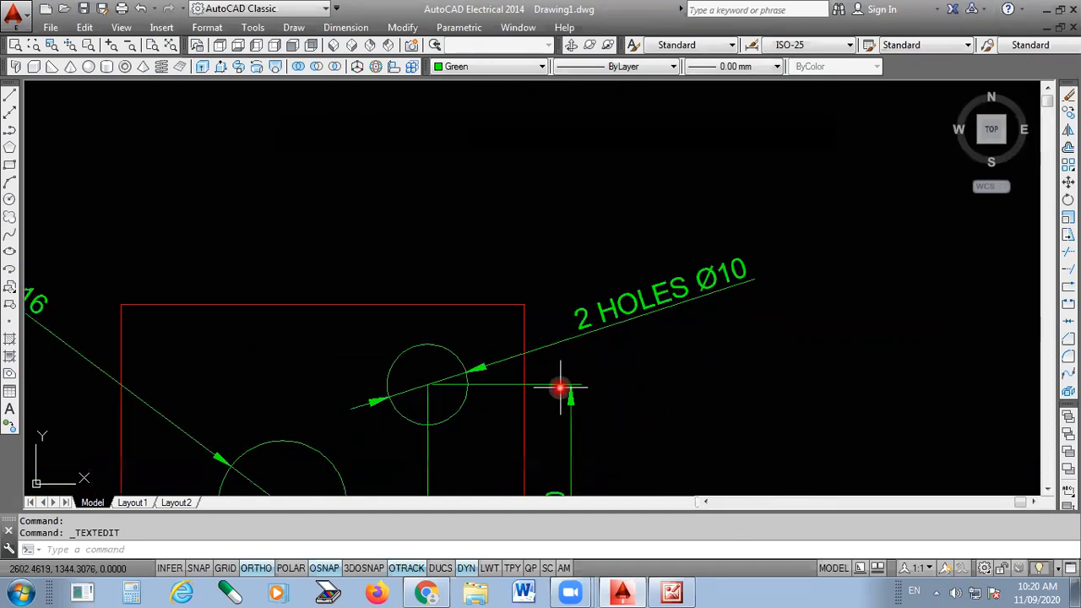
{"action": "scroll", "coordinate": [685, 253], "scroll_direction": "down", "scroll_amount": 3}
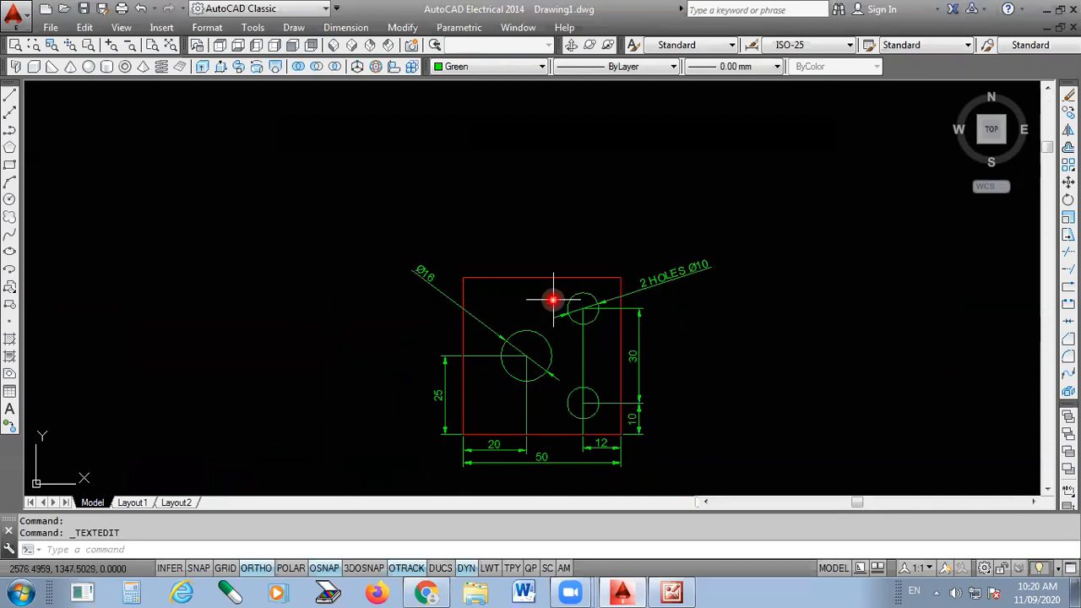
{"action": "scroll", "coordinate": [553, 300], "scroll_direction": "down", "scroll_amount": 2}
{"action": "scroll", "coordinate": [557, 425], "scroll_direction": "up", "scroll_amount": 4}
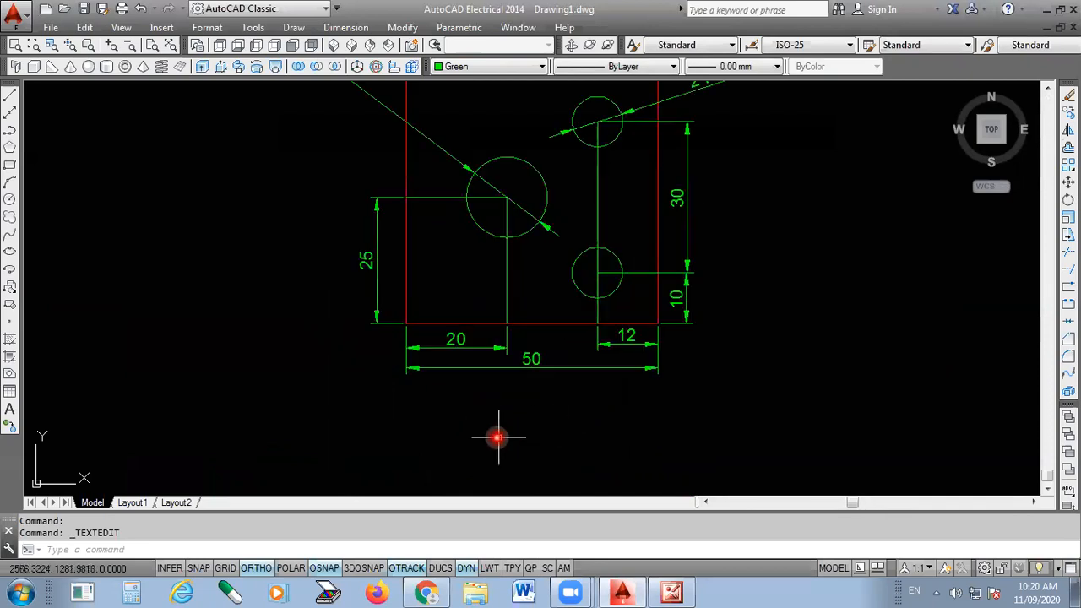
{"action": "scroll", "coordinate": [491, 434], "scroll_direction": "down", "scroll_amount": 4}
{"action": "scroll", "coordinate": [491, 433], "scroll_direction": "up", "scroll_amount": 2}
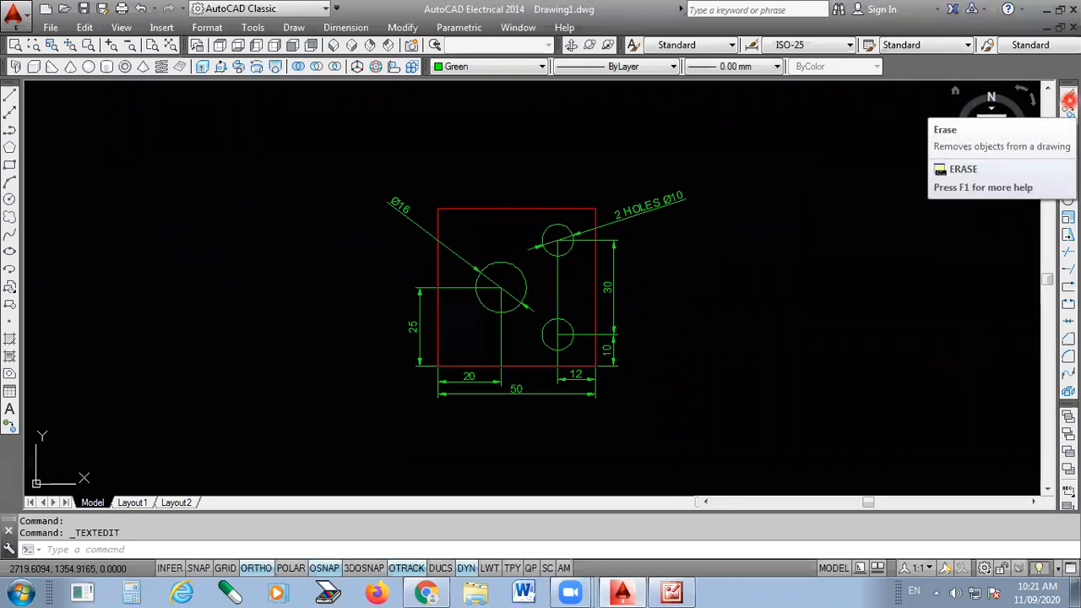
- Erase the entire plate drawing together with its dimensions, and undo the erasure
{"action": "left_click", "coordinate": [1068, 100]}
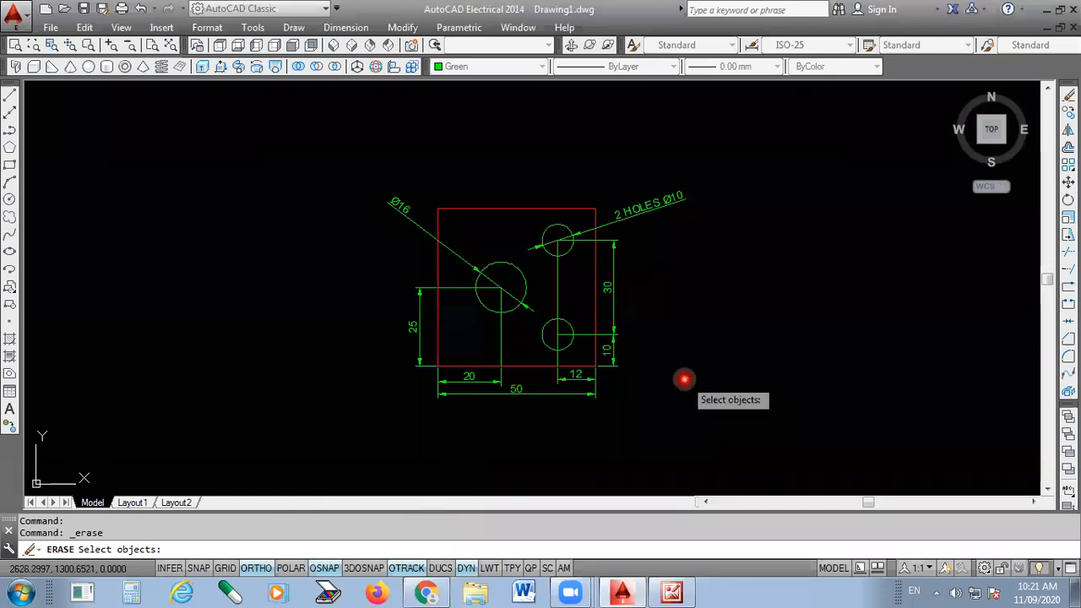
{"action": "scroll", "coordinate": [688, 435], "scroll_direction": "down", "scroll_amount": 2}
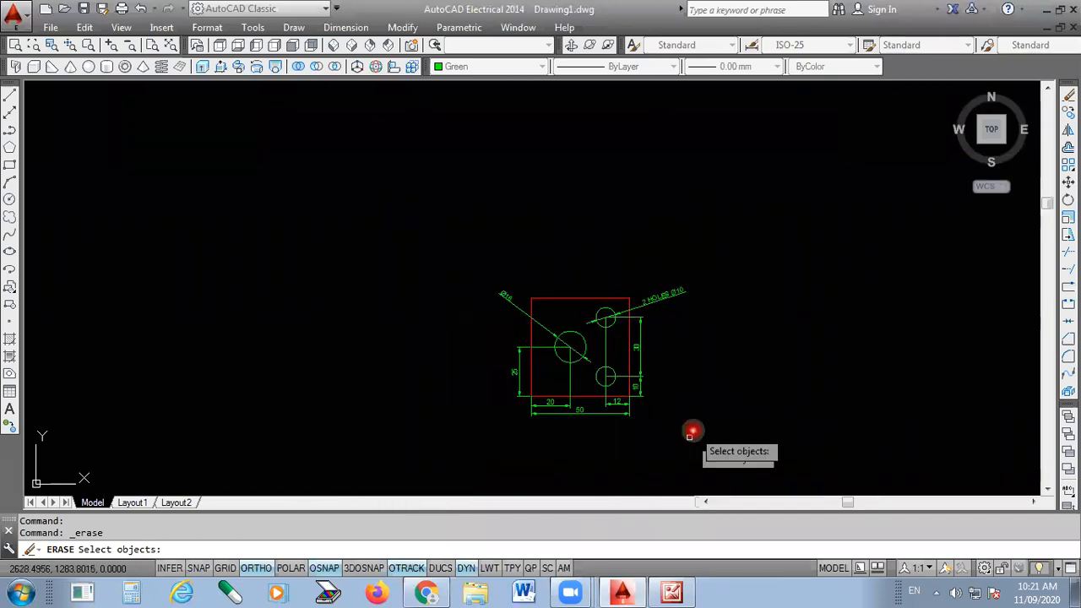
{"action": "left_click", "coordinate": [775, 258]}
{"action": "left_click", "coordinate": [449, 462]}
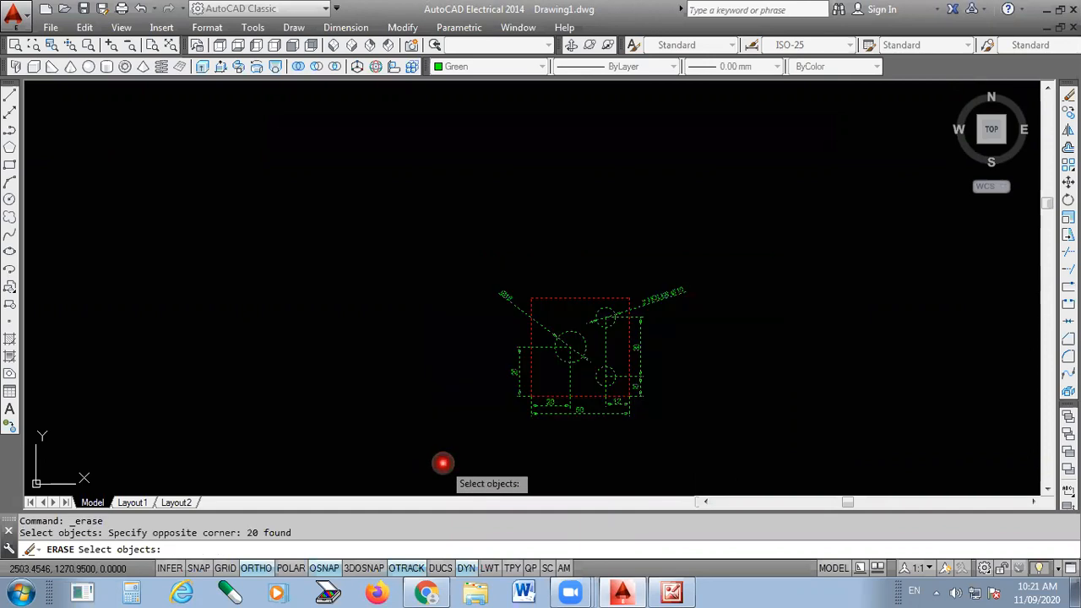
{"action": "key", "text": "Return"}
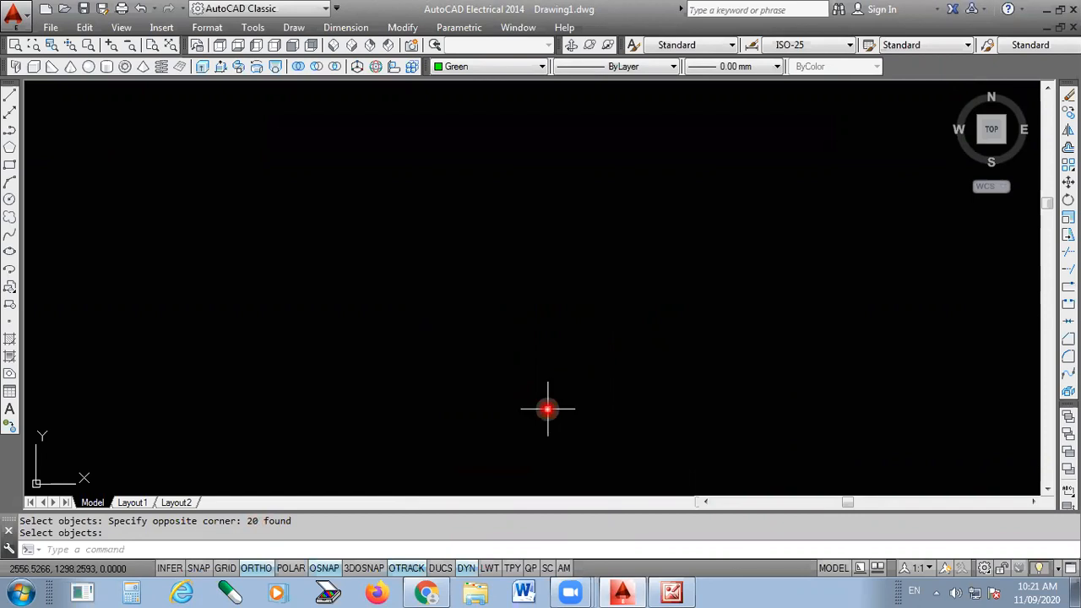
{"action": "key", "text": "ctrl+z"}
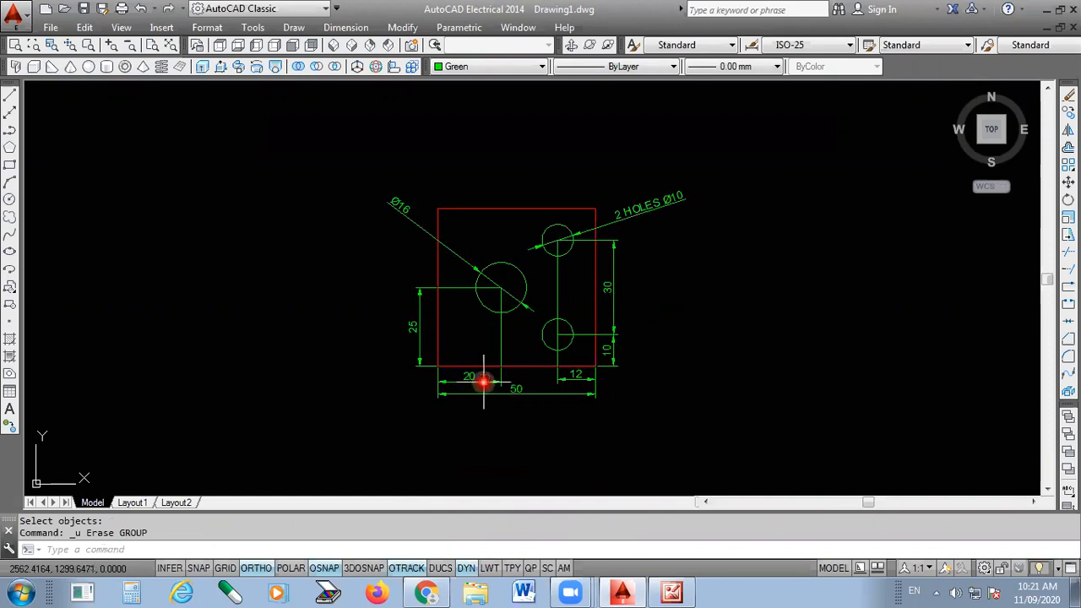
{"action": "scroll", "coordinate": [344, 293], "scroll_direction": "down", "scroll_amount": 1}
{"action": "scroll", "coordinate": [482, 307], "scroll_direction": "up", "scroll_amount": 1}
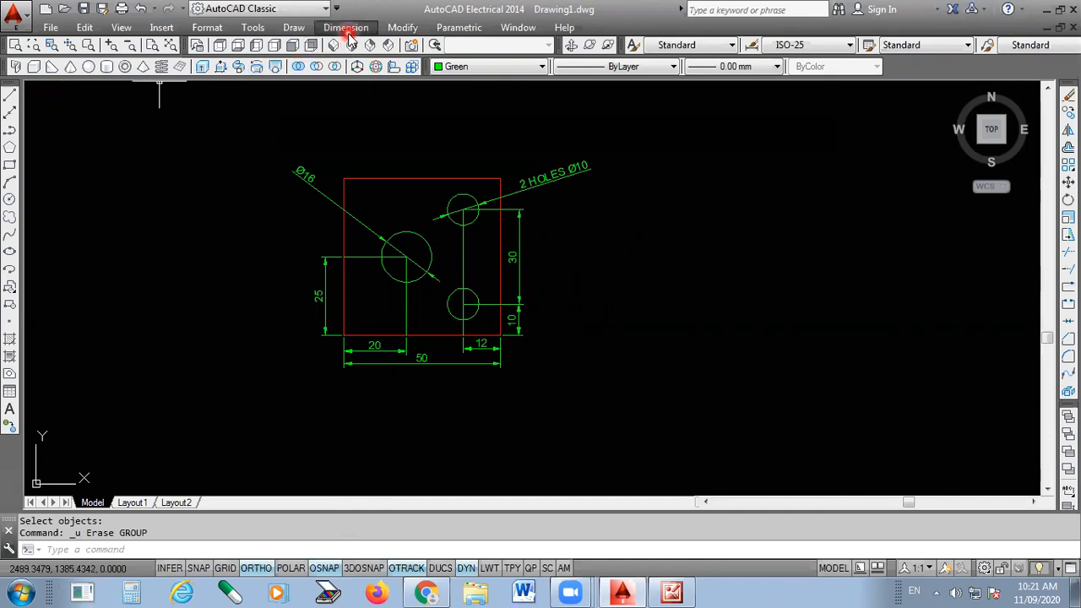
- Display the Standard toolbar docked beneath the existing toolbar rows, without keeping the CAD Standards toolbar open
{"action": "right_click", "coordinate": [394, 72]}
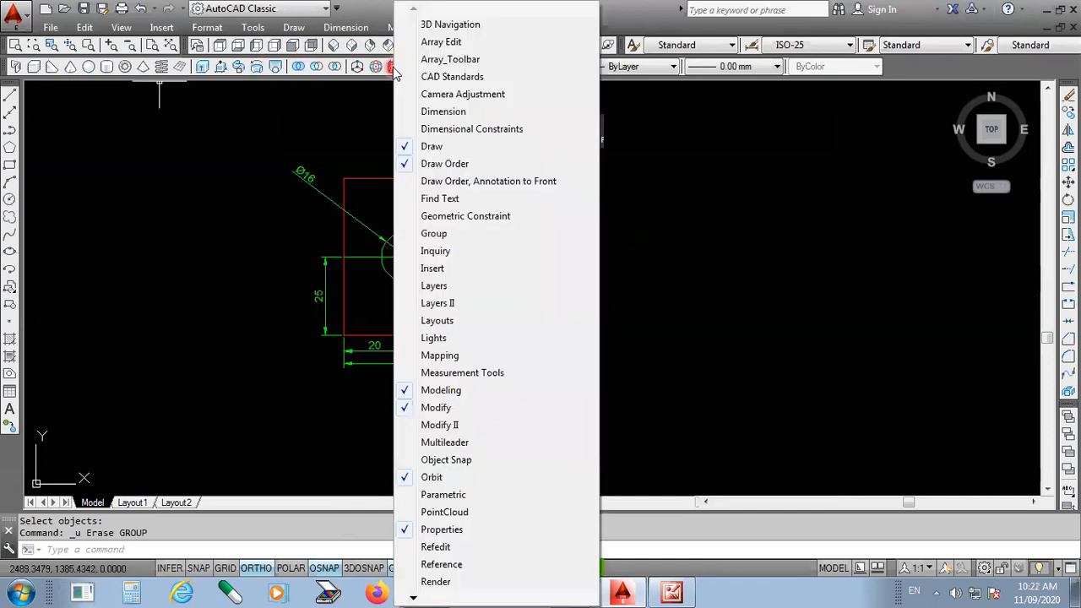
{"action": "left_click", "coordinate": [450, 77]}
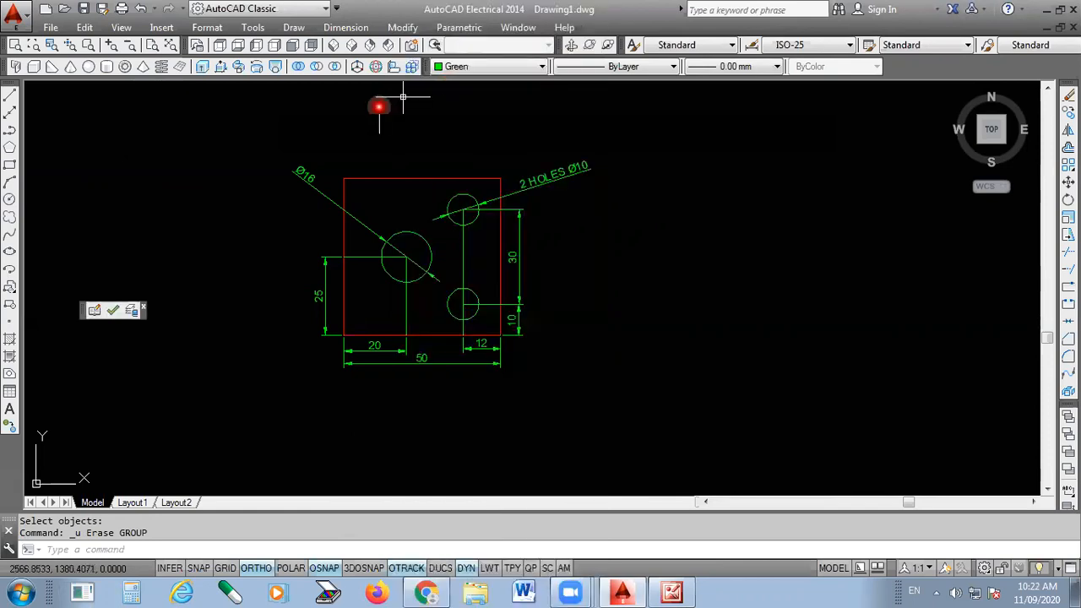
{"action": "right_click", "coordinate": [358, 68]}
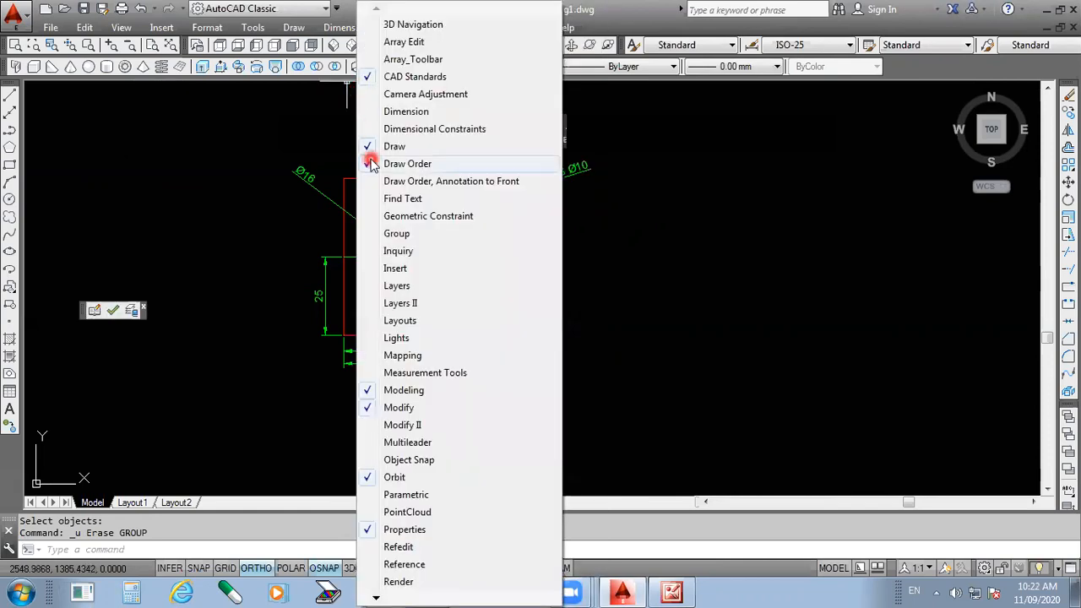
{"action": "left_click", "coordinate": [377, 596]}
{"action": "left_click", "coordinate": [377, 596]}
{"action": "left_click", "coordinate": [377, 595]}
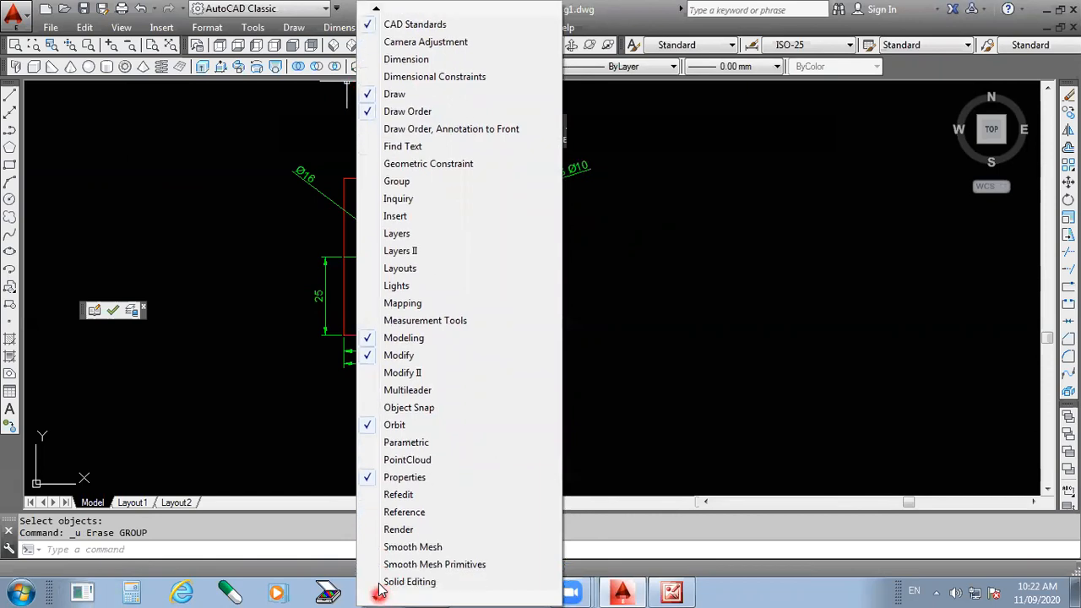
{"action": "left_click", "coordinate": [377, 595]}
{"action": "left_click", "coordinate": [377, 595]}
{"action": "left_click", "coordinate": [378, 595]}
{"action": "left_click", "coordinate": [410, 557]}
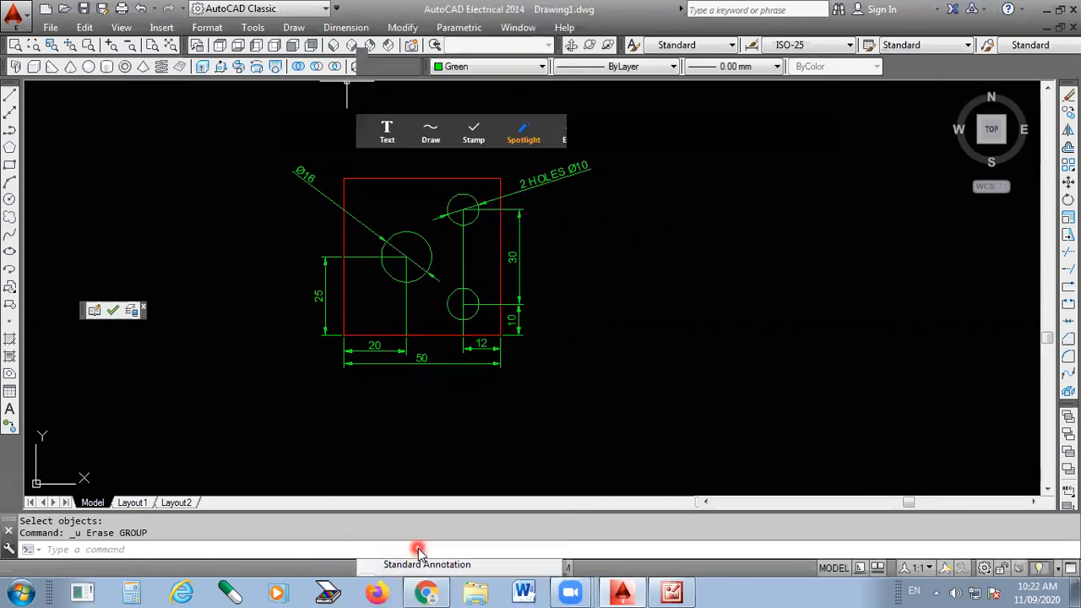
{"action": "left_click", "coordinate": [143, 309]}
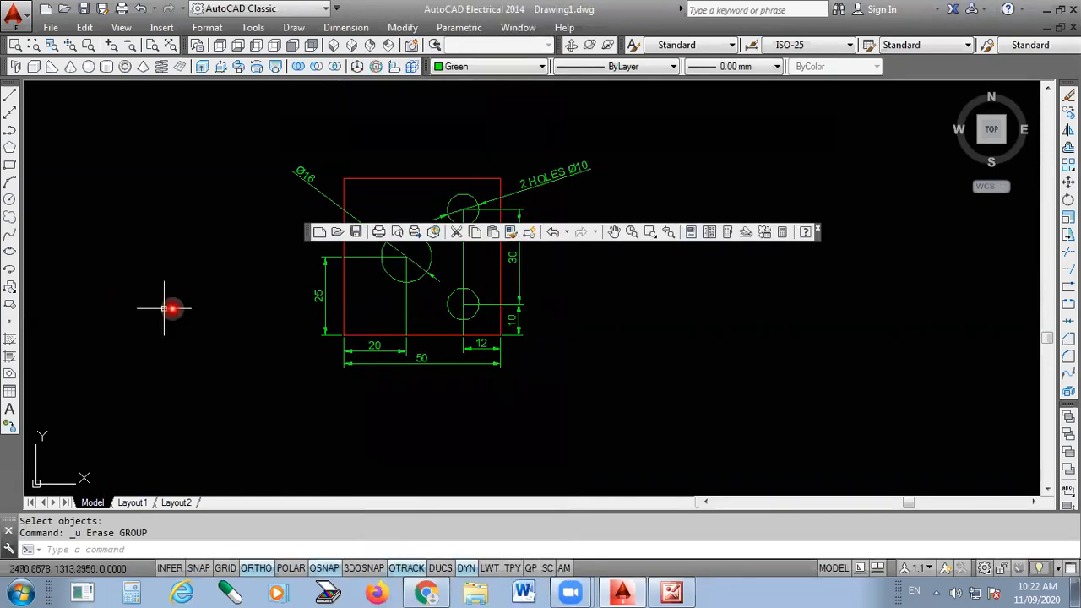
{"action": "mouse_move", "coordinate": [306, 236]}
{"action": "left_mouse_down"}
{"action": "mouse_move", "coordinate": [151, 116]}
{"action": "mouse_move", "coordinate": [59, 84]}
{"action": "left_mouse_up"}
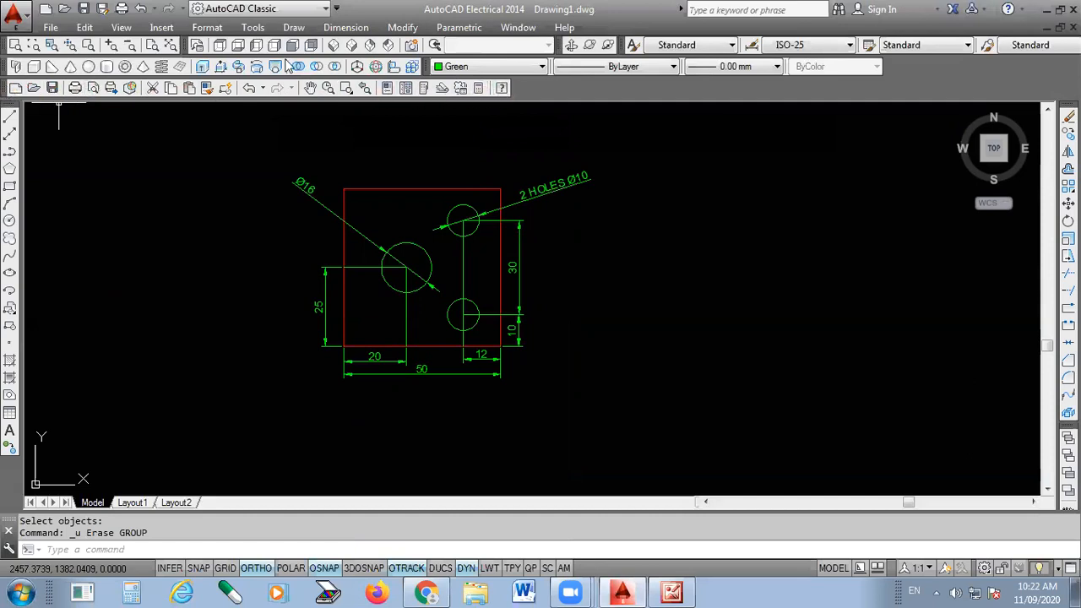
- Start the Copy command and select the whole plate drawing with its holes and dimensions
{"action": "scroll", "coordinate": [465, 314], "scroll_direction": "down", "scroll_amount": 2}
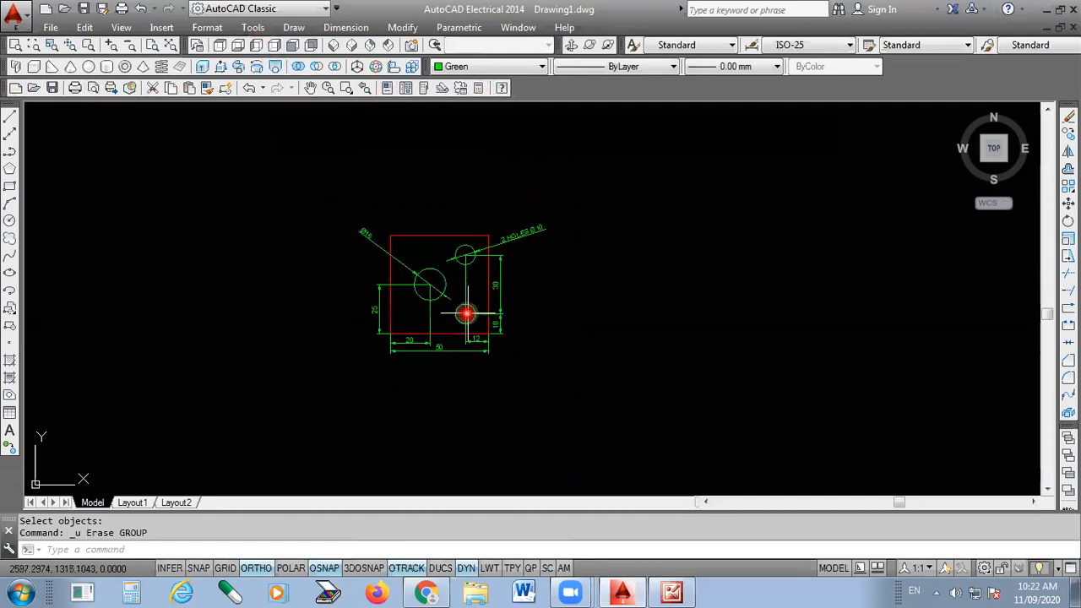
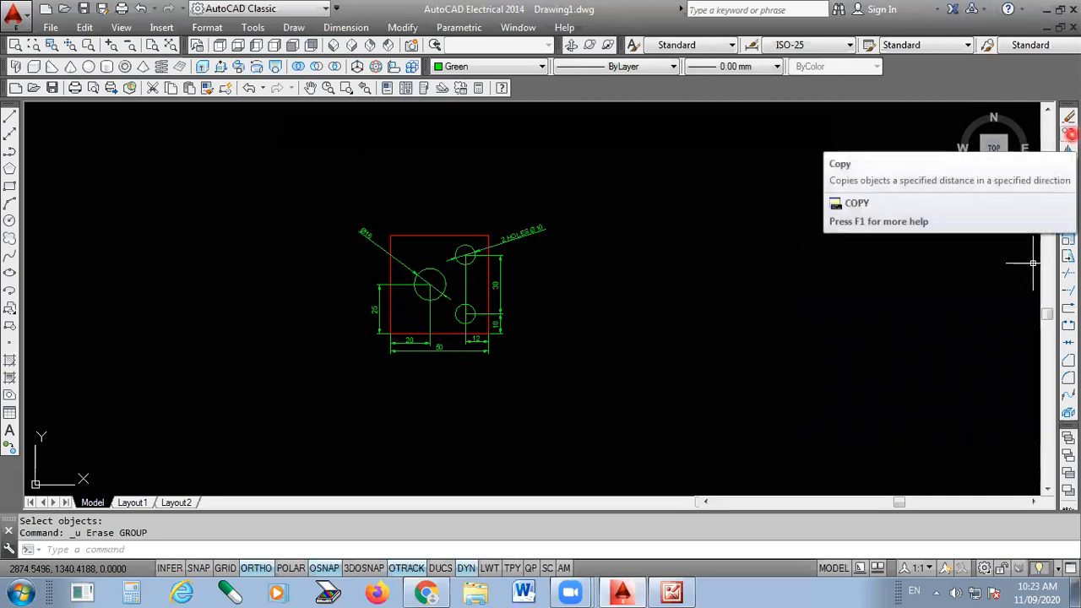
{"action": "left_click", "coordinate": [1069, 133]}
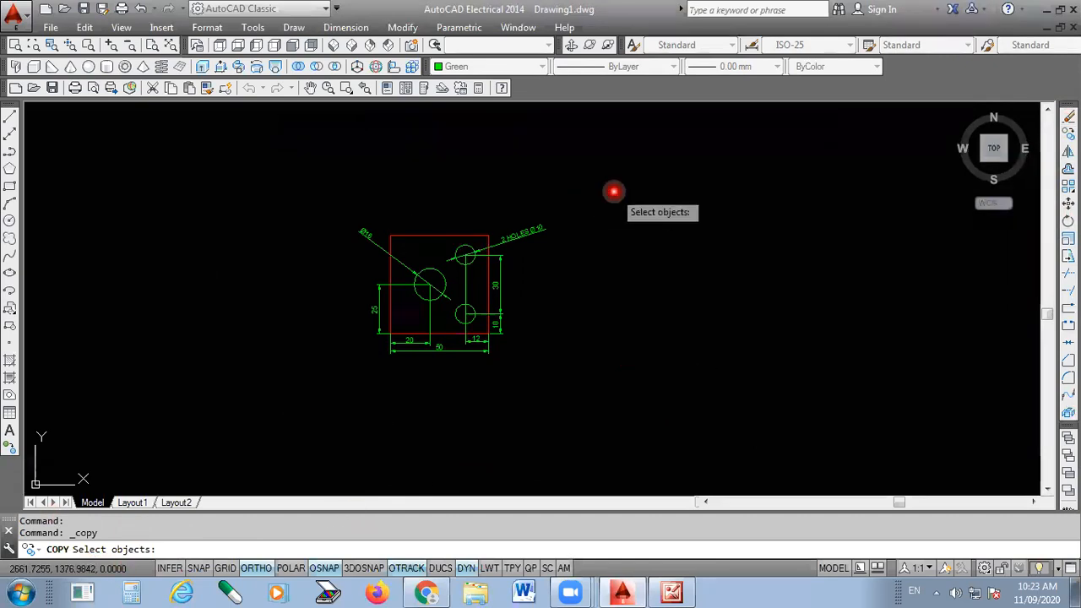
{"action": "left_click", "coordinate": [613, 191]}
{"action": "left_click", "coordinate": [636, 182]}
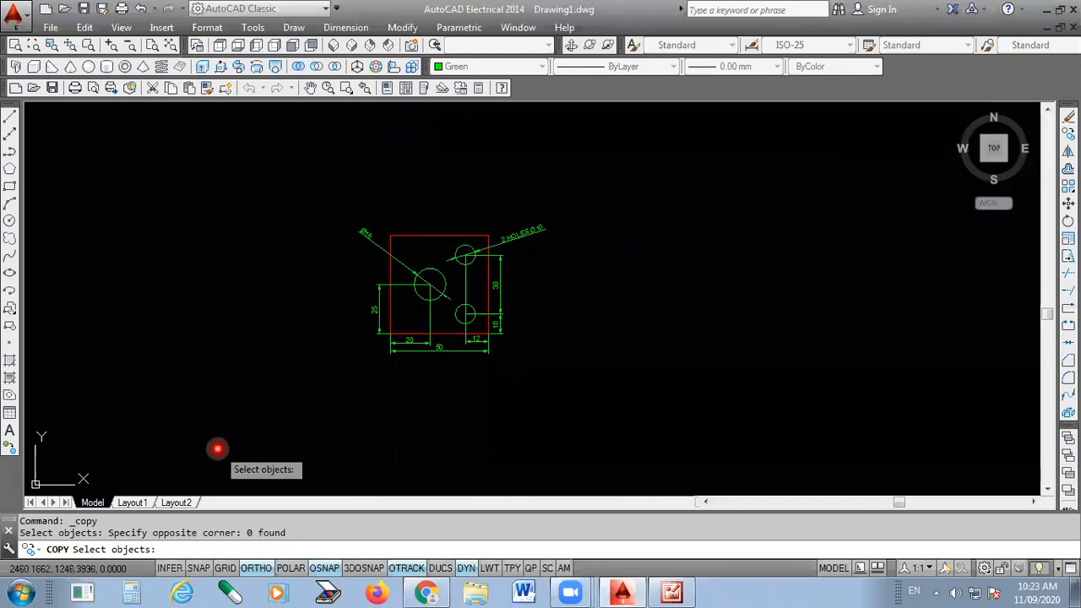
{"action": "left_click", "coordinate": [217, 449]}
{"action": "left_click", "coordinate": [600, 179]}
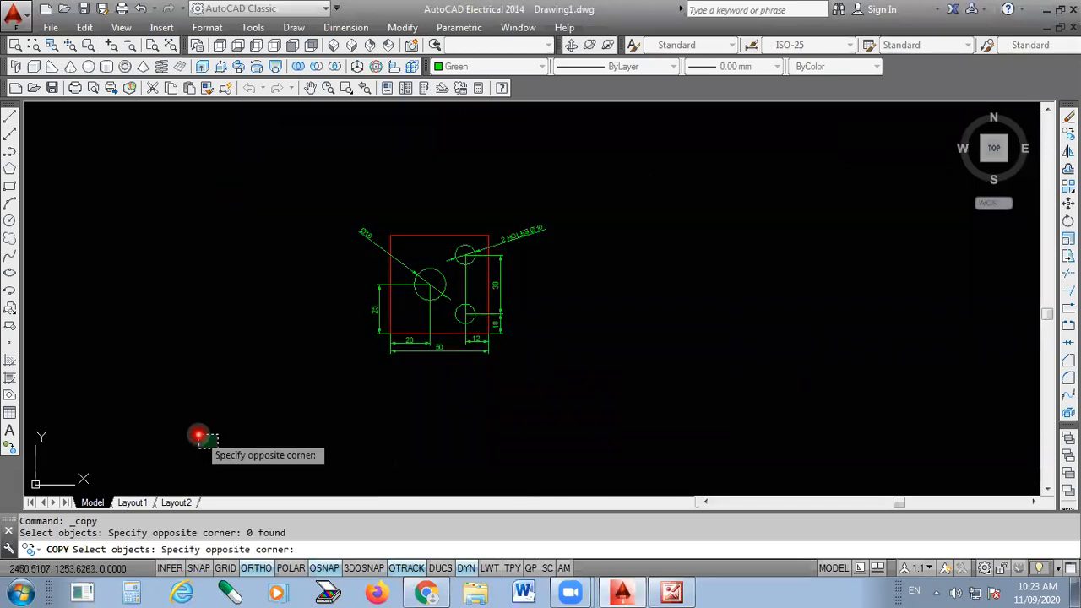
- Select the entire dimensioned plate for copying and set its lower-left corner as the base point
{"action": "left_click", "coordinate": [596, 182]}
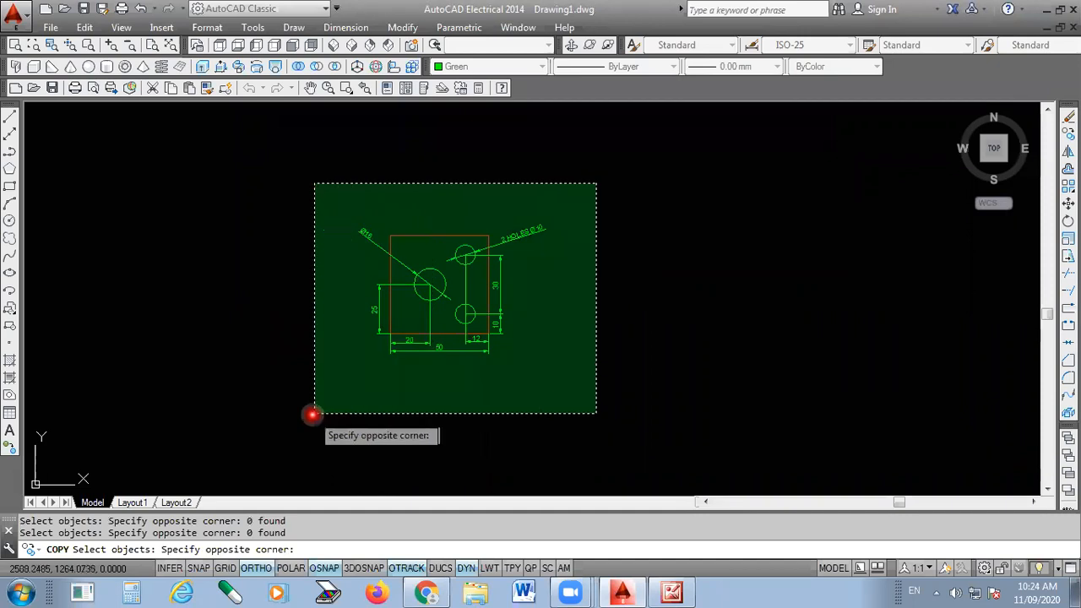
{"action": "left_click", "coordinate": [285, 427]}
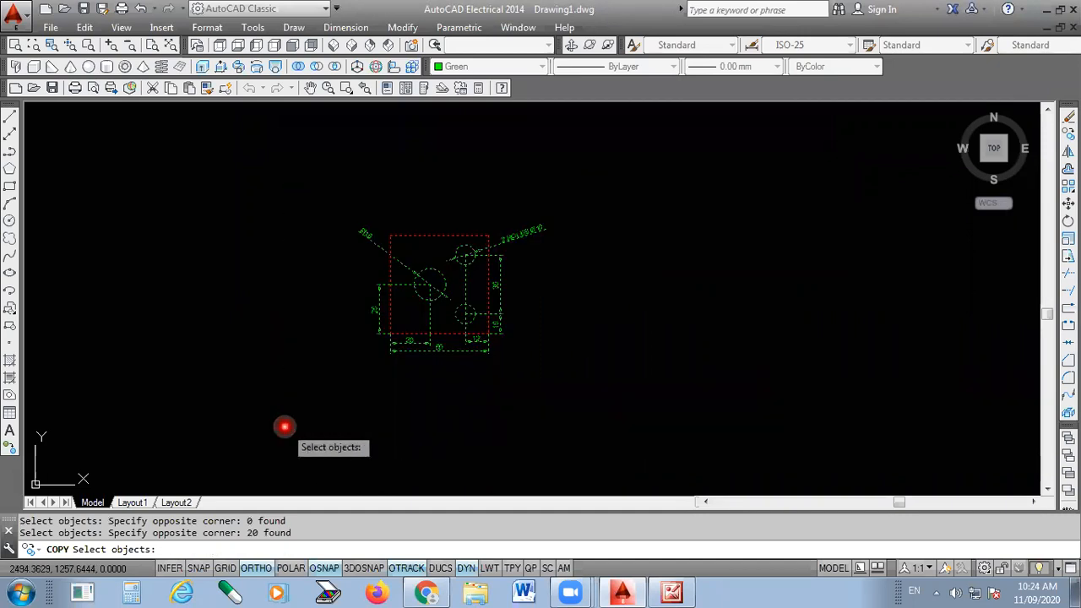
{"action": "key", "text": "Return"}
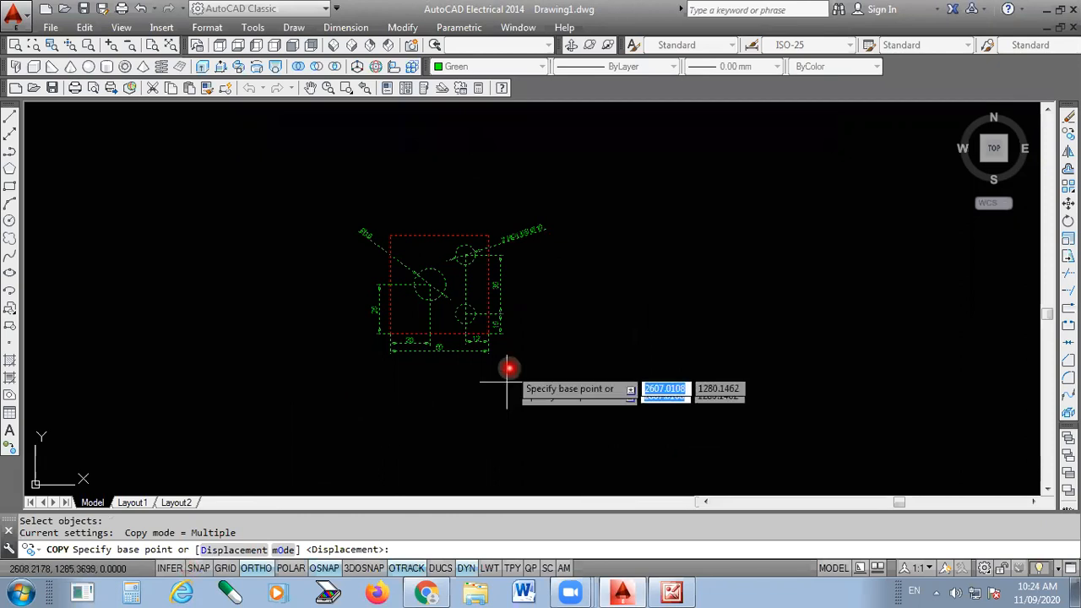
{"action": "scroll", "coordinate": [534, 269], "scroll_direction": "up", "scroll_amount": 2}
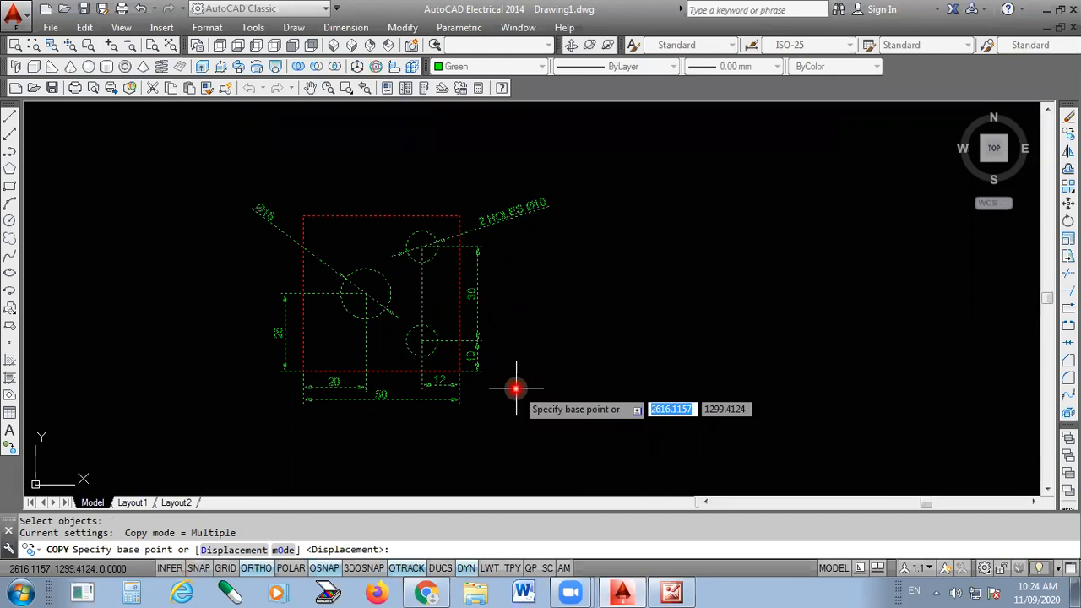
{"action": "scroll", "coordinate": [329, 400], "scroll_direction": "down", "scroll_amount": 1}
{"action": "scroll", "coordinate": [527, 405], "scroll_direction": "up", "scroll_amount": 1}
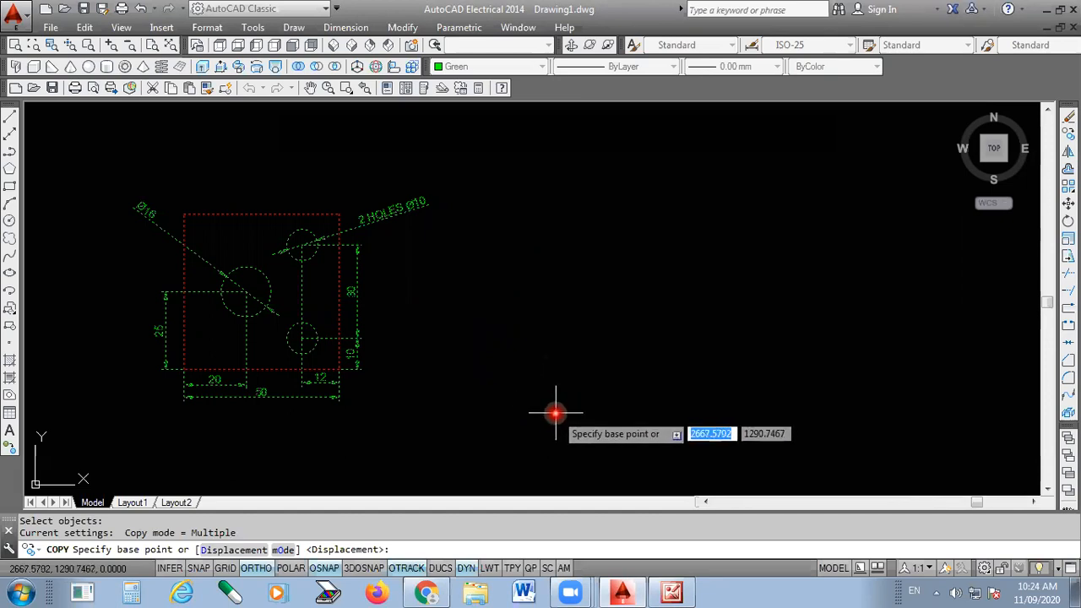
{"action": "scroll", "coordinate": [555, 413], "scroll_direction": "down", "scroll_amount": 1}
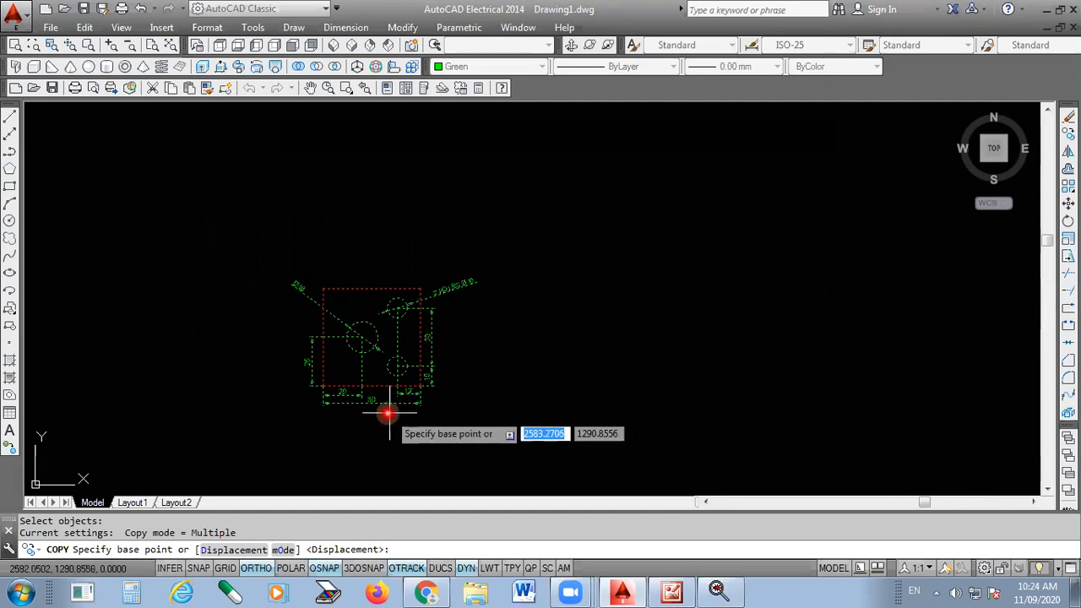
{"action": "scroll", "coordinate": [387, 413], "scroll_direction": "up", "scroll_amount": 5}
{"action": "scroll", "coordinate": [211, 353], "scroll_direction": "up", "scroll_amount": 4}
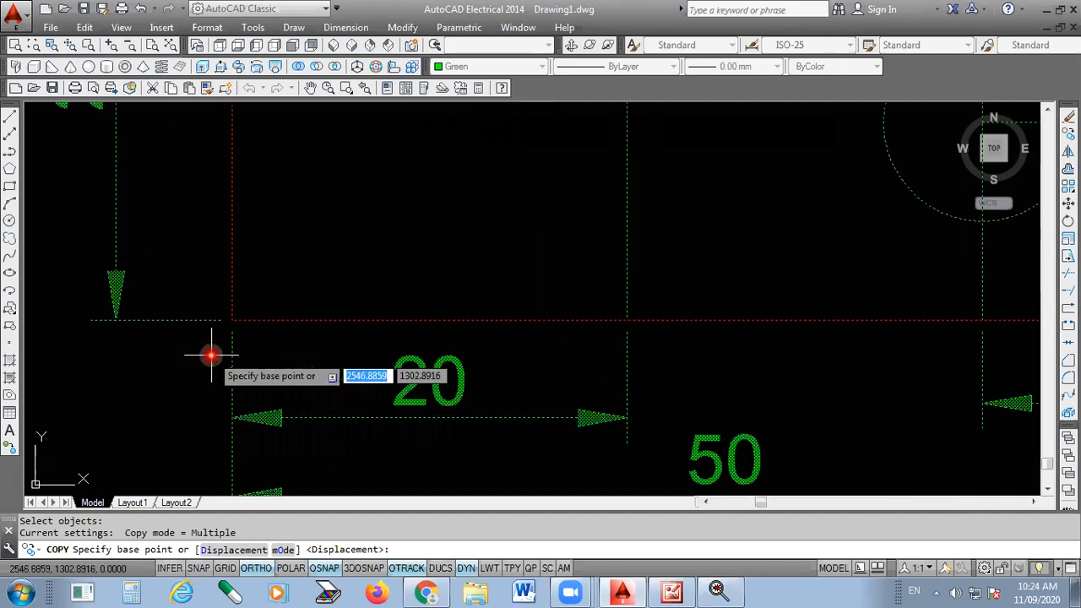
{"action": "scroll", "coordinate": [211, 353], "scroll_direction": "up", "scroll_amount": 5}
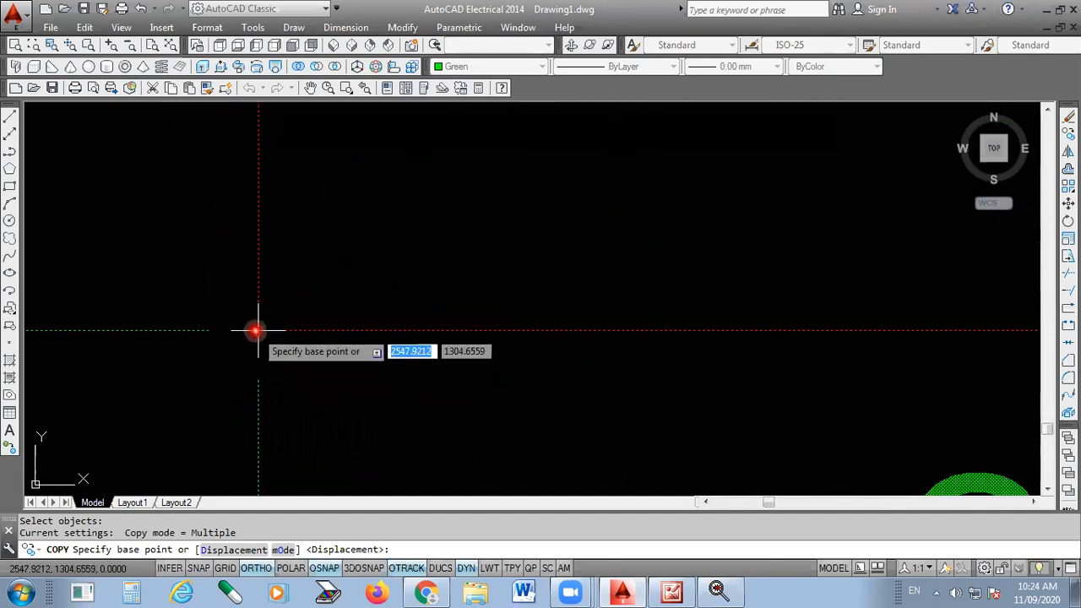
{"action": "left_click", "coordinate": [255, 330]}
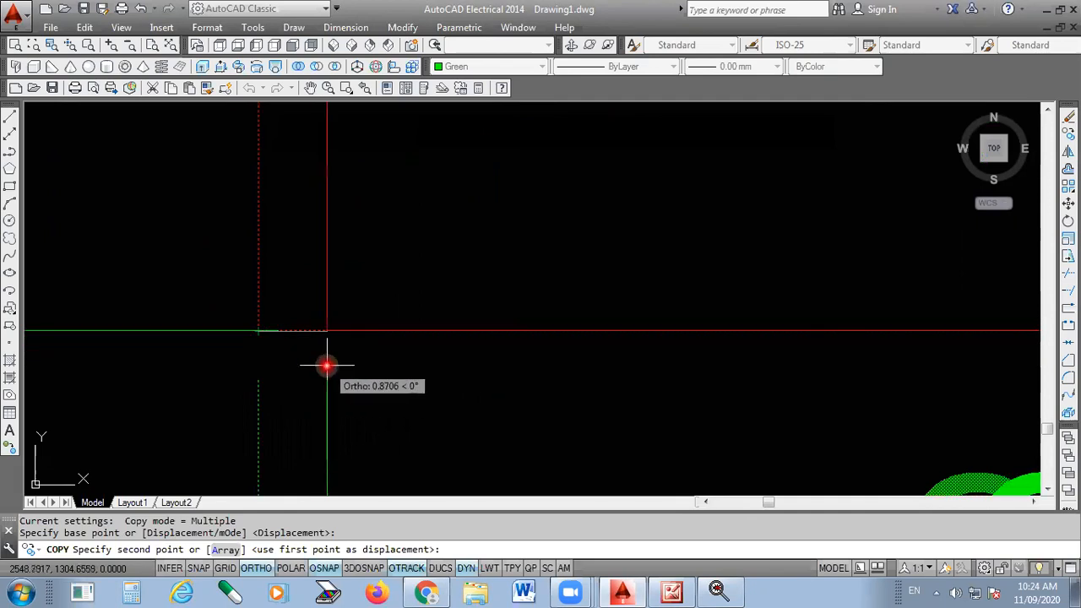
- Turn Ortho mode off and try positioning the plate copy freely around the original
{"action": "scroll", "coordinate": [325, 364], "scroll_direction": "down", "scroll_amount": 5}
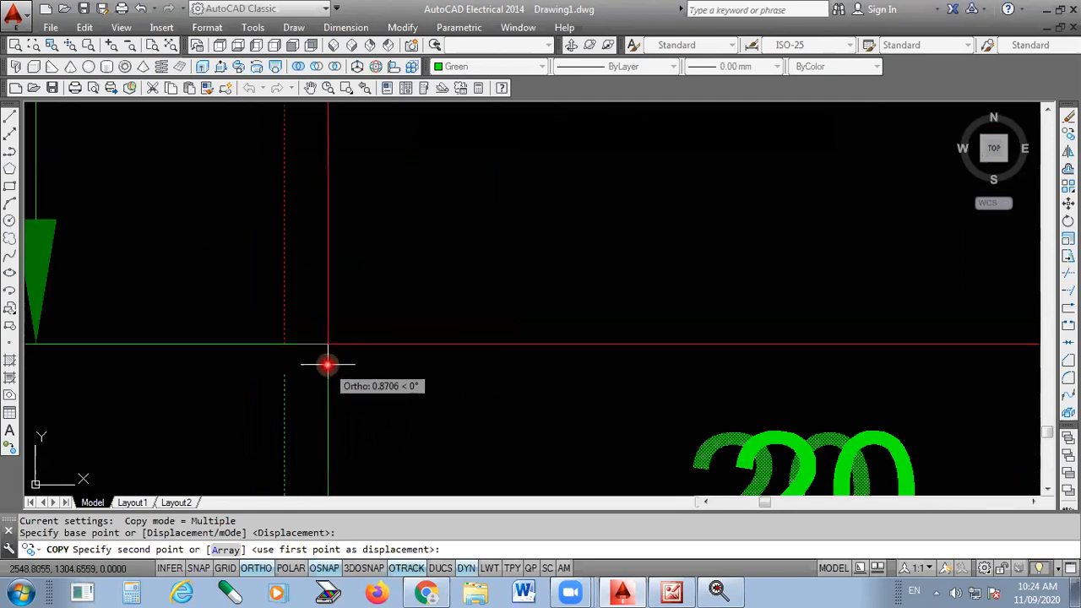
{"action": "scroll", "coordinate": [324, 364], "scroll_direction": "down", "scroll_amount": 6}
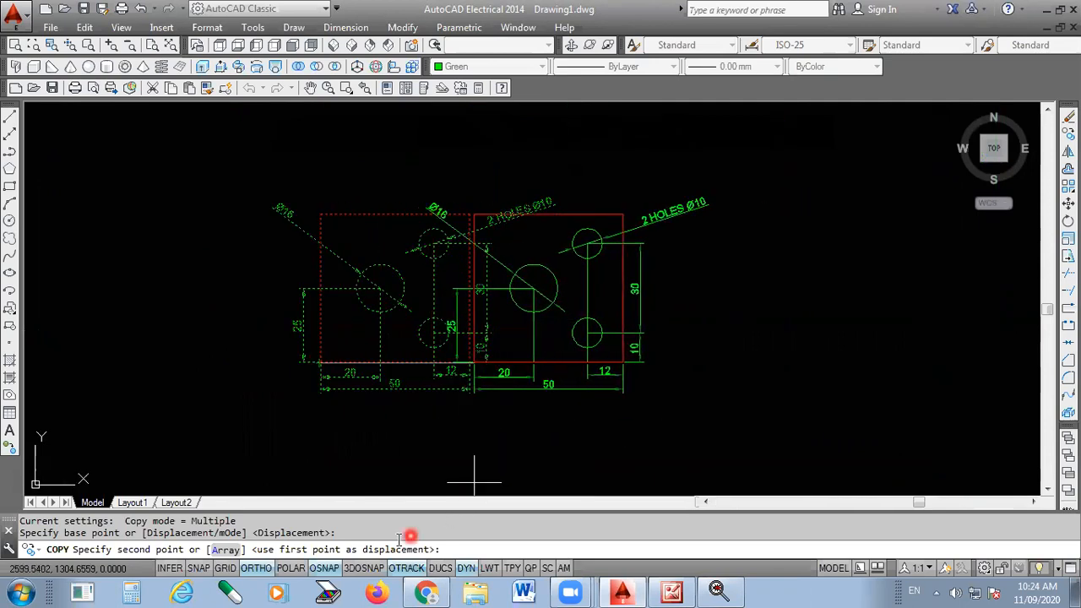
{"action": "left_click", "coordinate": [255, 568]}
{"action": "scroll", "coordinate": [369, 308], "scroll_direction": "down", "scroll_amount": 2}
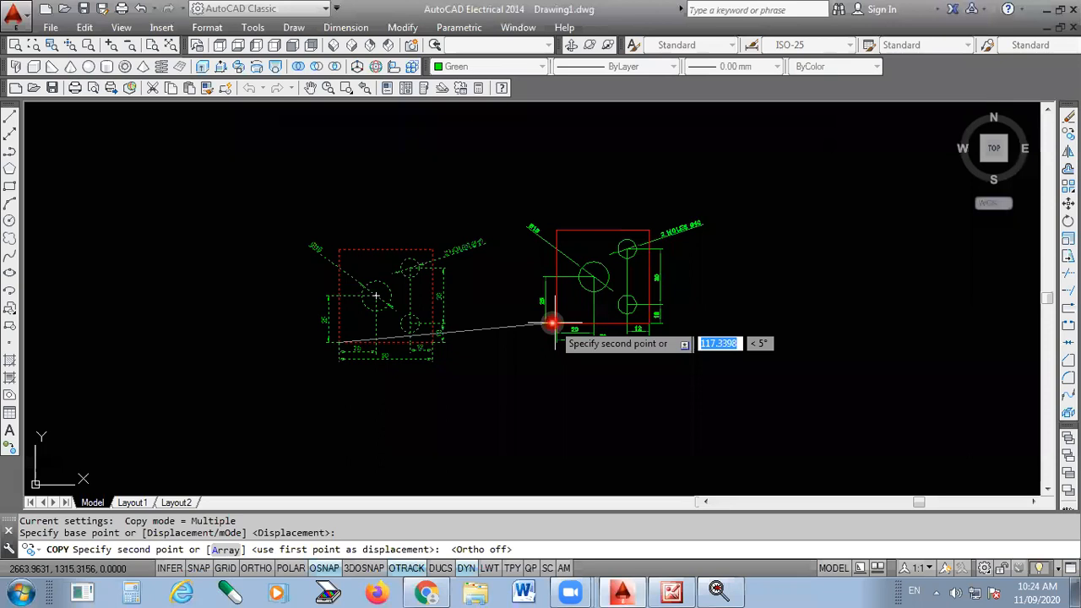
{"action": "scroll", "coordinate": [549, 325], "scroll_direction": "down", "scroll_amount": 2}
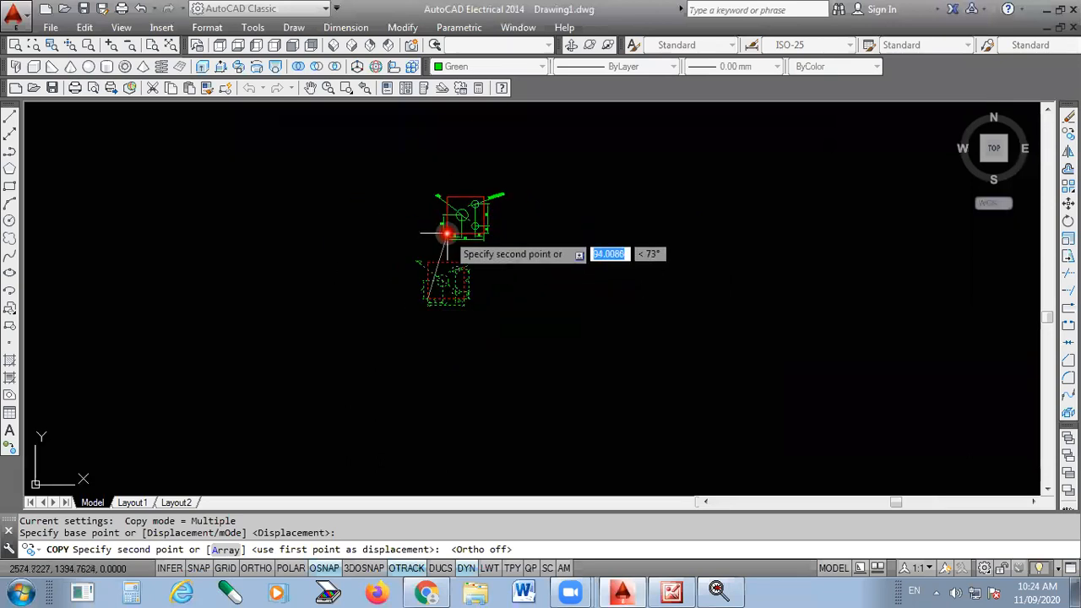
{"action": "scroll", "coordinate": [444, 241], "scroll_direction": "down", "scroll_amount": 2}
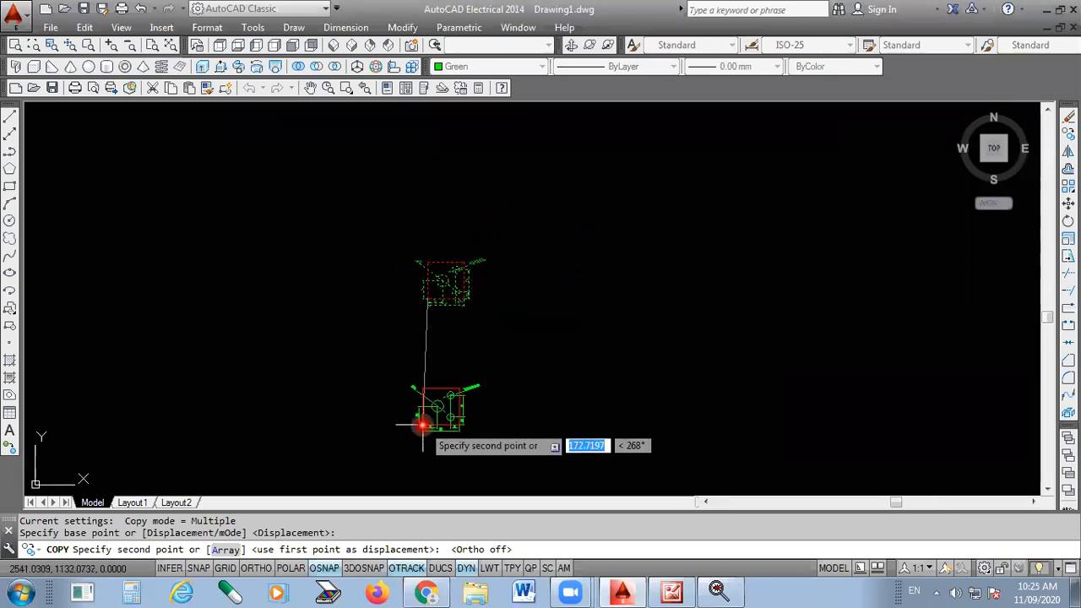
{"action": "scroll", "coordinate": [451, 357], "scroll_direction": "up", "scroll_amount": 2}
{"action": "scroll", "coordinate": [449, 363], "scroll_direction": "down", "scroll_amount": 2}
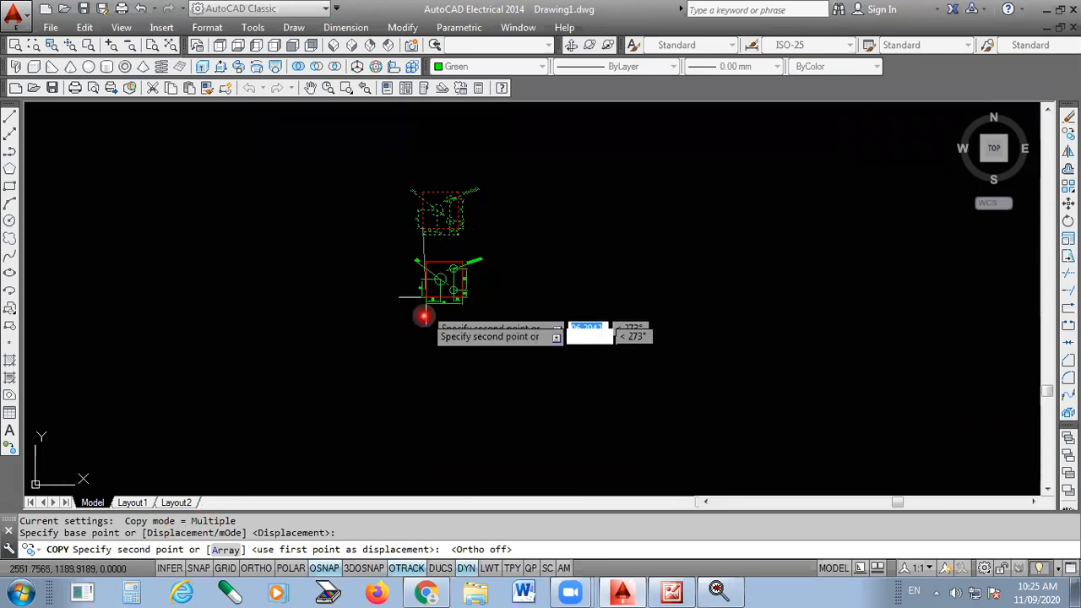
- Turn Ortho mode on, place the plate copy 500 units straight below the original, and finish copying
{"action": "left_click", "coordinate": [255, 568]}
{"action": "scroll", "coordinate": [431, 285], "scroll_direction": "up", "scroll_amount": 4}
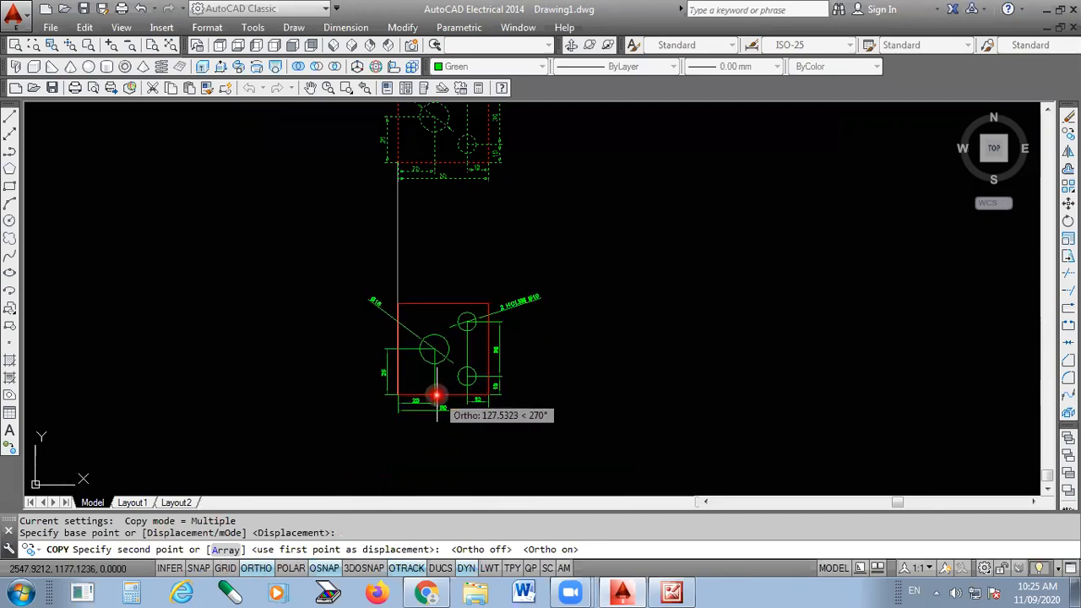
{"action": "type", "text": "500"}
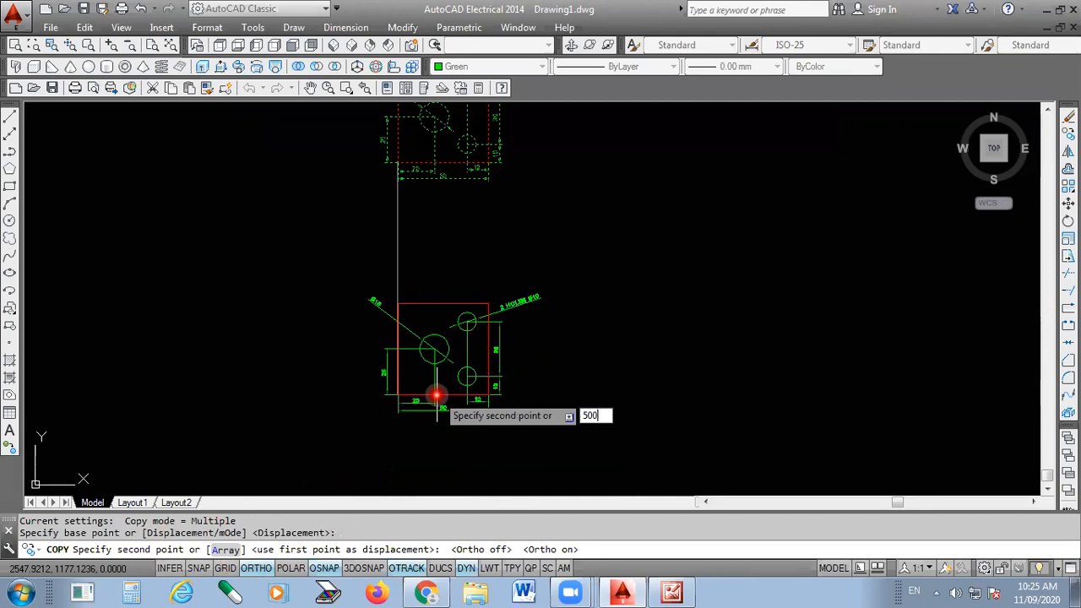
{"action": "key", "text": "Return"}
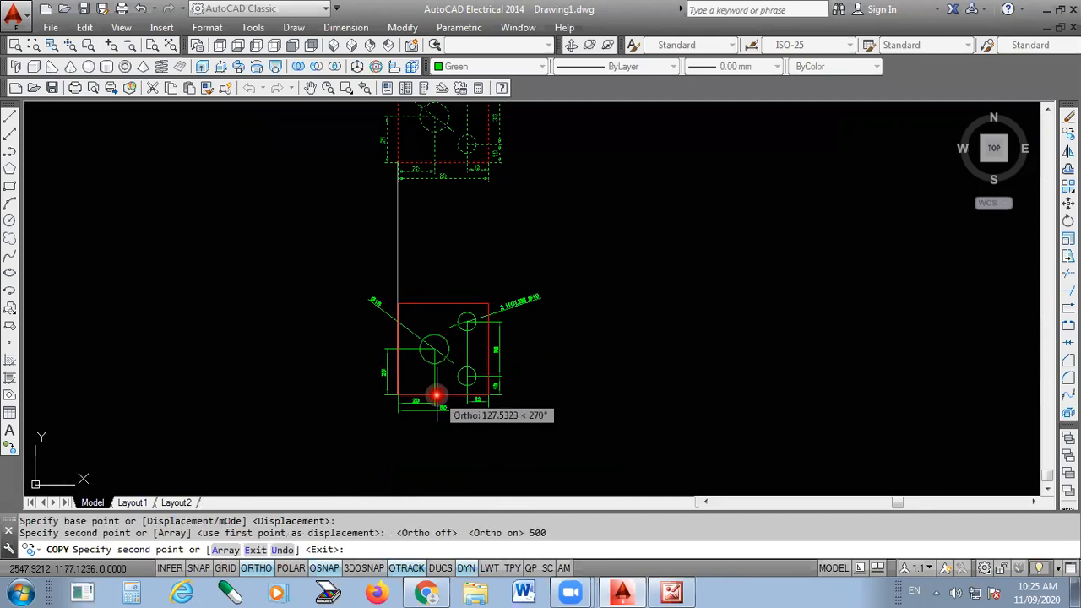
{"action": "key", "text": "Return"}
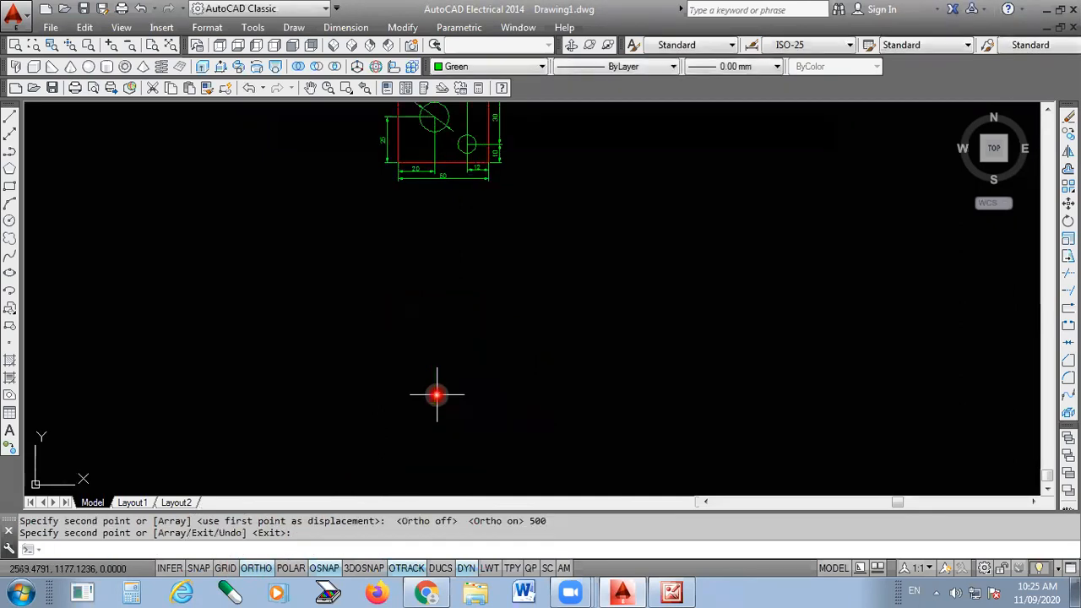
- Examine the original plate and its copy, including their lower-left corners and the spacing between them
{"action": "scroll", "coordinate": [470, 312], "scroll_direction": "down", "scroll_amount": 10}
{"action": "scroll", "coordinate": [471, 331], "scroll_direction": "up", "scroll_amount": 2}
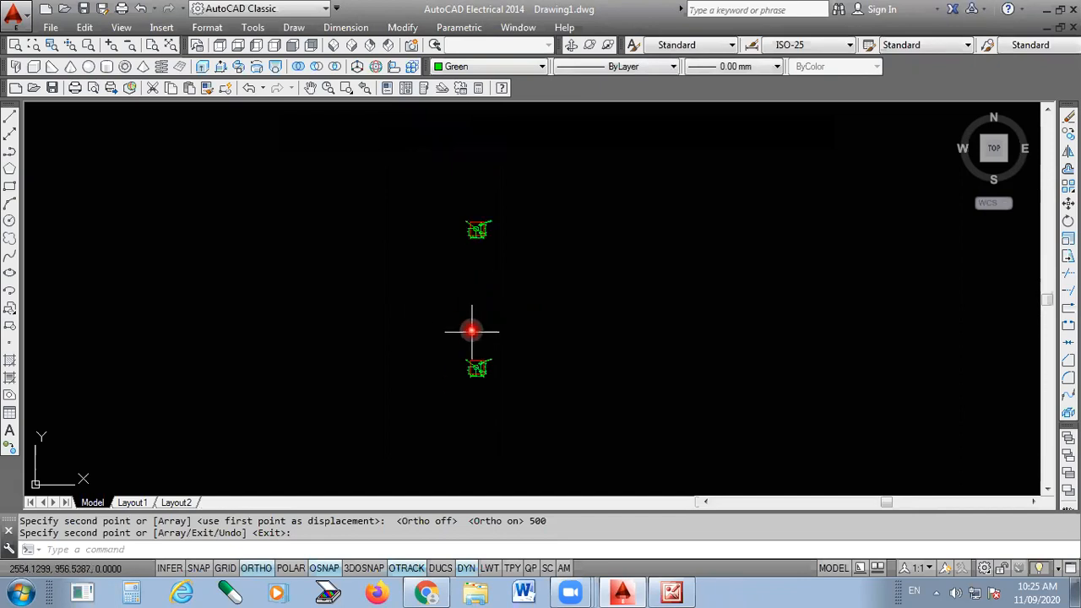
{"action": "scroll", "coordinate": [471, 330], "scroll_direction": "up", "scroll_amount": 2}
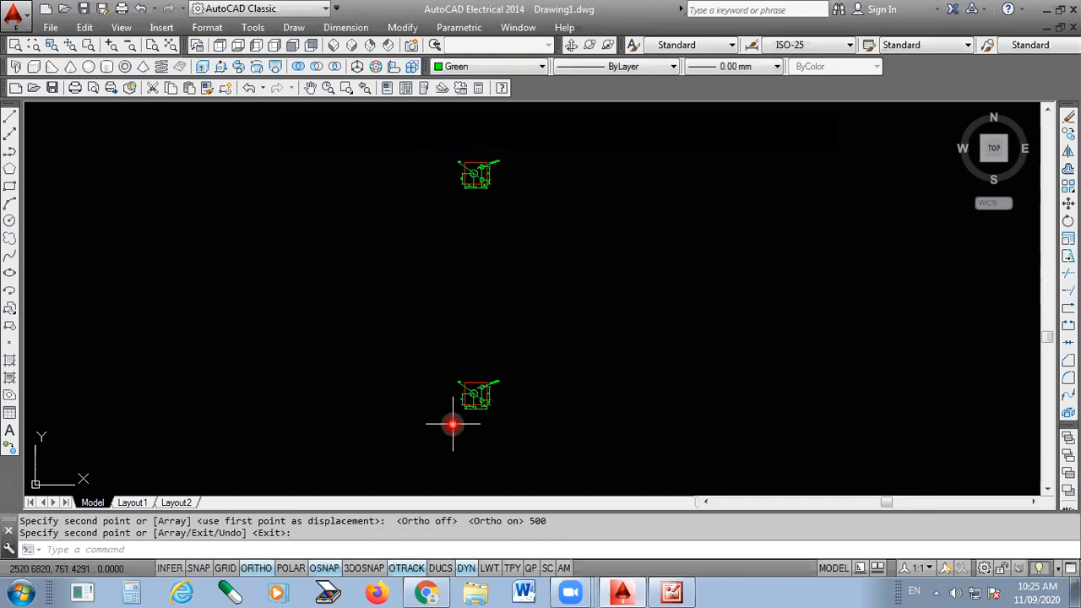
{"action": "scroll", "coordinate": [452, 424], "scroll_direction": "up", "scroll_amount": 10}
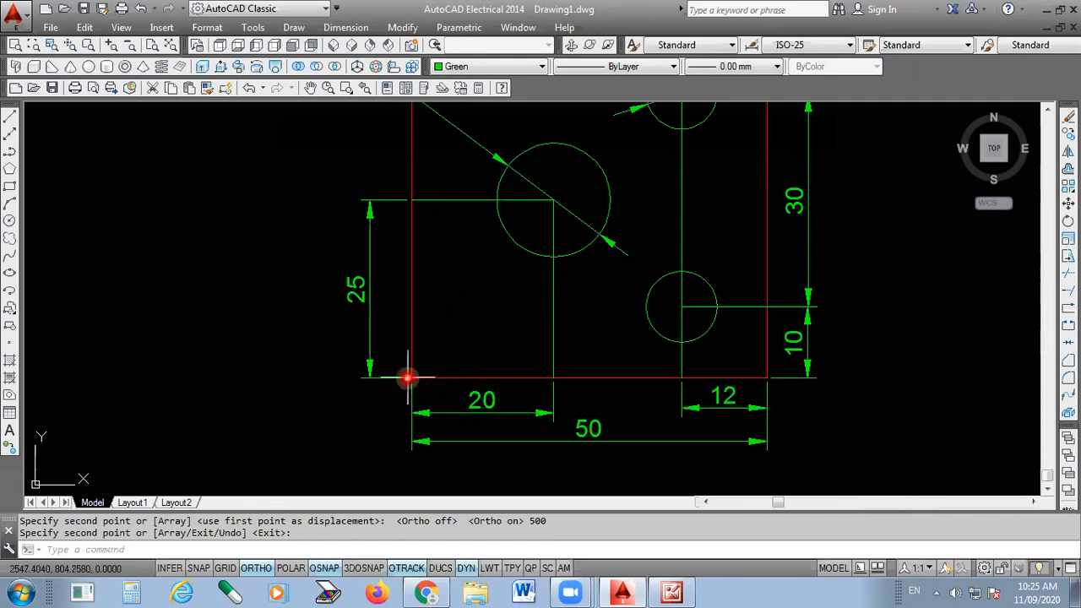
{"action": "scroll", "coordinate": [408, 377], "scroll_direction": "down", "scroll_amount": 8}
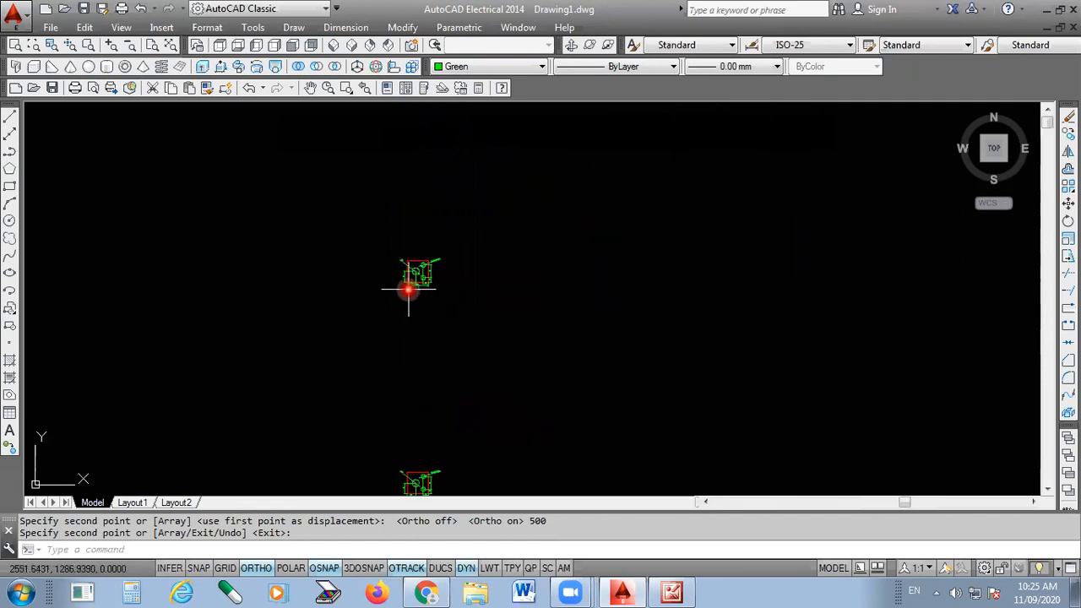
{"action": "scroll", "coordinate": [408, 289], "scroll_direction": "up", "scroll_amount": 3}
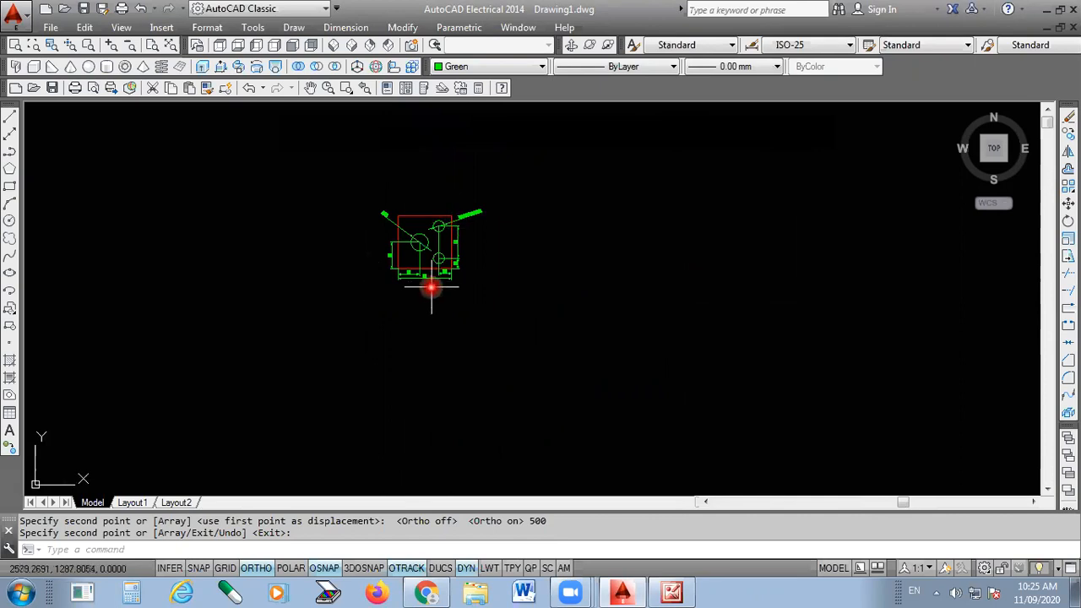
{"action": "scroll", "coordinate": [506, 184], "scroll_direction": "down", "scroll_amount": 3}
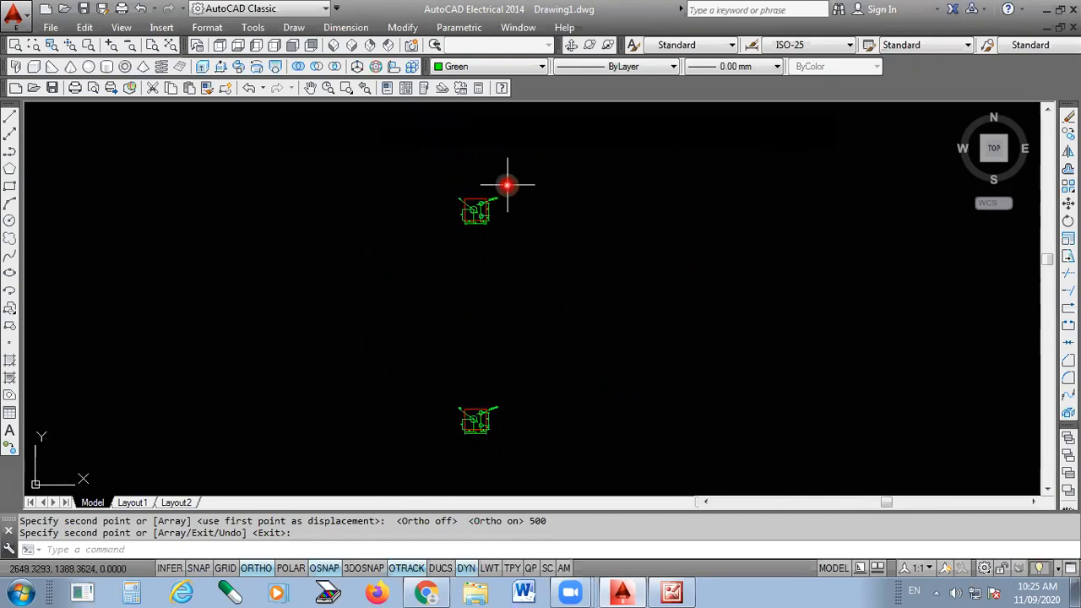
- Add a vertical linear dimension between the lower-left corners of the two plates, placing its line to their left
{"action": "left_click", "coordinate": [342, 28]}
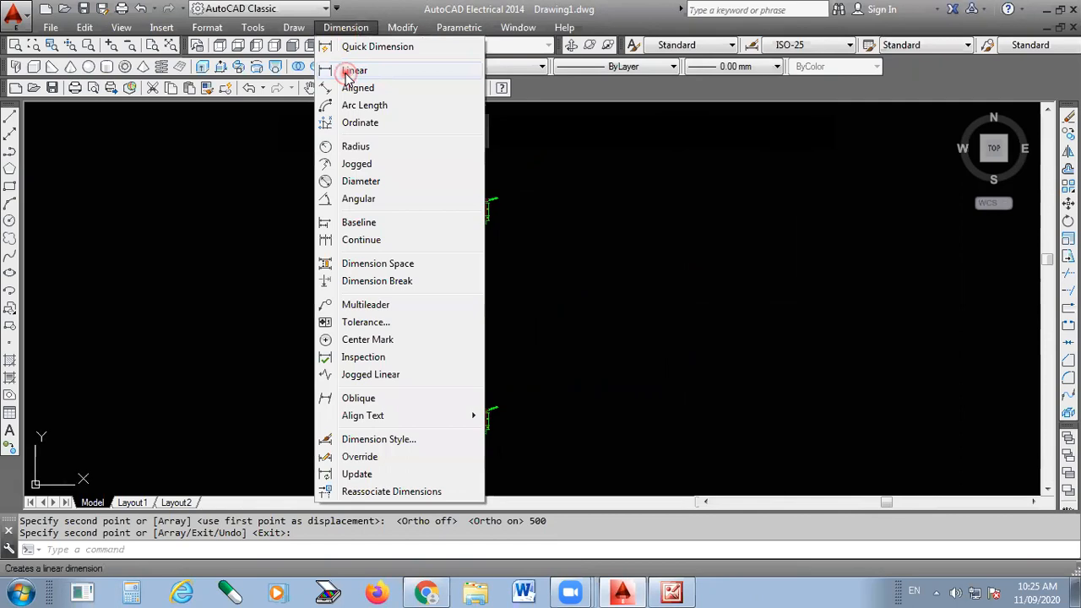
{"action": "left_click", "coordinate": [353, 71]}
{"action": "scroll", "coordinate": [482, 222], "scroll_direction": "up", "scroll_amount": 5}
{"action": "scroll", "coordinate": [397, 236], "scroll_direction": "up", "scroll_amount": 5}
{"action": "left_click", "coordinate": [431, 280]}
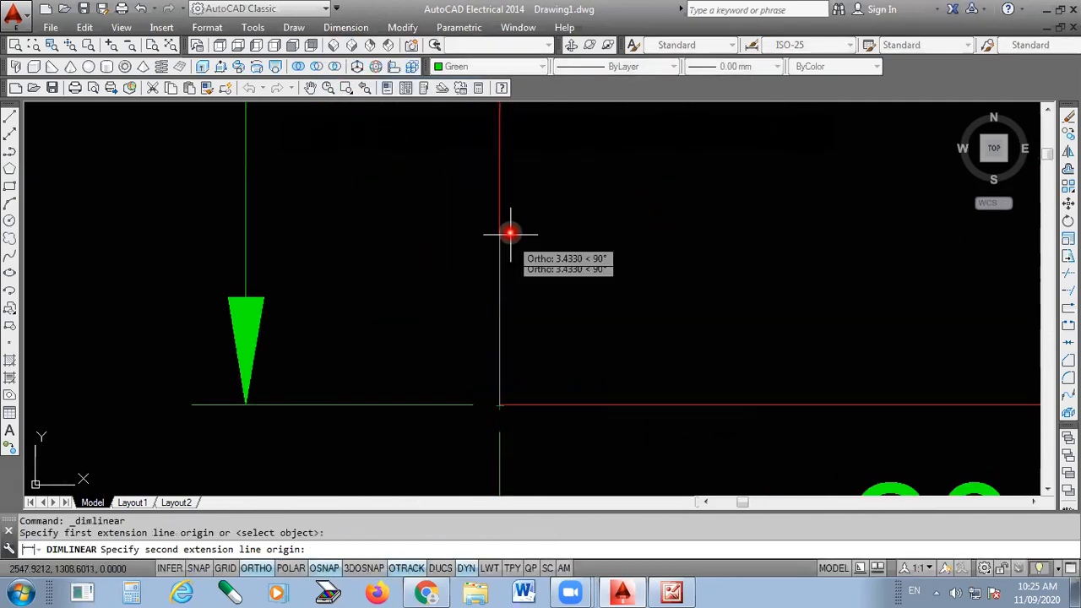
{"action": "scroll", "coordinate": [510, 224], "scroll_direction": "down", "scroll_amount": 10}
{"action": "scroll", "coordinate": [500, 414], "scroll_direction": "up", "scroll_amount": 10}
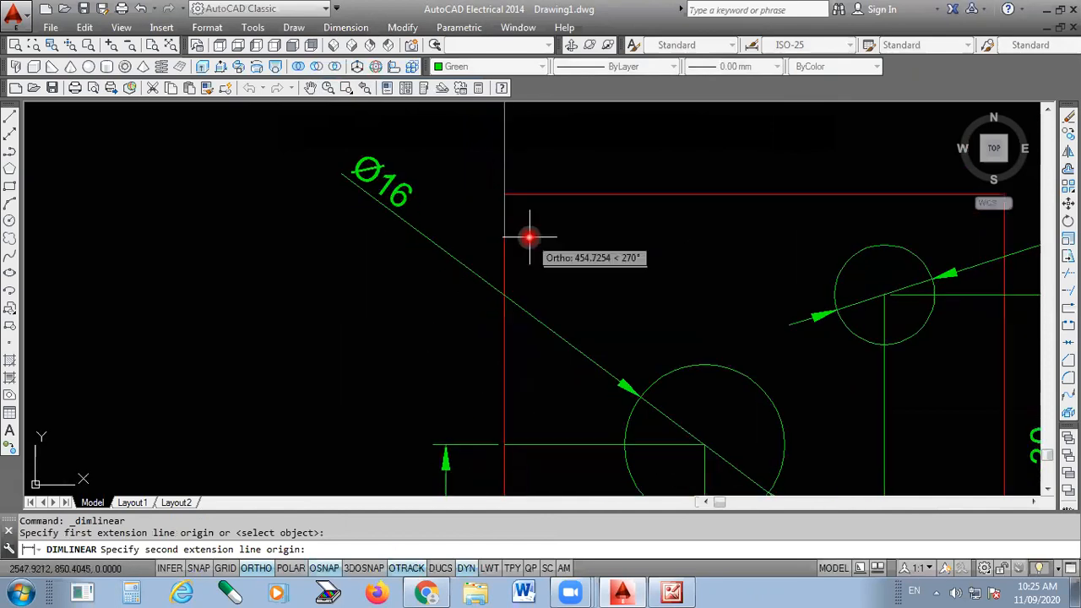
{"action": "scroll", "coordinate": [507, 314], "scroll_direction": "down", "scroll_amount": 6}
{"action": "scroll", "coordinate": [518, 411], "scroll_direction": "up", "scroll_amount": 8}
{"action": "scroll", "coordinate": [517, 411], "scroll_direction": "up", "scroll_amount": 4}
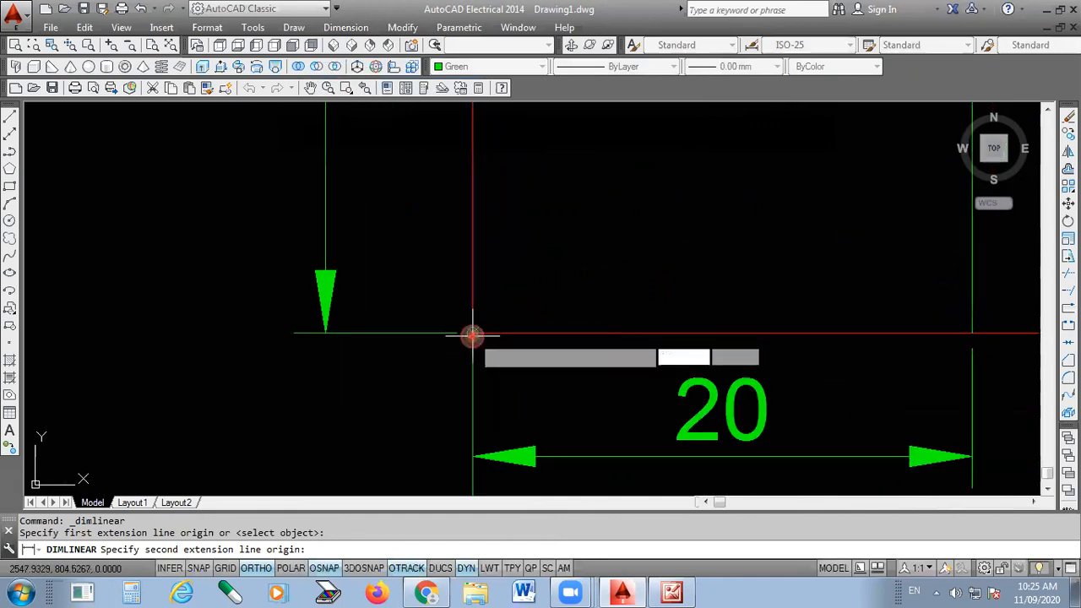
{"action": "left_click", "coordinate": [472, 335]}
{"action": "scroll", "coordinate": [518, 379], "scroll_direction": "down", "scroll_amount": 10}
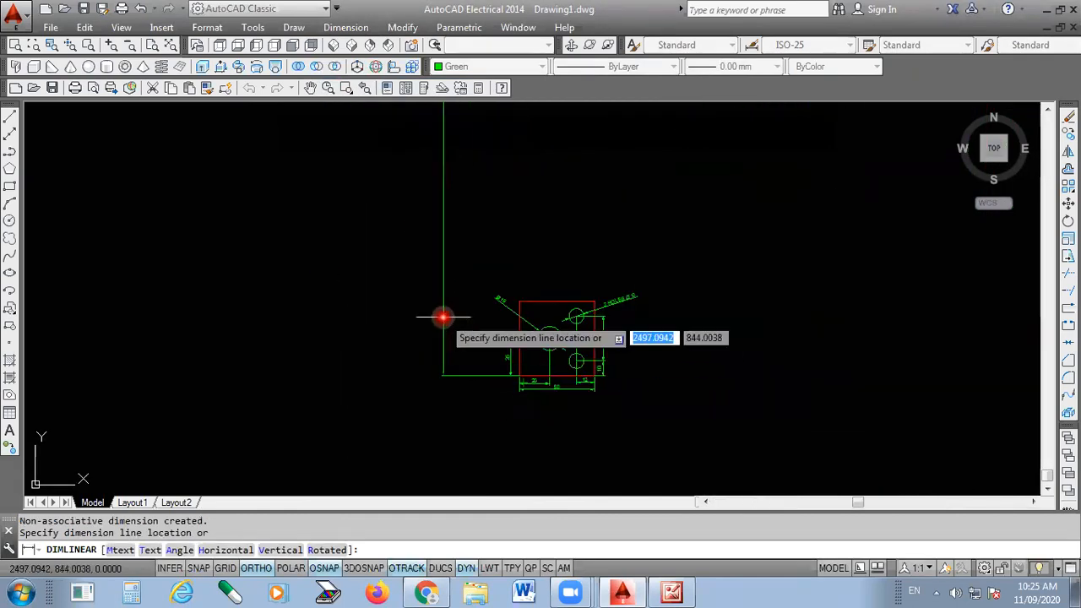
{"action": "left_click", "coordinate": [423, 296]}
- Check the spacing text of the vertical linear dimension between the two plates and delete the dimension
{"action": "scroll", "coordinate": [459, 458], "scroll_direction": "down", "scroll_amount": 3}
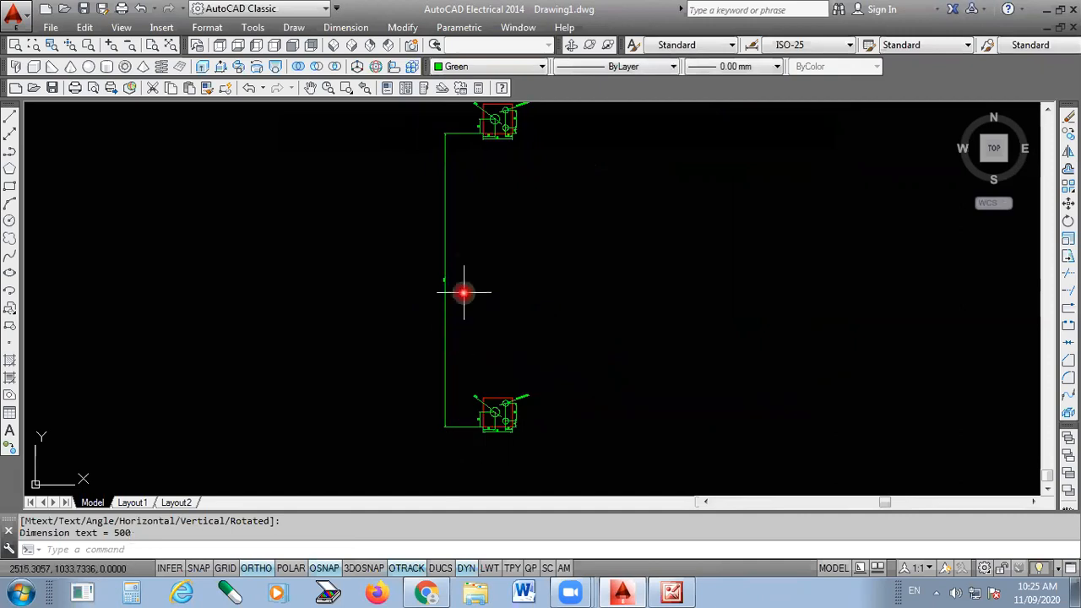
{"action": "scroll", "coordinate": [441, 269], "scroll_direction": "up", "scroll_amount": 3}
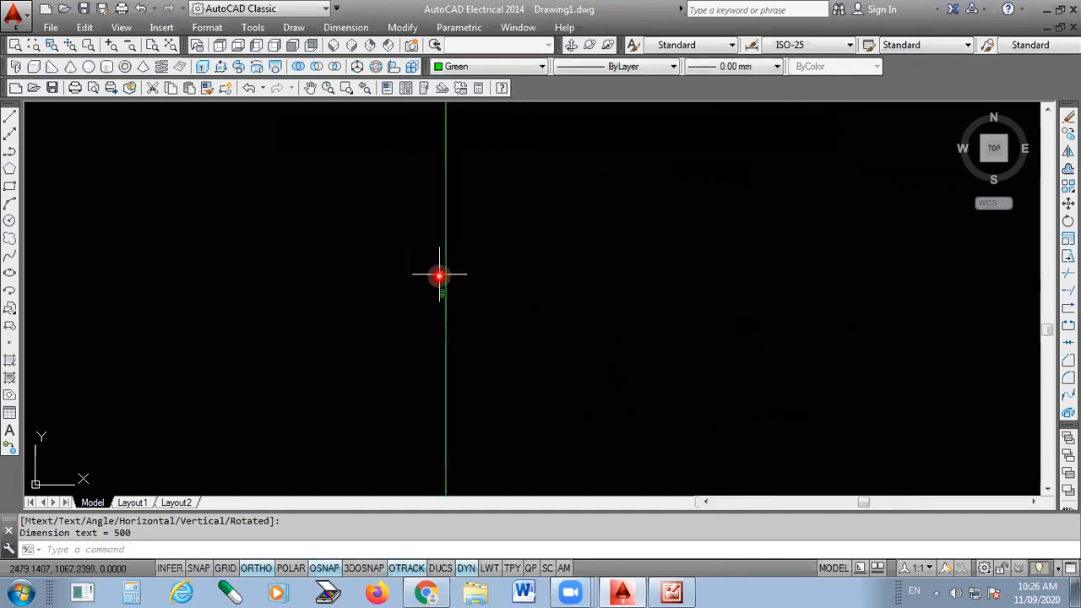
{"action": "scroll", "coordinate": [440, 292], "scroll_direction": "up", "scroll_amount": 4}
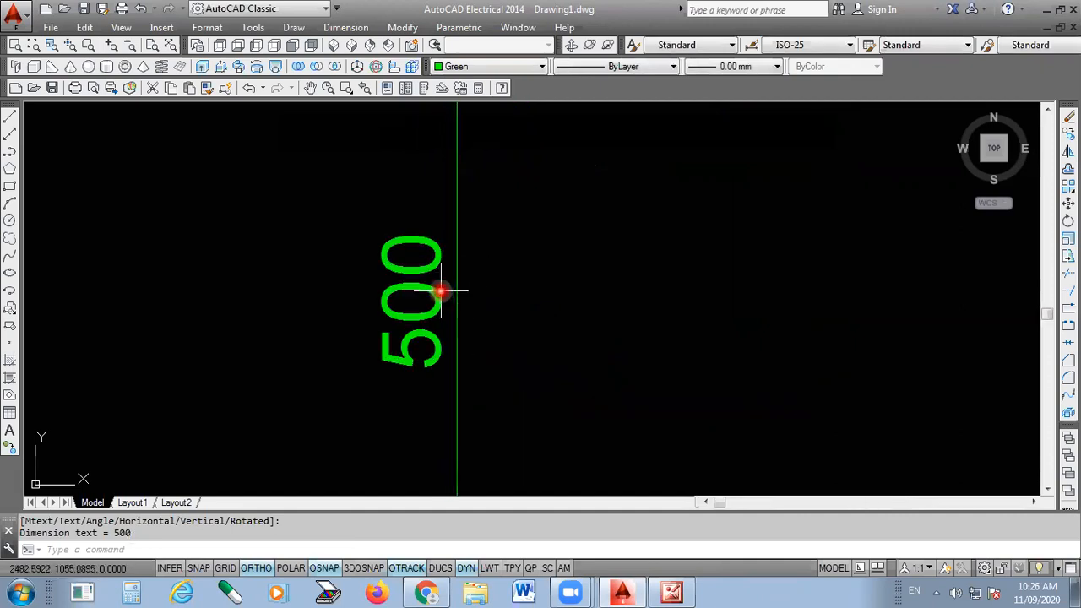
{"action": "scroll", "coordinate": [439, 291], "scroll_direction": "down", "scroll_amount": 5}
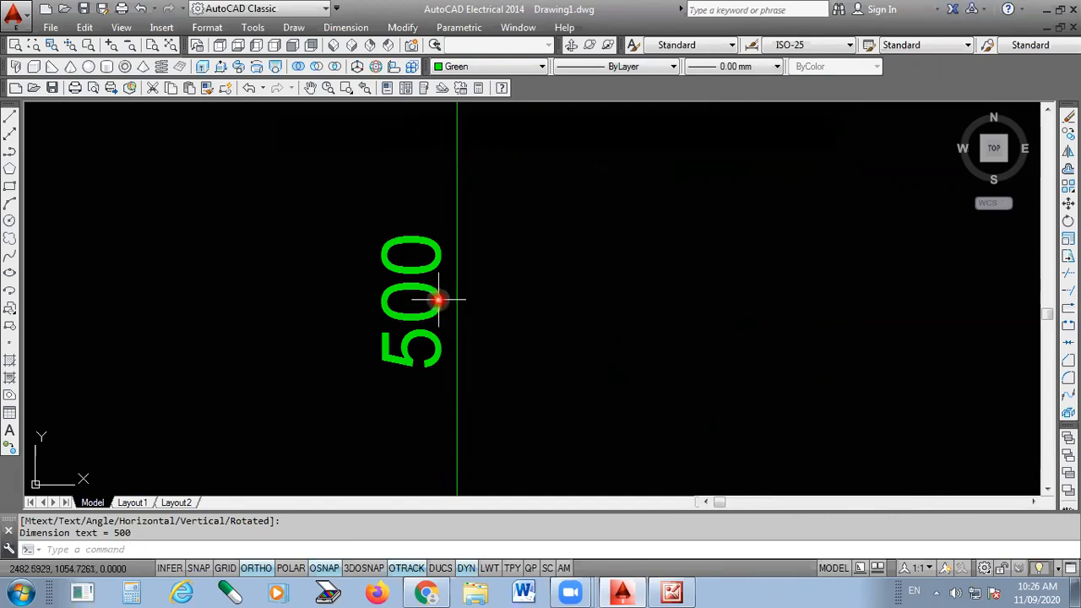
{"action": "left_click", "coordinate": [495, 285]}
{"action": "left_click", "coordinate": [348, 343]}
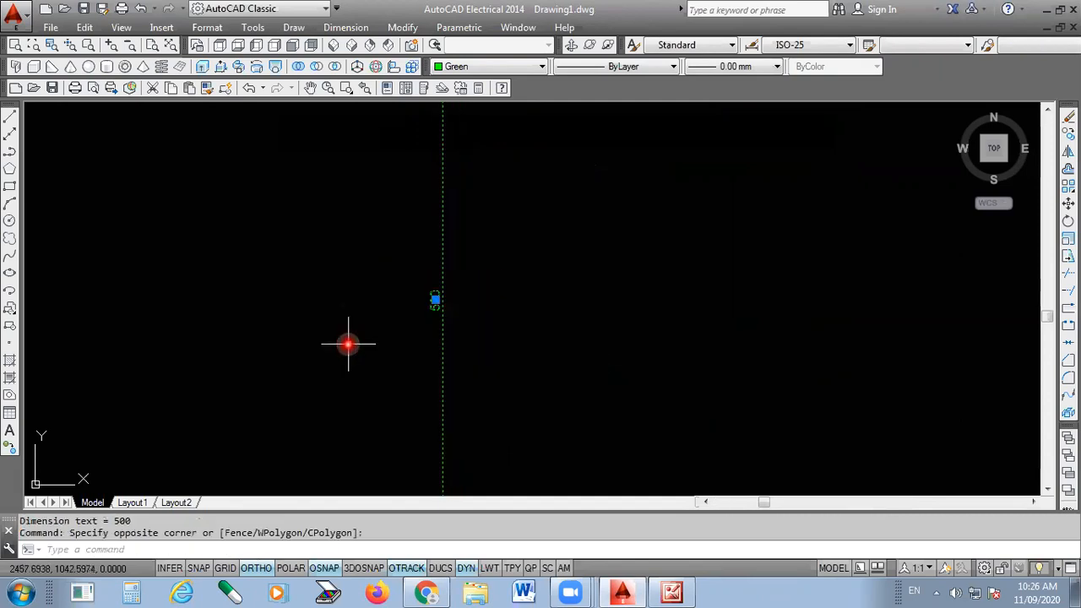
{"action": "key", "text": "Delete"}
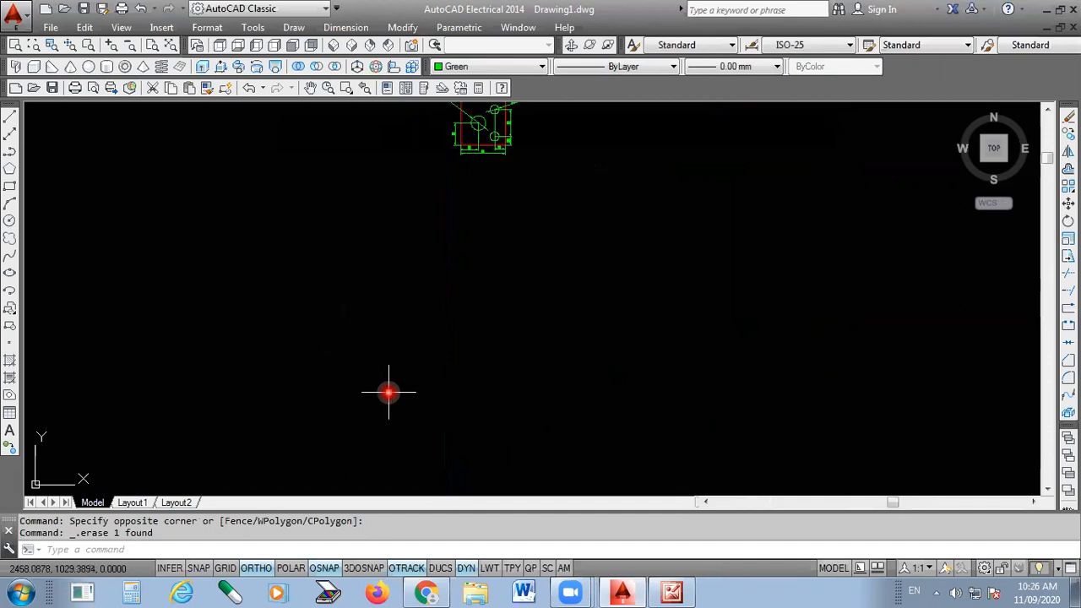
- Delete the lower plate copy together with all its dimensions
{"action": "left_click", "coordinate": [445, 414]}
{"action": "left_click", "coordinate": [383, 467]}
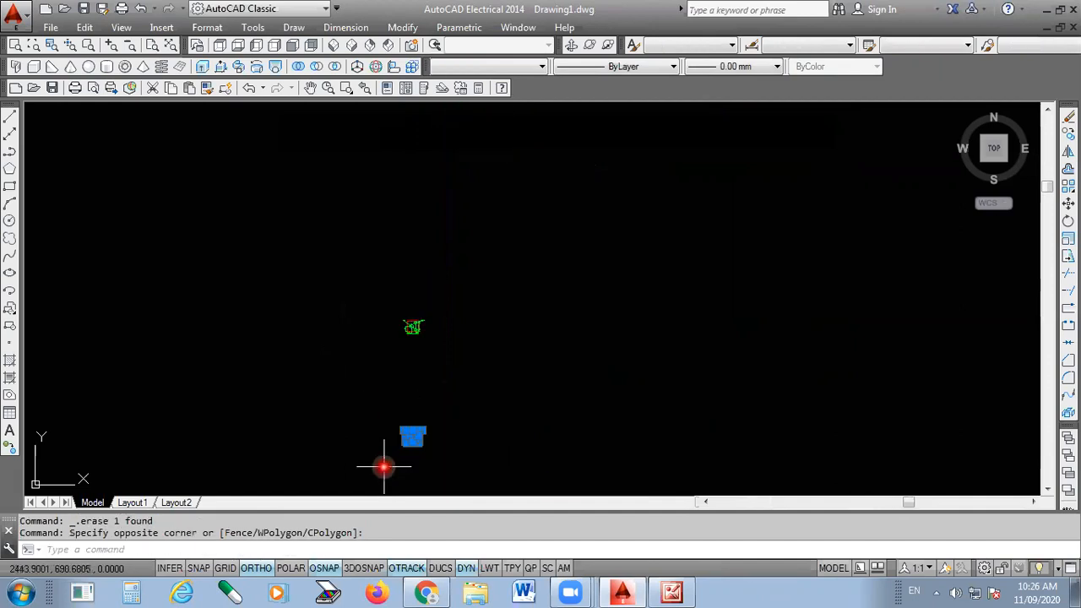
{"action": "key", "text": "Delete"}
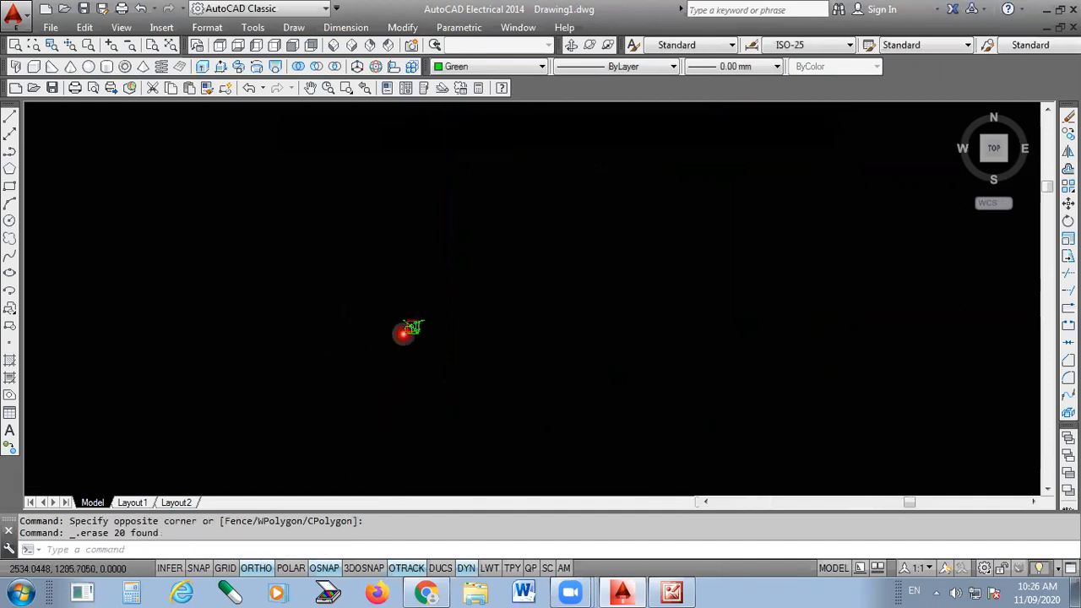
- Draw a rectangle larger than the plate in the empty space to the right of the plate drawing
{"action": "scroll", "coordinate": [403, 334], "scroll_direction": "up", "scroll_amount": 5}
{"action": "scroll", "coordinate": [346, 422], "scroll_direction": "down", "scroll_amount": 2}
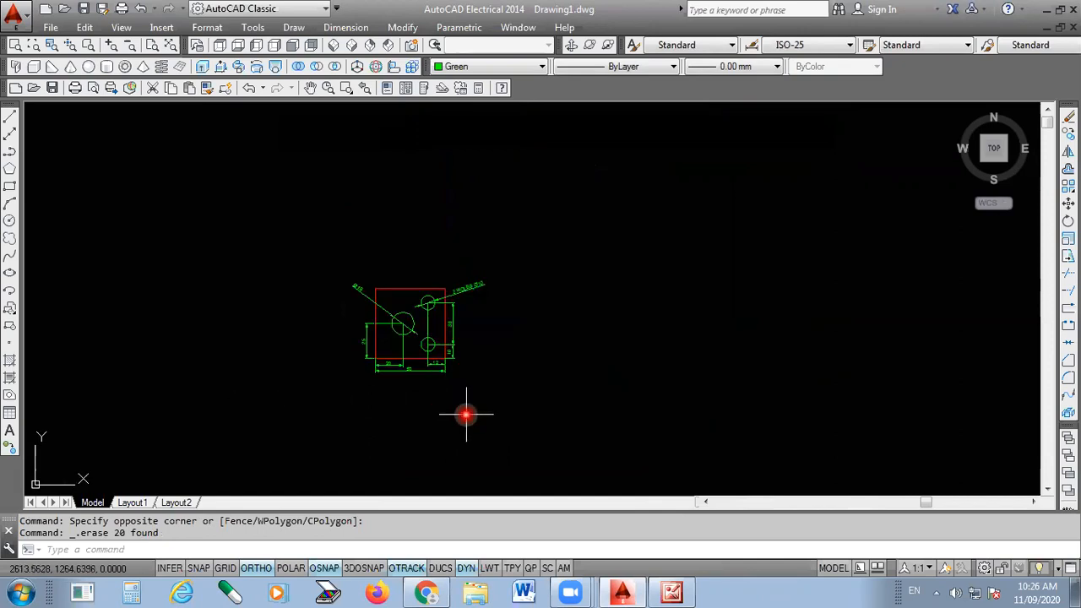
{"action": "scroll", "coordinate": [522, 354], "scroll_direction": "up", "scroll_amount": 2}
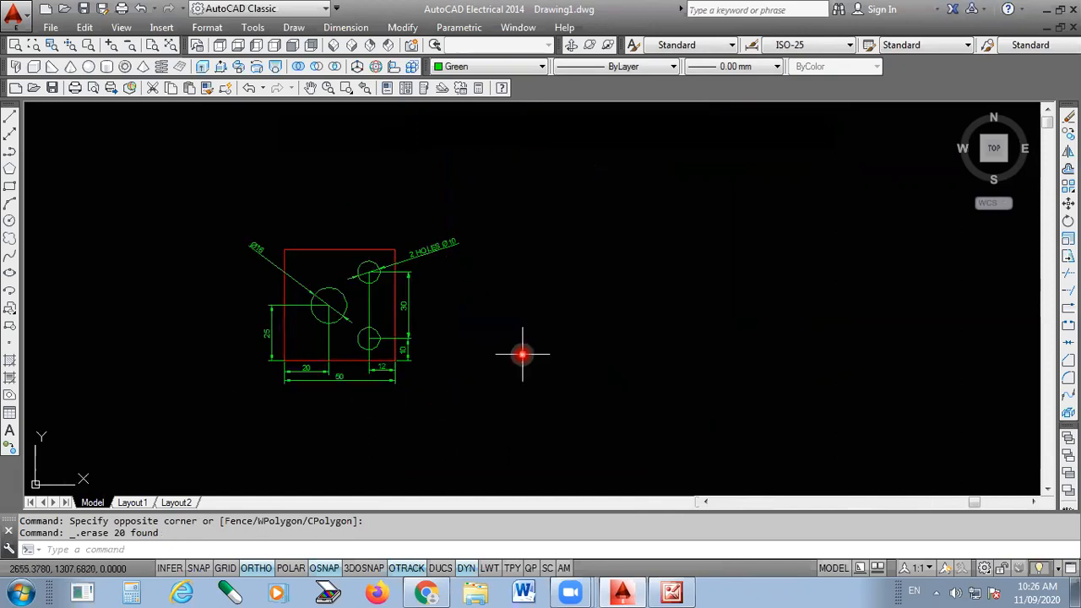
{"action": "left_click", "coordinate": [11, 193]}
{"action": "left_click", "coordinate": [590, 227]}
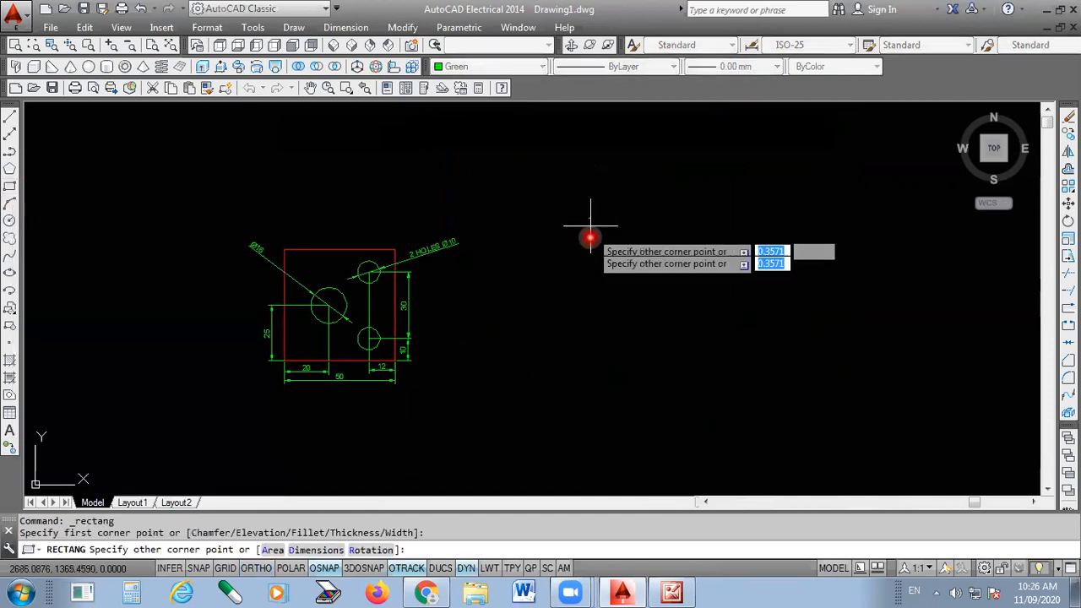
{"action": "left_click", "coordinate": [857, 424]}
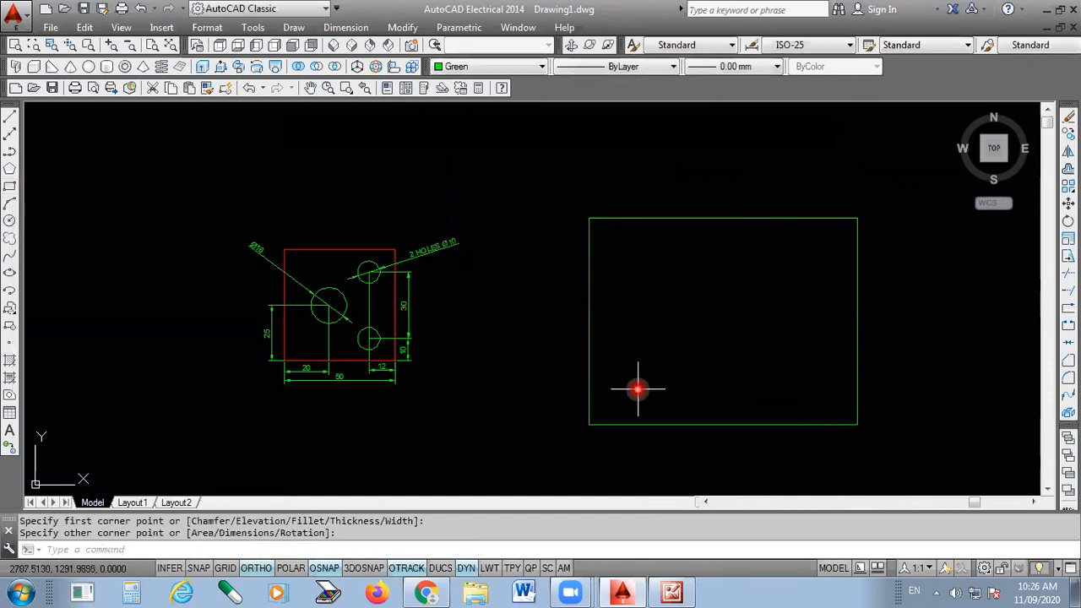
- Start copying the whole dimensioned plate, using its lower-right corner as the base point
{"action": "scroll", "coordinate": [277, 392], "scroll_direction": "down", "scroll_amount": 2}
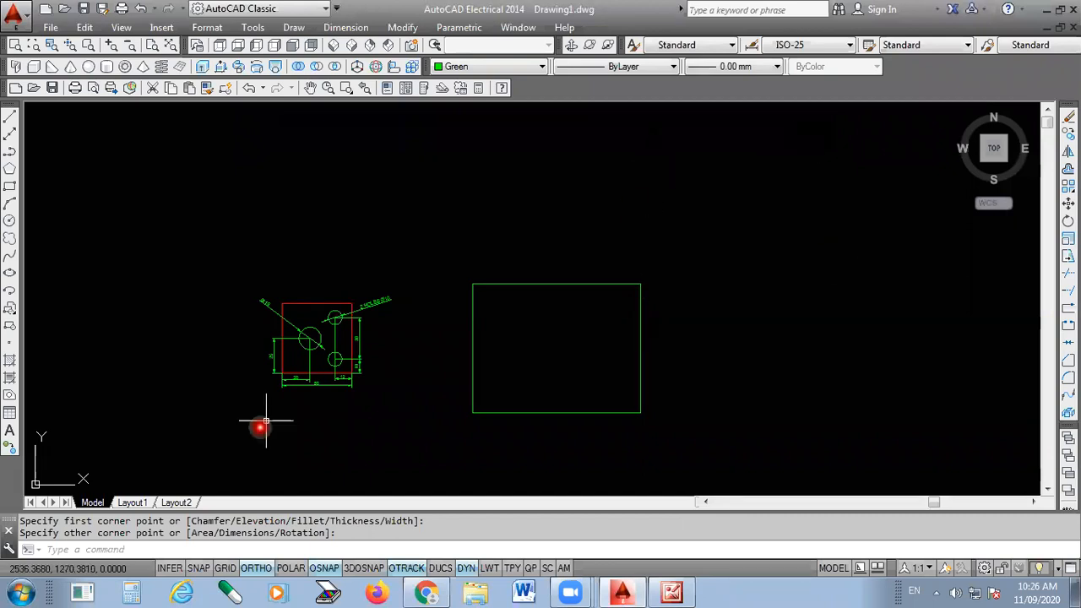
{"action": "scroll", "coordinate": [358, 399], "scroll_direction": "up", "scroll_amount": 2}
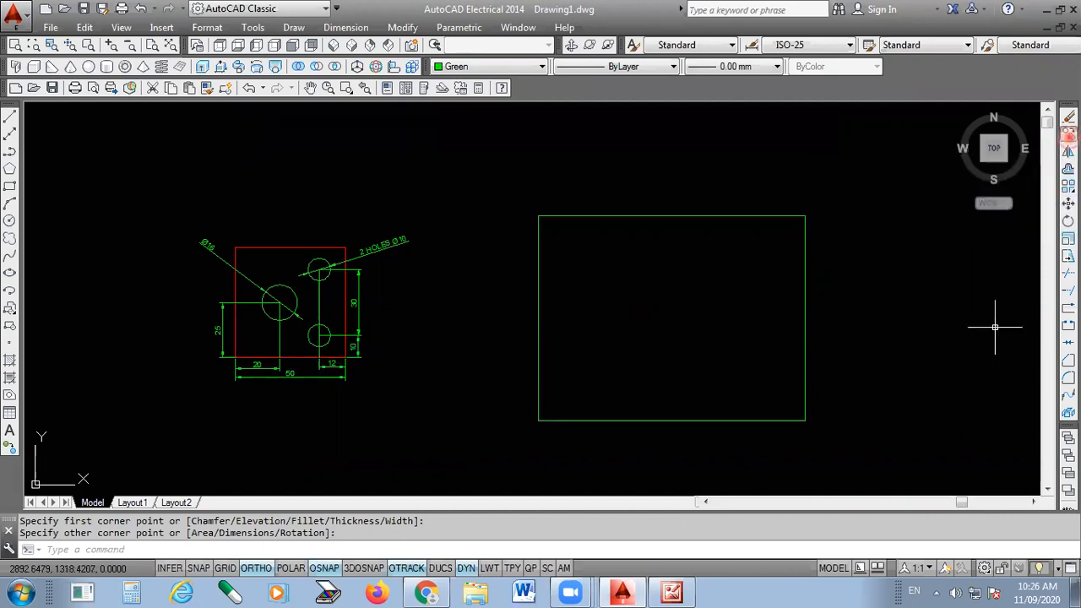
{"action": "left_click", "coordinate": [1068, 135]}
{"action": "left_click", "coordinate": [447, 210]}
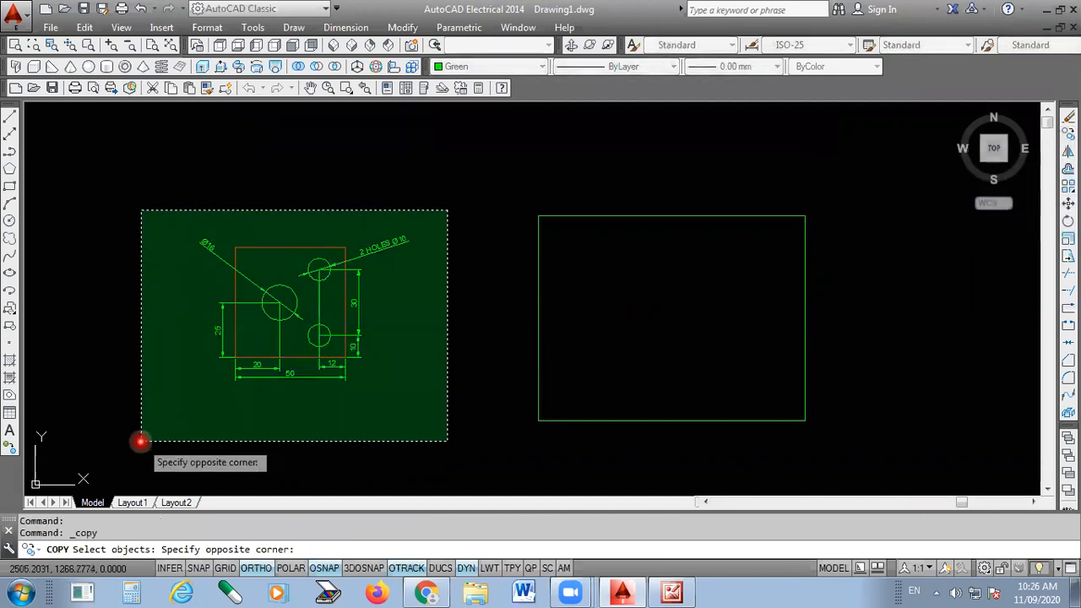
{"action": "left_click", "coordinate": [140, 442]}
{"action": "key", "text": "Return"}
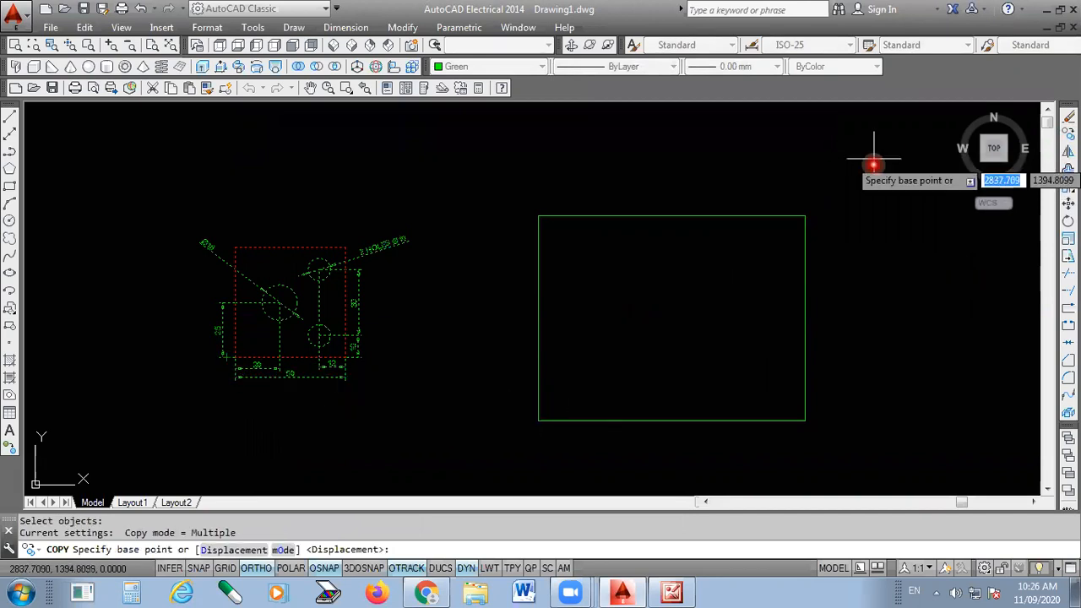
{"action": "scroll", "coordinate": [328, 373], "scroll_direction": "up", "scroll_amount": 5}
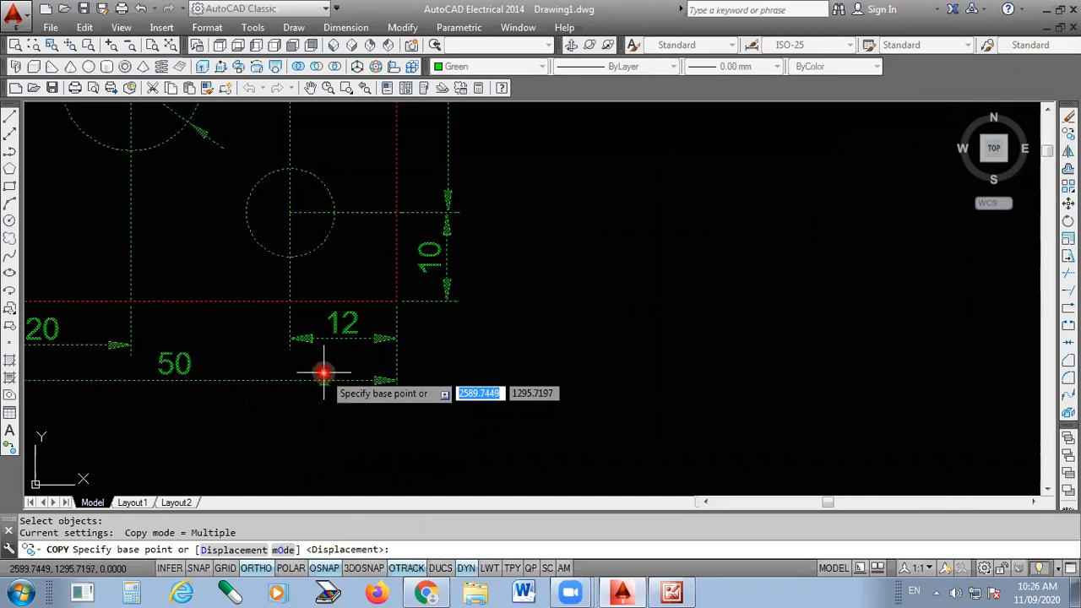
{"action": "left_click", "coordinate": [396, 301]}
- Turn Ortho mode off while the plate copy is being positioned
{"action": "scroll", "coordinate": [372, 332], "scroll_direction": "down", "scroll_amount": 2}
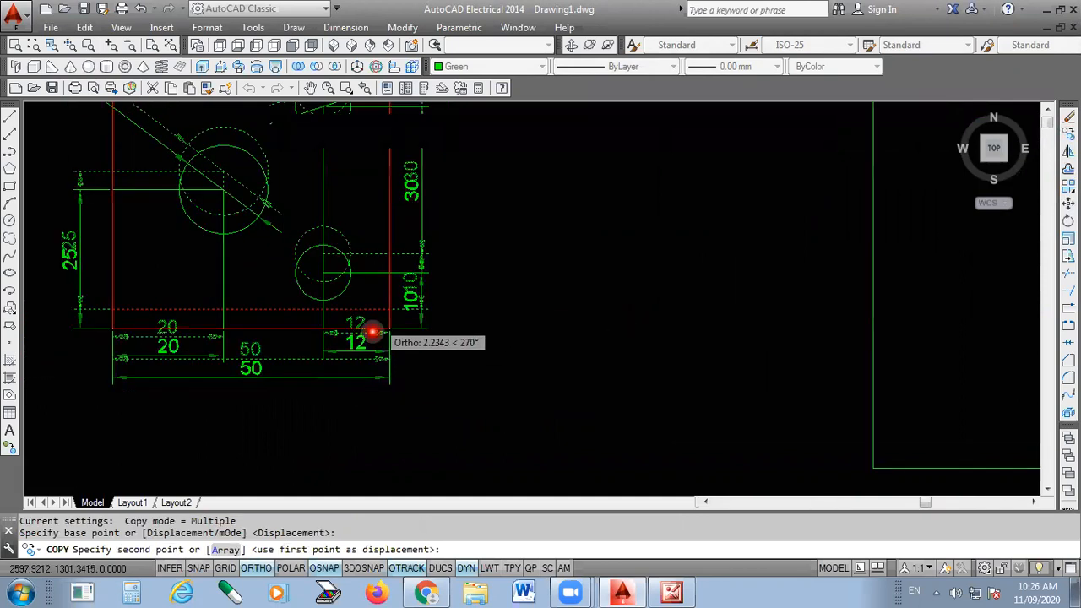
{"action": "scroll", "coordinate": [372, 331], "scroll_direction": "down", "scroll_amount": 3}
{"action": "left_click", "coordinate": [256, 569]}
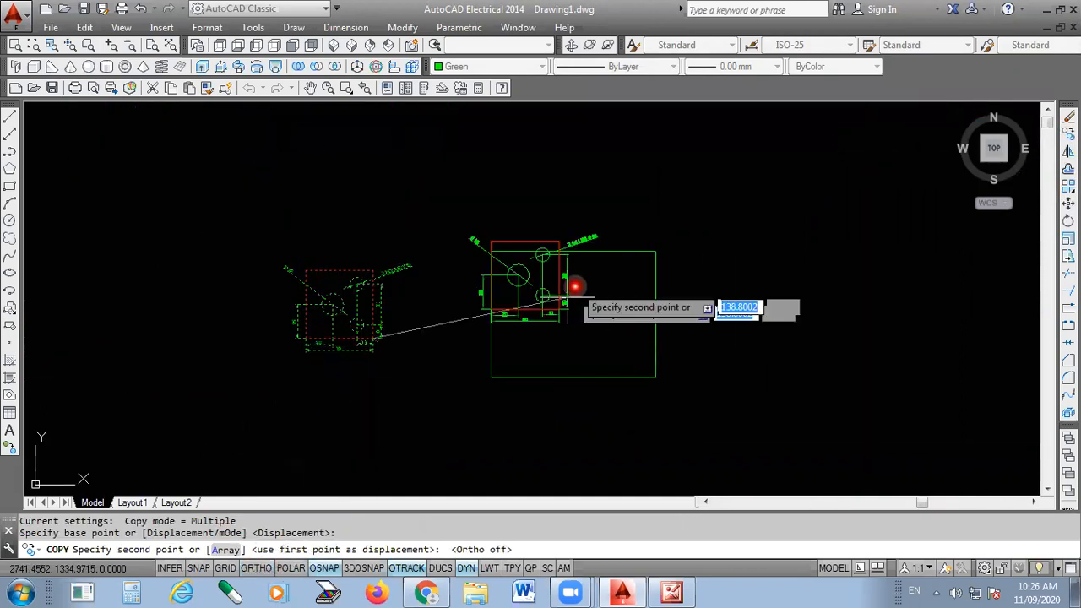
- Try aligning the copy's lower-left corner with the rectangle's upper-right corner while holding the copy by its lower-right corner, and cancel the copy
{"action": "scroll", "coordinate": [664, 252], "scroll_direction": "up", "scroll_amount": 4}
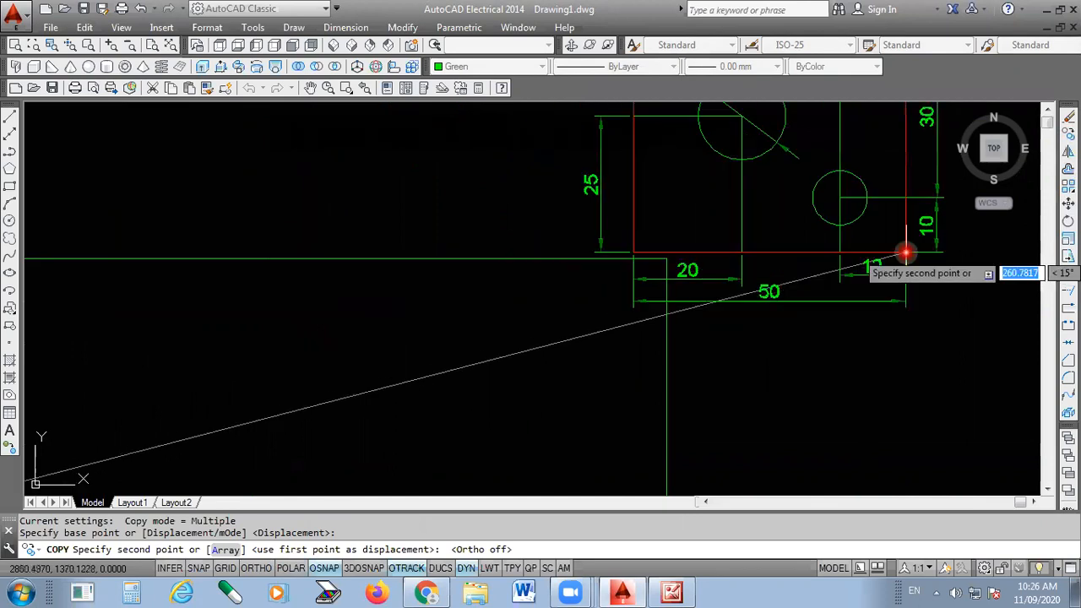
{"action": "scroll", "coordinate": [936, 273], "scroll_direction": "up", "scroll_amount": 4}
{"action": "scroll", "coordinate": [900, 280], "scroll_direction": "down", "scroll_amount": 2}
{"action": "scroll", "coordinate": [907, 282], "scroll_direction": "down", "scroll_amount": 2}
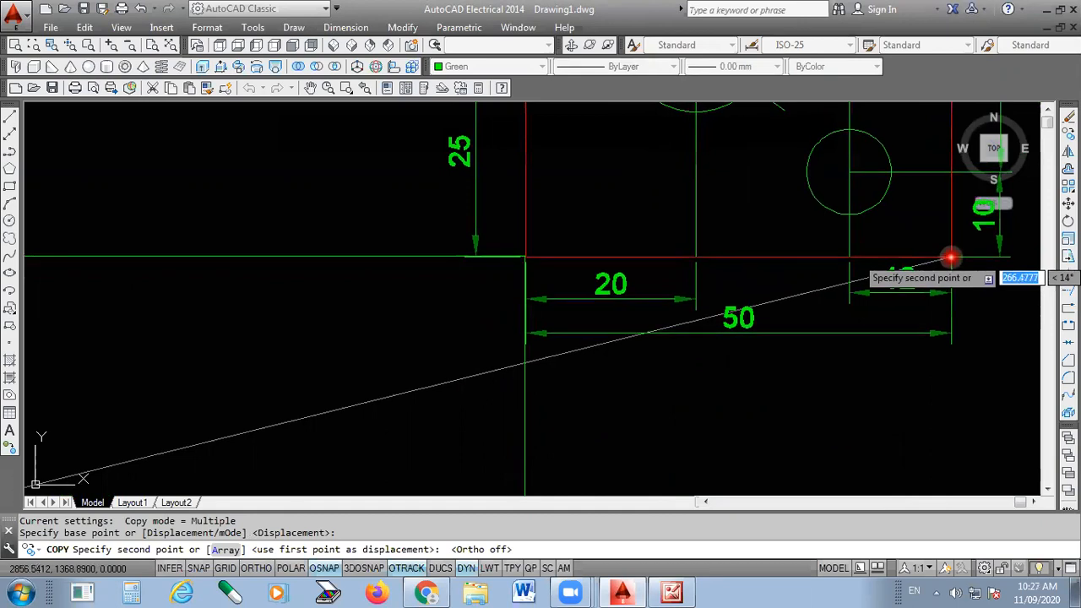
{"action": "scroll", "coordinate": [920, 275], "scroll_direction": "down", "scroll_amount": 6}
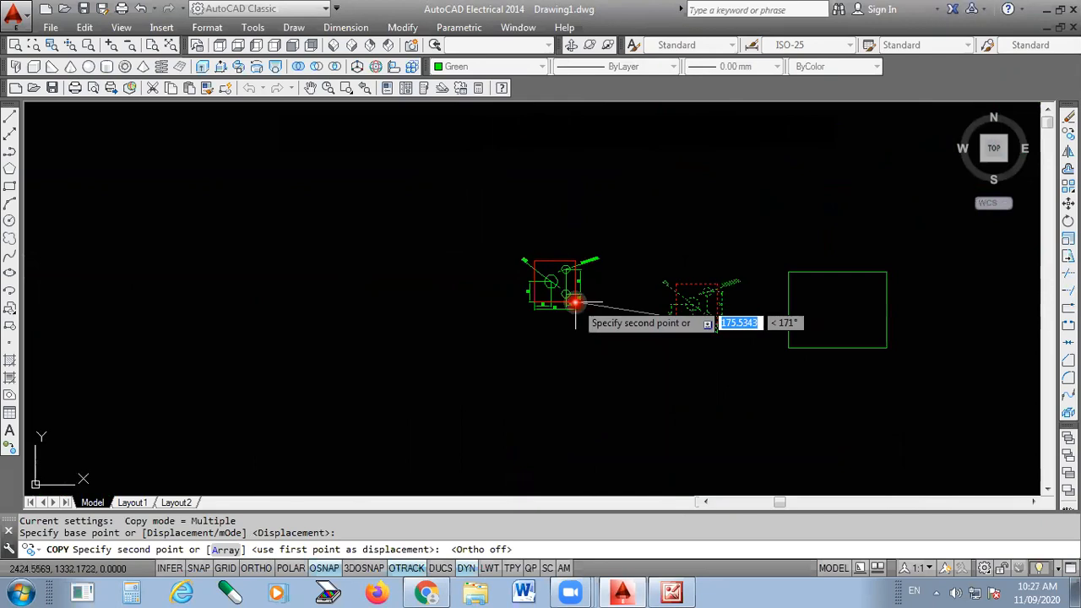
{"action": "key", "text": "Escape"}
- Start copying the whole dimensioned plate again, using its lower-left corner as the base point
{"action": "scroll", "coordinate": [749, 314], "scroll_direction": "up", "scroll_amount": 3}
{"action": "scroll", "coordinate": [750, 314], "scroll_direction": "up", "scroll_amount": 2}
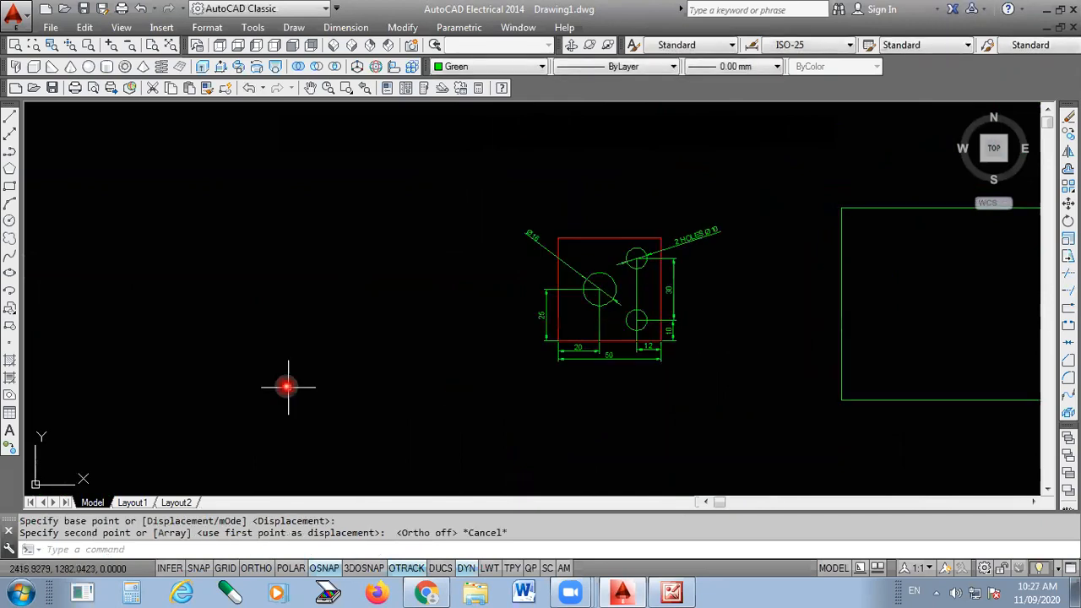
{"action": "scroll", "coordinate": [291, 386], "scroll_direction": "down", "scroll_amount": 2}
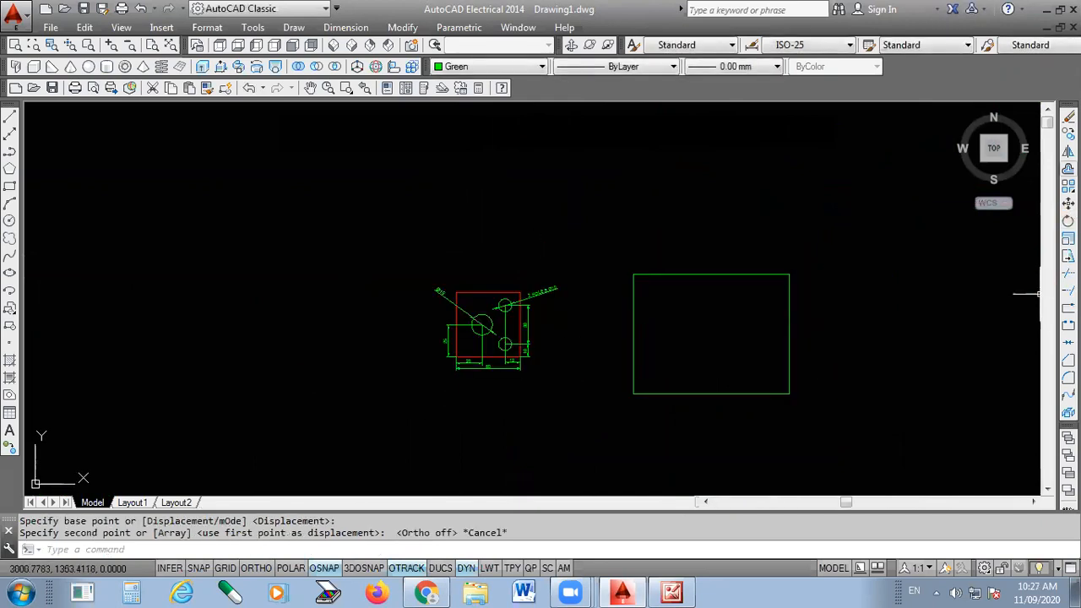
{"action": "left_click", "coordinate": [1068, 133]}
{"action": "left_click", "coordinate": [586, 250]}
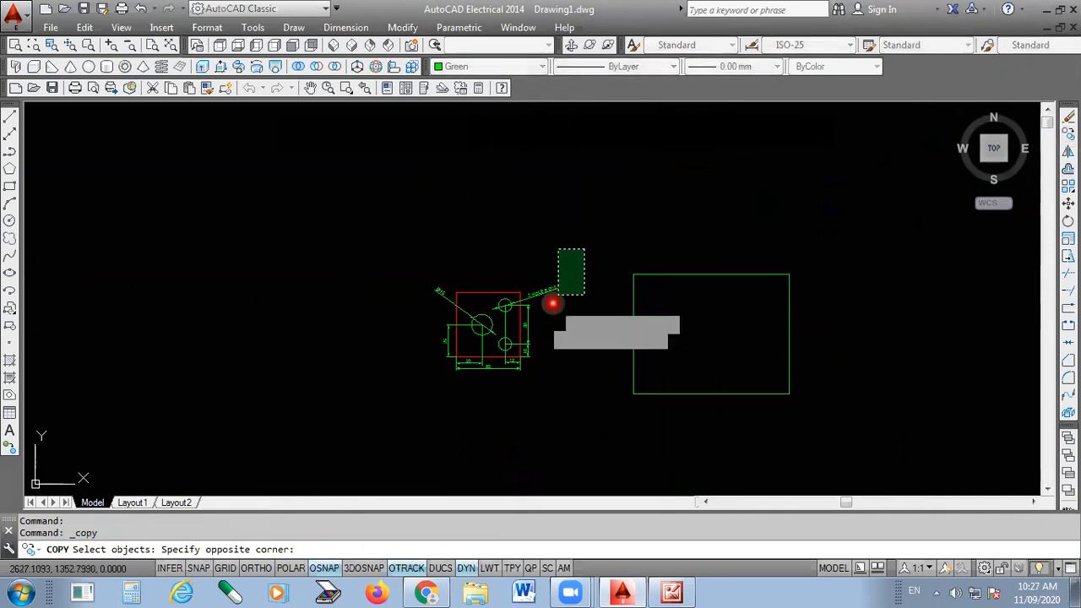
{"action": "left_click", "coordinate": [387, 437]}
{"action": "key", "text": "Return"}
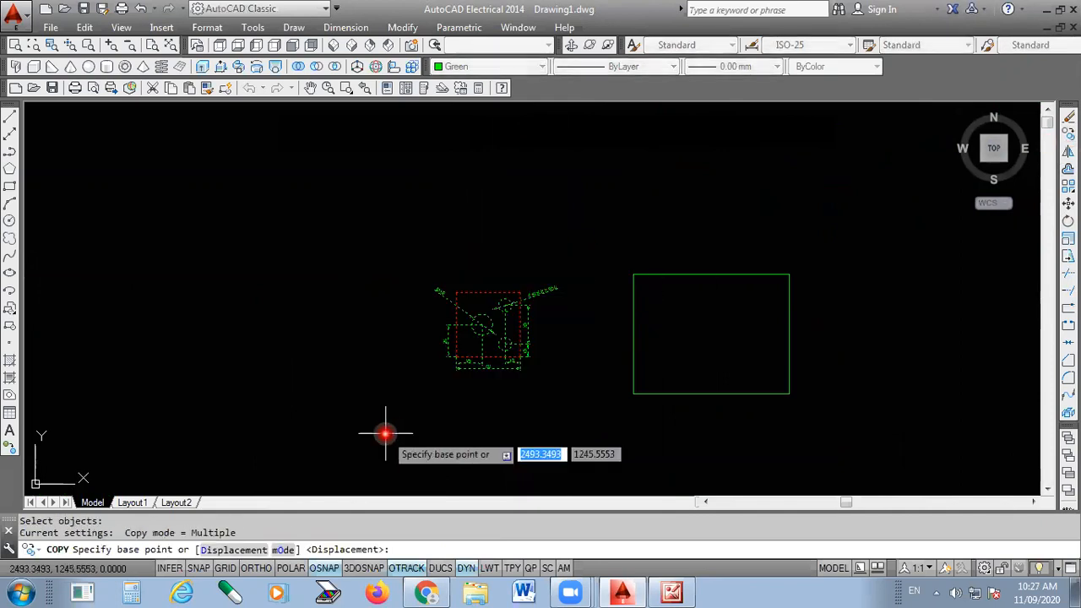
{"action": "scroll", "coordinate": [385, 434], "scroll_direction": "up", "scroll_amount": 6}
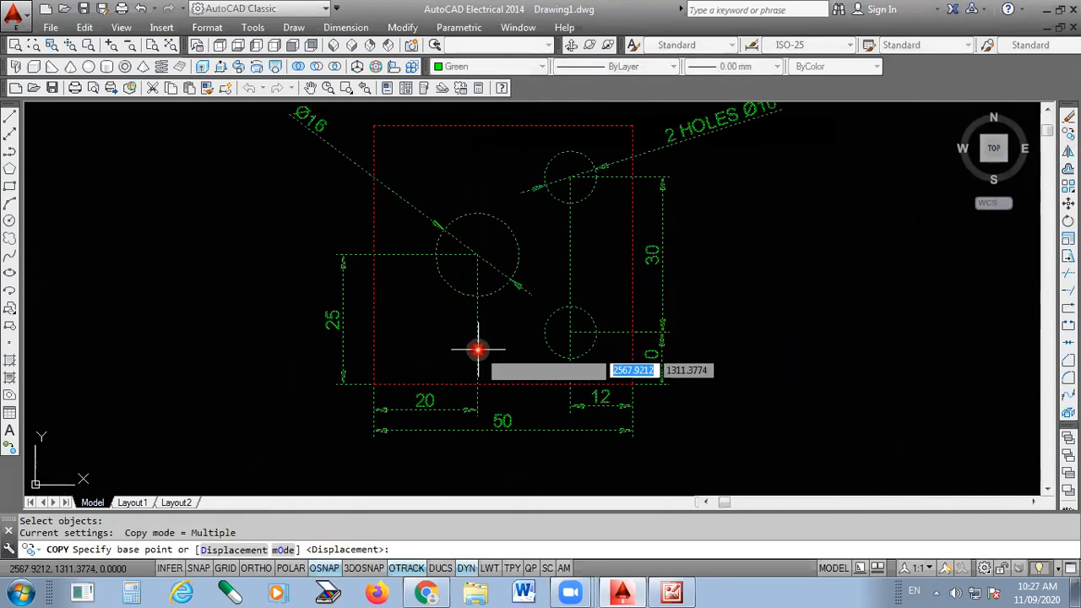
{"action": "left_click", "coordinate": [210, 410]}
- Place the plate copy with its lower-left corner on the rectangle's upper-right corner and finish copying
{"action": "scroll", "coordinate": [210, 410], "scroll_direction": "down", "scroll_amount": 6}
{"action": "scroll", "coordinate": [509, 357], "scroll_direction": "up", "scroll_amount": 4}
{"action": "left_click", "coordinate": [524, 298]}
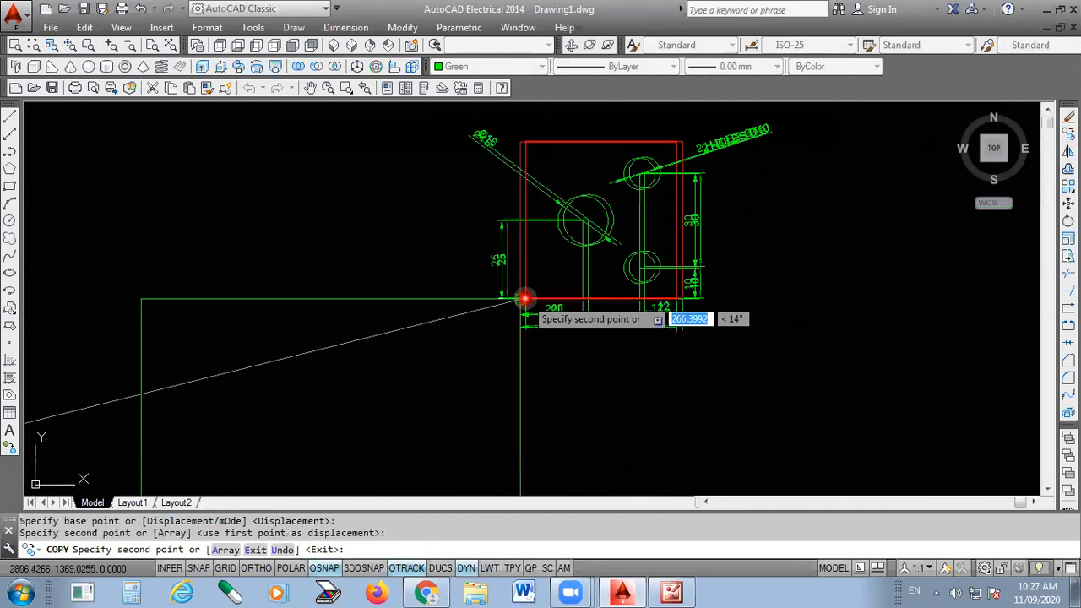
{"action": "scroll", "coordinate": [524, 298], "scroll_direction": "down", "scroll_amount": 6}
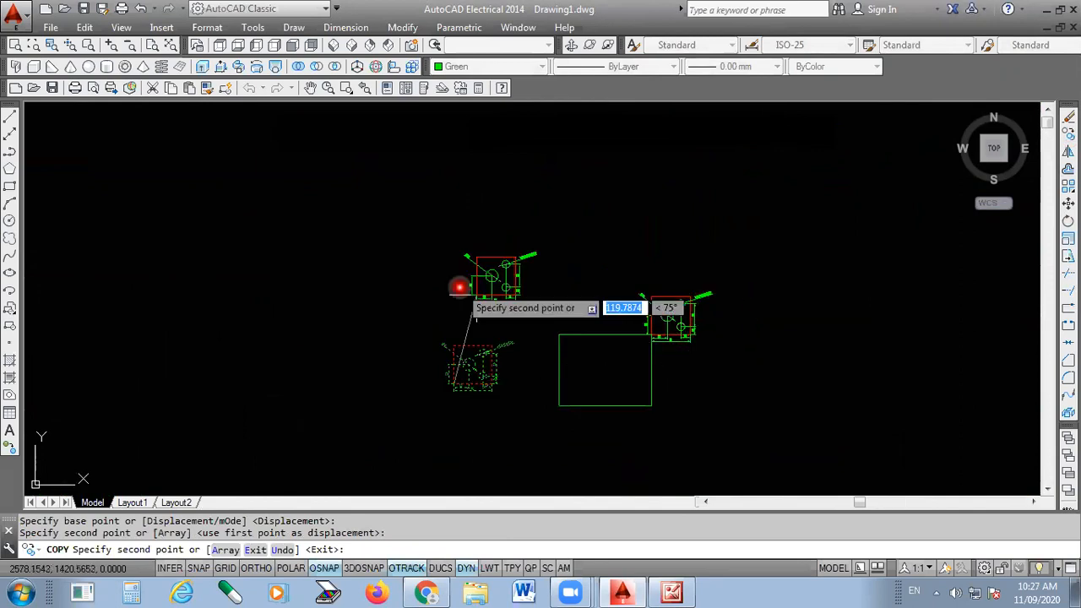
{"action": "right_click", "coordinate": [435, 274]}
{"action": "left_click", "coordinate": [473, 287]}
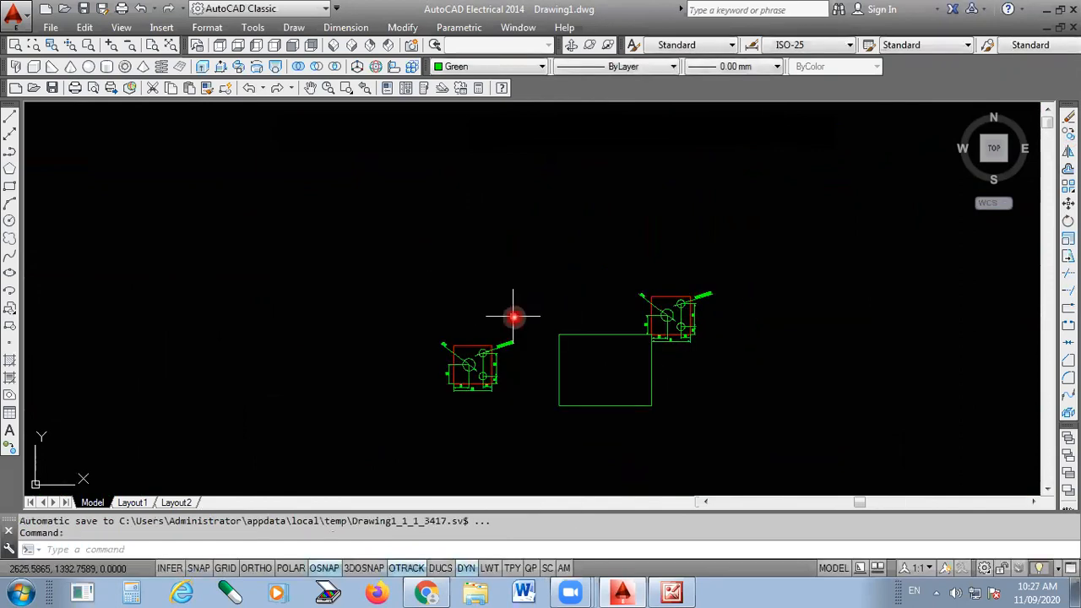
- Start copying the dimensioned plate that stands apart from the rectangle, using its lower-left corner as the base point
{"action": "scroll", "coordinate": [560, 398], "scroll_direction": "up", "scroll_amount": 2}
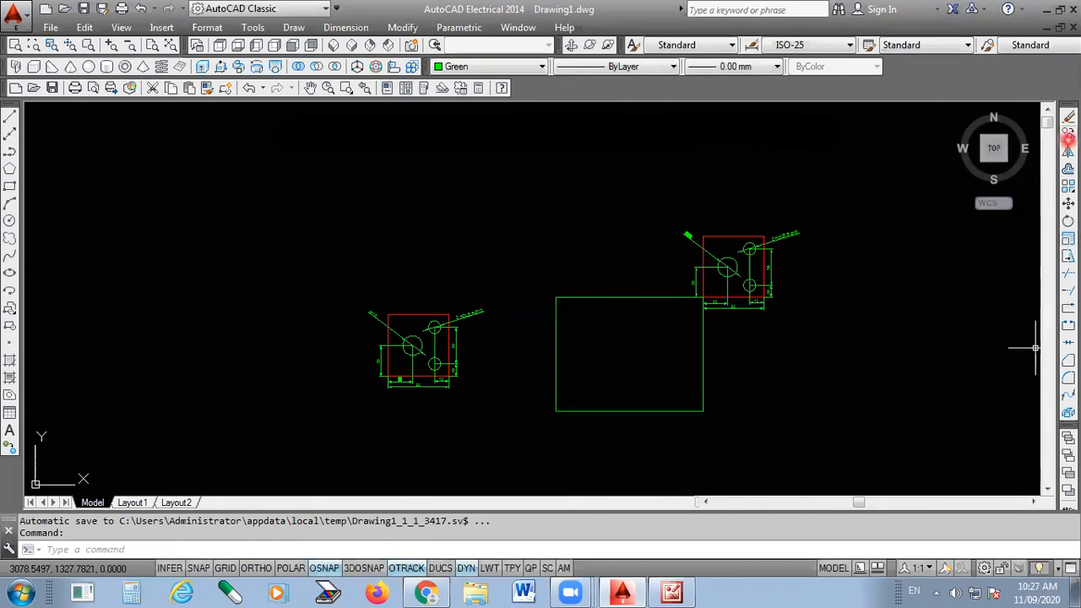
{"action": "left_click", "coordinate": [1068, 140]}
{"action": "left_click", "coordinate": [524, 263]}
{"action": "left_click", "coordinate": [290, 439]}
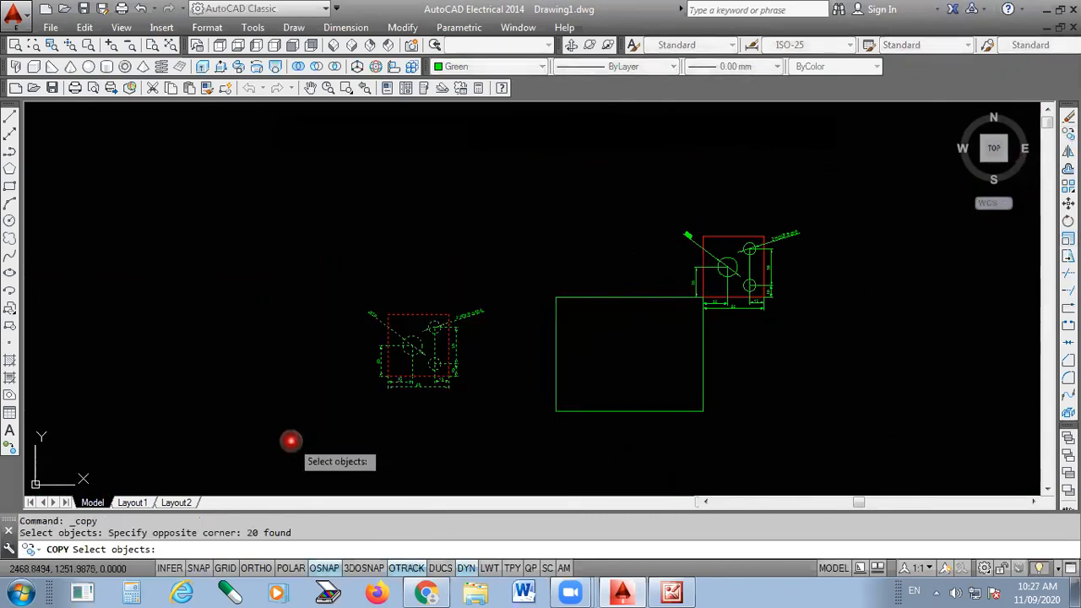
{"action": "key", "text": "Return"}
{"action": "scroll", "coordinate": [494, 377], "scroll_direction": "up", "scroll_amount": 6}
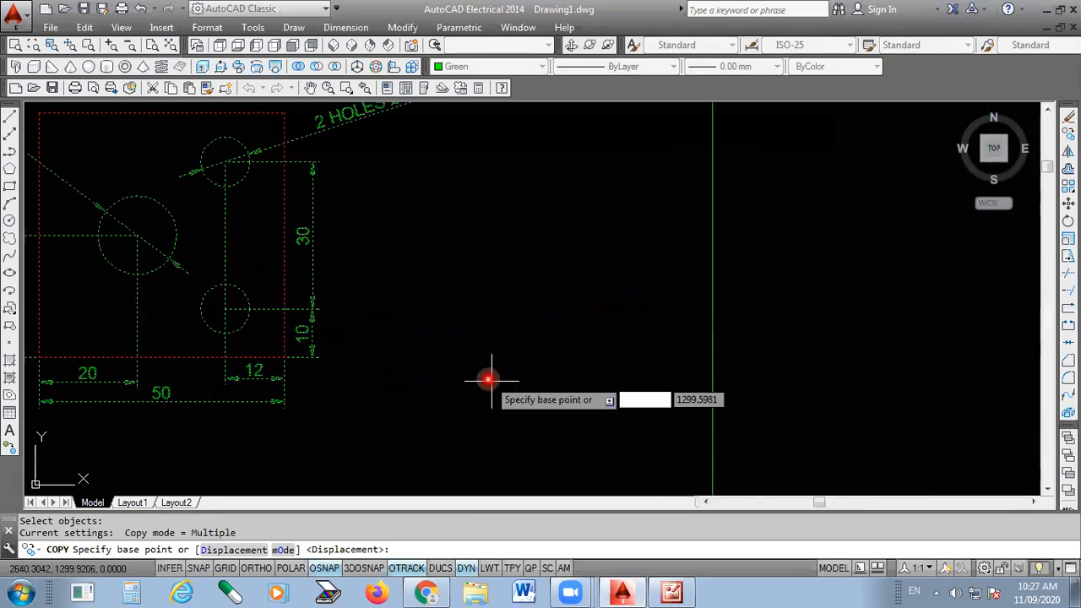
{"action": "scroll", "coordinate": [787, 355], "scroll_direction": "down", "scroll_amount": 4}
{"action": "scroll", "coordinate": [482, 367], "scroll_direction": "up", "scroll_amount": 10}
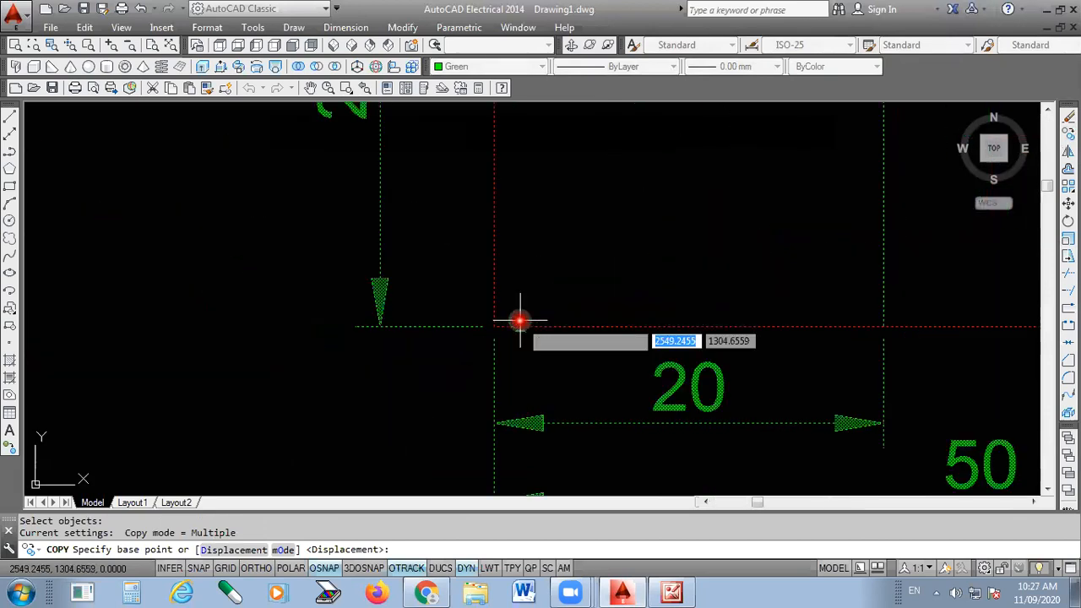
{"action": "left_click", "coordinate": [494, 325]}
{"action": "scroll", "coordinate": [494, 325], "scroll_direction": "down", "scroll_amount": 8}
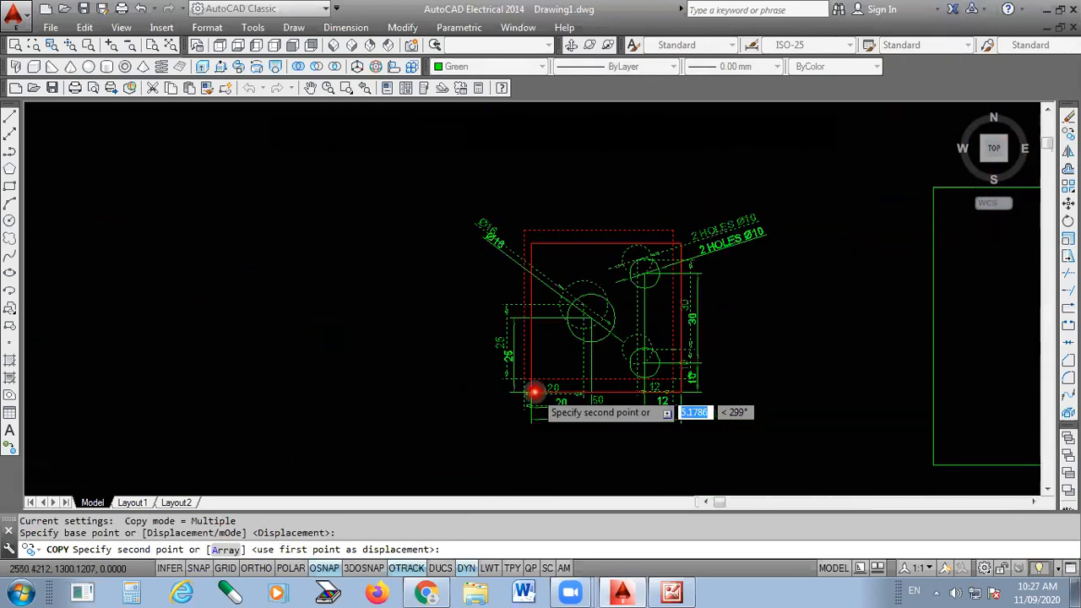
- Place a series of freehand plate copies scattered around the original plate and above the rectangle
{"action": "scroll", "coordinate": [534, 392], "scroll_direction": "down", "scroll_amount": 6}
{"action": "left_click", "coordinate": [605, 276]}
{"action": "left_click", "coordinate": [431, 259]}
{"action": "left_click", "coordinate": [355, 362]}
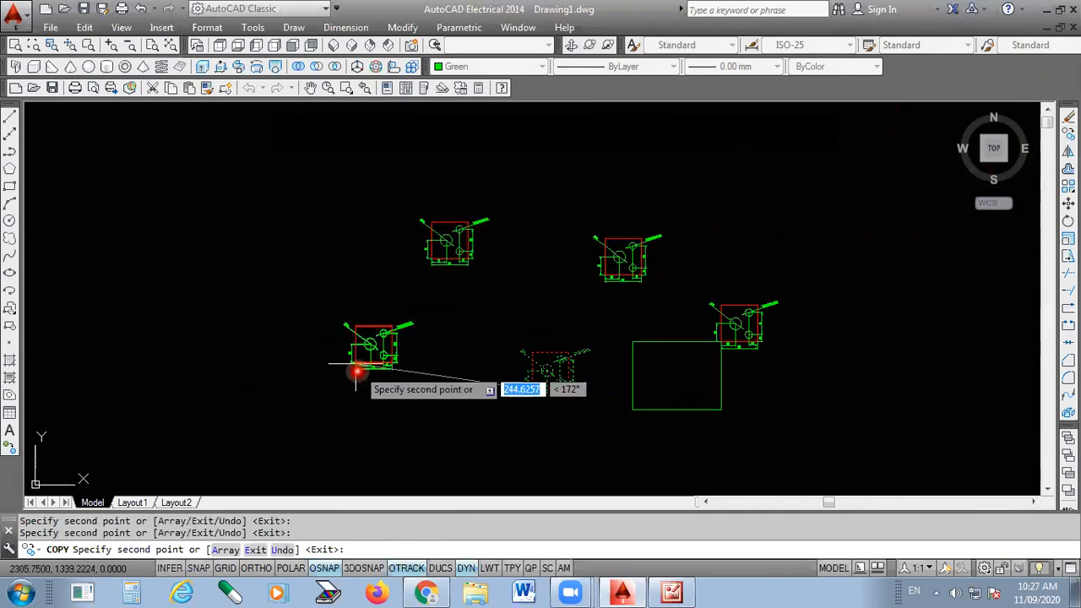
{"action": "left_click", "coordinate": [435, 440]}
{"action": "left_click", "coordinate": [258, 439]}
{"action": "left_click", "coordinate": [232, 270]}
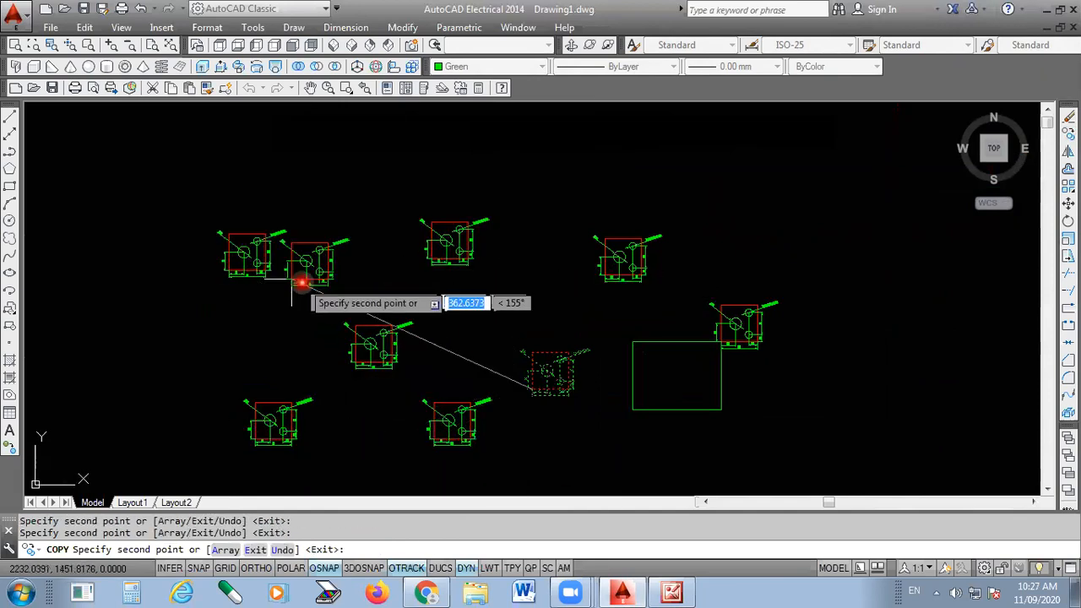
{"action": "left_click", "coordinate": [338, 283]}
{"action": "left_click", "coordinate": [446, 344]}
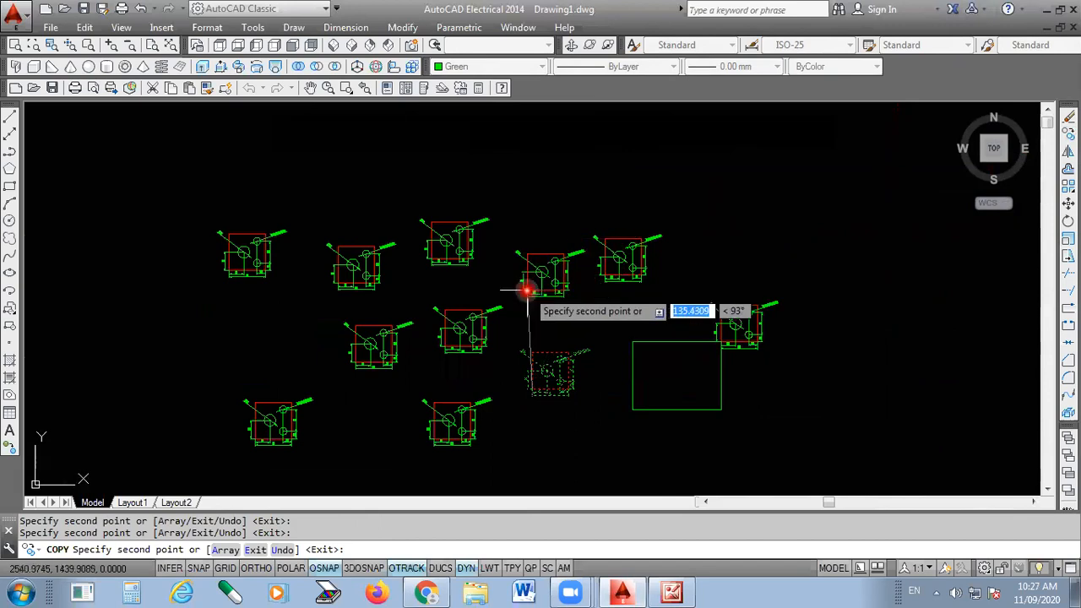
{"action": "left_click", "coordinate": [523, 282]}
{"action": "left_click", "coordinate": [543, 206]}
{"action": "left_click", "coordinate": [645, 201]}
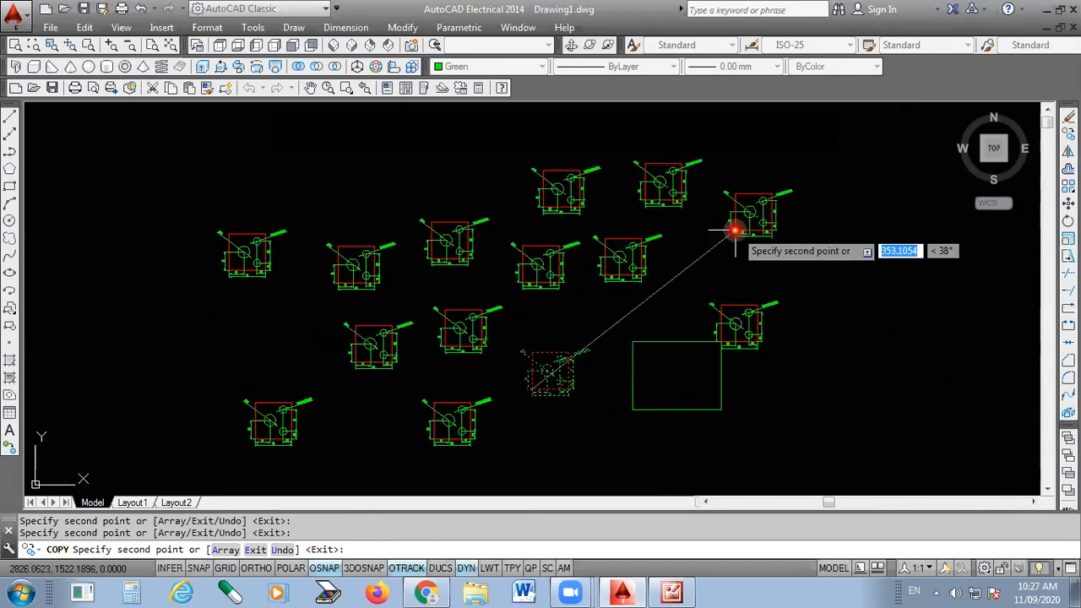
{"action": "scroll", "coordinate": [831, 288], "scroll_direction": "up", "scroll_amount": 4}
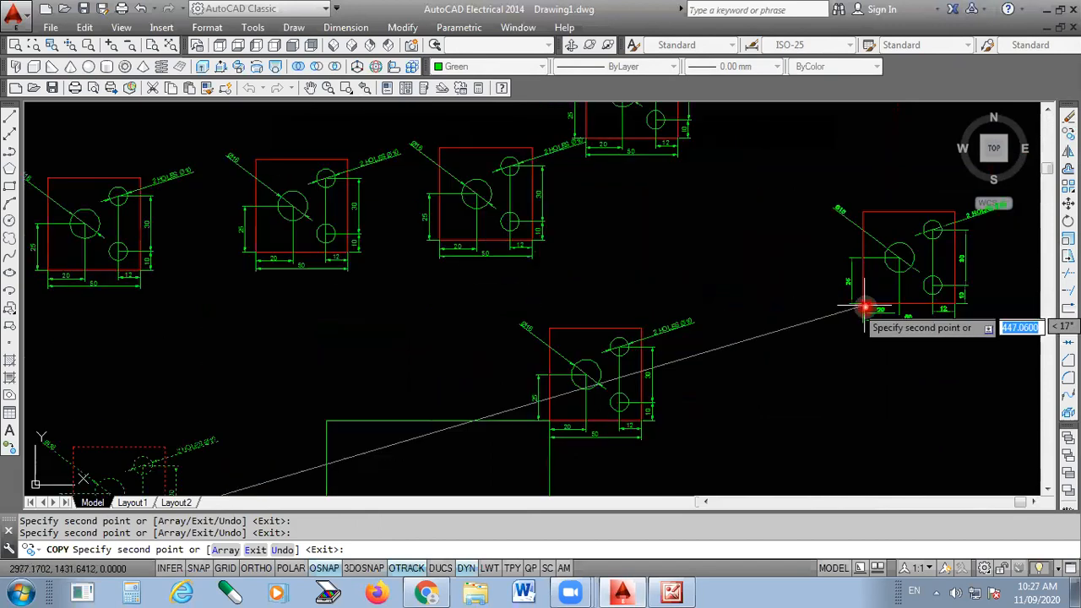
{"action": "scroll", "coordinate": [865, 308], "scroll_direction": "down", "scroll_amount": 4}
{"action": "scroll", "coordinate": [873, 309], "scroll_direction": "down", "scroll_amount": 3}
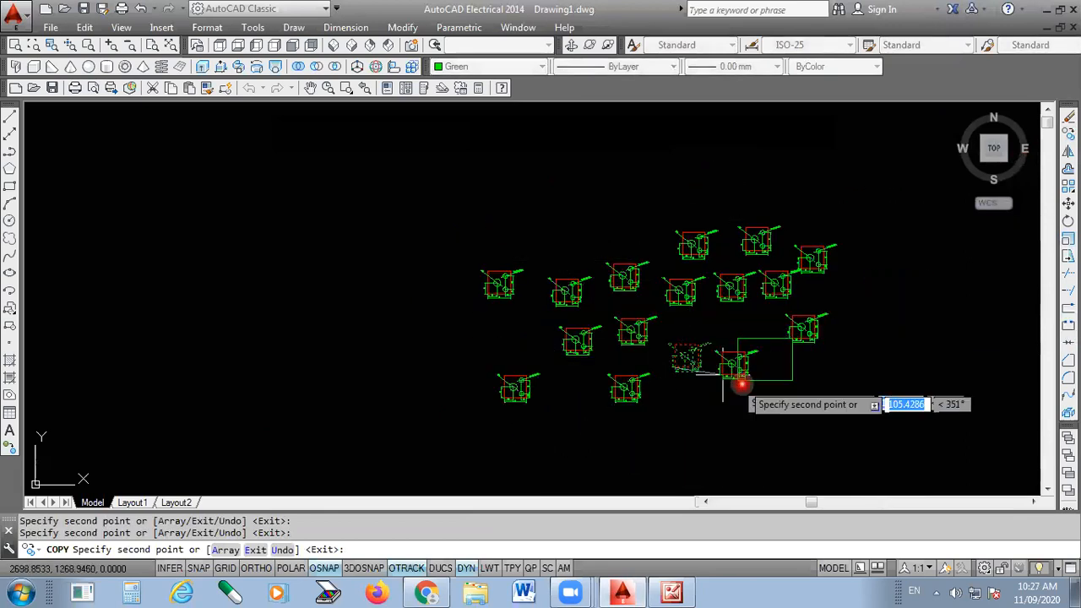
- Place a horizontal row of nine more plate copies above the scattered ones
{"action": "left_click", "coordinate": [318, 203]}
{"action": "left_click", "coordinate": [371, 204]}
{"action": "left_click", "coordinate": [419, 207]}
{"action": "left_click", "coordinate": [454, 205]}
{"action": "left_click", "coordinate": [499, 208]}
{"action": "left_click", "coordinate": [555, 210]}
{"action": "left_click", "coordinate": [610, 210]}
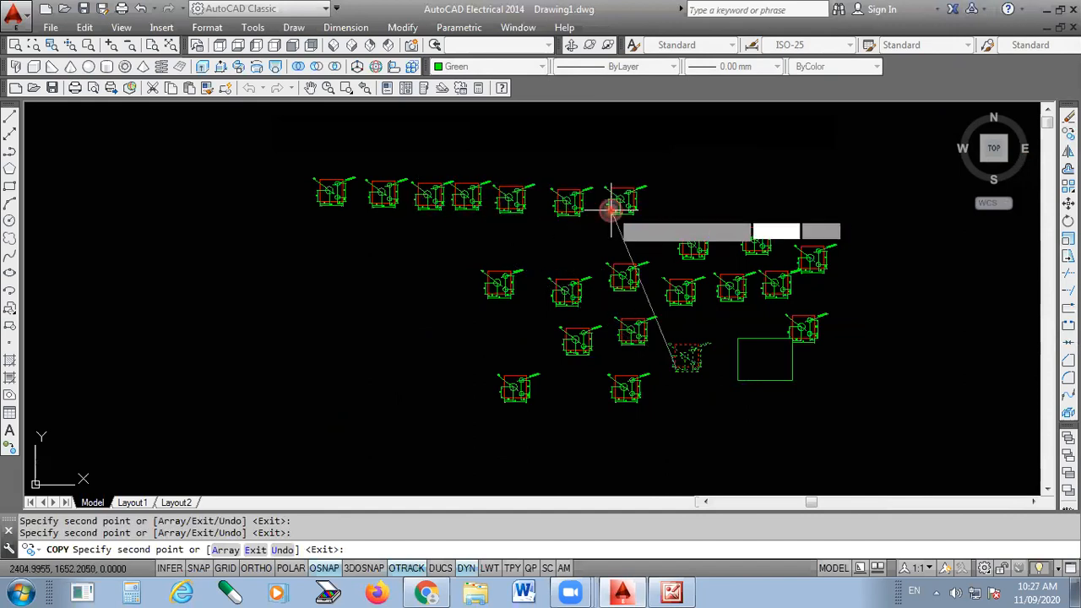
{"action": "left_click", "coordinate": [666, 212]}
{"action": "left_click", "coordinate": [714, 207]}
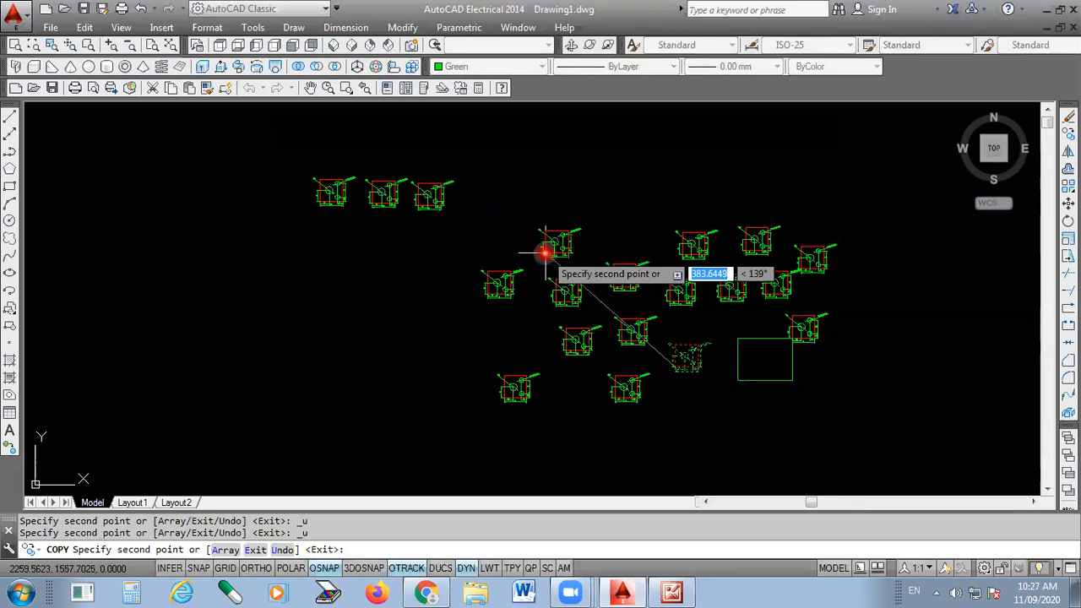
- Undo all the plate copies placed in this Copy run and cancel the command
{"action": "key", "text": "ctrl+z"}
{"action": "key", "text": "ctrl+z"}
{"action": "key", "text": "ctrl+z"}
{"action": "key", "text": "ctrl+z"}
{"action": "key", "text": "ctrl+z"}
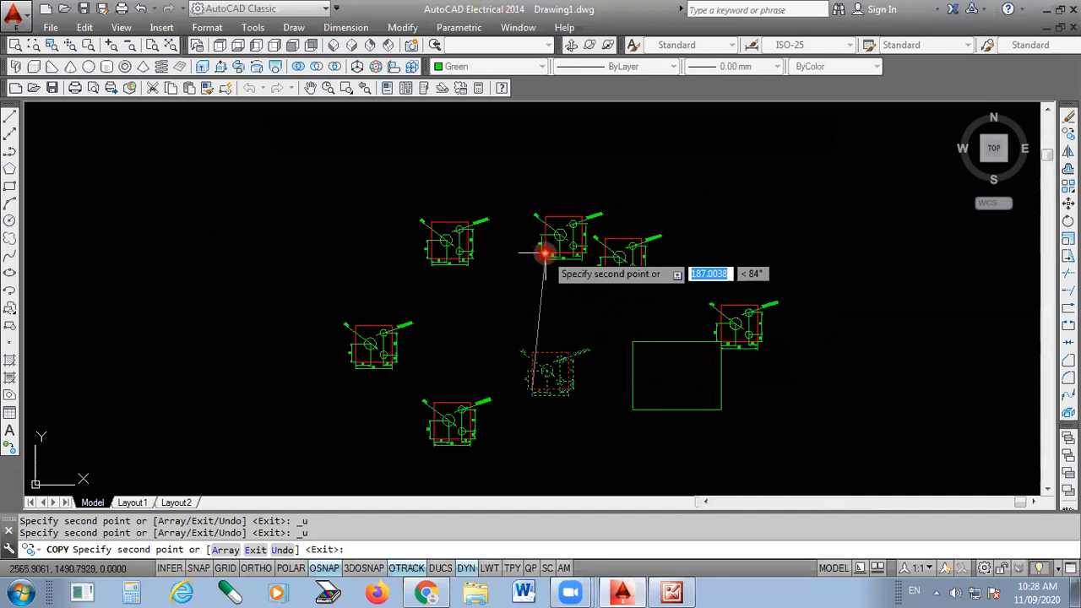
{"action": "key", "text": "ctrl+z"}
{"action": "key", "text": "ctrl+z"}
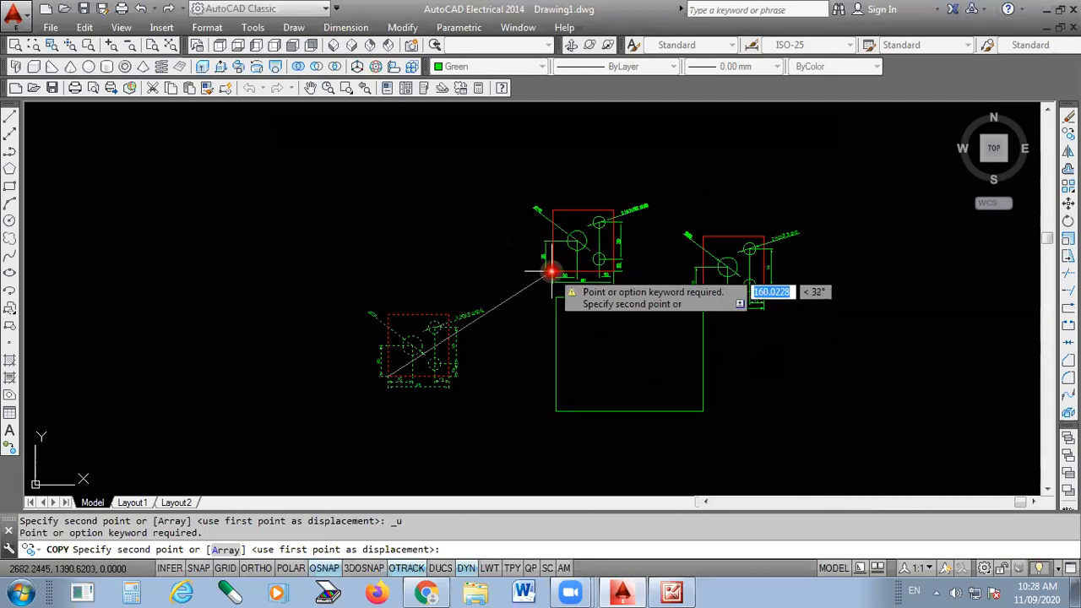
{"action": "key", "text": "Escape"}
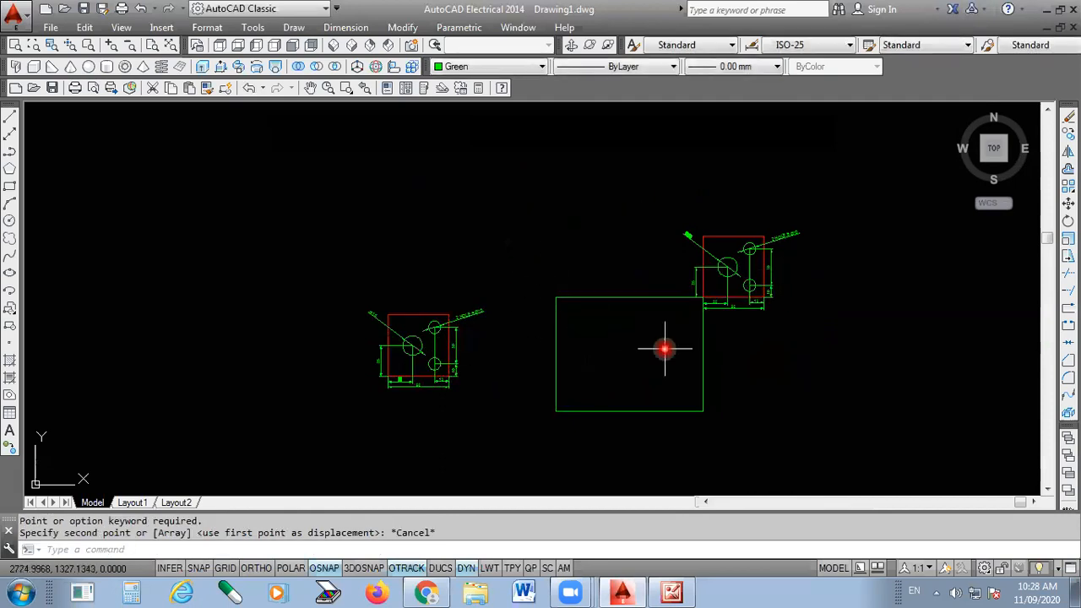
{"action": "left_click", "coordinate": [828, 189]}
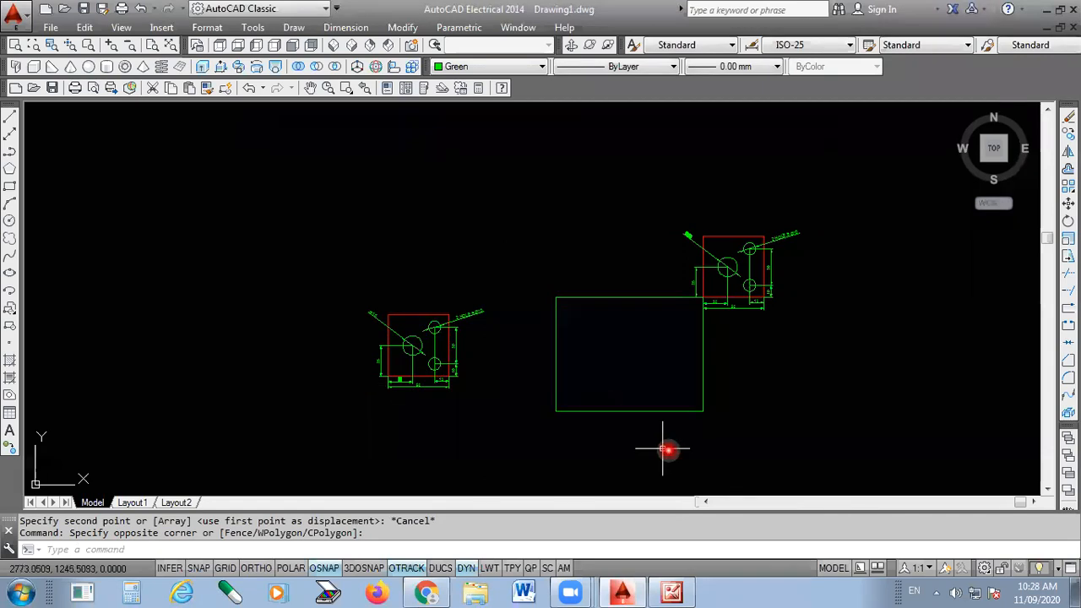
- Move the separate dimensioned plate by its upper-left corner onto the rectangle's lower-right corner
{"action": "scroll", "coordinate": [727, 364], "scroll_direction": "down", "scroll_amount": 2}
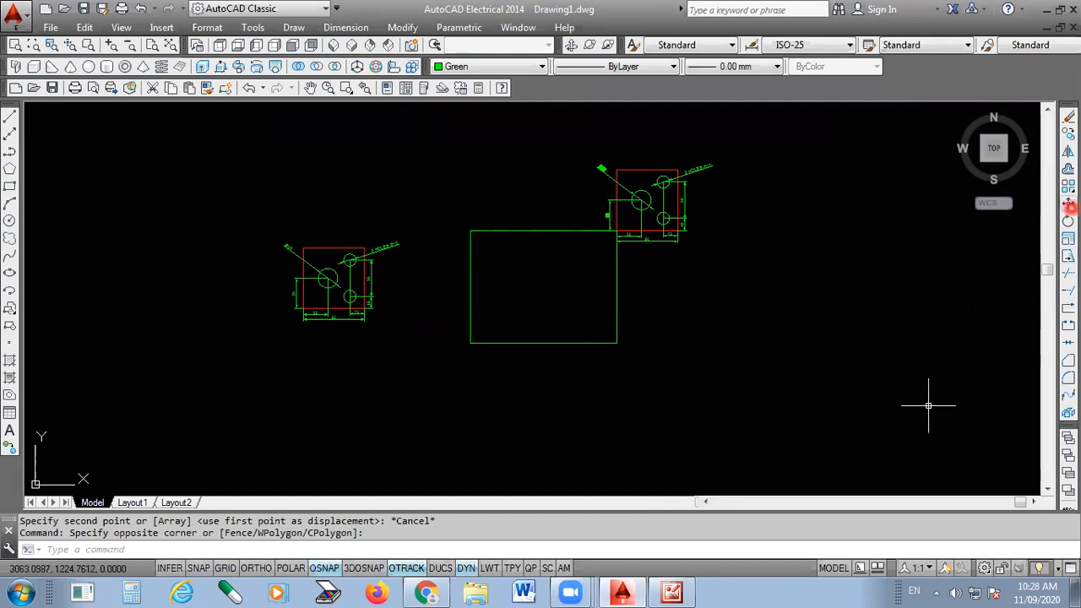
{"action": "left_click", "coordinate": [1068, 203]}
{"action": "left_click", "coordinate": [414, 225]}
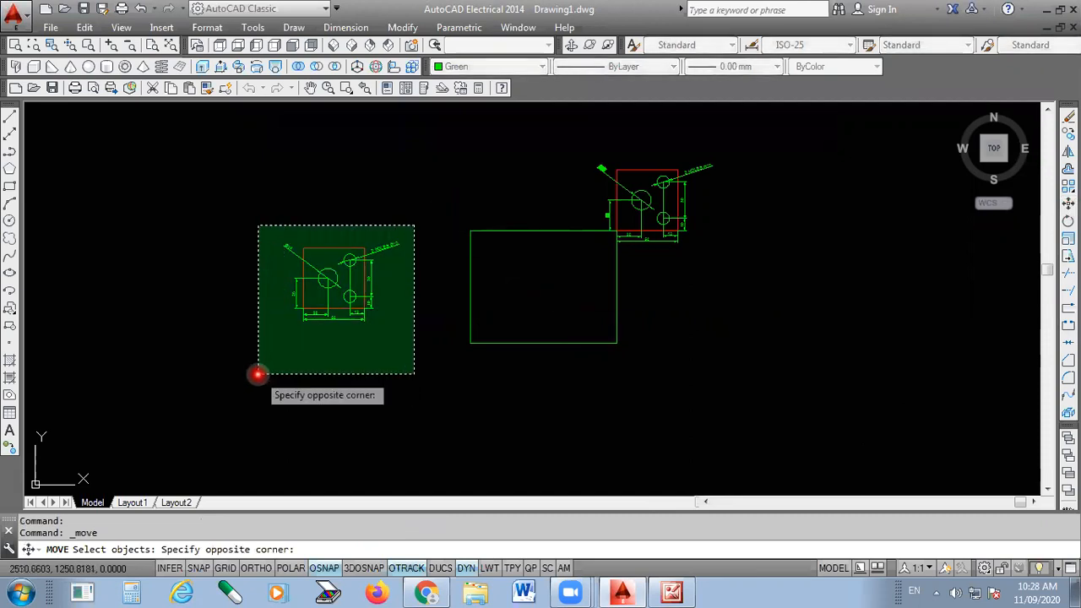
{"action": "left_click", "coordinate": [257, 374]}
{"action": "key", "text": "Return"}
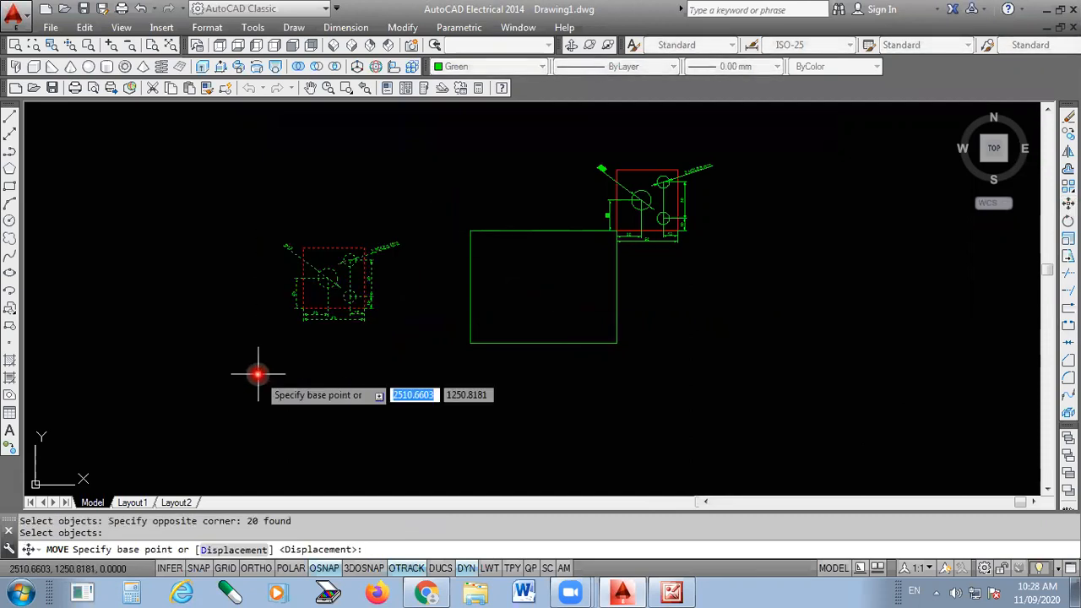
{"action": "scroll", "coordinate": [272, 272], "scroll_direction": "up", "scroll_amount": 4}
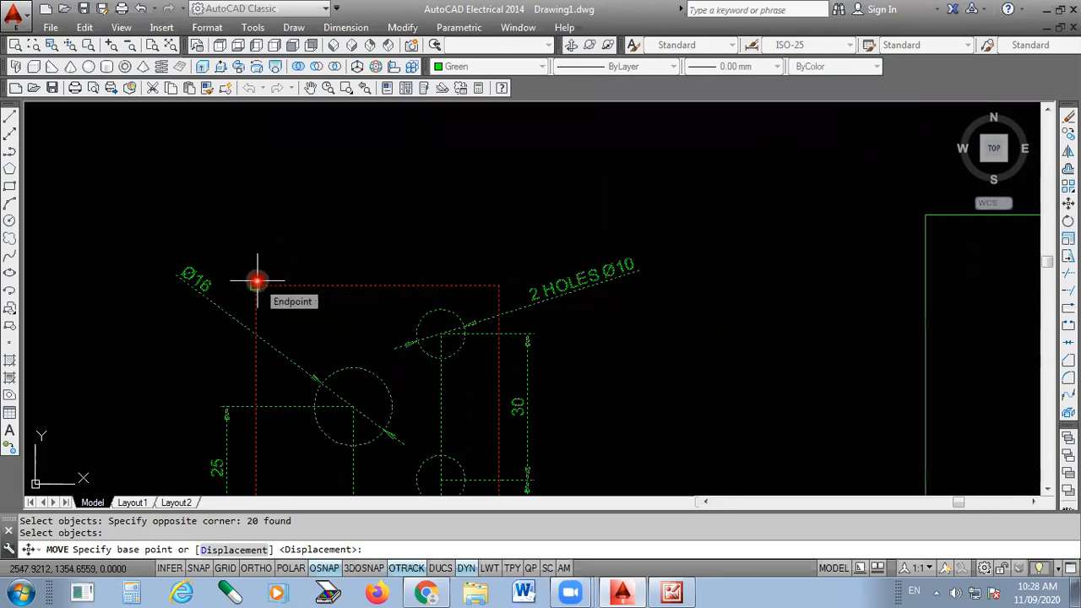
{"action": "left_click", "coordinate": [257, 281]}
{"action": "scroll", "coordinate": [257, 281], "scroll_direction": "down", "scroll_amount": 5}
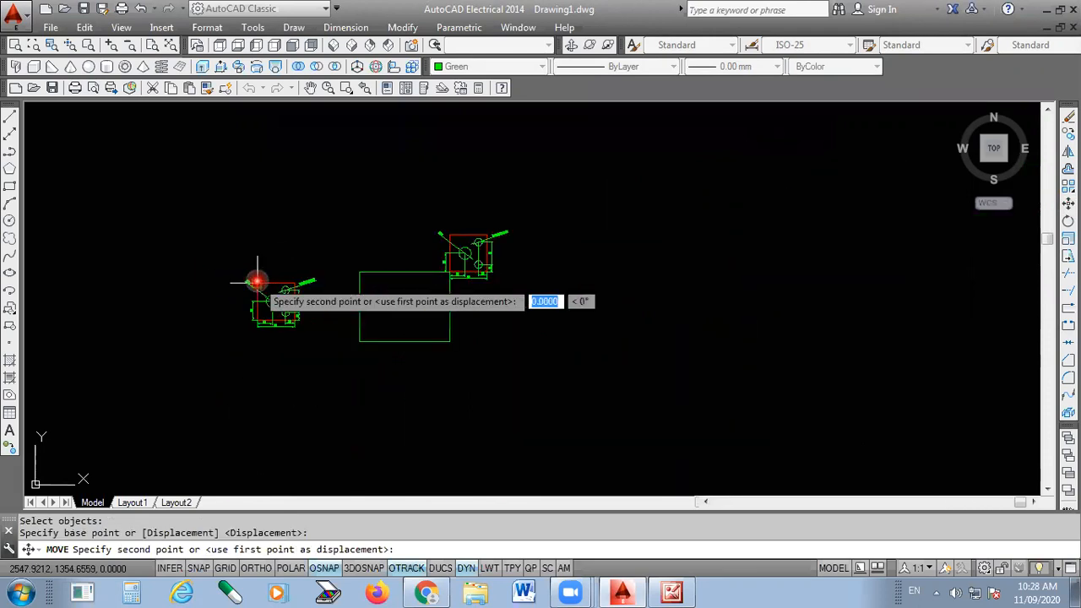
{"action": "scroll", "coordinate": [446, 355], "scroll_direction": "up", "scroll_amount": 5}
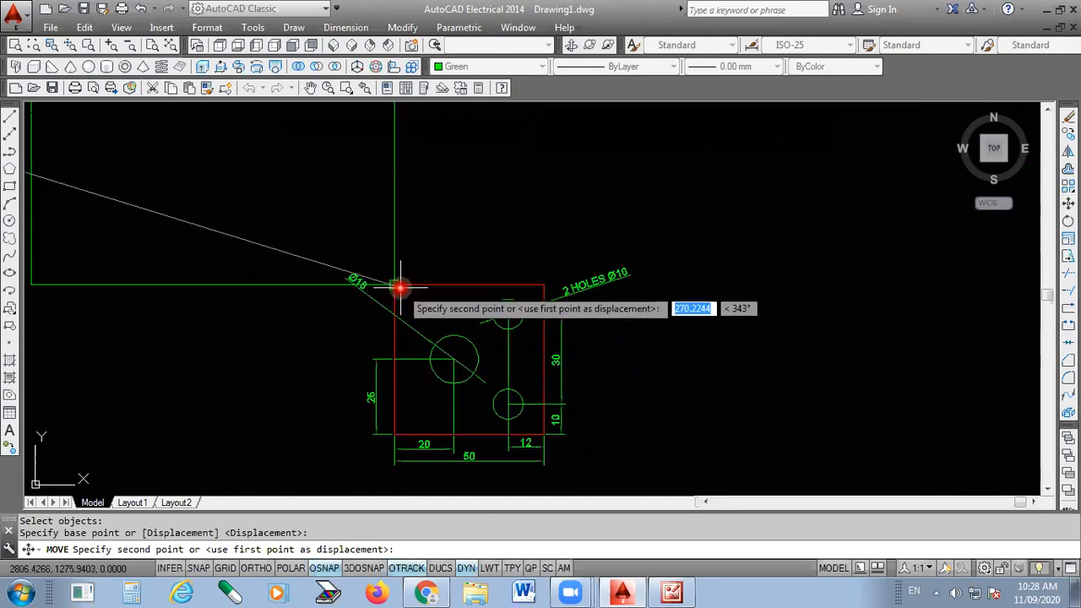
{"action": "left_click", "coordinate": [400, 288]}
{"action": "scroll", "coordinate": [706, 306], "scroll_direction": "down", "scroll_amount": 5}
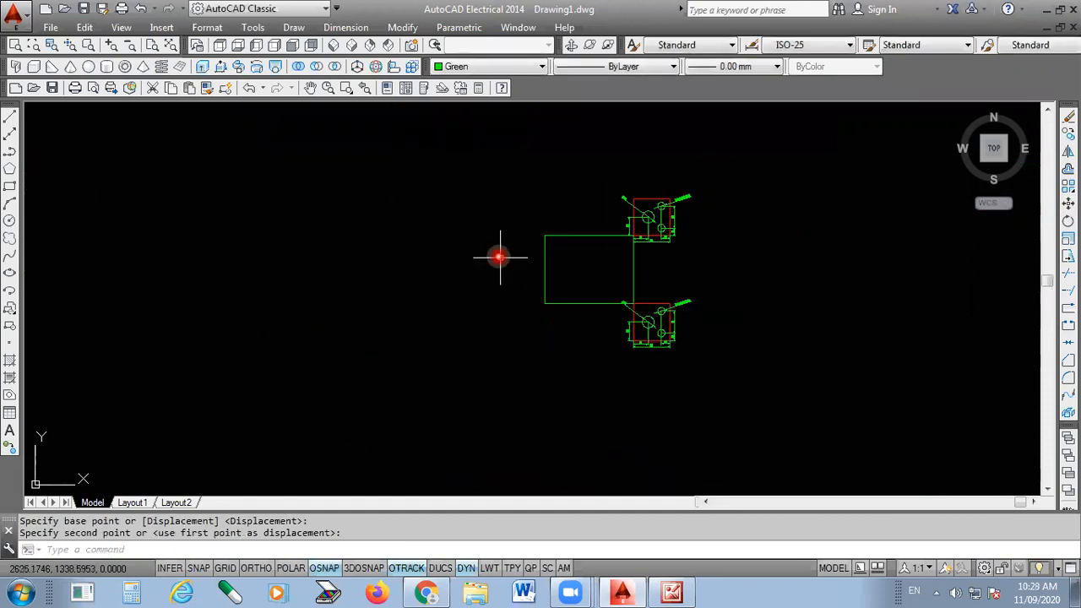
{"action": "scroll", "coordinate": [696, 314], "scroll_direction": "up", "scroll_amount": 2}
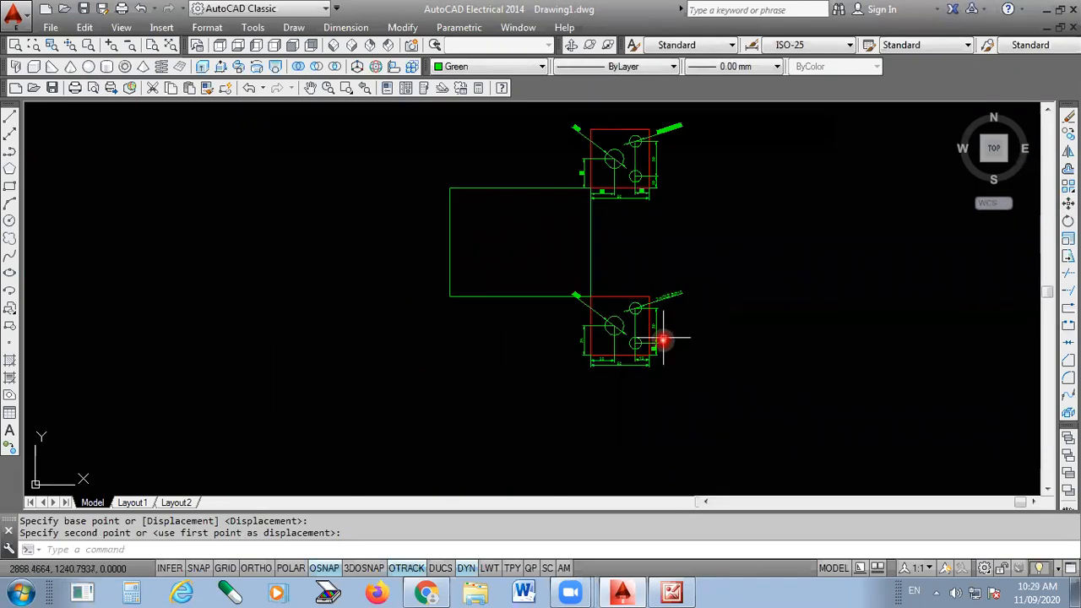
{"action": "scroll", "coordinate": [653, 350], "scroll_direction": "down", "scroll_amount": 2}
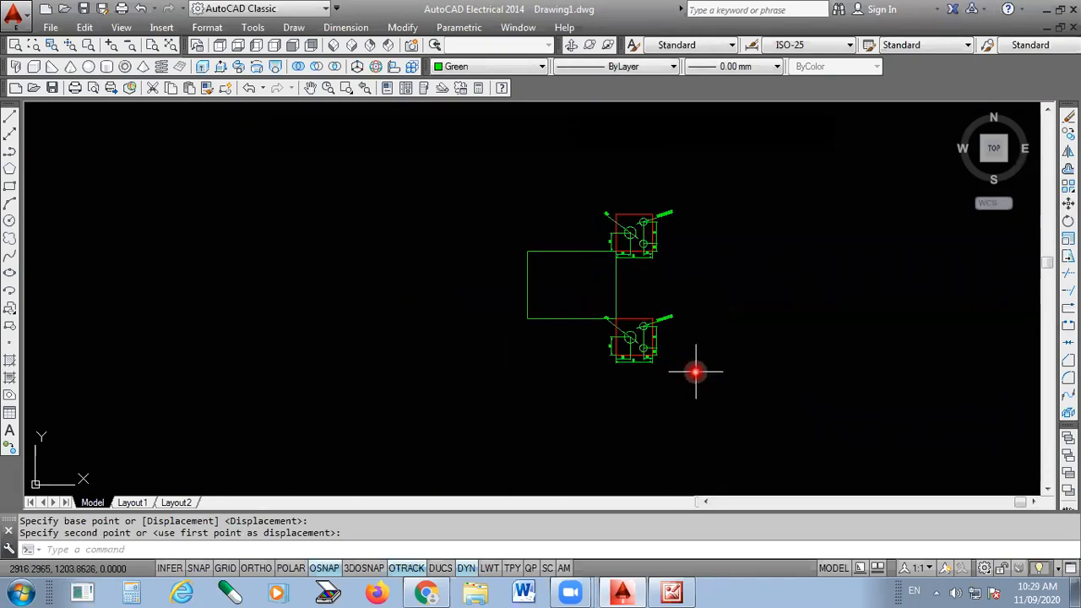
{"action": "scroll", "coordinate": [668, 242], "scroll_direction": "up", "scroll_amount": 2}
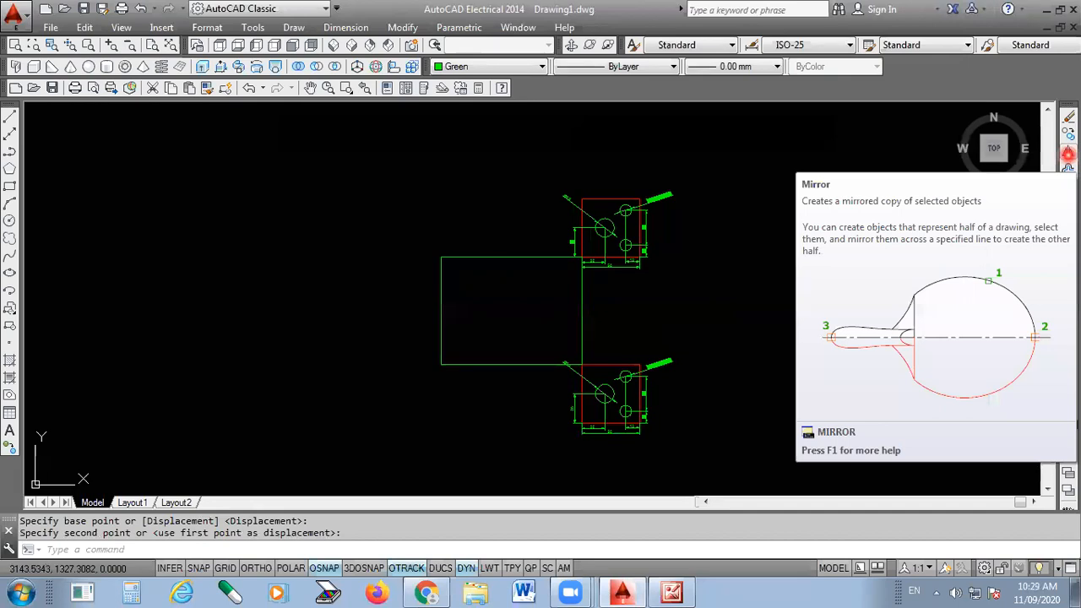
{"action": "scroll", "coordinate": [771, 265], "scroll_direction": "down", "scroll_amount": 2}
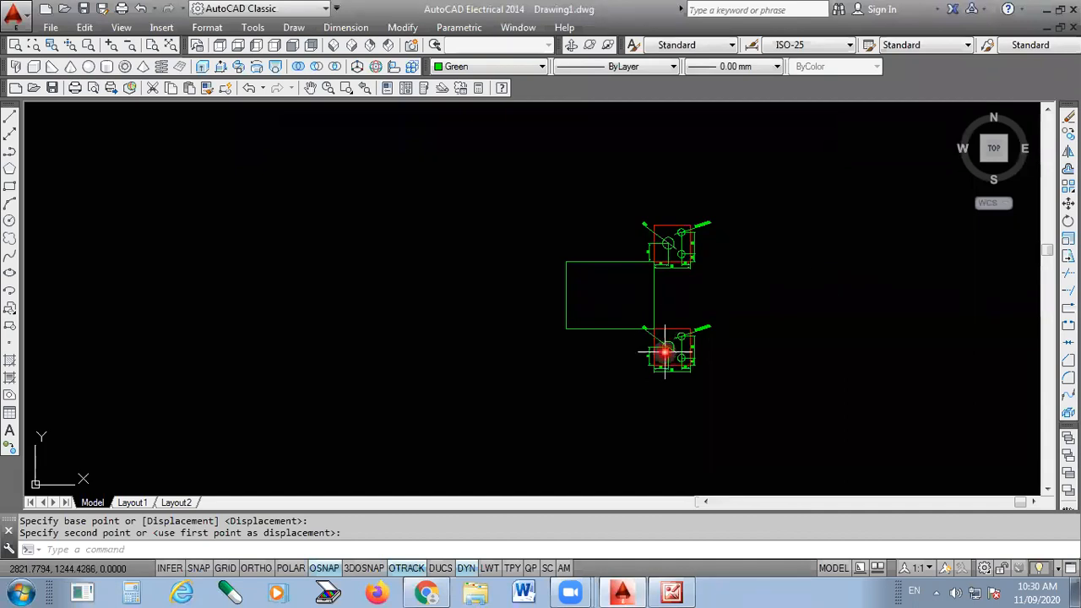
{"action": "scroll", "coordinate": [670, 353], "scroll_direction": "up", "scroll_amount": 2}
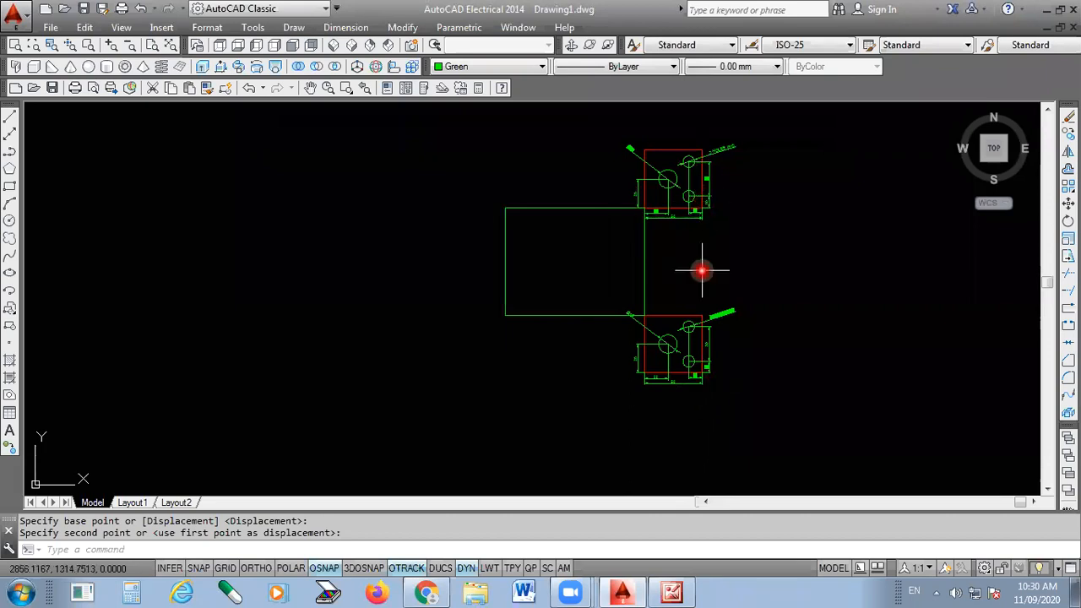
{"action": "scroll", "coordinate": [615, 389], "scroll_direction": "down", "scroll_amount": 2}
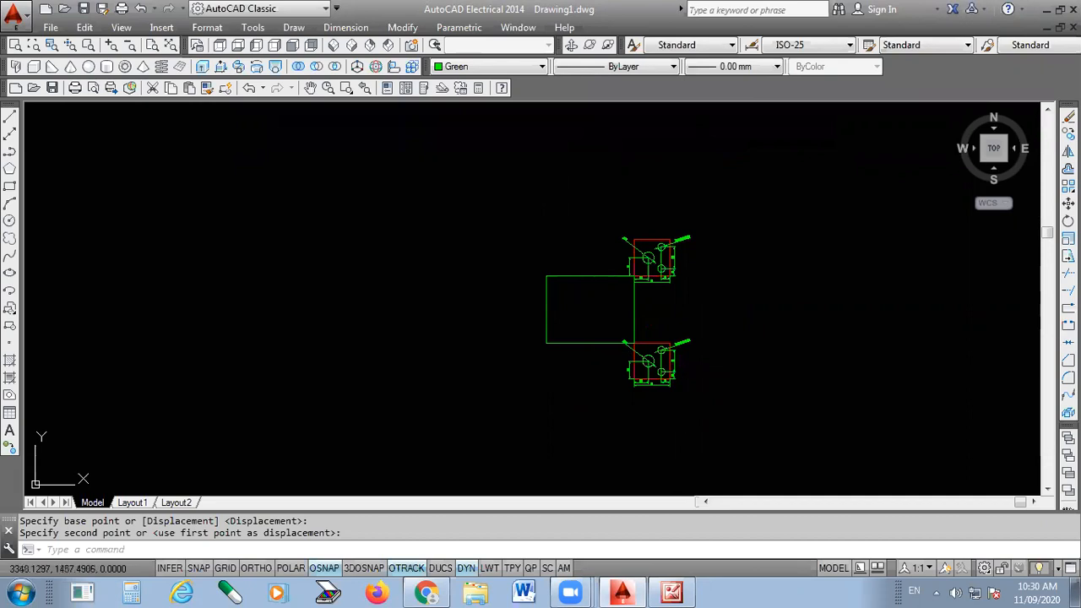
- Draw a vertical construction line through the midpoints of the green rectangle's upper and lower edges
{"action": "left_click", "coordinate": [590, 278]}
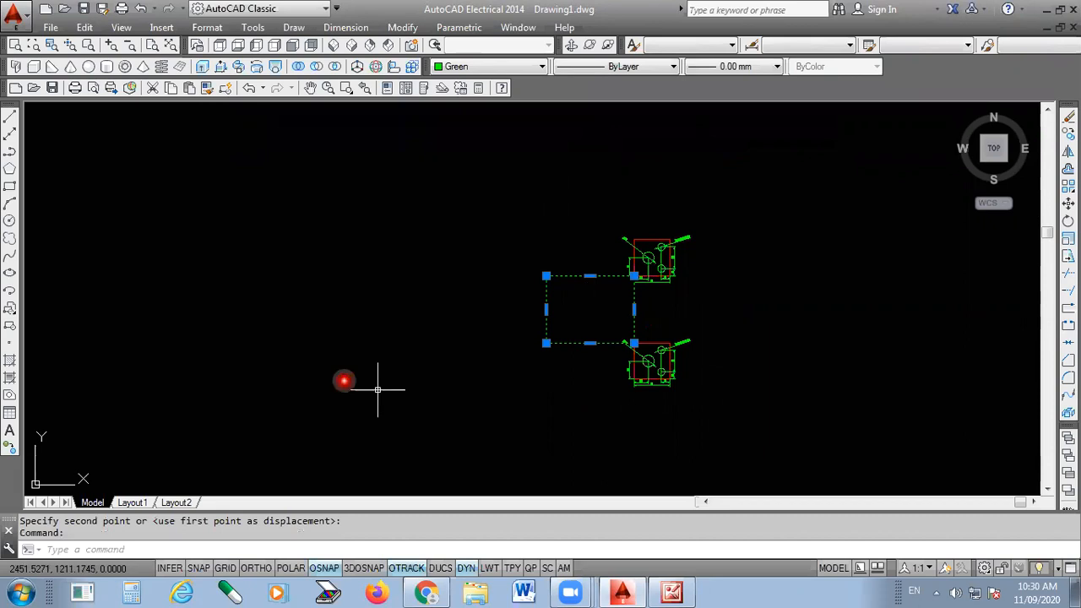
{"action": "left_click", "coordinate": [10, 137]}
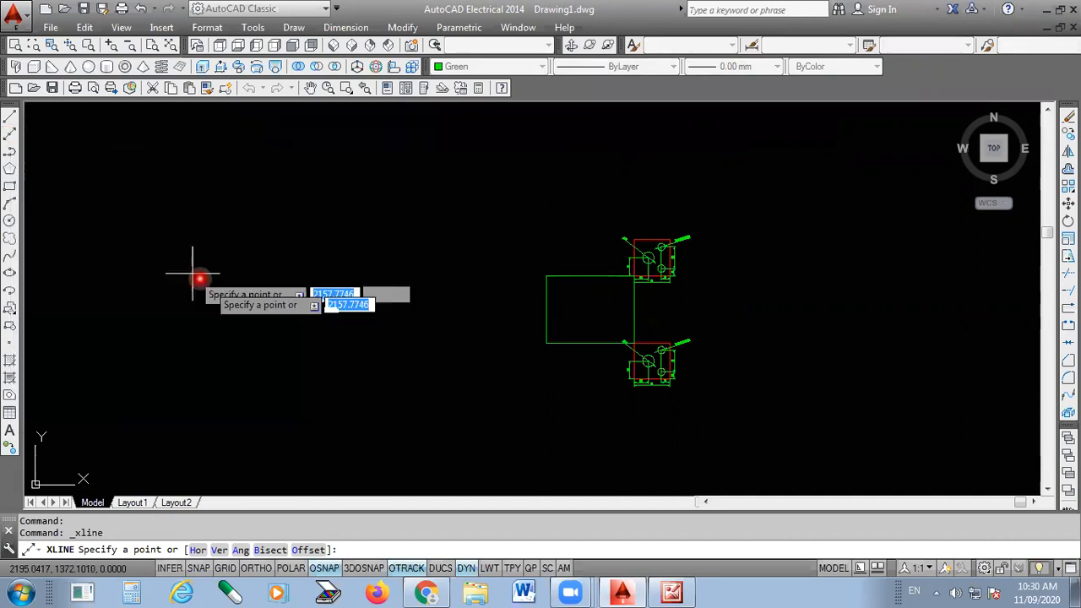
{"action": "left_click", "coordinate": [591, 277]}
{"action": "scroll", "coordinate": [590, 327], "scroll_direction": "up", "scroll_amount": 4}
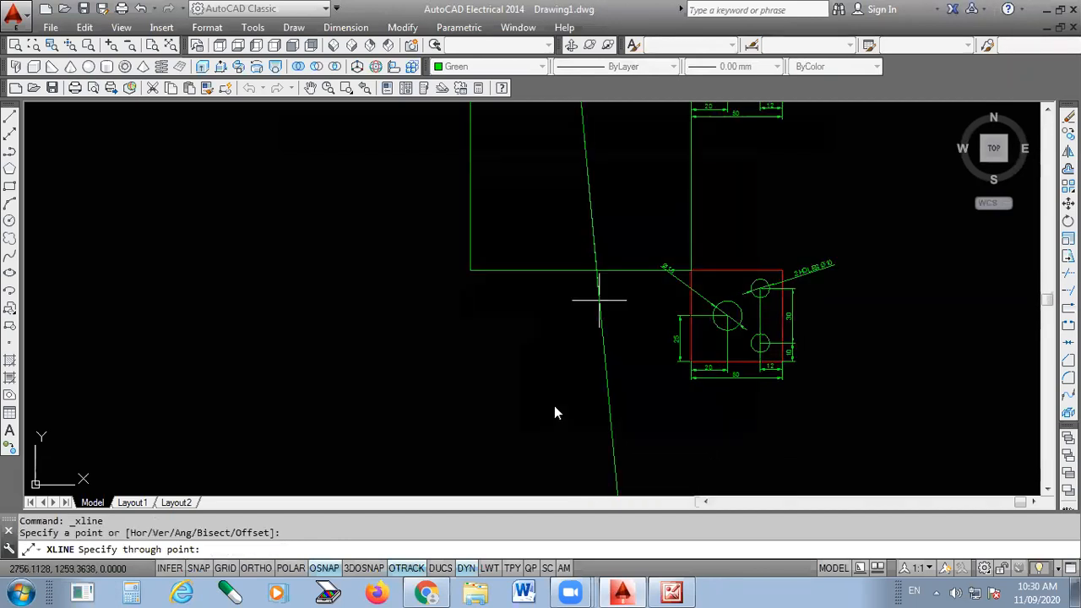
{"action": "left_click", "coordinate": [580, 273]}
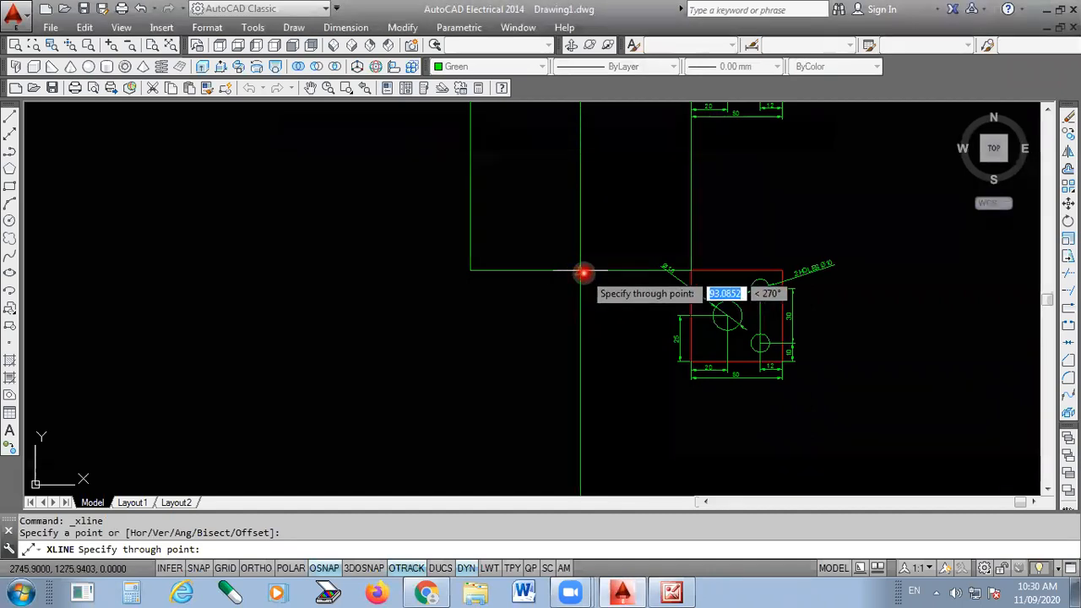
{"action": "key", "text": "Return"}
{"action": "scroll", "coordinate": [541, 367], "scroll_direction": "down", "scroll_amount": 4}
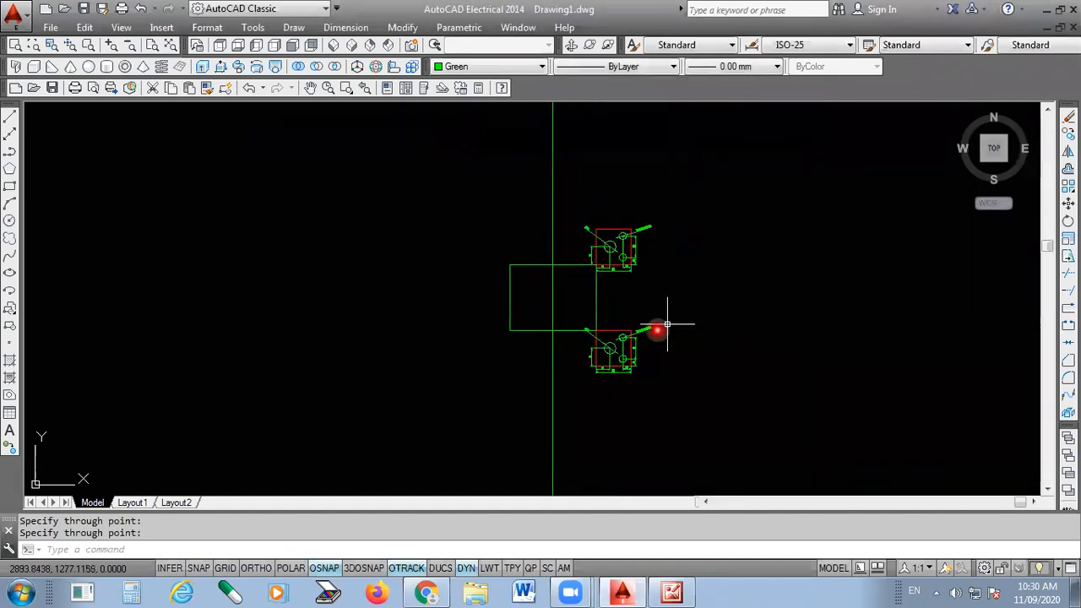
- Mirror the two right-hand plates with their dimensions across the vertical construction line, excluding the green rectangle and keeping the source objects
{"action": "scroll", "coordinate": [622, 284], "scroll_direction": "up", "scroll_amount": 2}
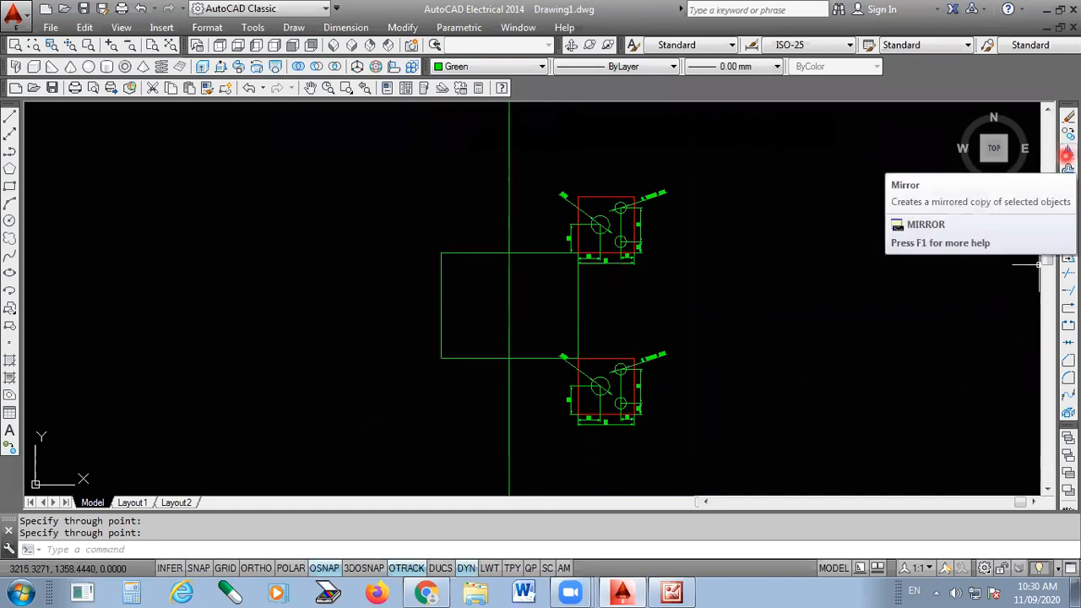
{"action": "left_click", "coordinate": [1066, 154]}
{"action": "scroll", "coordinate": [669, 266], "scroll_direction": "down", "scroll_amount": 2}
{"action": "left_click", "coordinate": [704, 195]}
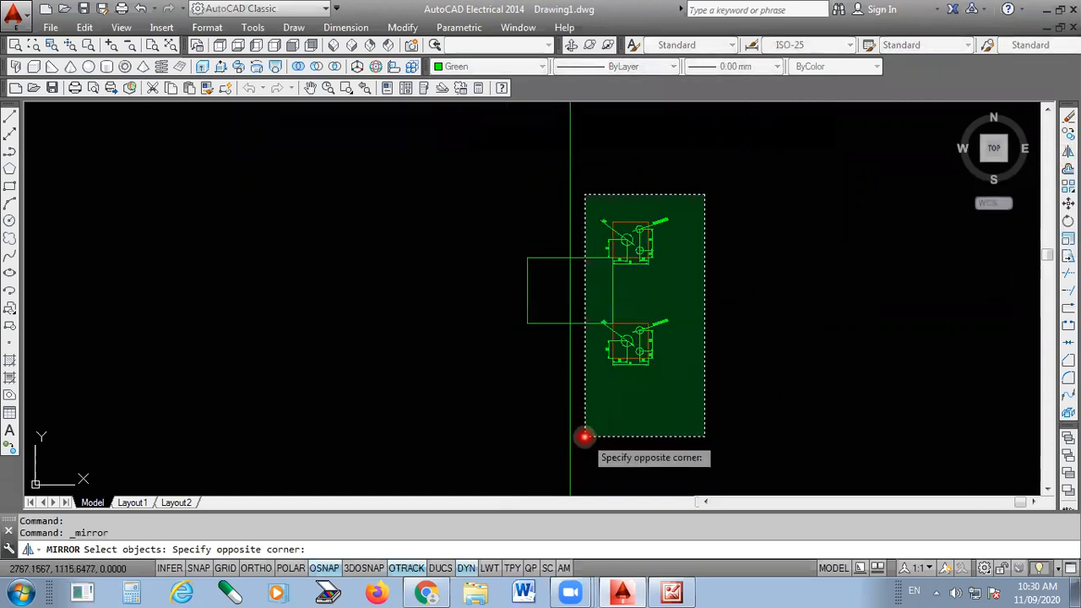
{"action": "left_click", "coordinate": [584, 437]}
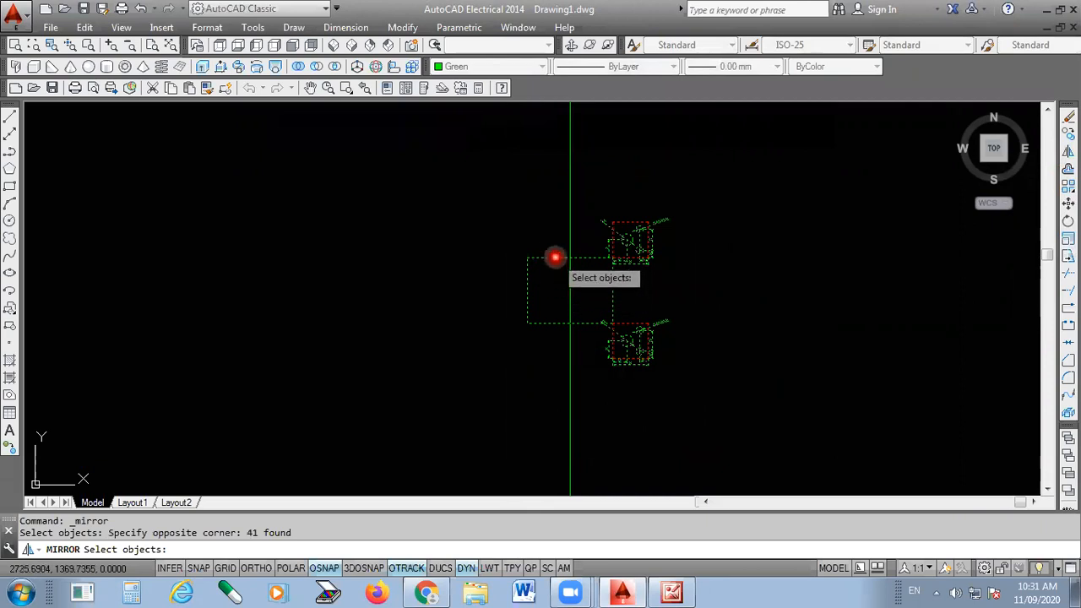
{"action": "left_click", "coordinate": [554, 258]}
{"action": "left_click", "coordinate": [555, 258], "text": "shift"}
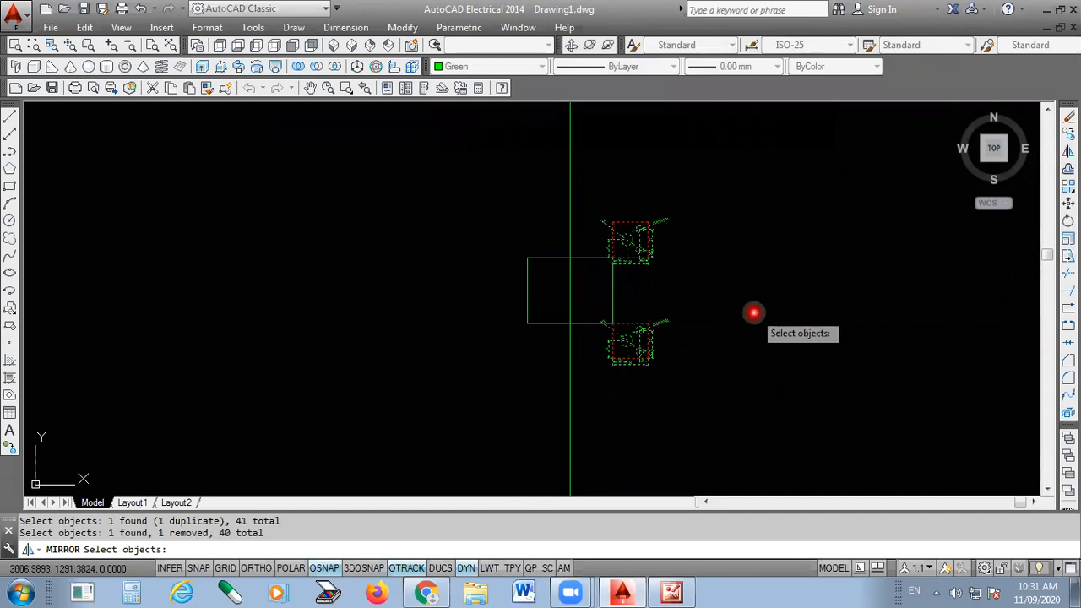
{"action": "key", "text": "Return"}
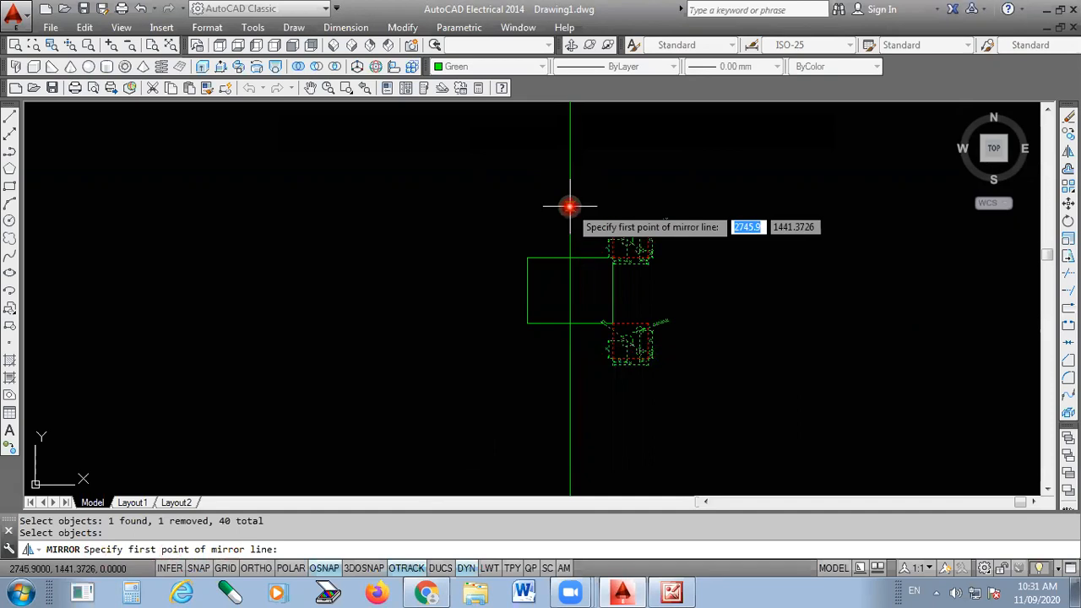
{"action": "scroll", "coordinate": [580, 355], "scroll_direction": "up", "scroll_amount": 2}
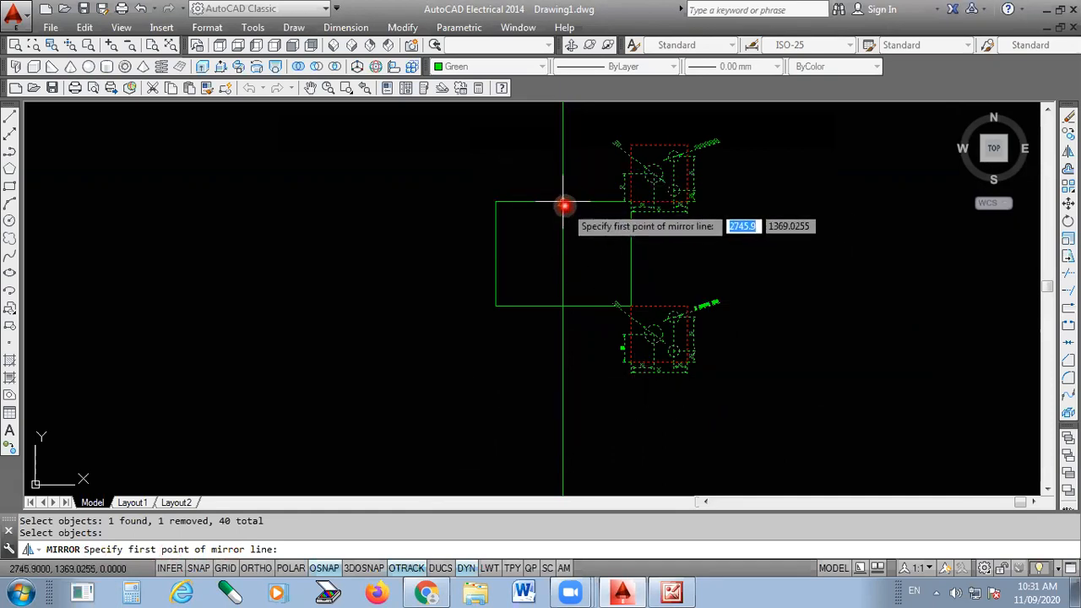
{"action": "scroll", "coordinate": [561, 369], "scroll_direction": "down", "scroll_amount": 2}
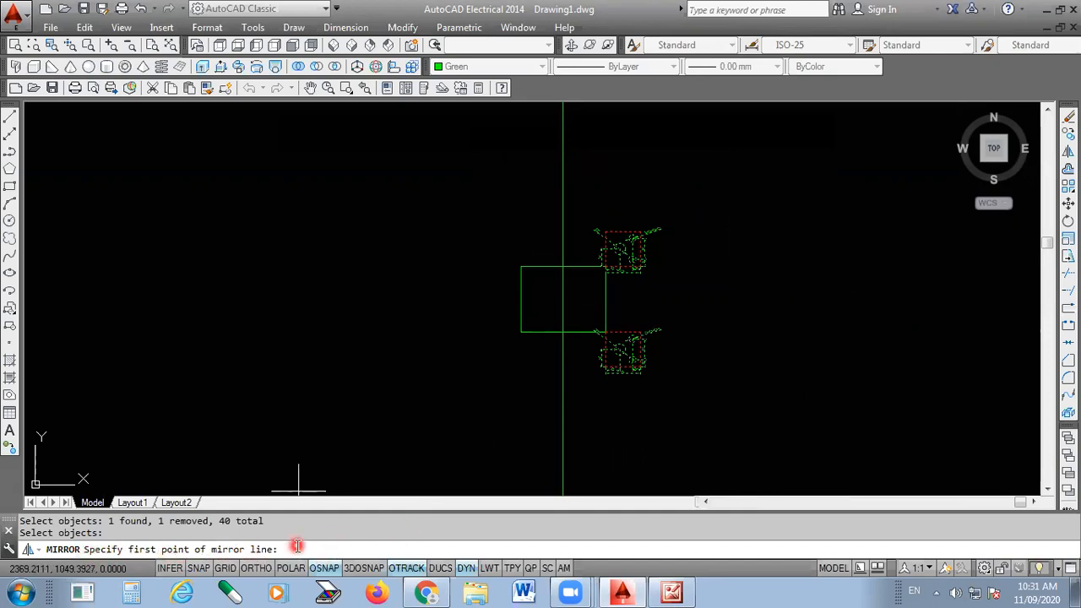
{"action": "left_click", "coordinate": [561, 196]}
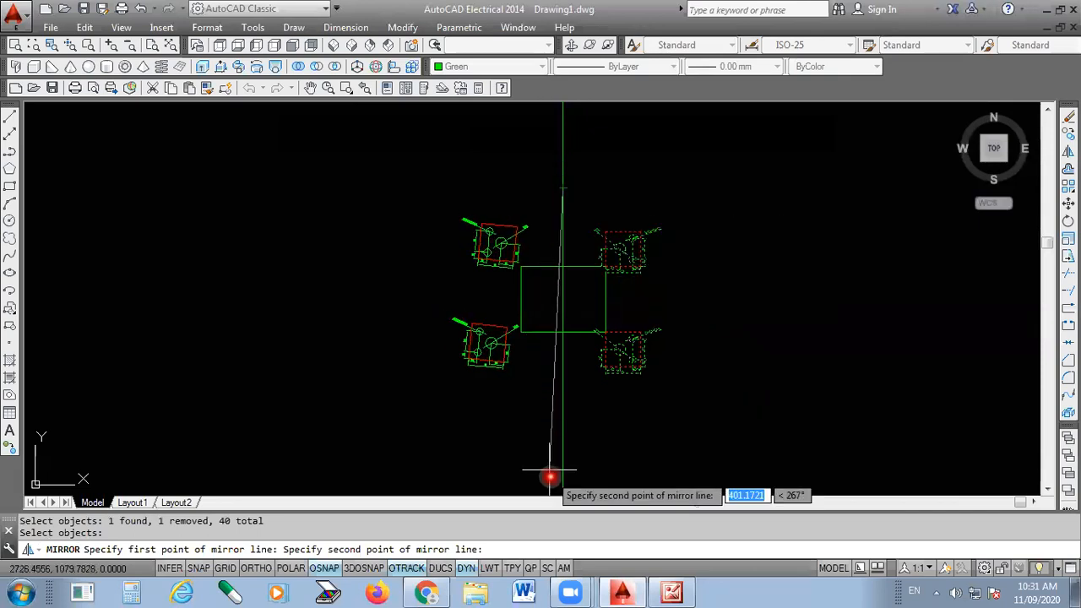
{"action": "scroll", "coordinate": [568, 253], "scroll_direction": "up", "scroll_amount": 4}
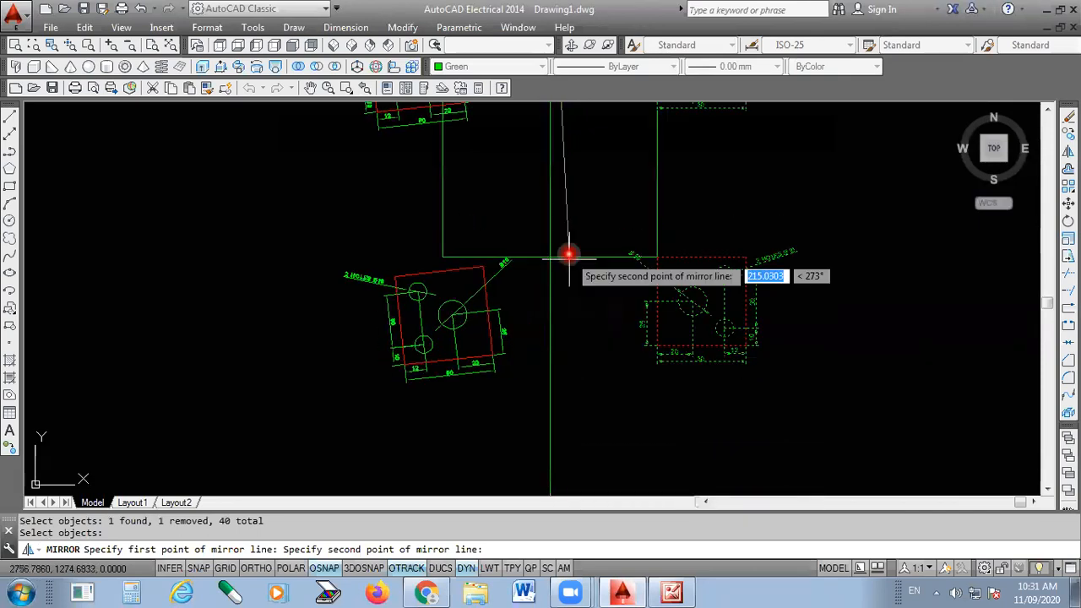
{"action": "left_click", "coordinate": [549, 423]}
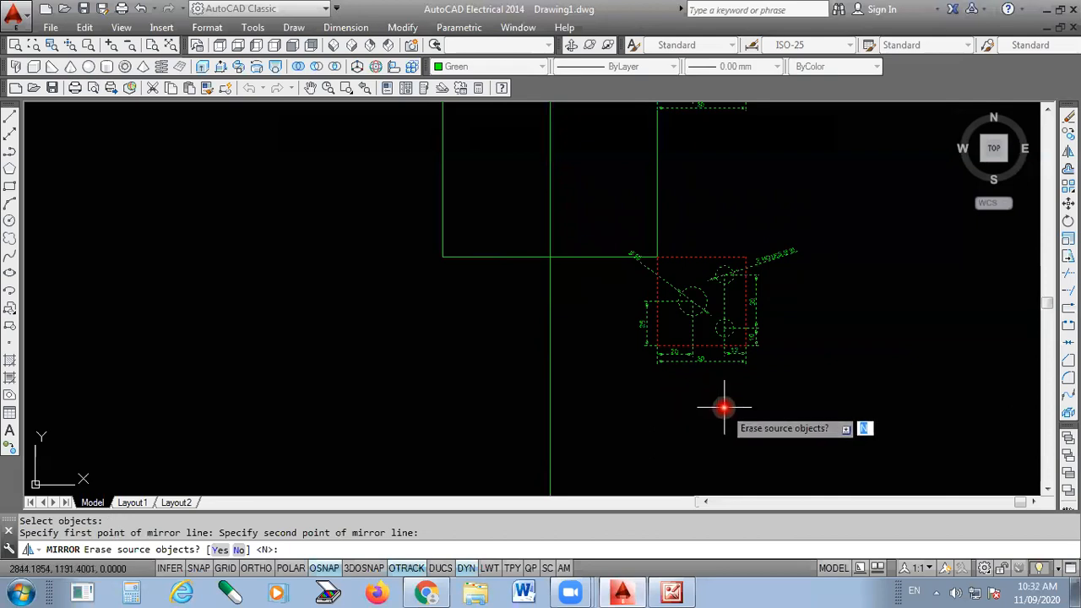
{"action": "key", "text": "Return"}
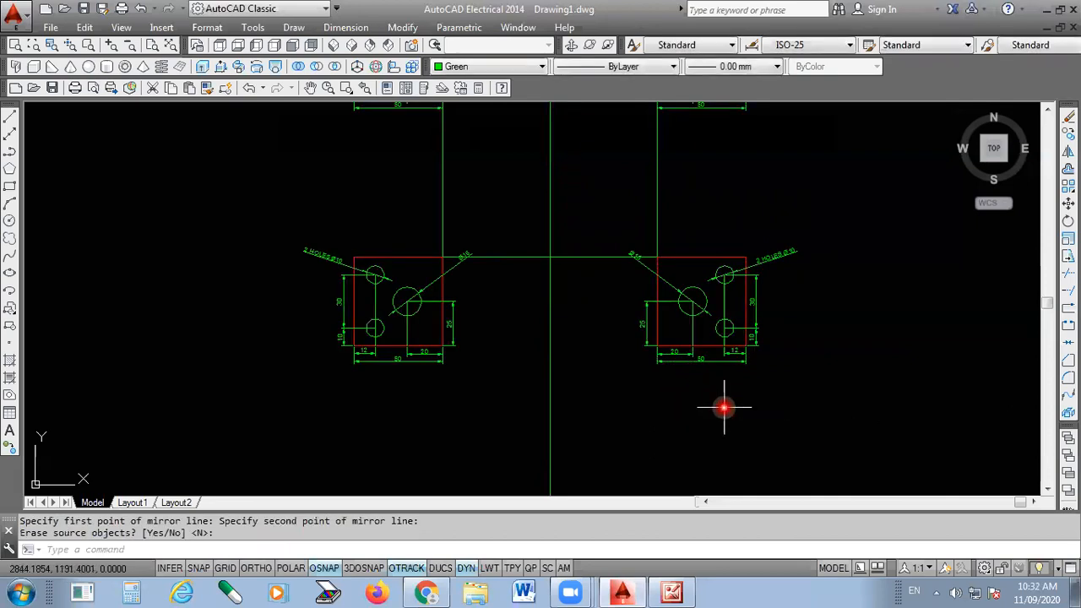
{"action": "scroll", "coordinate": [603, 321], "scroll_direction": "down", "scroll_amount": 3}
{"action": "scroll", "coordinate": [684, 229], "scroll_direction": "up", "scroll_amount": 4}
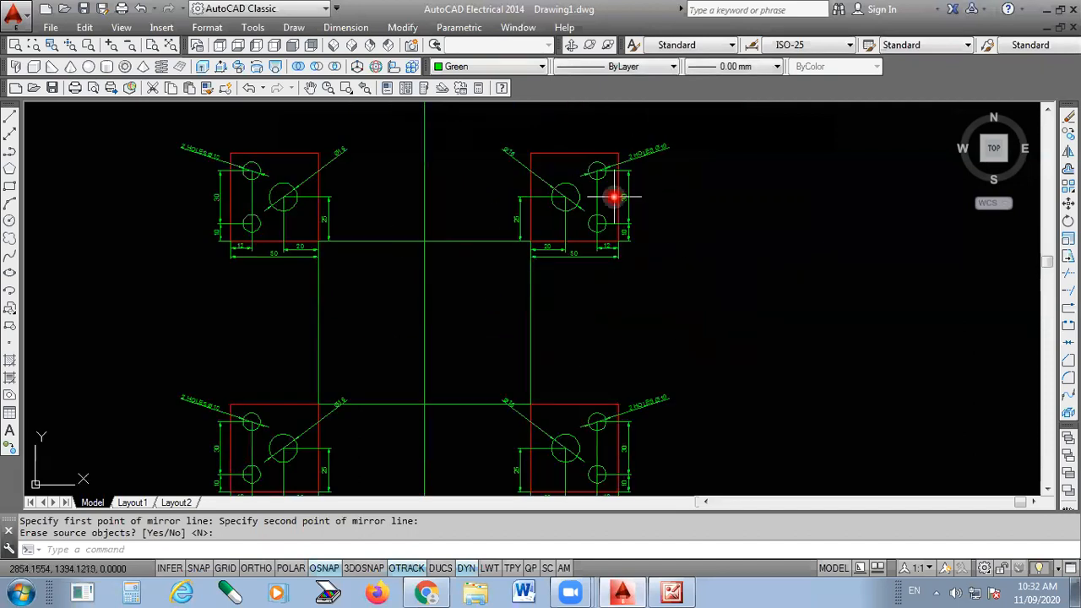
{"action": "scroll", "coordinate": [604, 203], "scroll_direction": "down", "scroll_amount": 2}
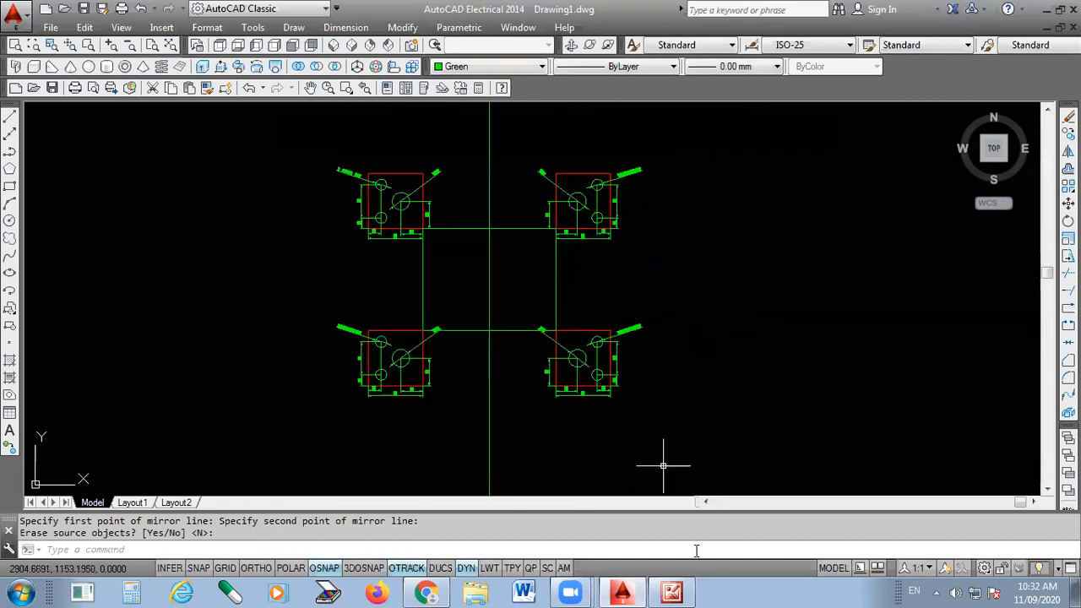
- Switch to the Microsoft Office picture viewer and examine the scanned exercise drawings for symmetrical parts, including the quadrant, housing and cover
{"action": "left_click", "coordinate": [671, 592]}
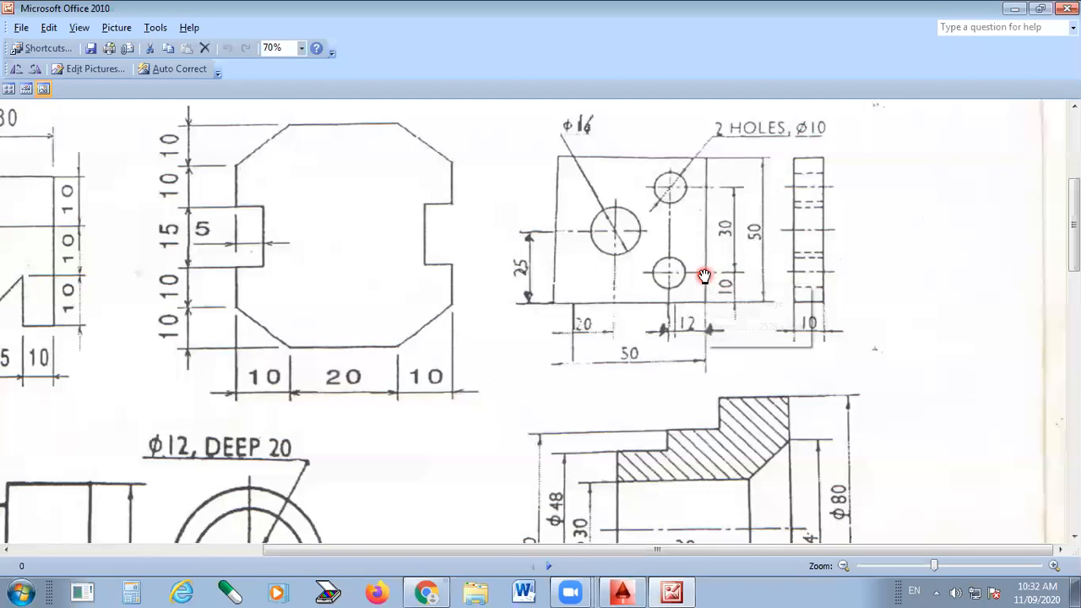
{"action": "scroll", "coordinate": [720, 271], "scroll_direction": "down", "scroll_amount": 3}
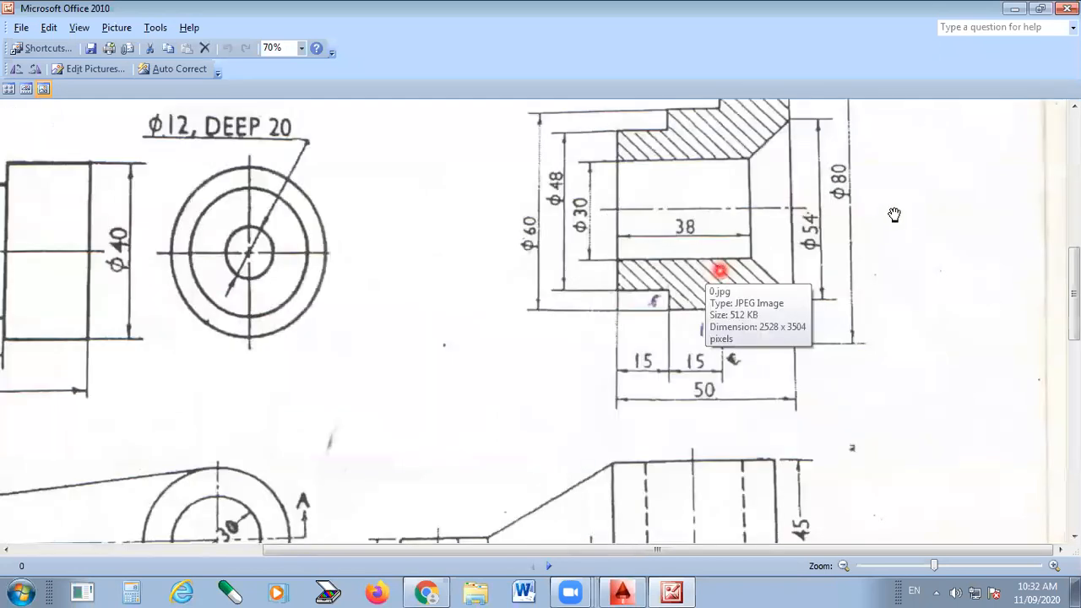
{"action": "scroll", "coordinate": [813, 274], "scroll_direction": "down", "scroll_amount": 1}
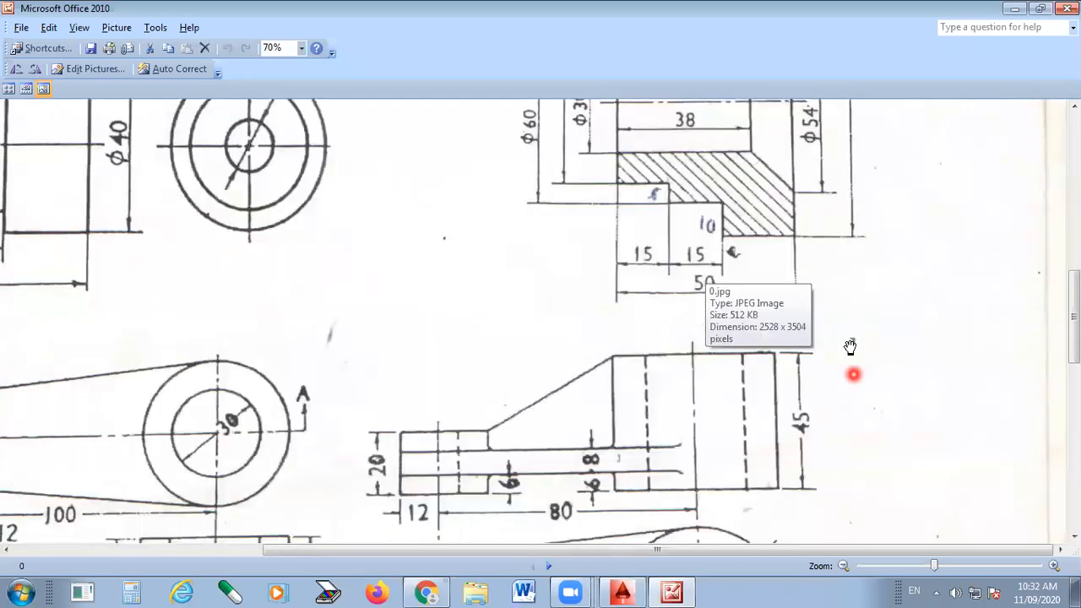
{"action": "scroll", "coordinate": [850, 347], "scroll_direction": "down", "scroll_amount": 2, "text": "ctrl"}
{"action": "scroll", "coordinate": [267, 365], "scroll_direction": "down", "scroll_amount": 1}
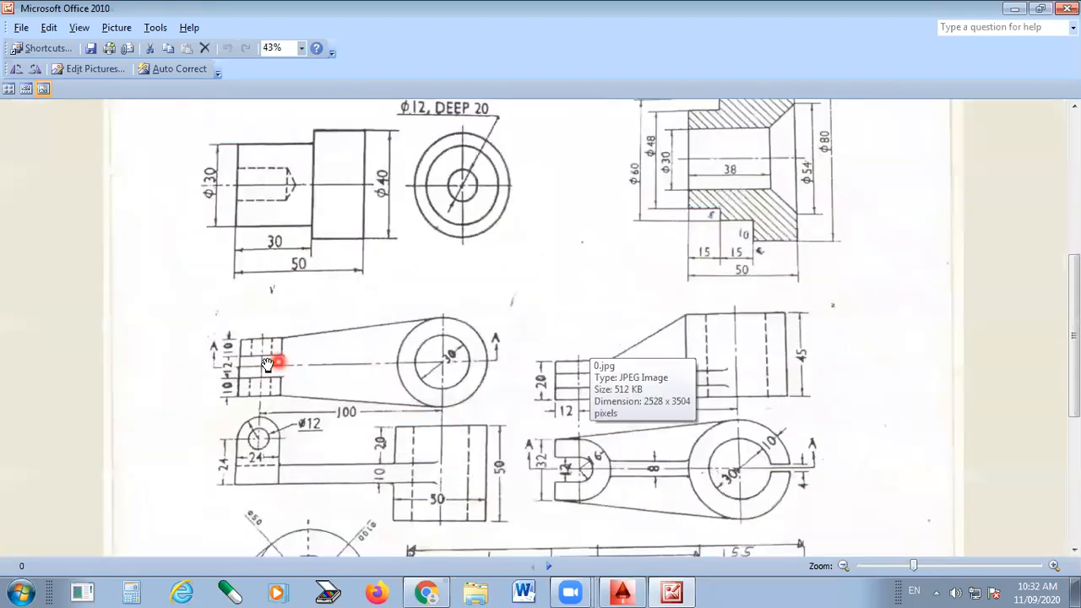
{"action": "scroll", "coordinate": [690, 371], "scroll_direction": "down", "scroll_amount": 1}
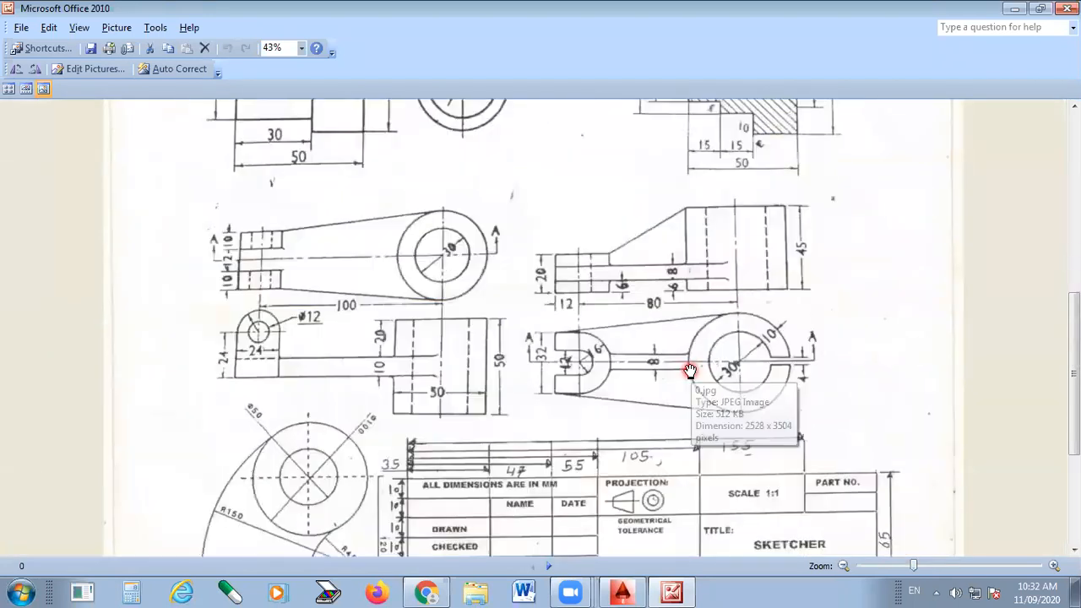
{"action": "left_click_drag", "start_coordinate": [689, 372], "coordinate": [594, 239]}
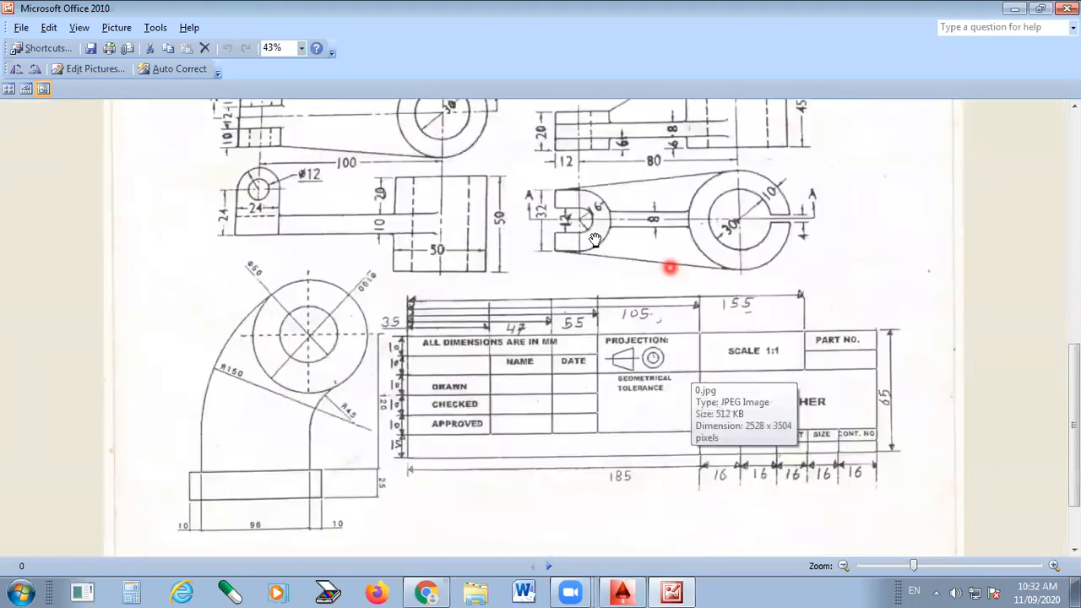
{"action": "left_click", "coordinate": [549, 565]}
{"action": "left_click", "coordinate": [549, 565]}
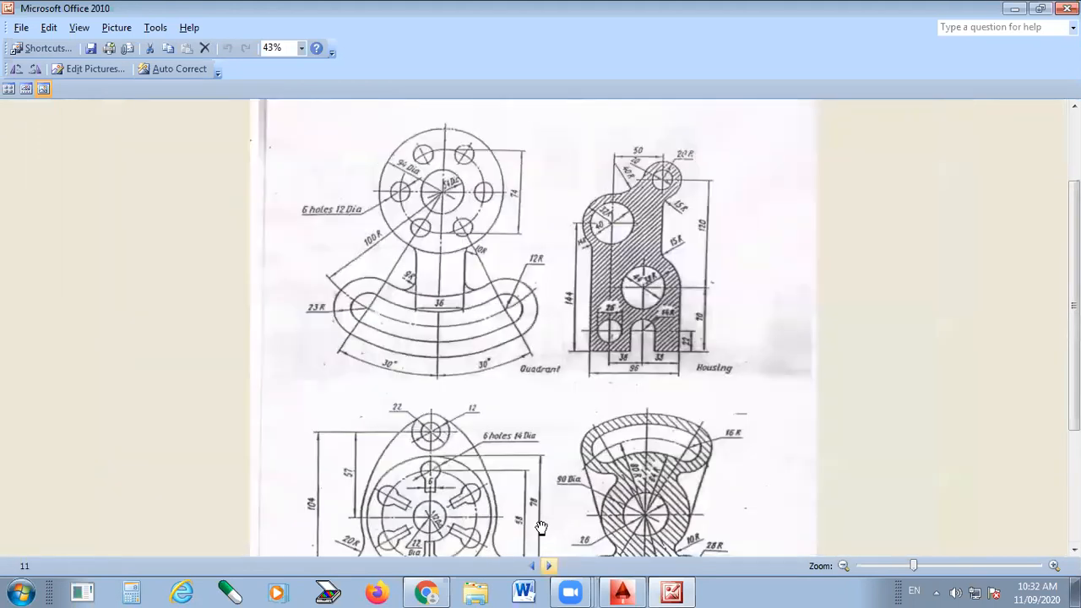
{"action": "left_click", "coordinate": [439, 203]}
{"action": "mouse_move", "coordinate": [595, 409]}
{"action": "left_mouse_down"}
{"action": "mouse_move", "coordinate": [623, 349]}
{"action": "mouse_move", "coordinate": [444, 302]}
{"action": "left_mouse_up"}
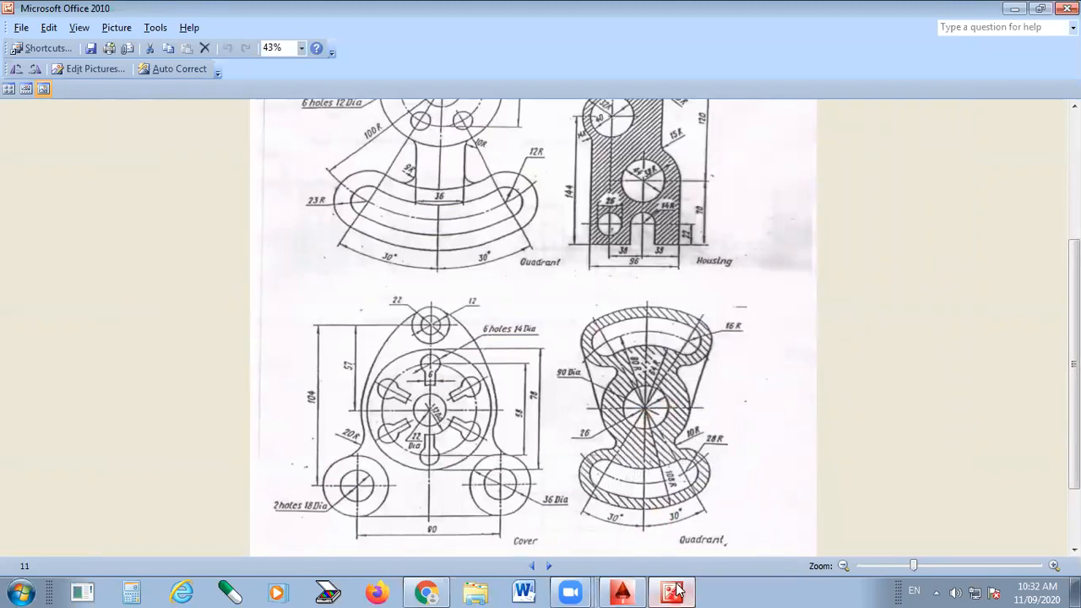
- Switch back to AutoCAD and draw a horizontal construction line below the four plates with Ortho on
{"action": "left_click", "coordinate": [623, 588]}
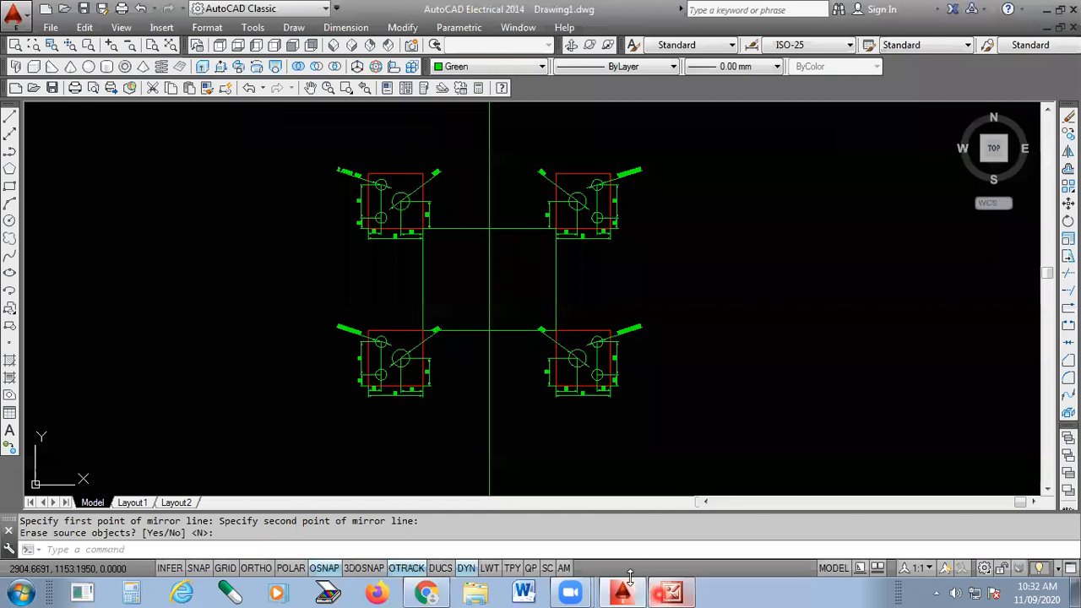
{"action": "scroll", "coordinate": [656, 282], "scroll_direction": "down", "scroll_amount": 3}
{"action": "scroll", "coordinate": [675, 282], "scroll_direction": "up", "scroll_amount": 2}
{"action": "scroll", "coordinate": [621, 327], "scroll_direction": "down", "scroll_amount": 2}
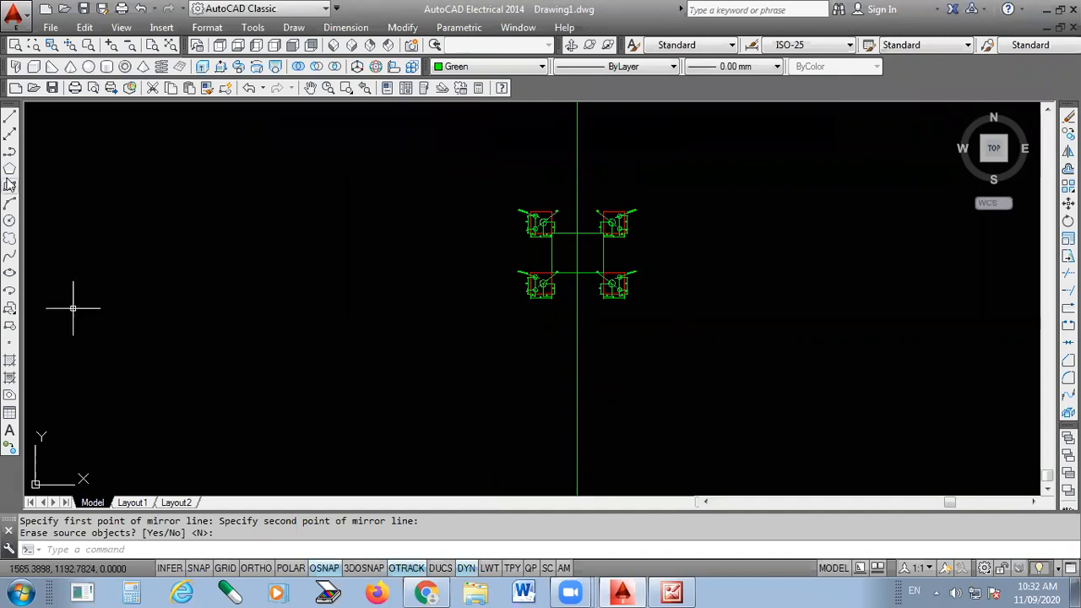
{"action": "left_click", "coordinate": [404, 331]}
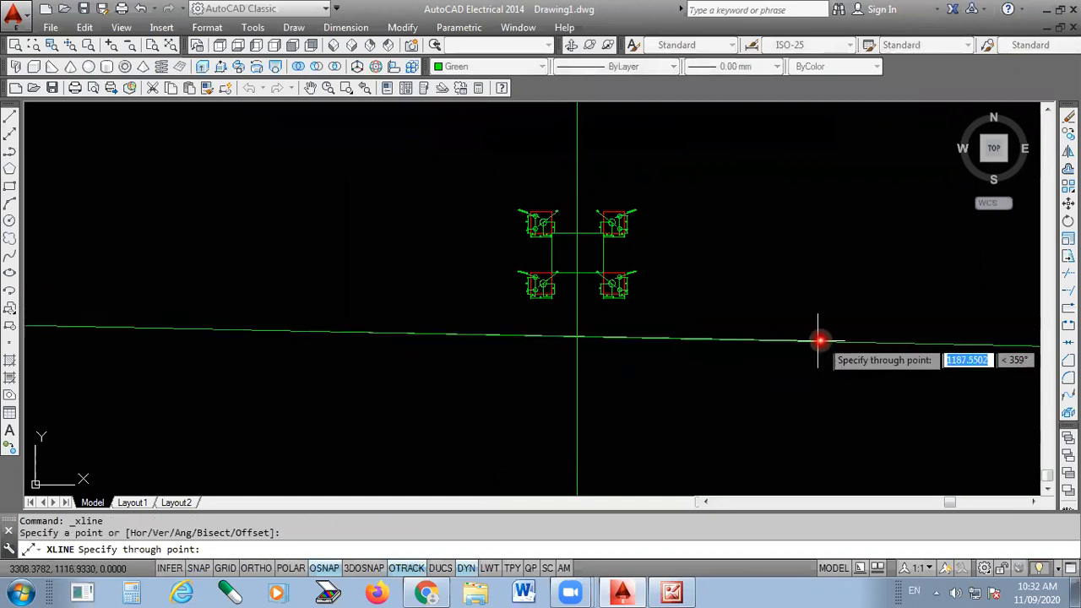
{"action": "key", "text": "F8"}
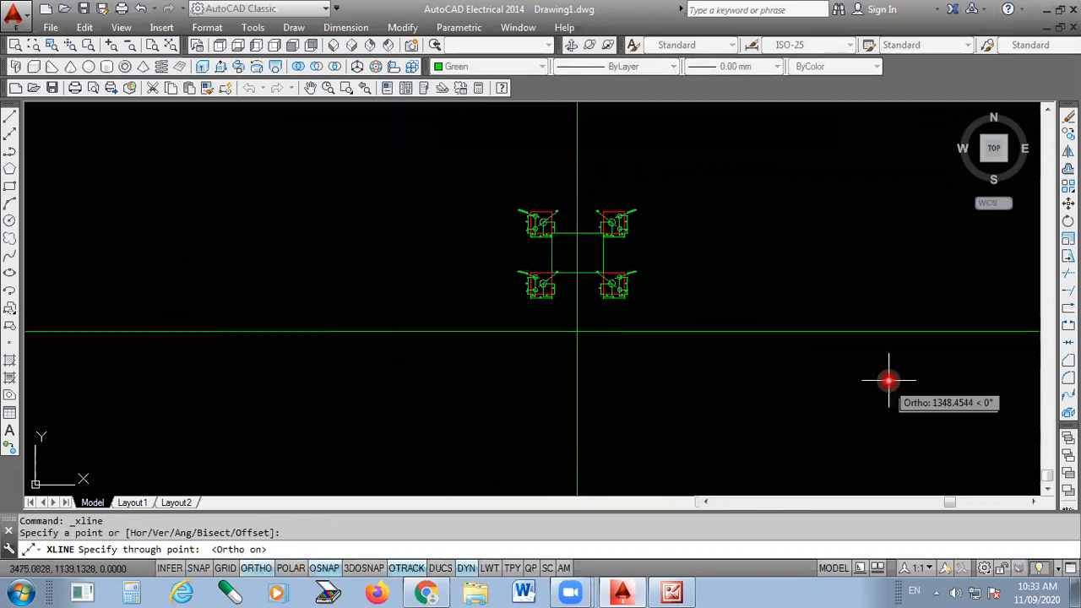
{"action": "left_click", "coordinate": [894, 376]}
{"action": "key", "text": "Return"}
- Mirror the four plates, the rectangle and the vertical construction line across the horizontal construction line, keeping the source objects
{"action": "scroll", "coordinate": [627, 253], "scroll_direction": "up", "scroll_amount": 4}
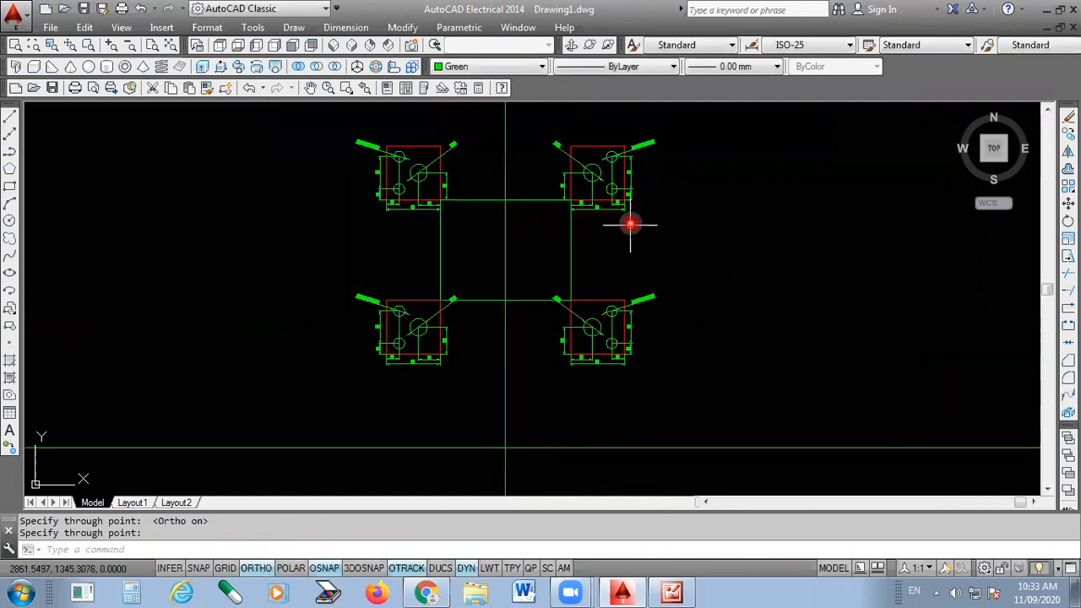
{"action": "scroll", "coordinate": [548, 338], "scroll_direction": "down", "scroll_amount": 2}
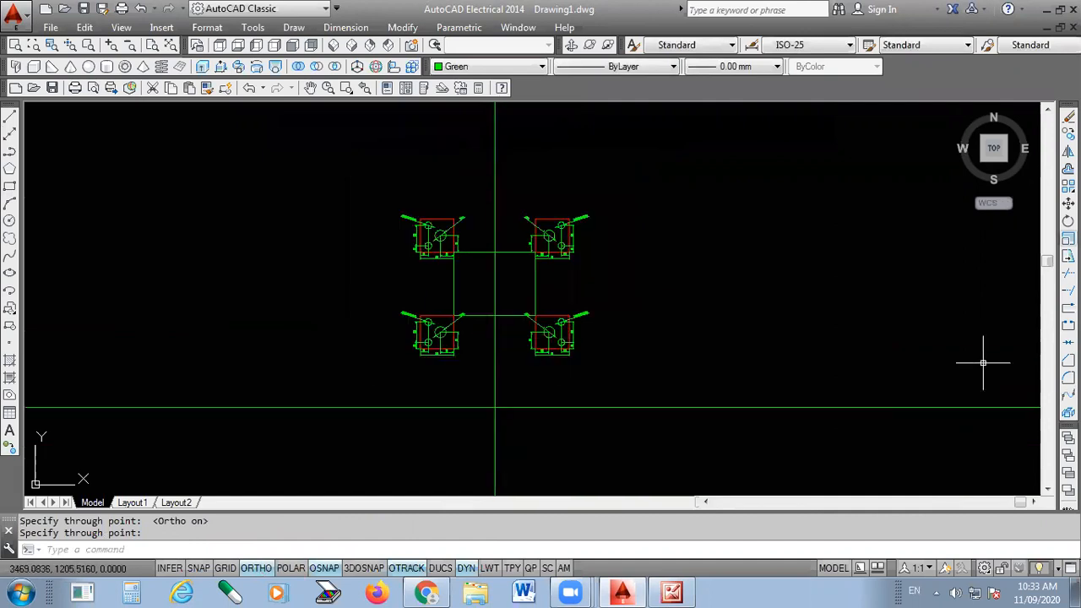
{"action": "left_click", "coordinate": [1068, 151]}
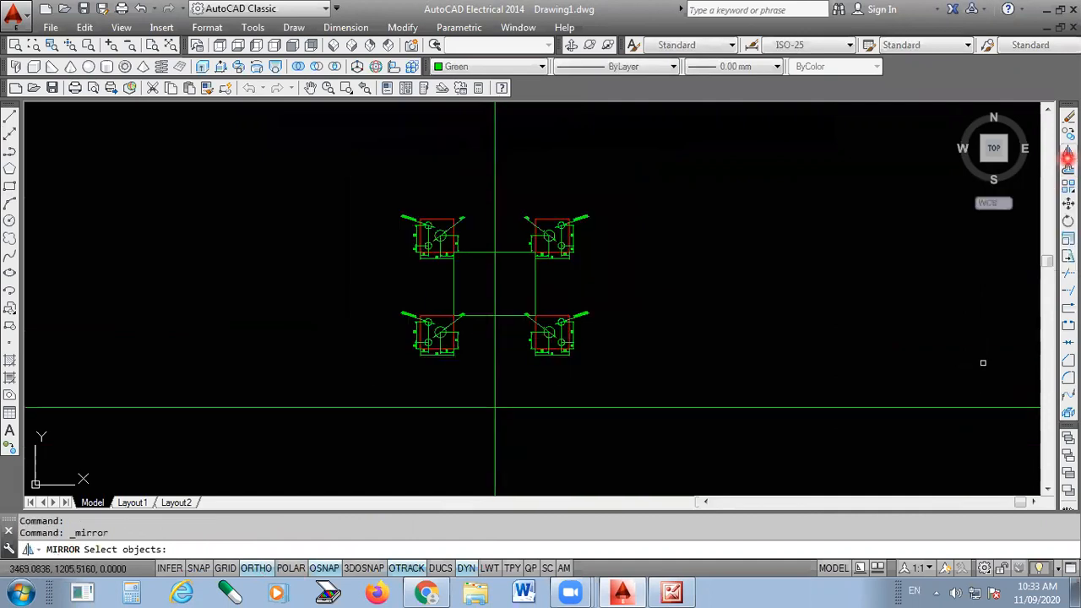
{"action": "left_click", "coordinate": [650, 189]}
{"action": "left_click", "coordinate": [333, 418]}
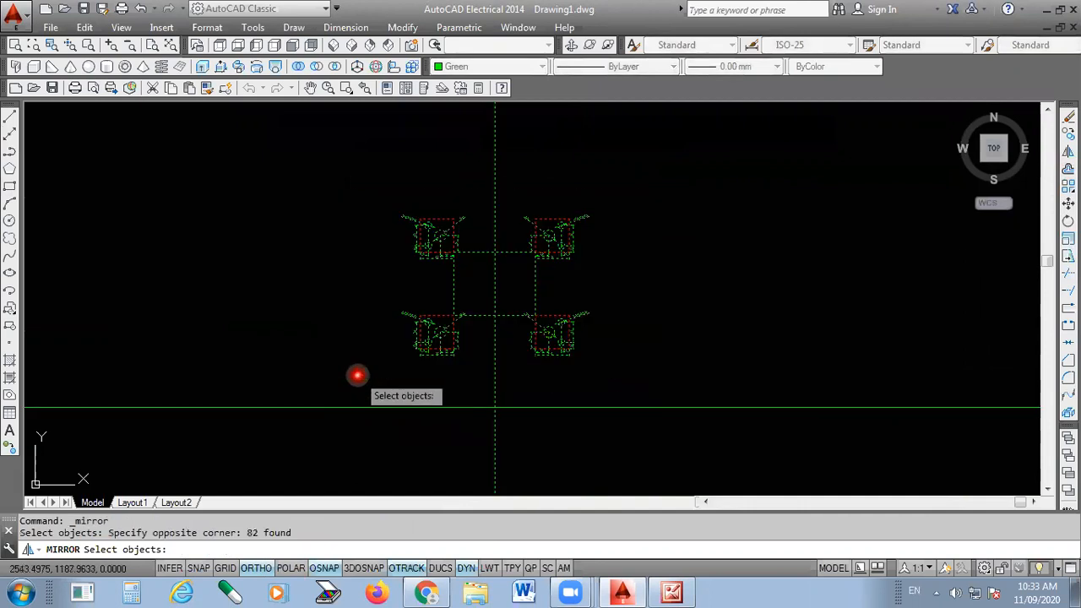
{"action": "key", "text": "Return"}
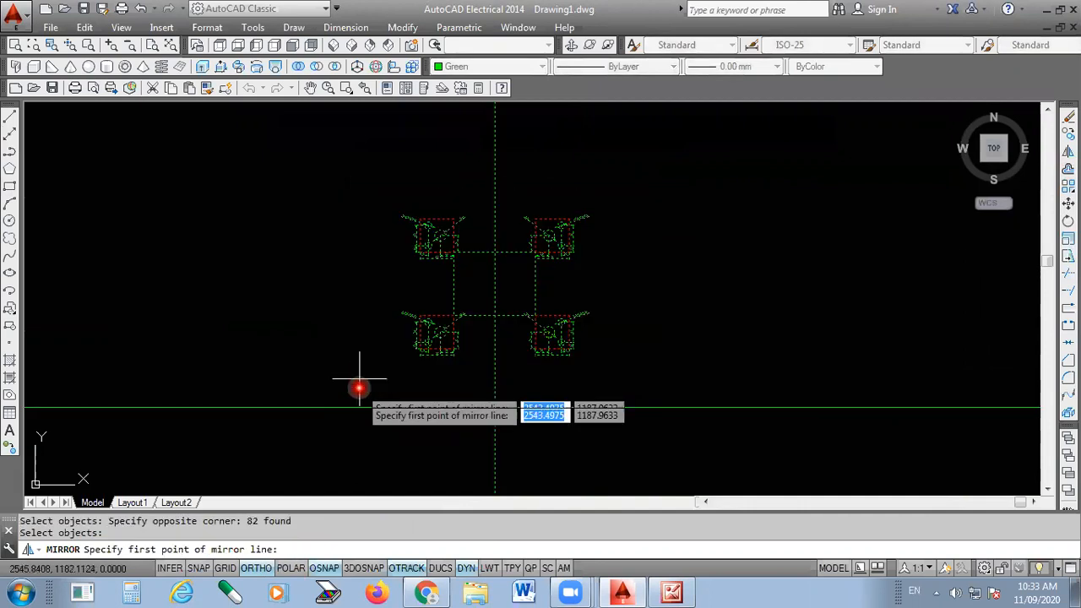
{"action": "scroll", "coordinate": [553, 237], "scroll_direction": "down", "scroll_amount": 1}
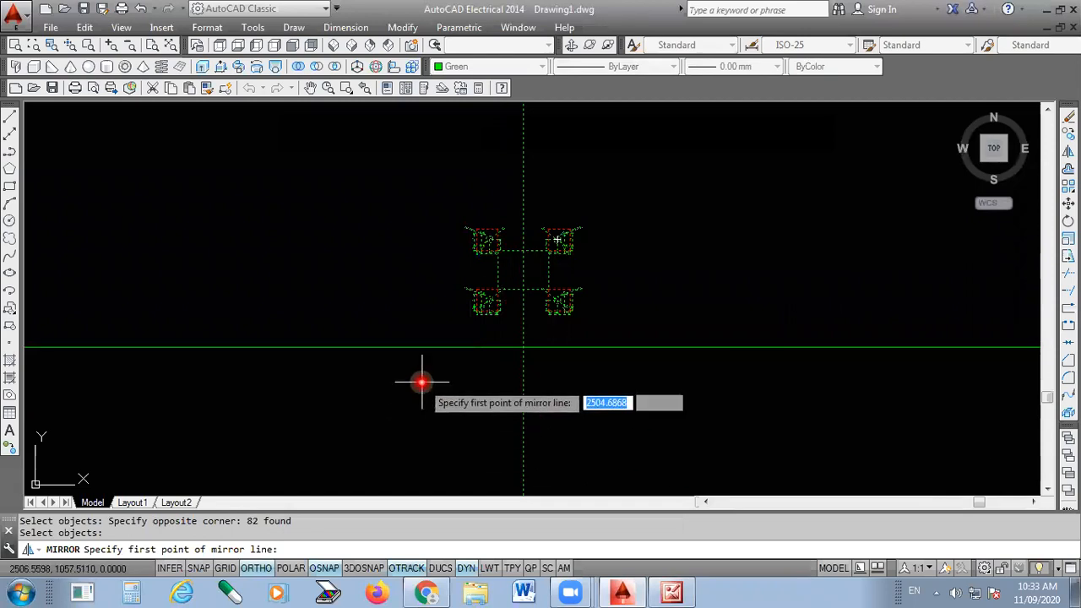
{"action": "left_click", "coordinate": [379, 347]}
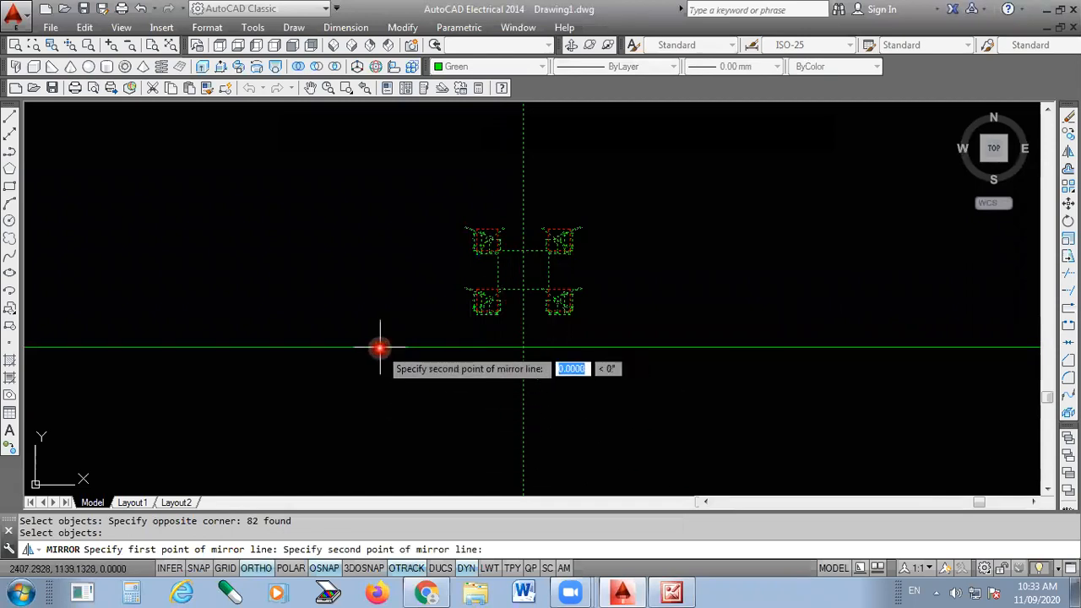
{"action": "left_click", "coordinate": [719, 353]}
{"action": "key", "text": "Return"}
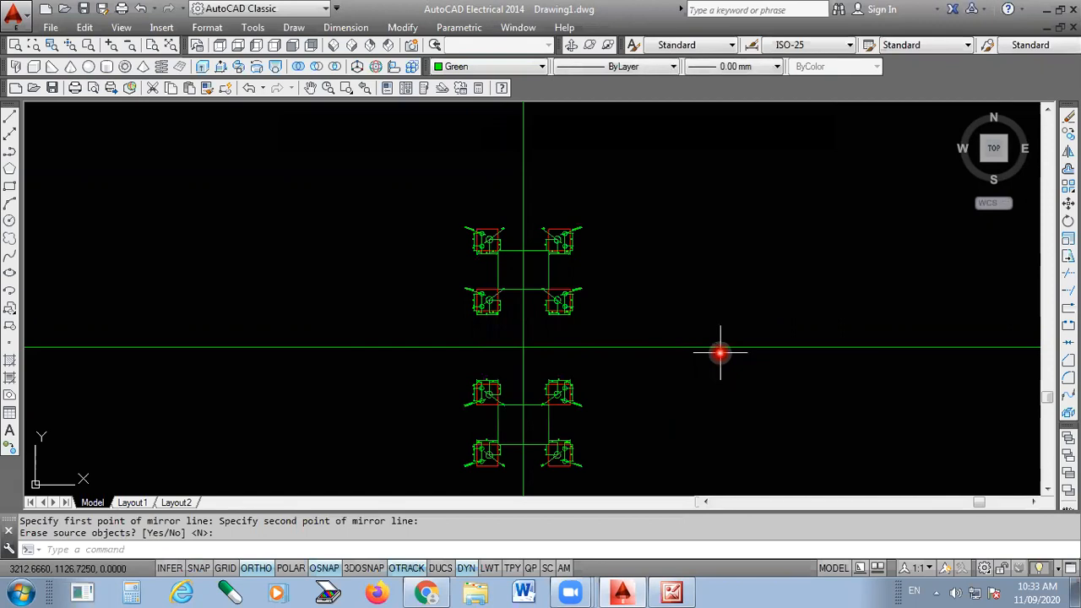
{"action": "scroll", "coordinate": [548, 215], "scroll_direction": "down", "scroll_amount": 1}
{"action": "scroll", "coordinate": [547, 280], "scroll_direction": "up", "scroll_amount": 1}
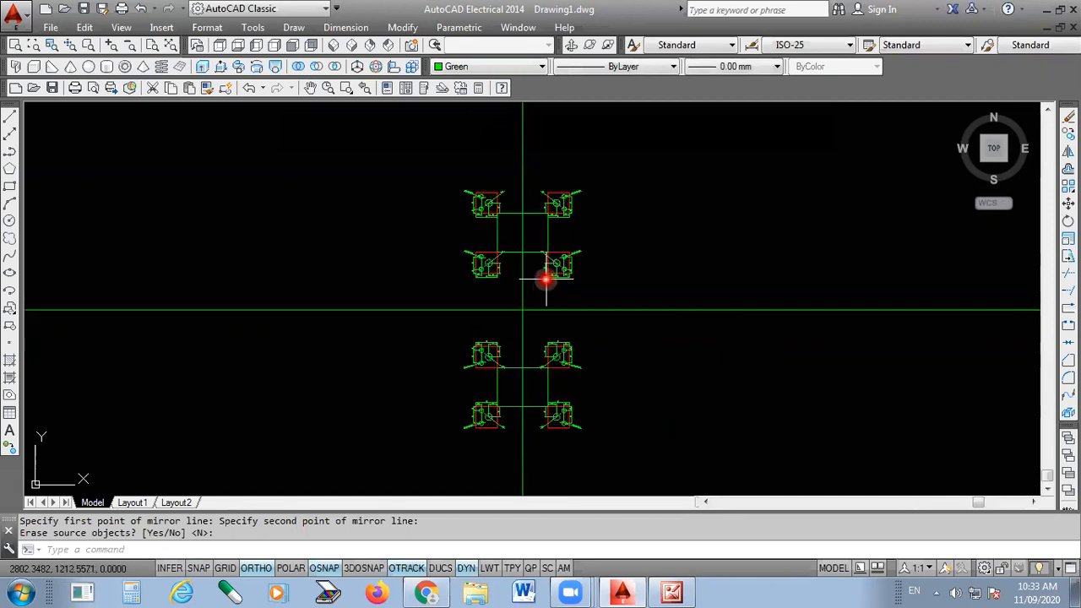
{"action": "scroll", "coordinate": [548, 285], "scroll_direction": "up", "scroll_amount": 1}
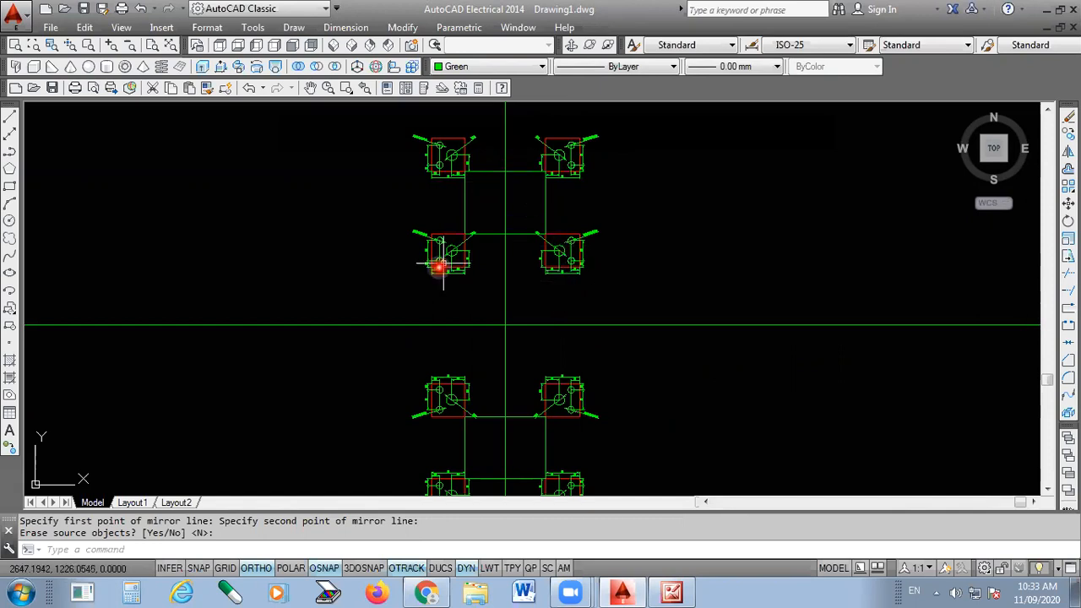
- Mirror the upper four plates, rectangle and vertical construction line across a diagonal through the construction lines' intersection, with Ortho off, Polar on and source objects kept
{"action": "scroll", "coordinate": [507, 313], "scroll_direction": "down", "scroll_amount": 1}
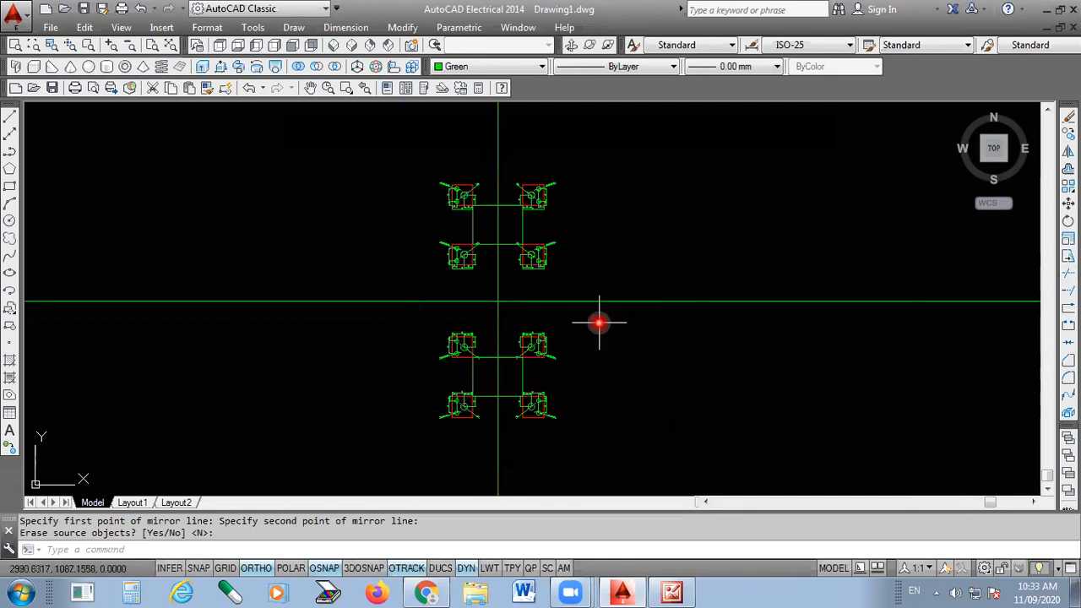
{"action": "scroll", "coordinate": [512, 357], "scroll_direction": "down", "scroll_amount": 1}
{"action": "scroll", "coordinate": [610, 304], "scroll_direction": "up", "scroll_amount": 1}
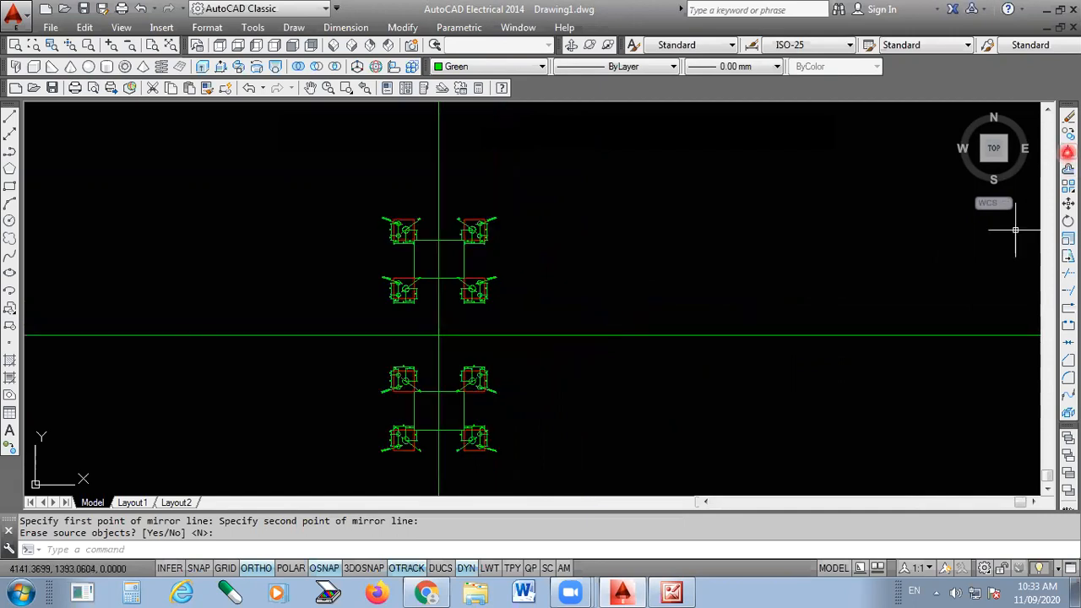
{"action": "left_click", "coordinate": [1068, 152]}
{"action": "left_click", "coordinate": [537, 186]}
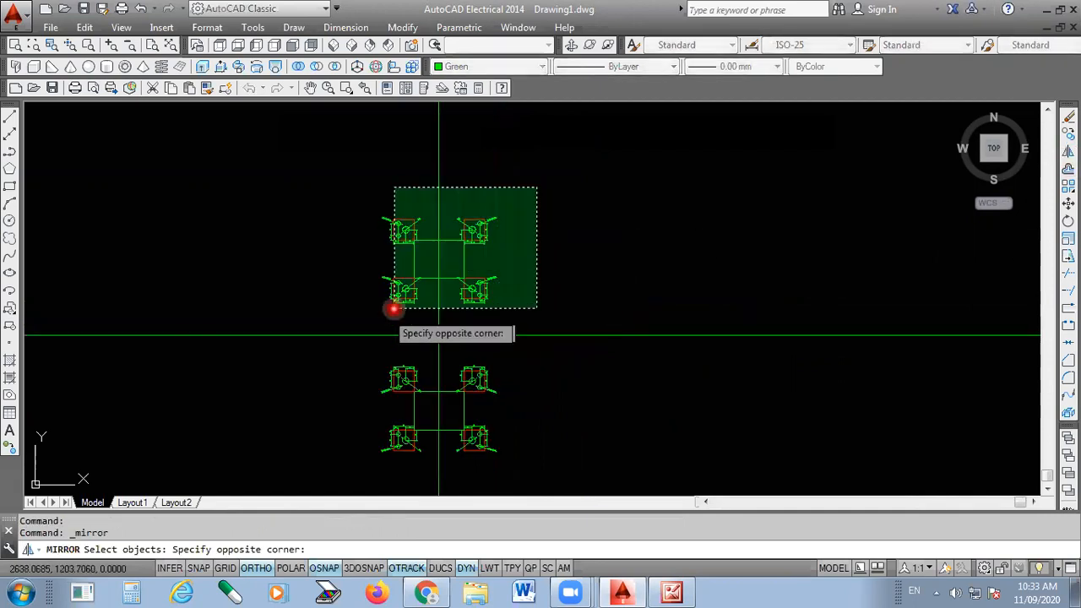
{"action": "left_click", "coordinate": [341, 327]}
{"action": "key", "text": "Return"}
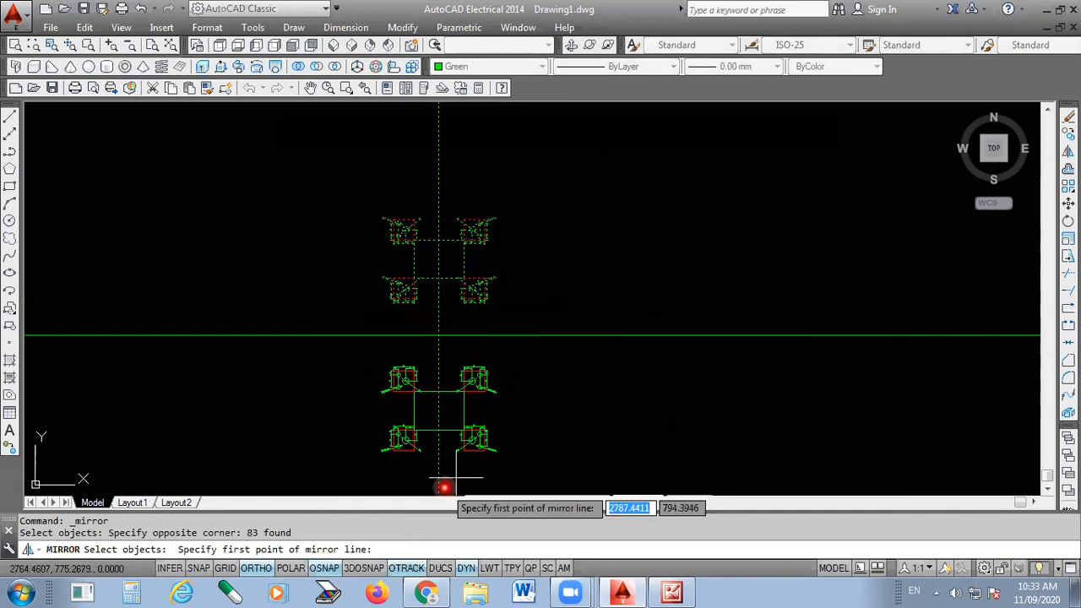
{"action": "left_click", "coordinate": [438, 338]}
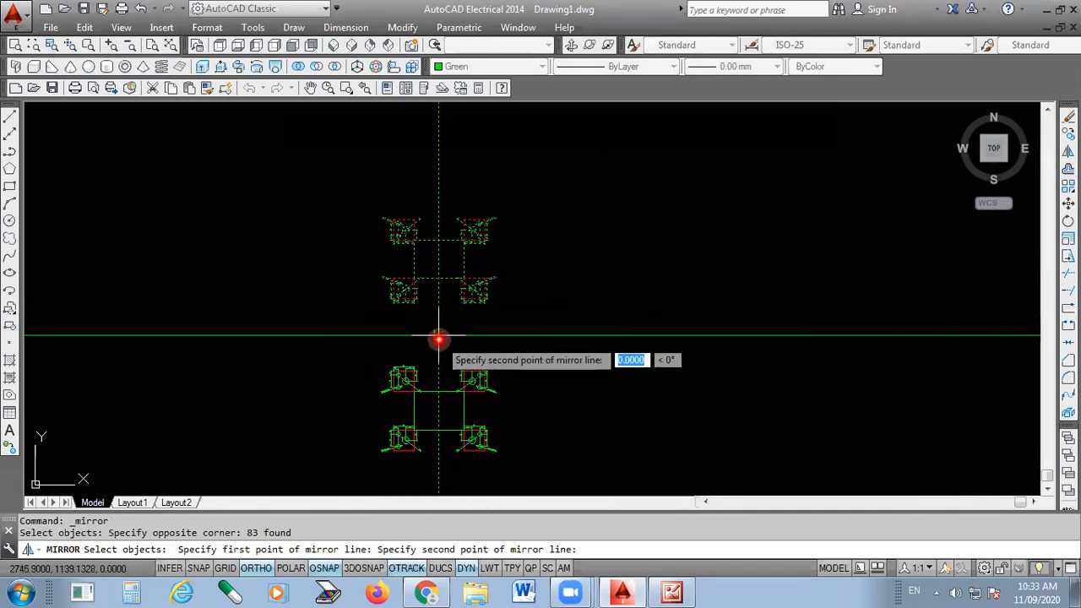
{"action": "left_click", "coordinate": [262, 574]}
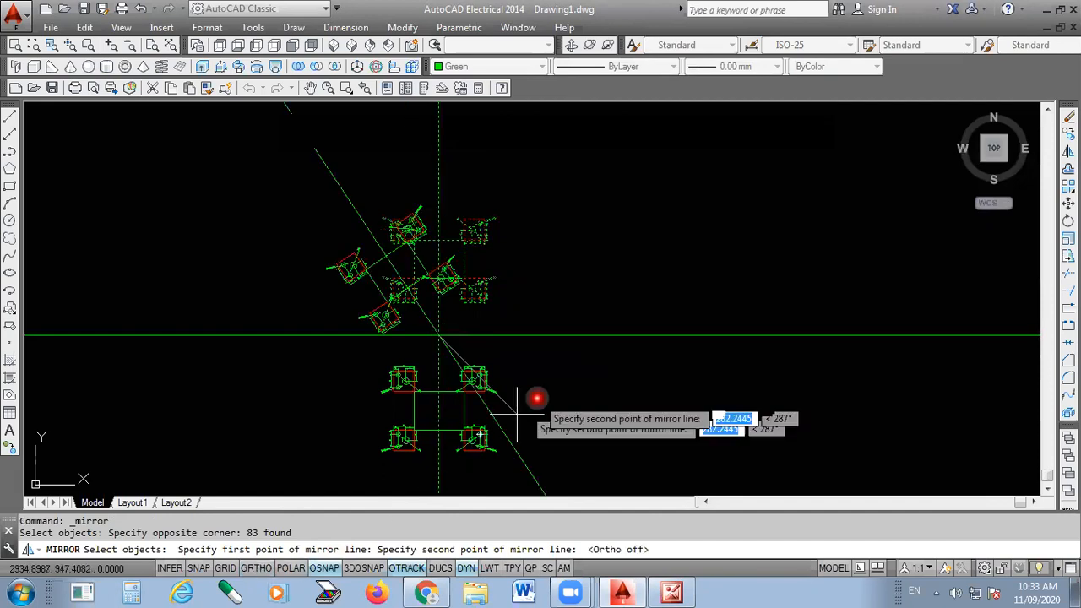
{"action": "scroll", "coordinate": [621, 296], "scroll_direction": "down", "scroll_amount": 2}
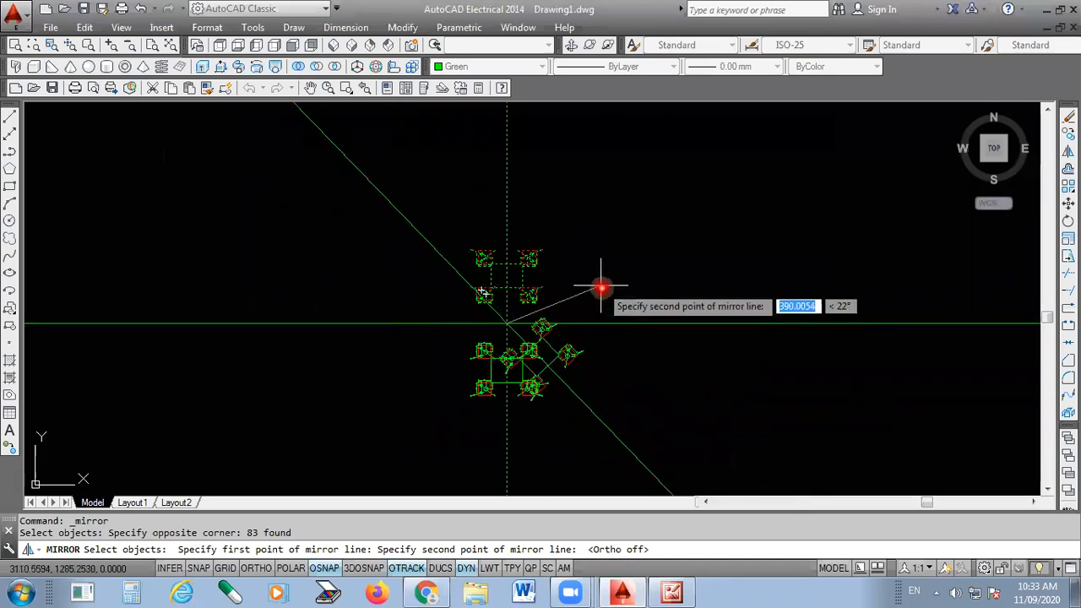
{"action": "left_click", "coordinate": [288, 570]}
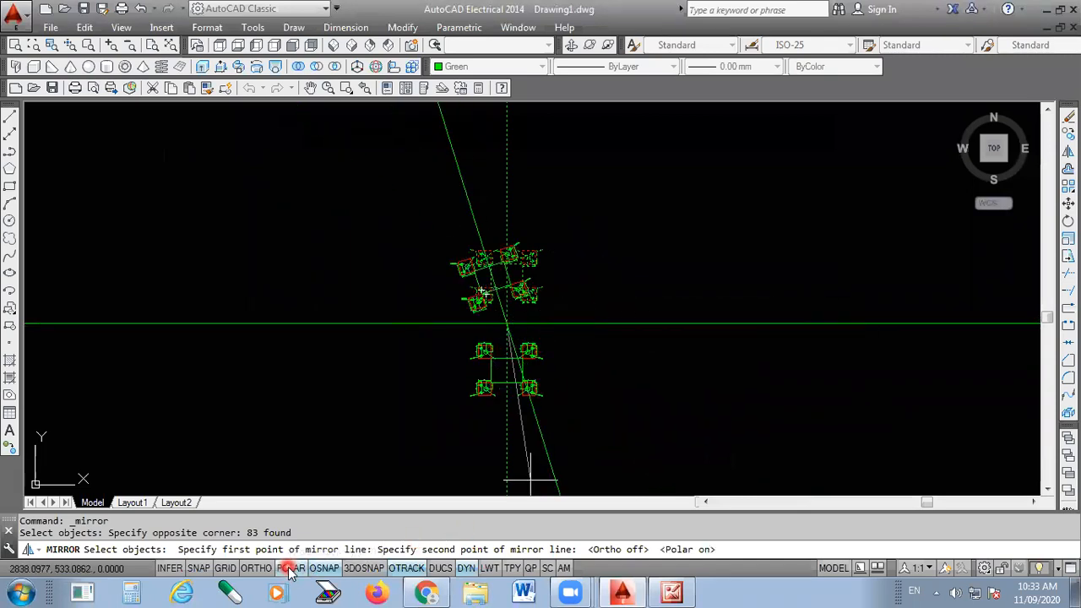
{"action": "right_click", "coordinate": [290, 568]}
{"action": "left_click", "coordinate": [345, 368]}
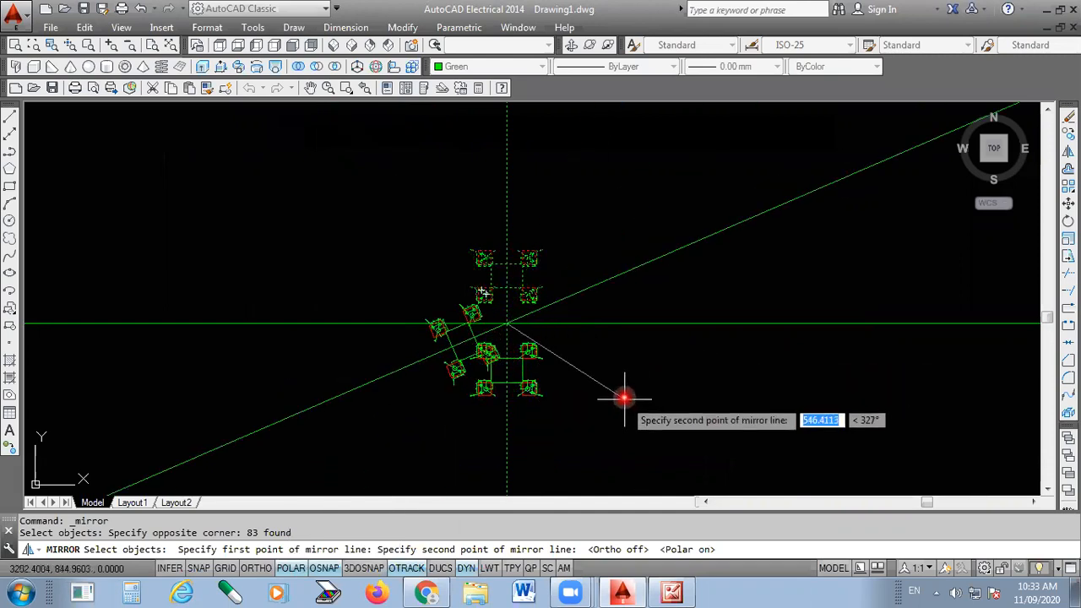
{"action": "left_click", "coordinate": [643, 196]}
{"action": "key", "text": "Return"}
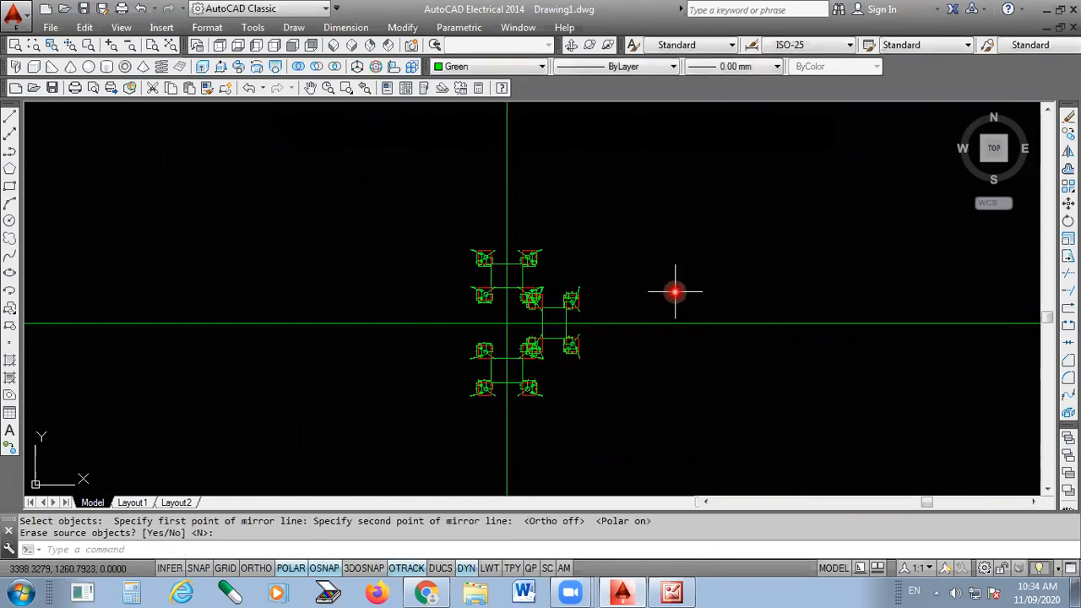
- Erase all plates, rectangles and construction lines in the drawing
{"action": "scroll", "coordinate": [533, 350], "scroll_direction": "up", "scroll_amount": 2}
{"action": "scroll", "coordinate": [533, 350], "scroll_direction": "up", "scroll_amount": 2}
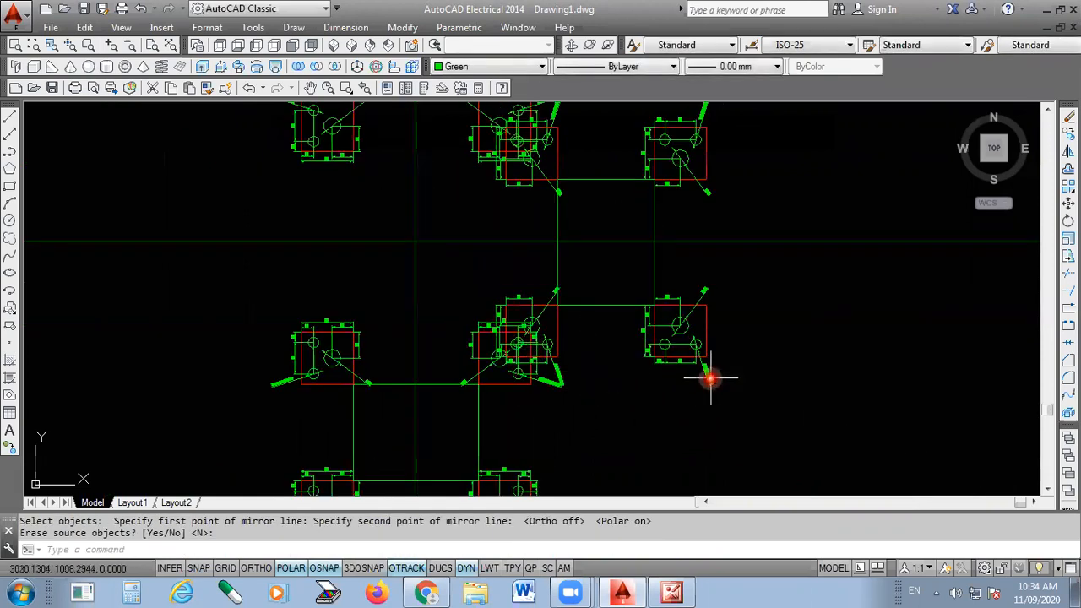
{"action": "scroll", "coordinate": [635, 423], "scroll_direction": "down", "scroll_amount": 2}
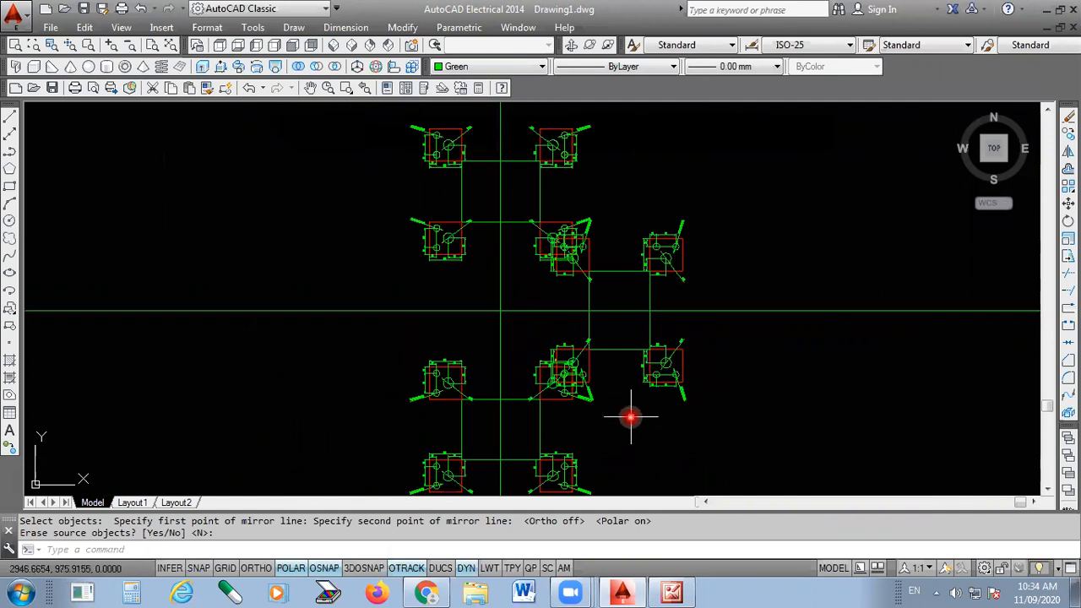
{"action": "scroll", "coordinate": [579, 381], "scroll_direction": "down", "scroll_amount": 4}
{"action": "scroll", "coordinate": [579, 381], "scroll_direction": "up", "scroll_amount": 6}
{"action": "scroll", "coordinate": [589, 358], "scroll_direction": "down", "scroll_amount": 6}
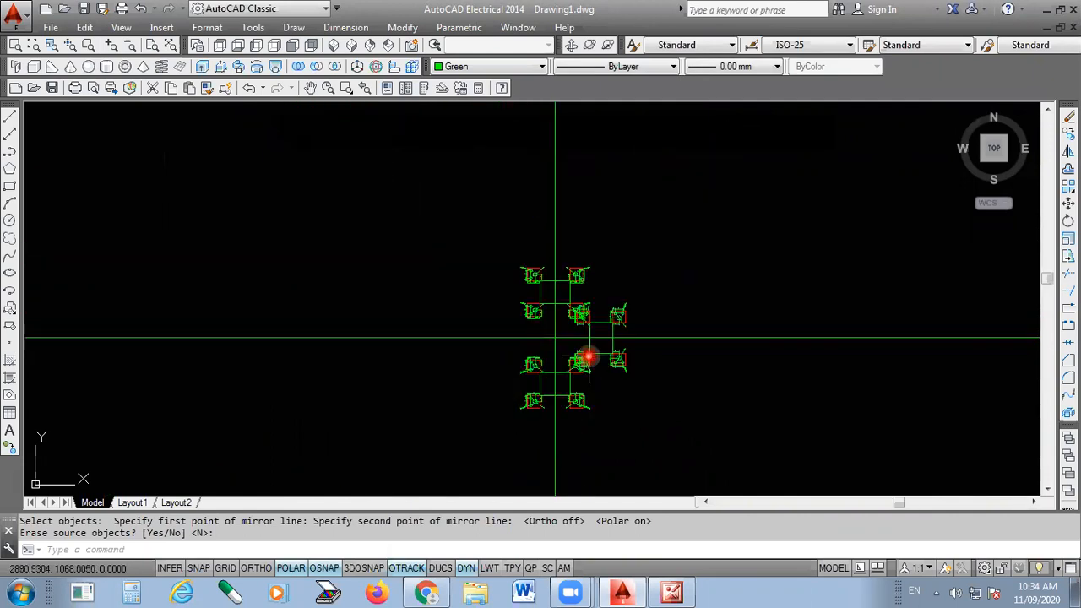
{"action": "left_click", "coordinate": [700, 229]}
{"action": "left_click", "coordinate": [423, 437]}
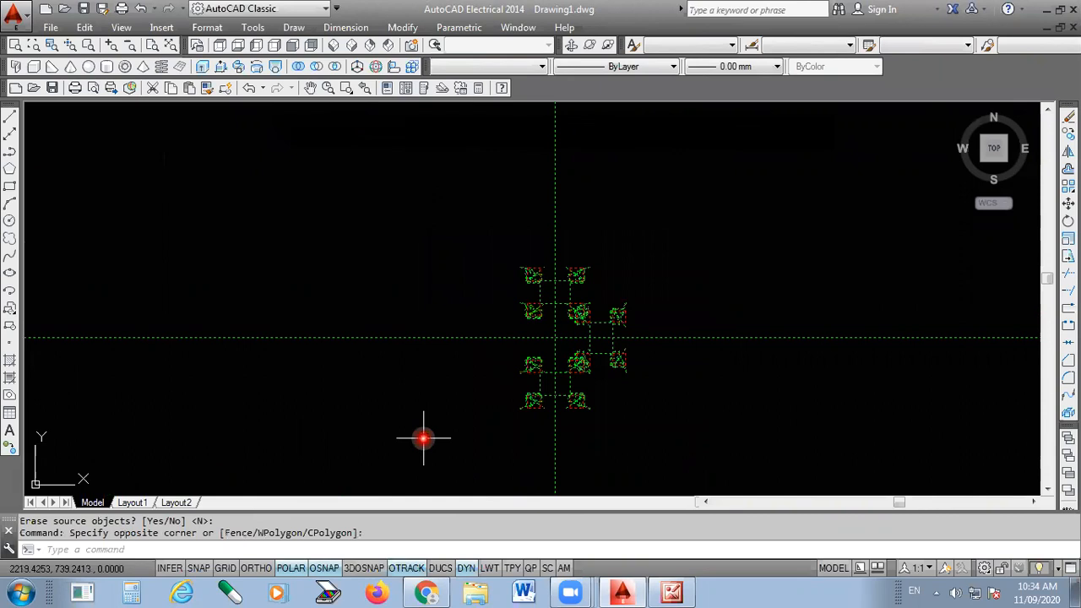
{"action": "key", "text": "Delete"}
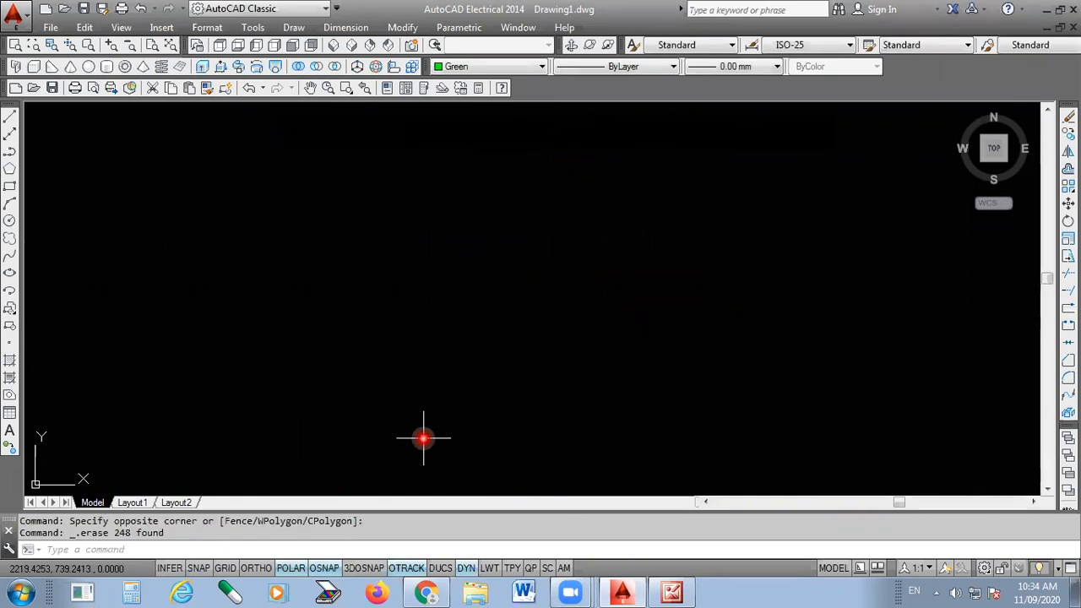
- Undo the full erase and the diagonal mirror of the upper plates
{"action": "key", "text": "ctrl+z"}
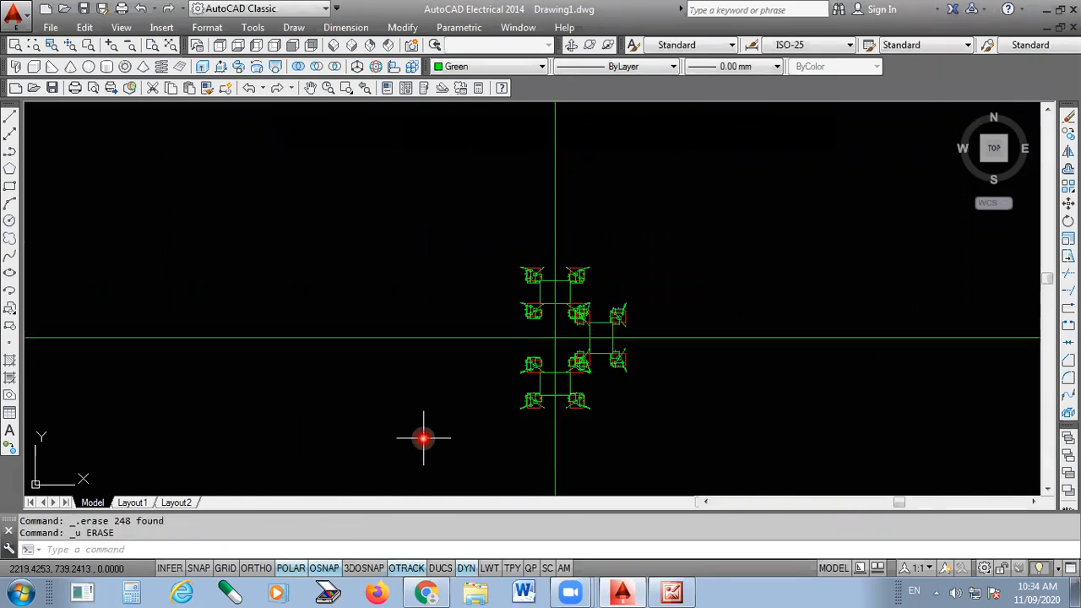
{"action": "key", "text": "ctrl+z"}
{"action": "key", "text": "ctrl+z"}
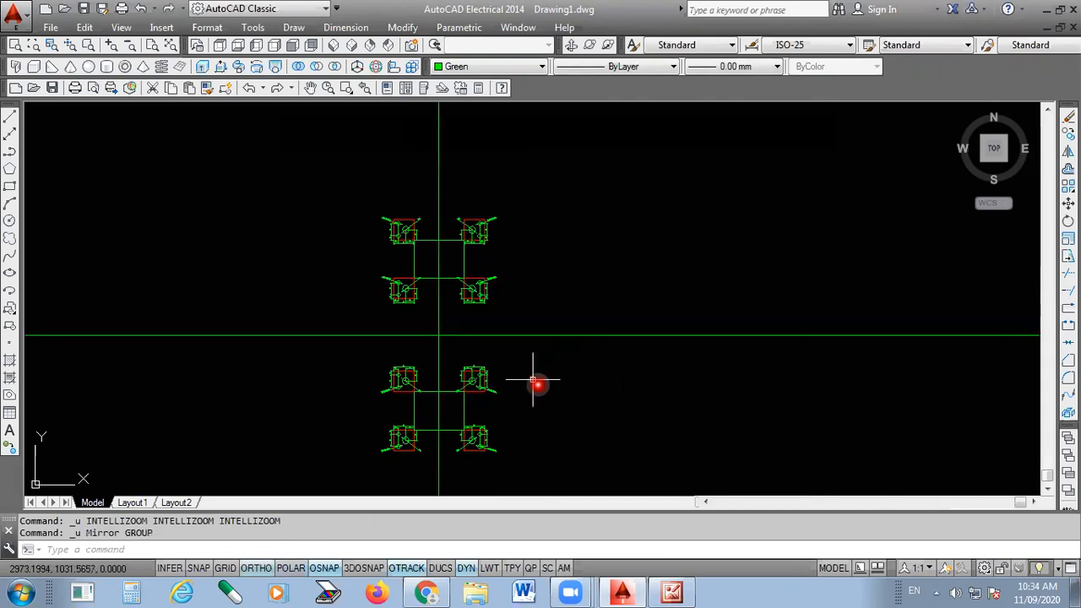
- Erase the lower four mirrored plates with their rectangle and both the horizontal and vertical construction lines
{"action": "left_click", "coordinate": [524, 309]}
{"action": "scroll", "coordinate": [444, 393], "scroll_direction": "down", "scroll_amount": 2}
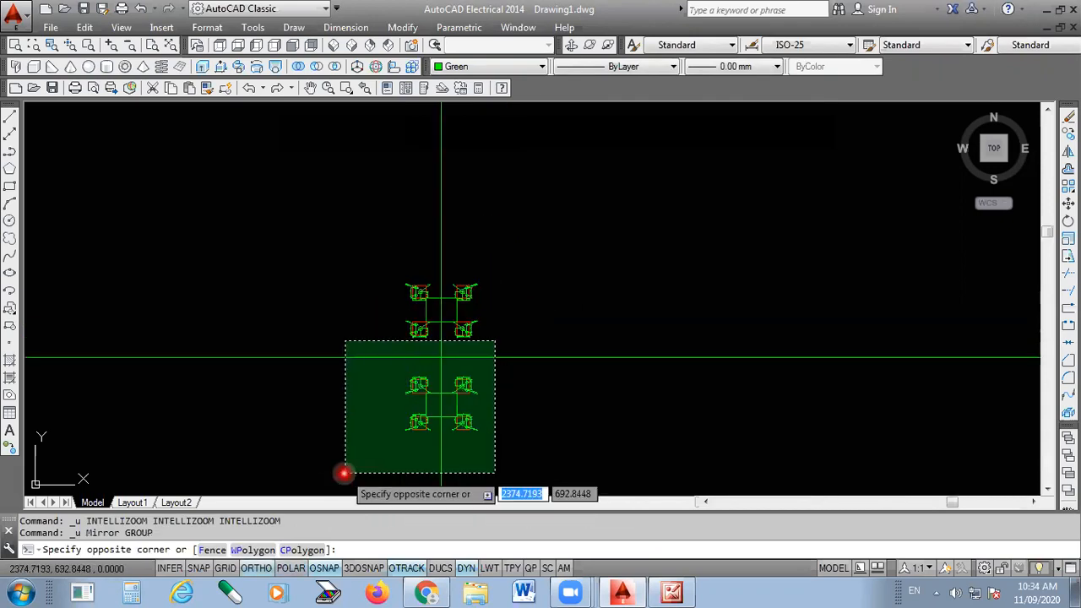
{"action": "left_click", "coordinate": [345, 466]}
{"action": "key", "text": "Delete"}
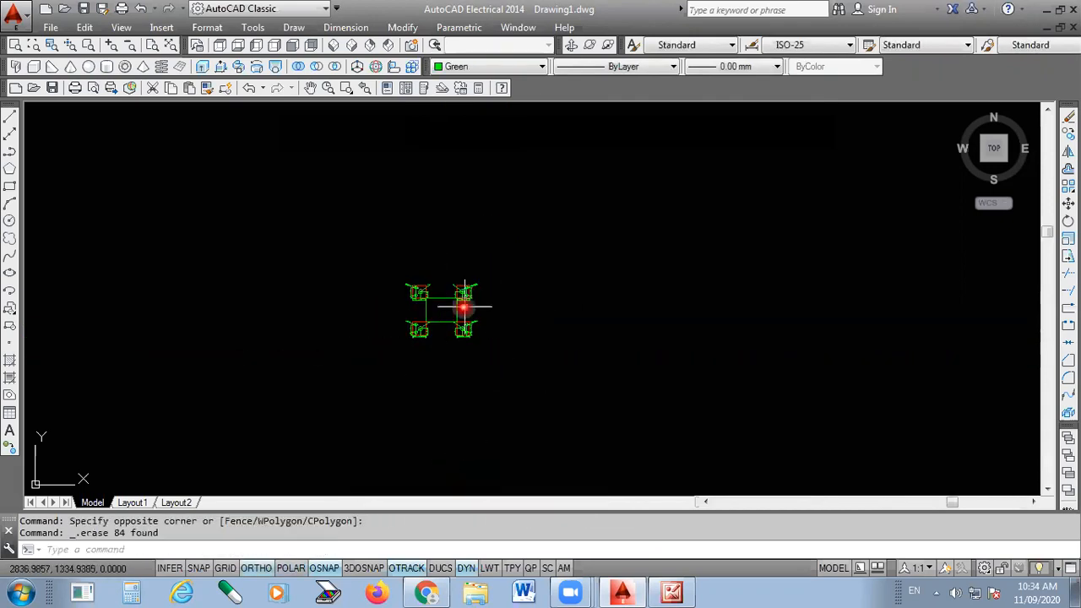
- Draw a vertical centre line between the midpoints of the green rectangle's upper and lower edges
{"action": "scroll", "coordinate": [442, 306], "scroll_direction": "up", "scroll_amount": 4}
{"action": "scroll", "coordinate": [407, 284], "scroll_direction": "up", "scroll_amount": 4}
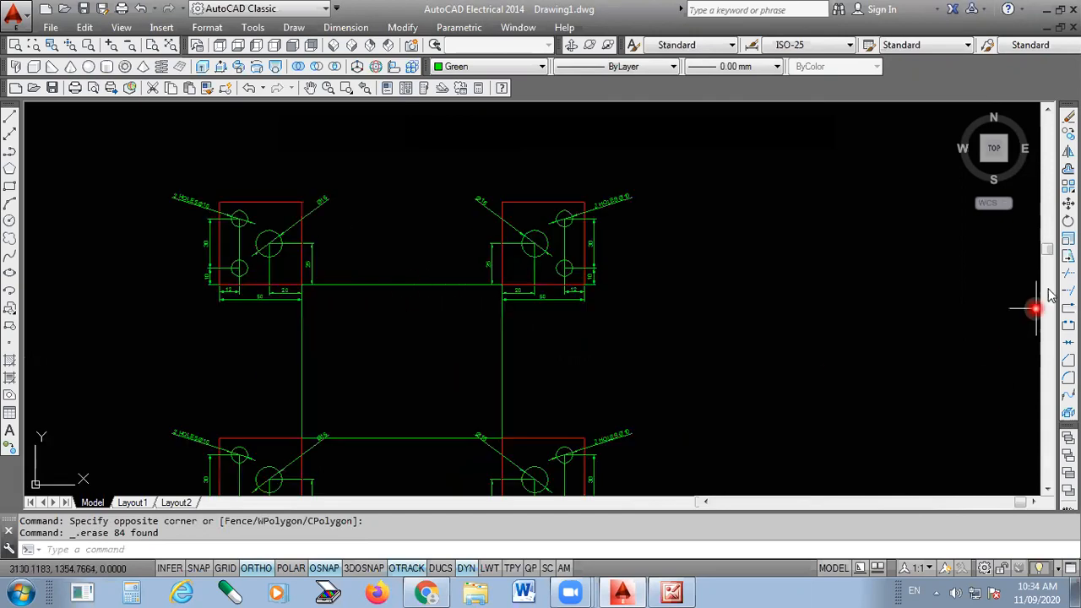
{"action": "scroll", "coordinate": [719, 292], "scroll_direction": "down", "scroll_amount": 3}
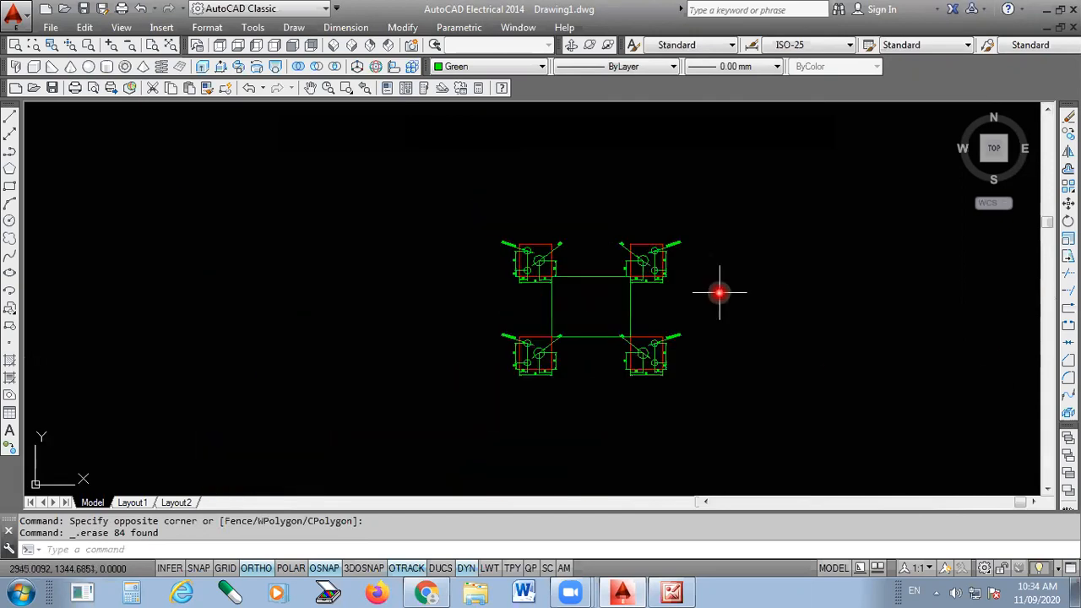
{"action": "scroll", "coordinate": [719, 295], "scroll_direction": "up", "scroll_amount": 2}
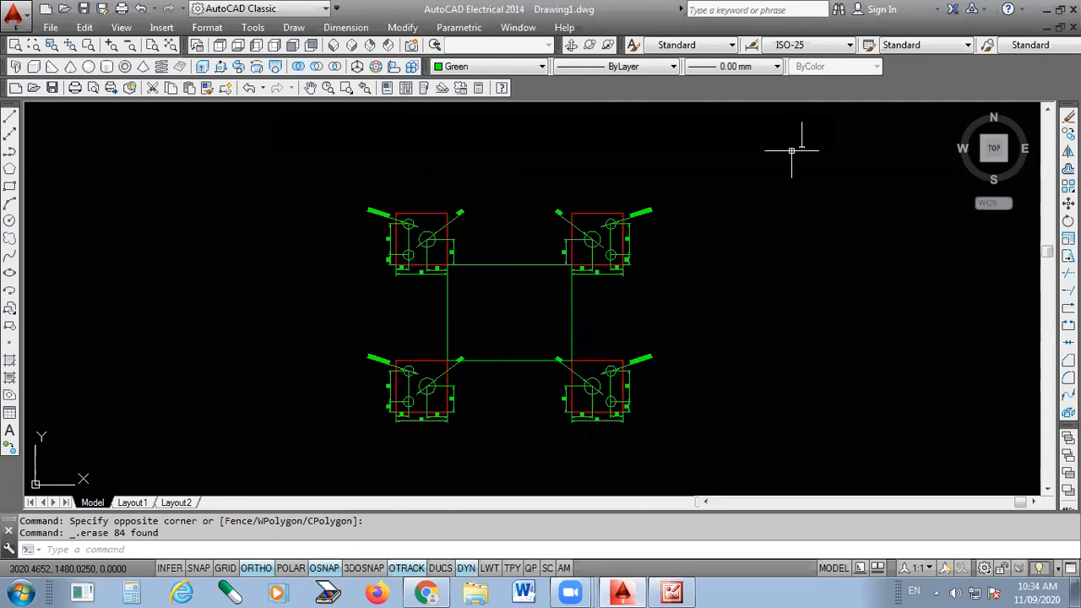
{"action": "scroll", "coordinate": [468, 395], "scroll_direction": "down", "scroll_amount": 1}
{"action": "scroll", "coordinate": [513, 431], "scroll_direction": "up", "scroll_amount": 1}
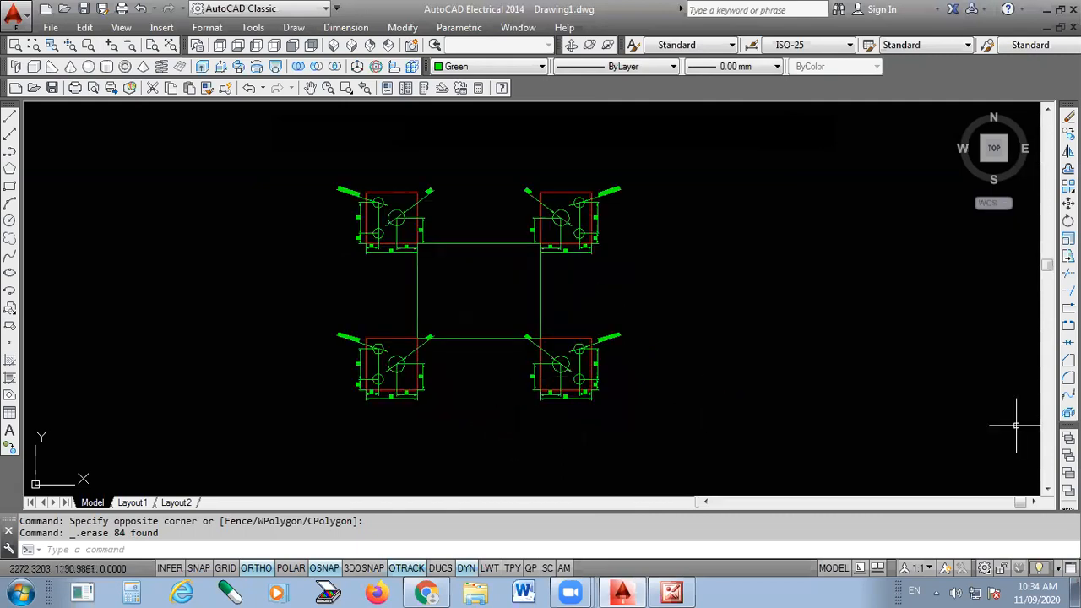
{"action": "left_click", "coordinate": [11, 122]}
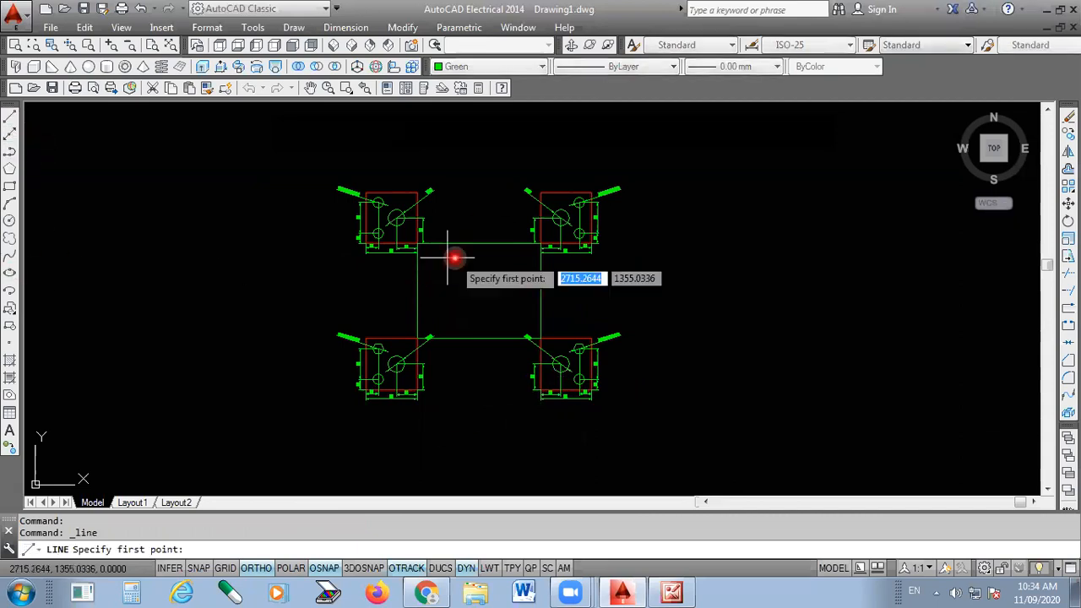
{"action": "scroll", "coordinate": [485, 252], "scroll_direction": "up", "scroll_amount": 2}
{"action": "left_click", "coordinate": [473, 237]}
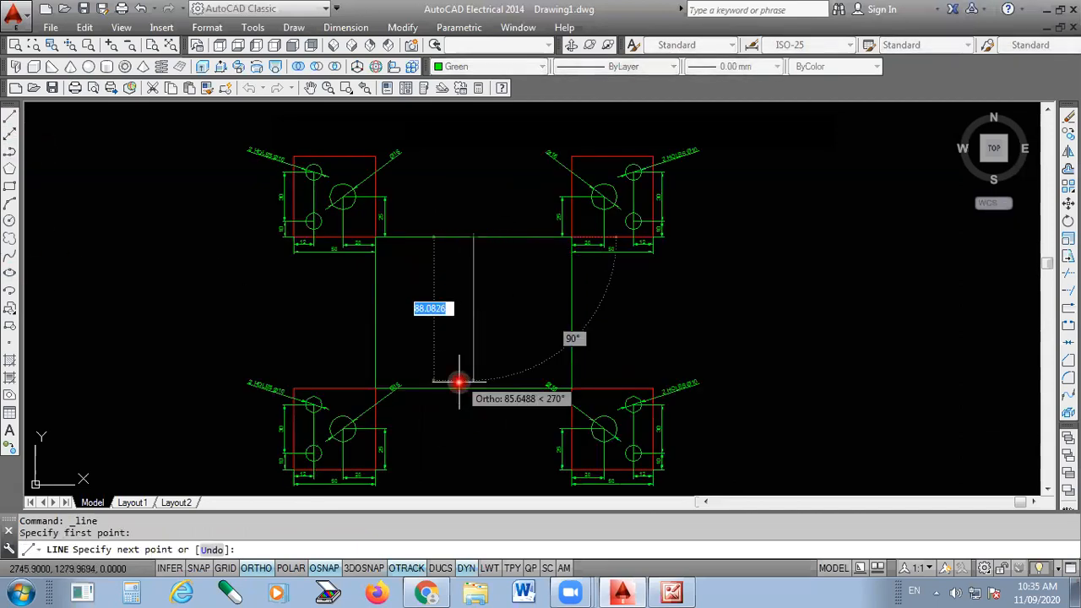
{"action": "left_click", "coordinate": [473, 388]}
{"action": "key", "text": "Return"}
- Draw a horizontal centre line between the midpoints of the green rectangle's two vertical sides
{"action": "key", "text": "Return"}
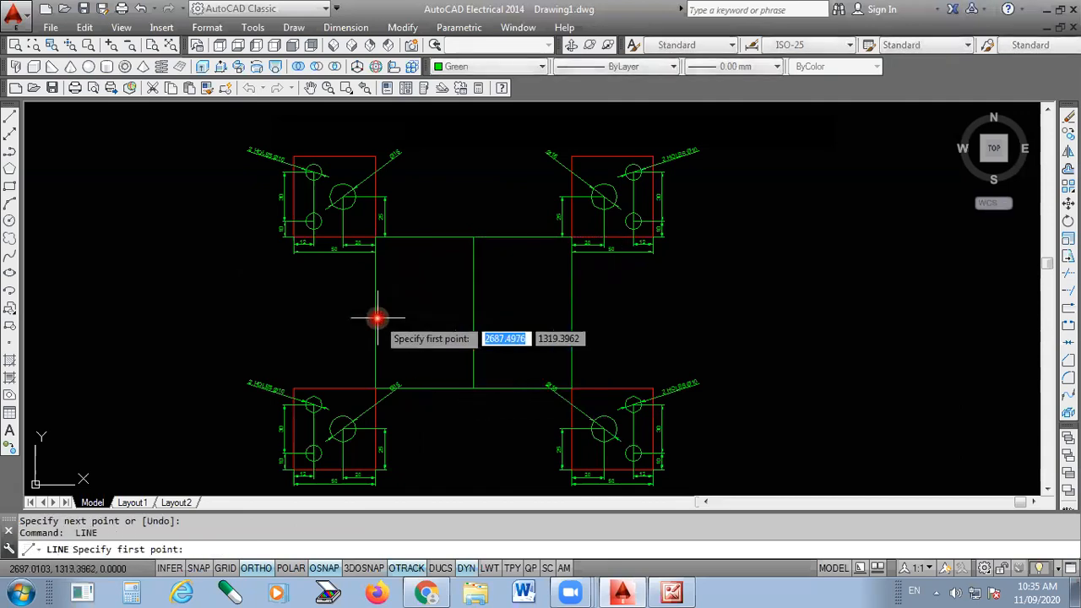
{"action": "left_click", "coordinate": [374, 313]}
{"action": "left_click", "coordinate": [569, 313]}
{"action": "key", "text": "Return"}
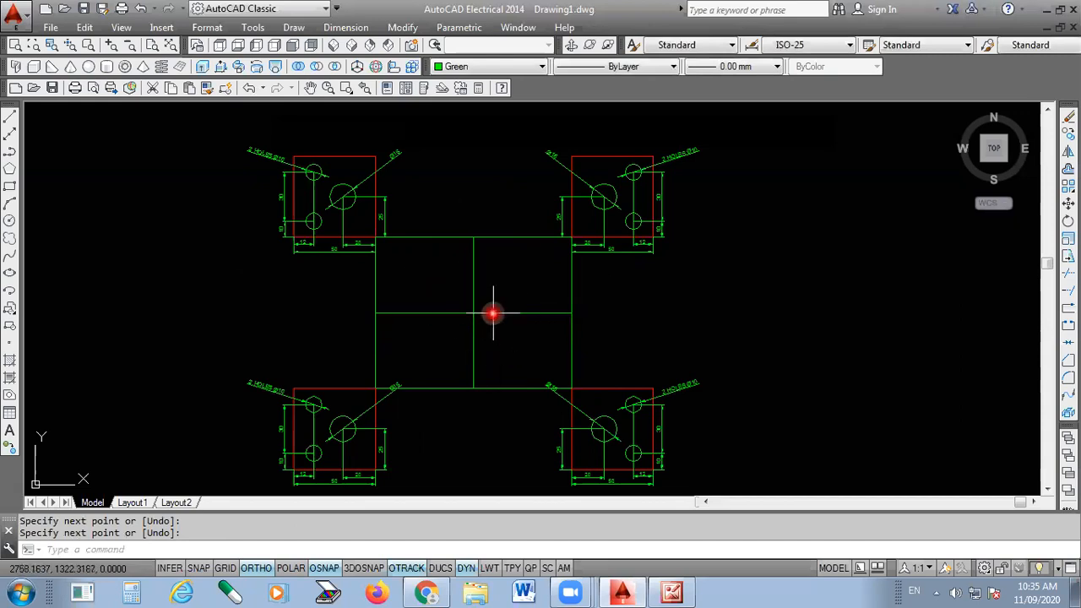
- Start rotating the rectangle with its four plates and centre lines, using the intersection of the centre lines as base point
{"action": "scroll", "coordinate": [482, 293], "scroll_direction": "down", "scroll_amount": 2}
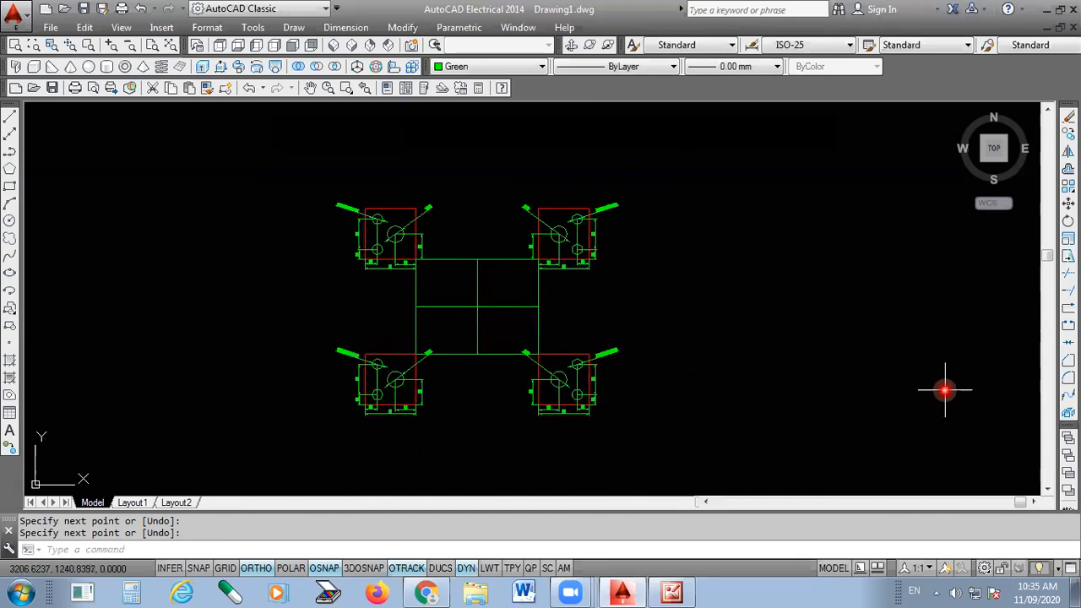
{"action": "scroll", "coordinate": [511, 248], "scroll_direction": "down", "scroll_amount": 2}
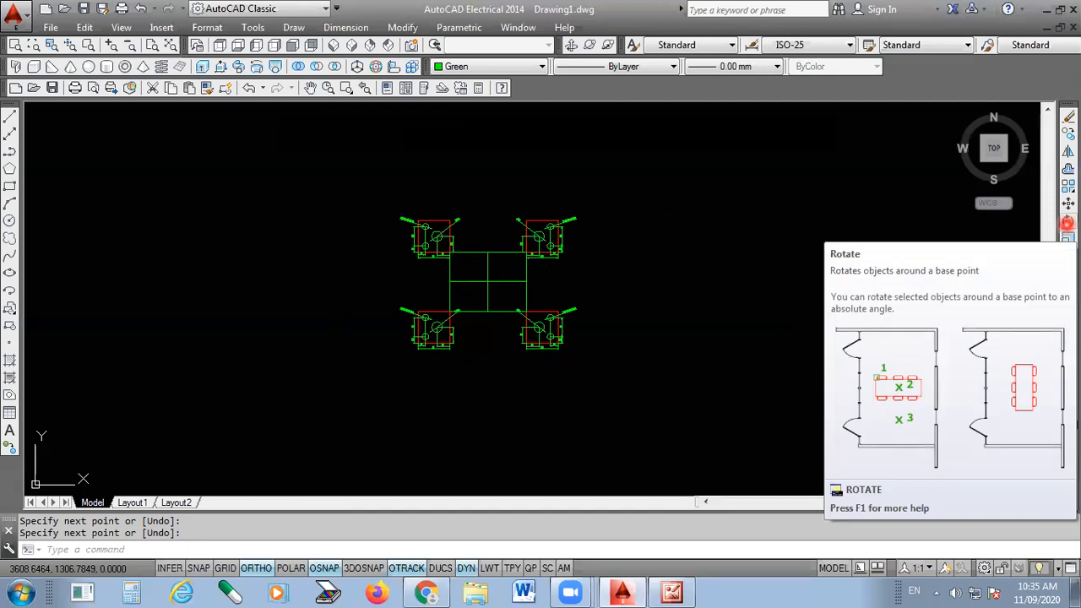
{"action": "left_click", "coordinate": [1066, 221]}
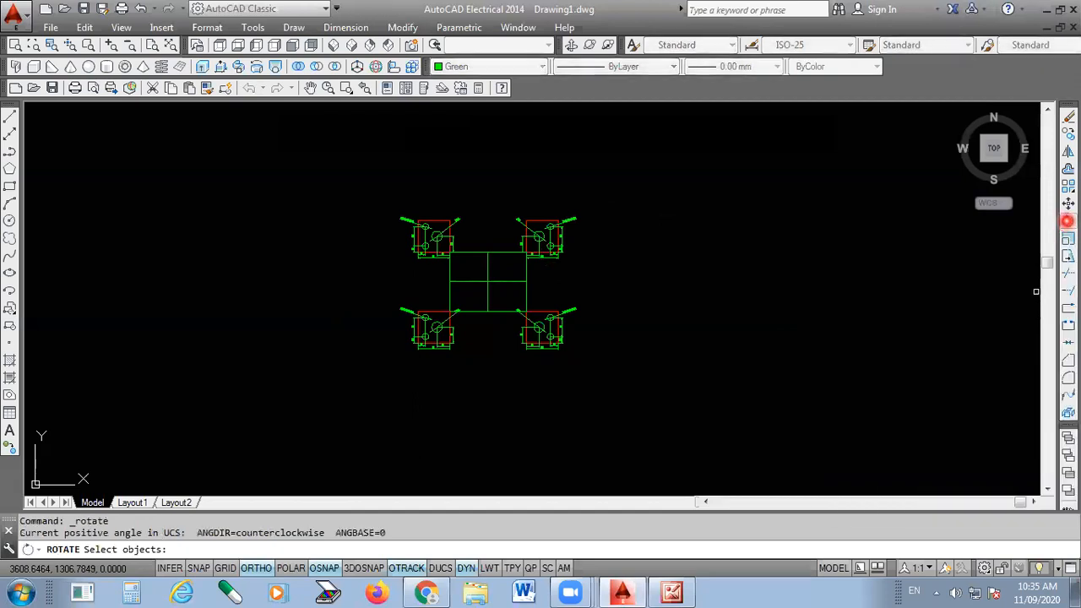
{"action": "left_click", "coordinate": [622, 192]}
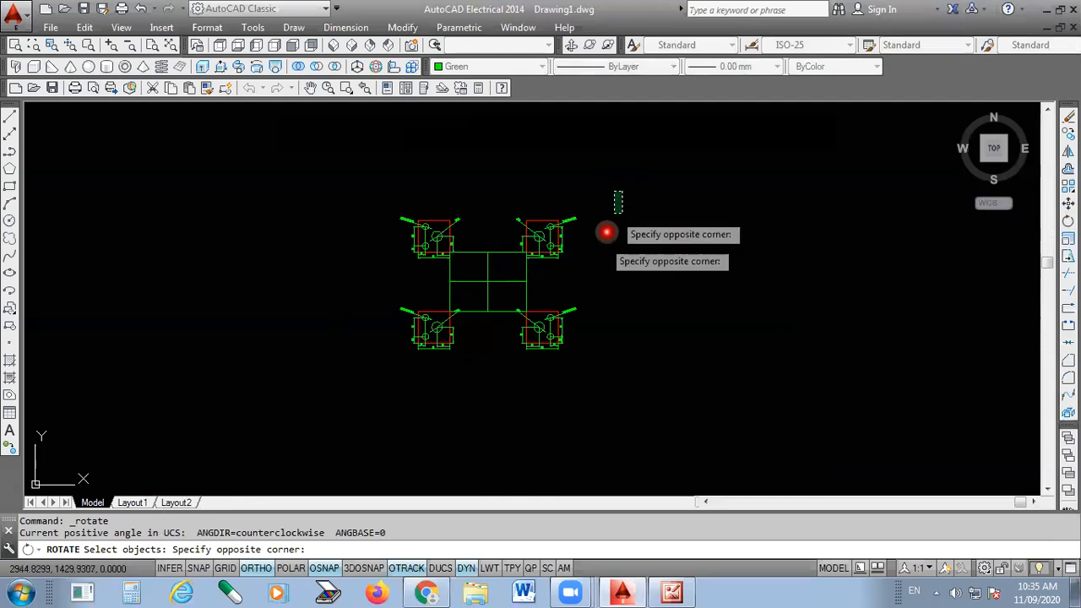
{"action": "left_click", "coordinate": [370, 406]}
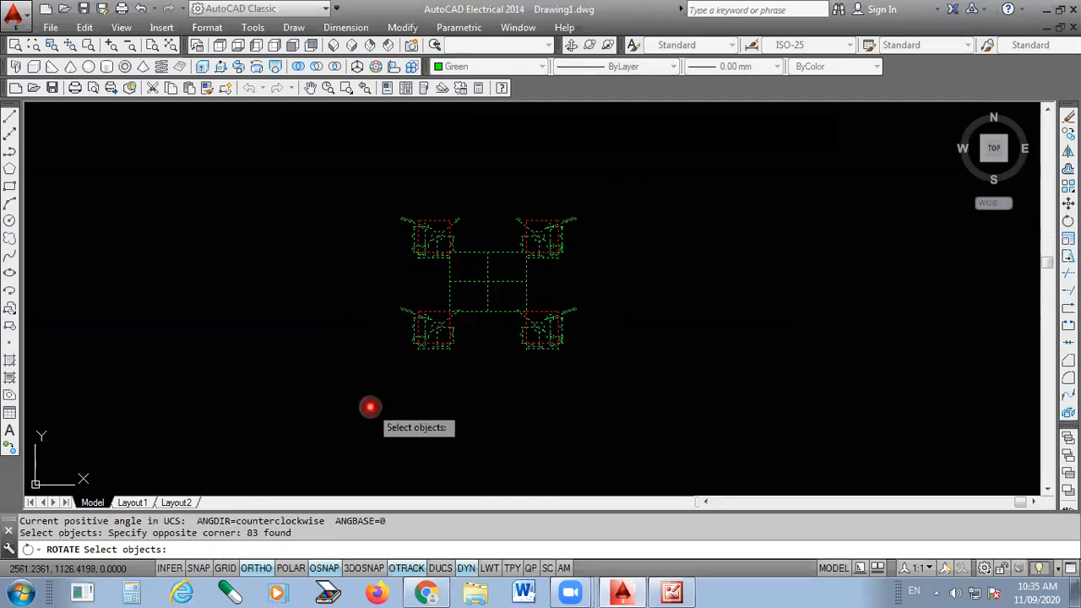
{"action": "key", "text": "Return"}
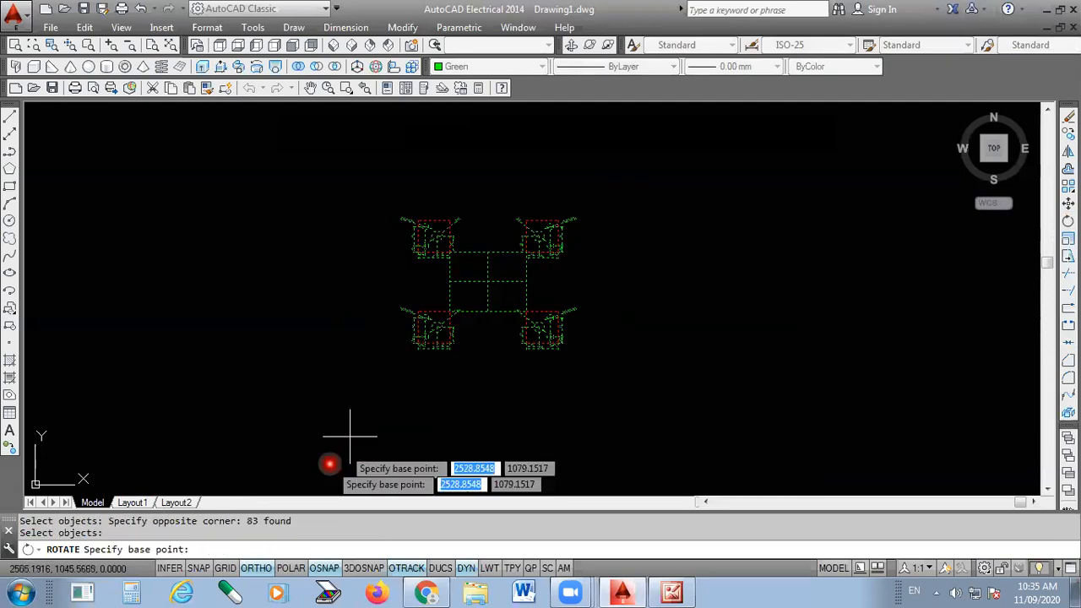
{"action": "scroll", "coordinate": [452, 269], "scroll_direction": "up", "scroll_amount": 3}
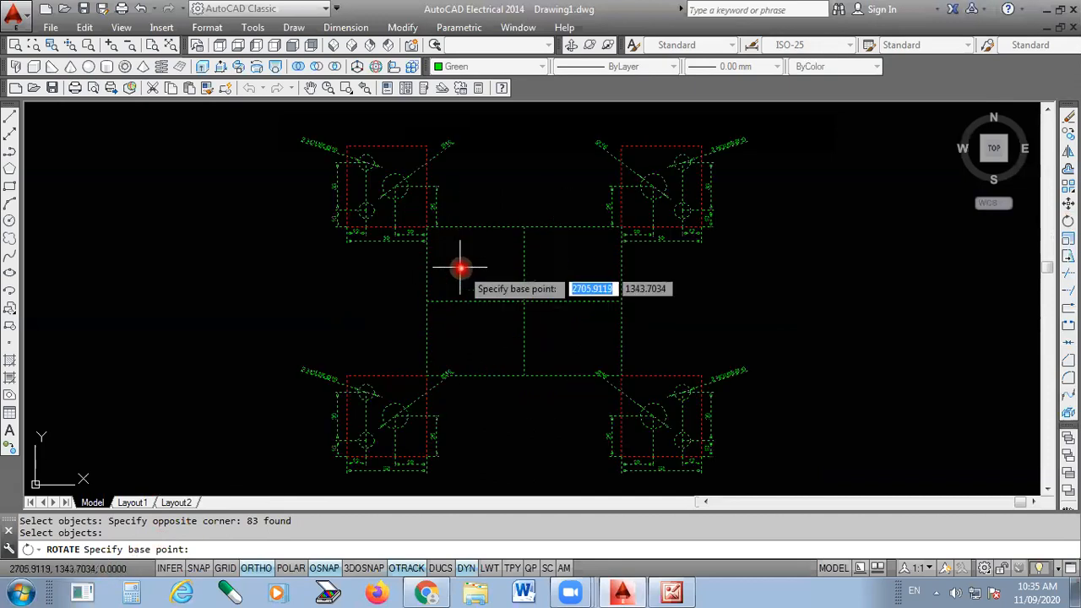
{"action": "left_click", "coordinate": [521, 300]}
{"action": "scroll", "coordinate": [521, 298], "scroll_direction": "down", "scroll_amount": 3}
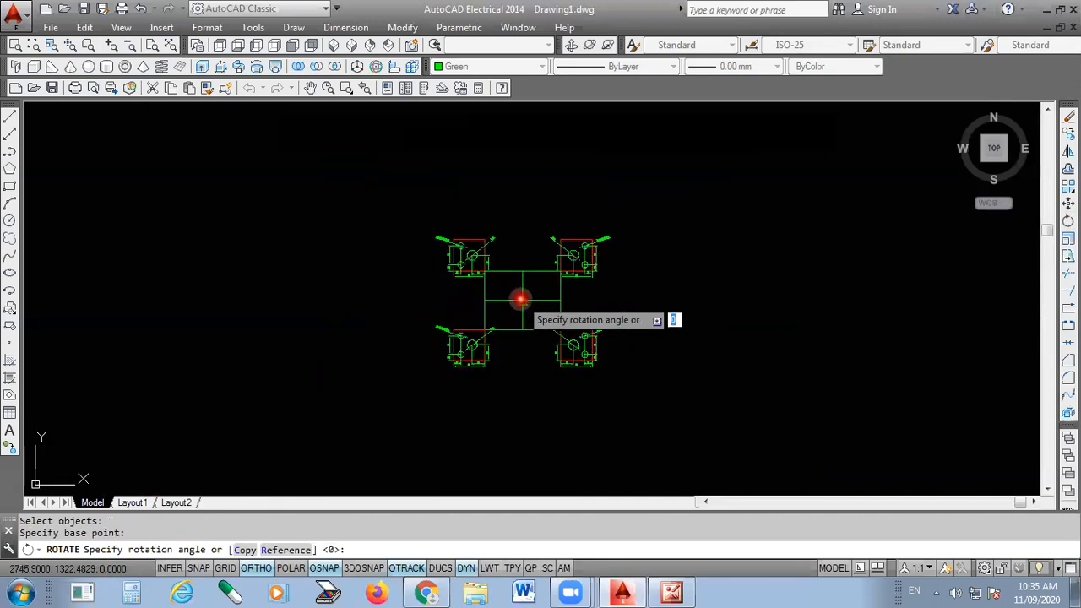
- Switch from Ortho to polar tracking with 45° available and rotate the whole arrangement to 45°
{"action": "left_click", "coordinate": [262, 570]}
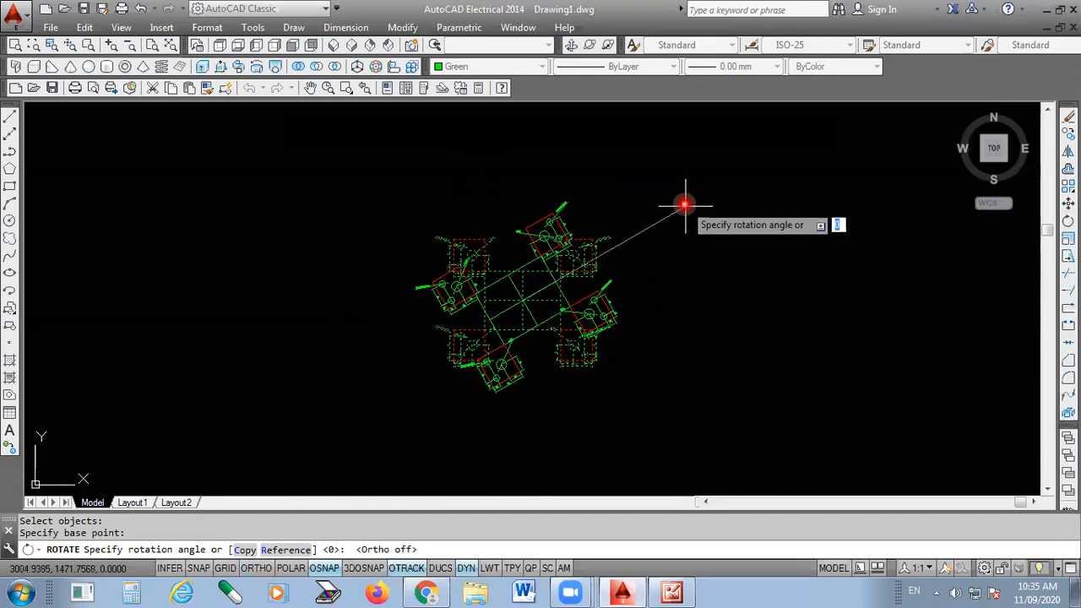
{"action": "left_click", "coordinate": [291, 568]}
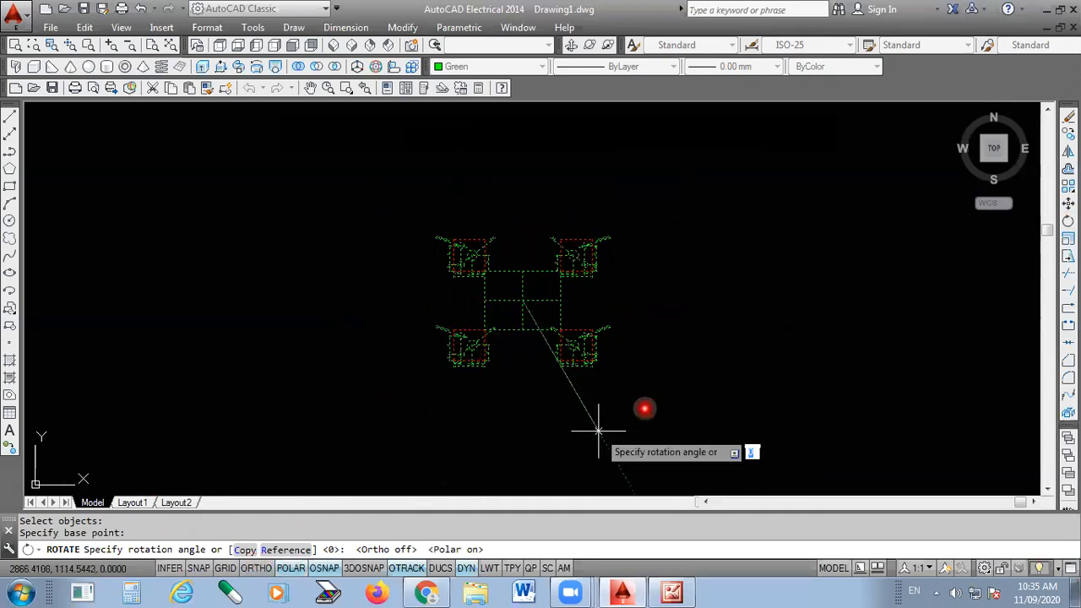
{"action": "right_click", "coordinate": [294, 569]}
{"action": "left_click", "coordinate": [359, 375]}
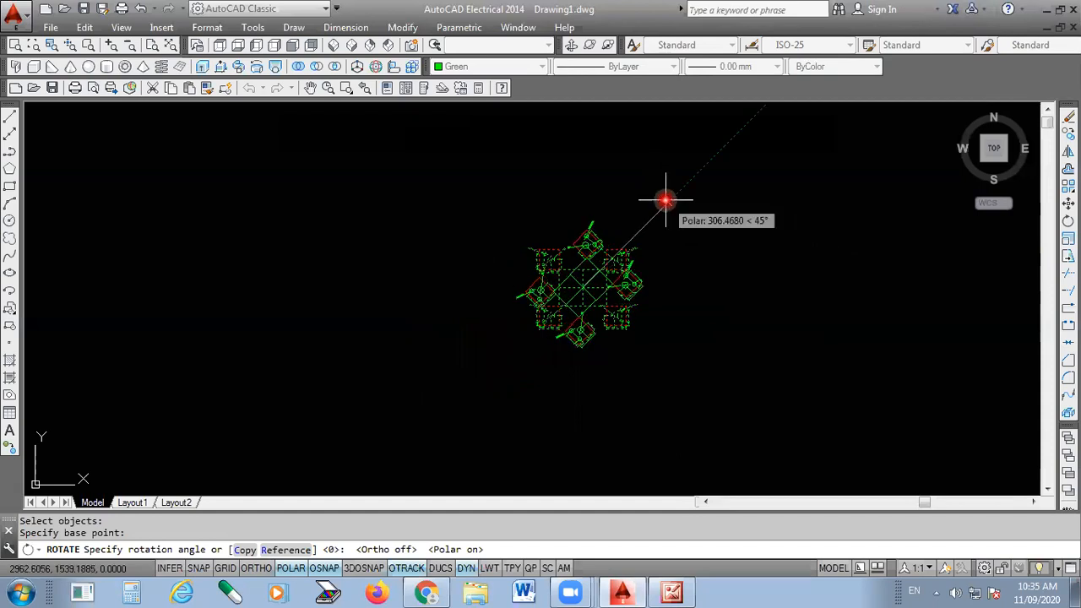
{"action": "left_click", "coordinate": [665, 200]}
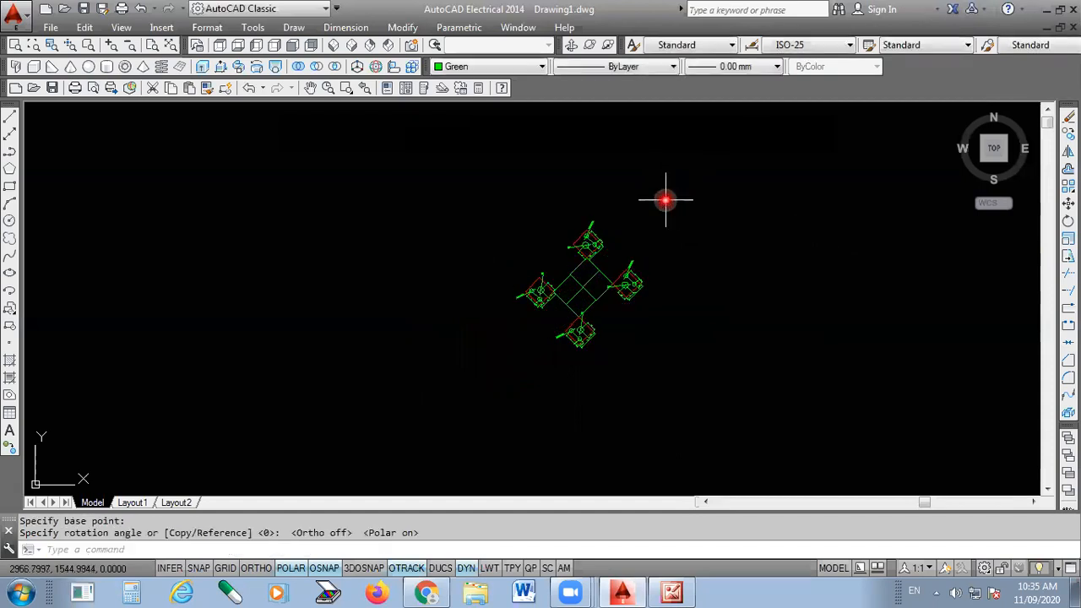
- Draw a horizontal reference line extending east from the rotated green rectangle's lowest corner
{"action": "scroll", "coordinate": [598, 276], "scroll_direction": "up", "scroll_amount": 3}
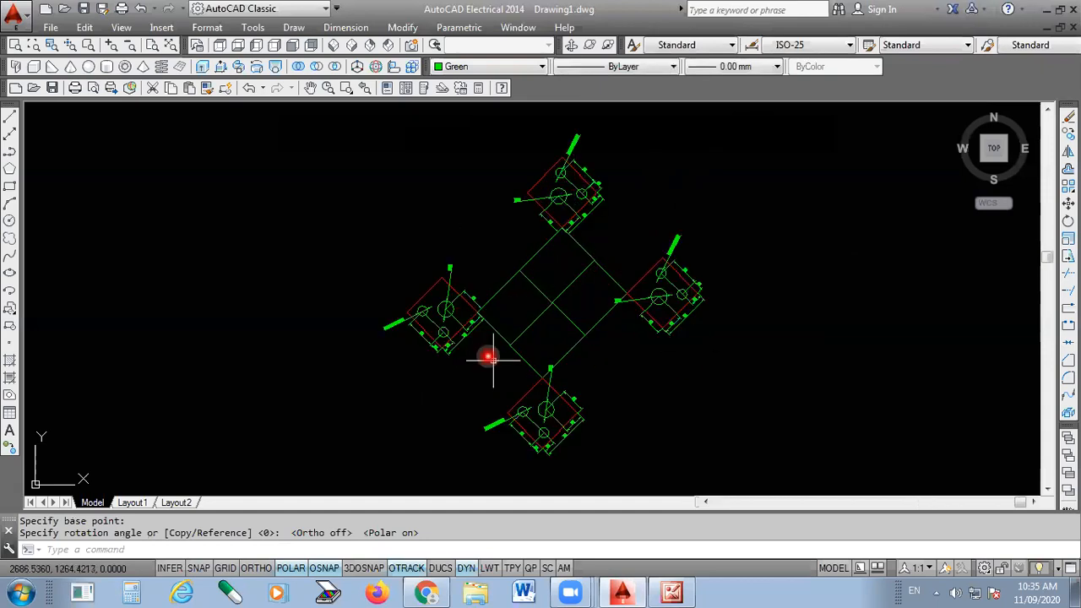
{"action": "scroll", "coordinate": [619, 408], "scroll_direction": "up", "scroll_amount": 2}
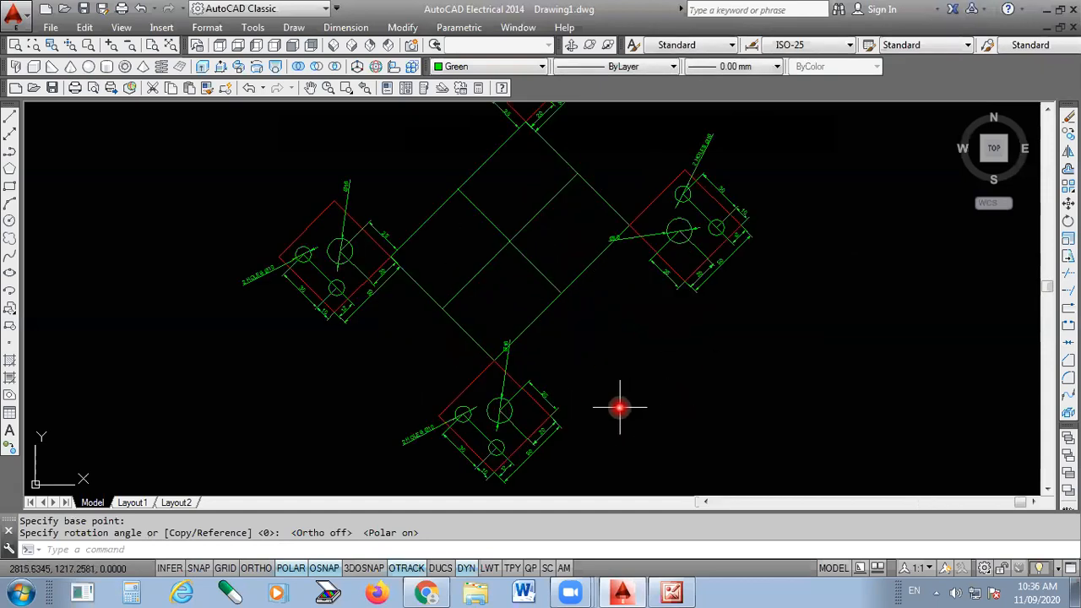
{"action": "left_click", "coordinate": [10, 119]}
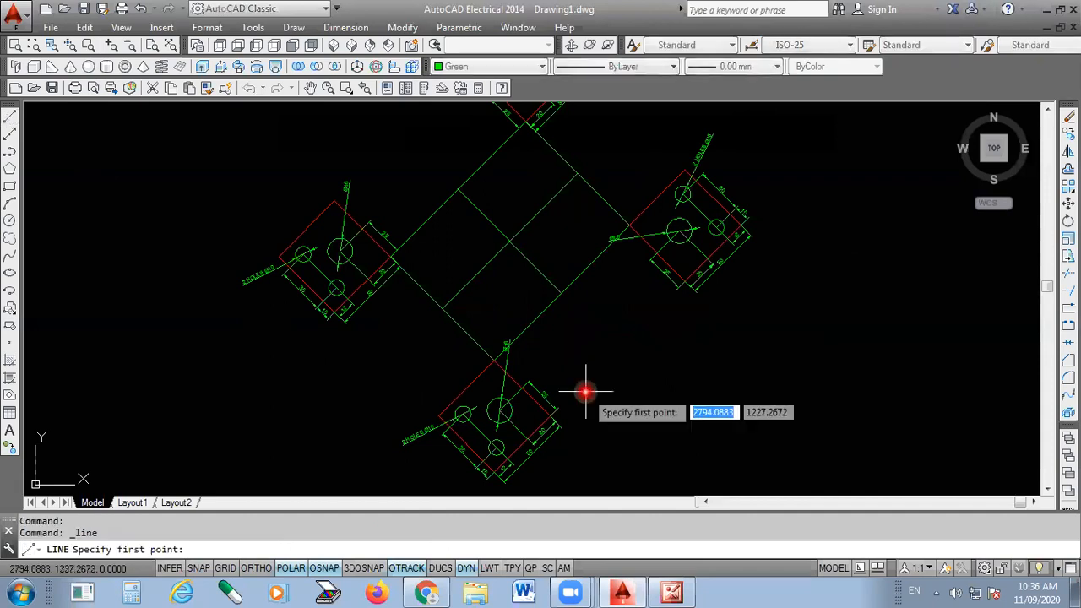
{"action": "left_click", "coordinate": [496, 361]}
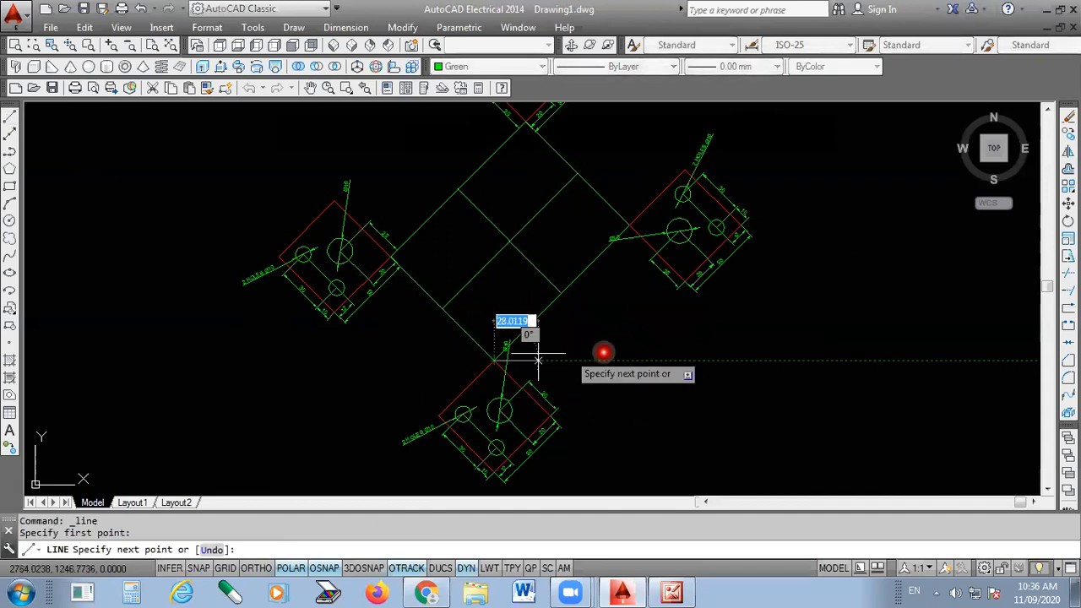
{"action": "left_click", "coordinate": [863, 361]}
{"action": "key", "text": "Return"}
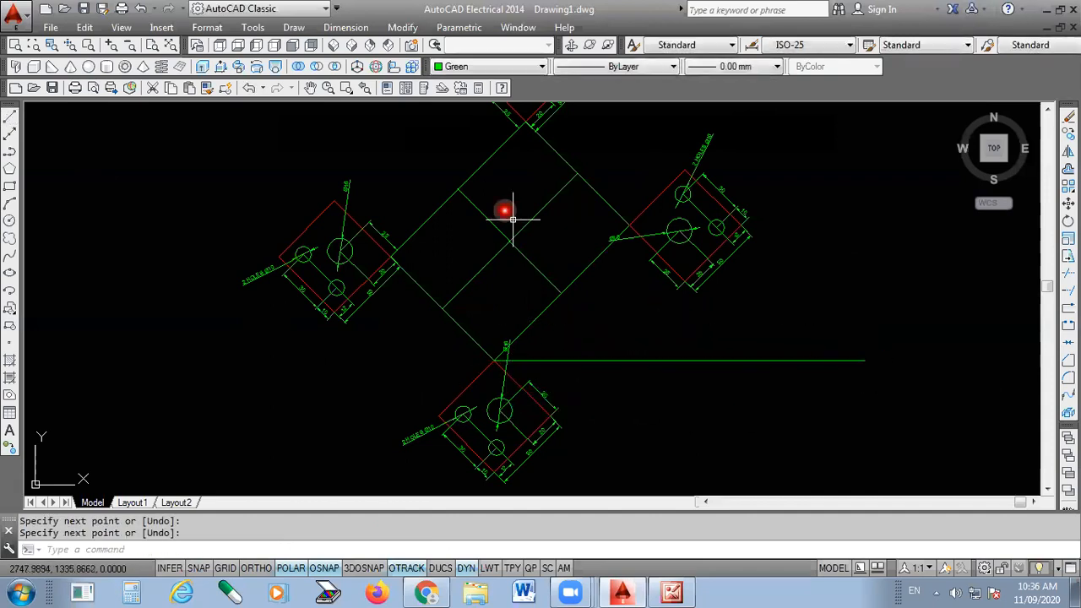
- Add an angular dimension between the rotated rectangle's lower-right edge and the horizontal reference line
{"action": "left_click", "coordinate": [346, 27]}
{"action": "left_click", "coordinate": [353, 197]}
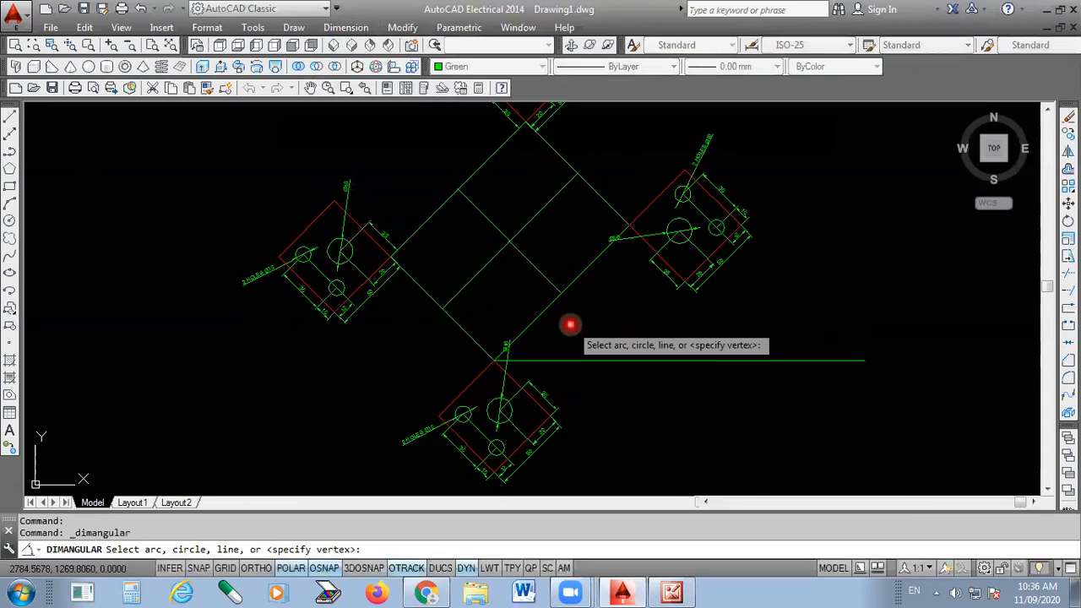
{"action": "left_click", "coordinate": [546, 305]}
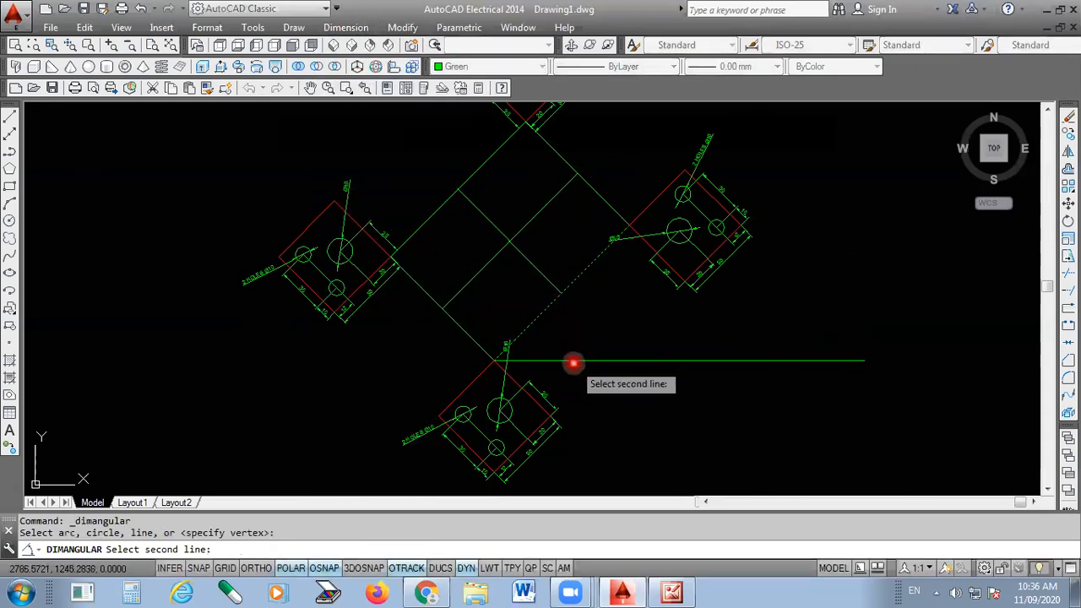
{"action": "left_click", "coordinate": [573, 363]}
{"action": "left_click", "coordinate": [600, 309]}
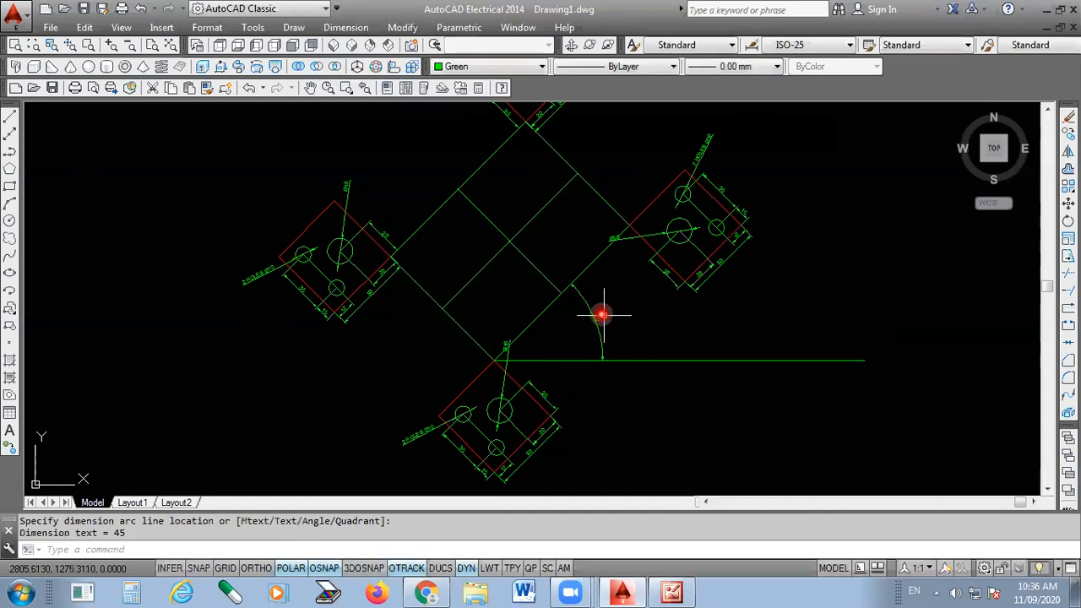
{"action": "scroll", "coordinate": [617, 328], "scroll_direction": "up", "scroll_amount": 5}
{"action": "scroll", "coordinate": [656, 369], "scroll_direction": "down", "scroll_amount": 7}
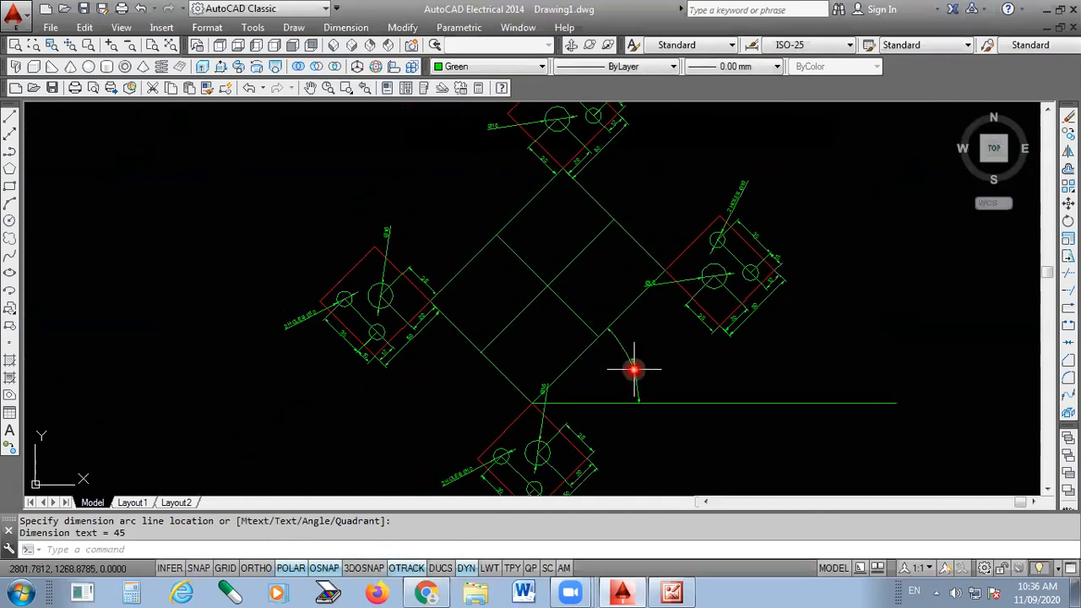
{"action": "scroll", "coordinate": [634, 369], "scroll_direction": "down", "scroll_amount": 2}
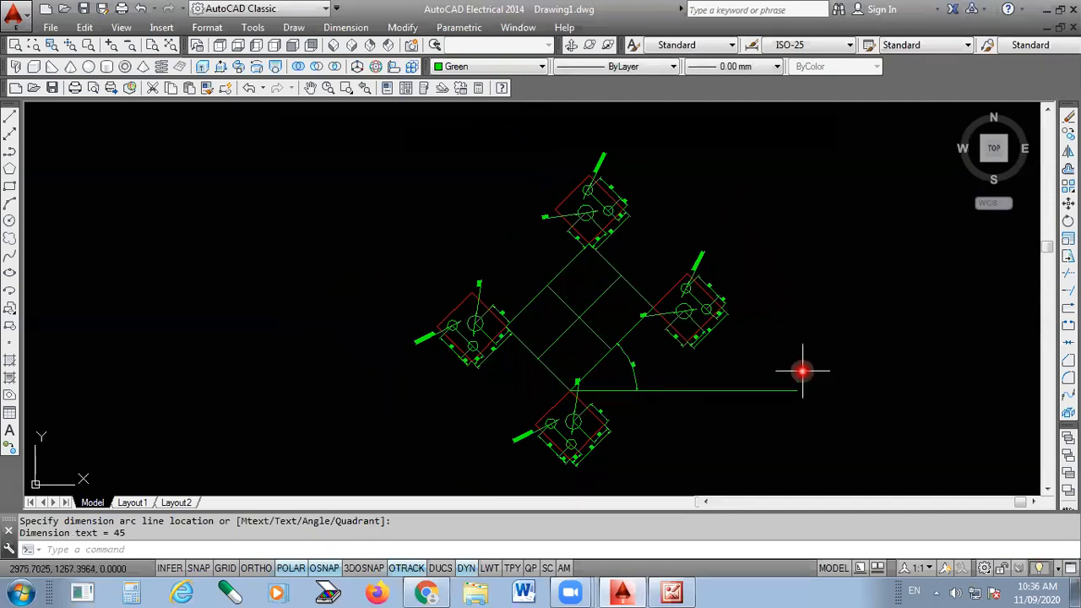
- Undo the angular dimension, the horizontal reference line and the rotation of the arrangement
{"action": "key", "text": "ctrl+z"}
{"action": "key", "text": "ctrl+z"}
{"action": "key", "text": "ctrl+z"}
{"action": "key", "text": "ctrl+z"}
{"action": "key", "text": "ctrl+z"}
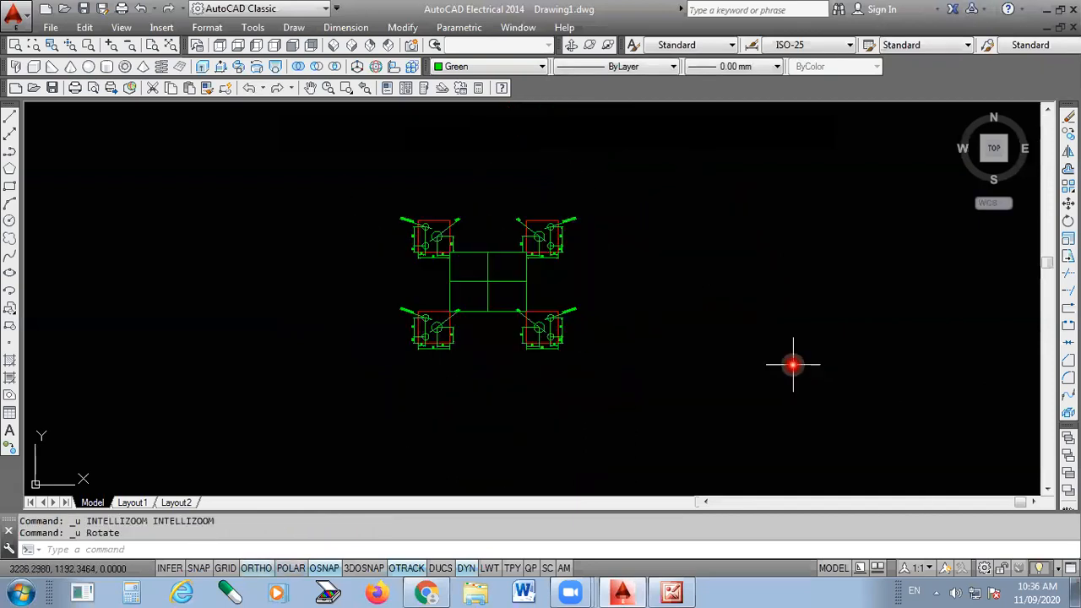
{"action": "key", "text": "ctrl+z"}
- Erase the entire arrangement of four plates, green rectangle and centre lines
{"action": "scroll", "coordinate": [606, 325], "scroll_direction": "down", "scroll_amount": 2}
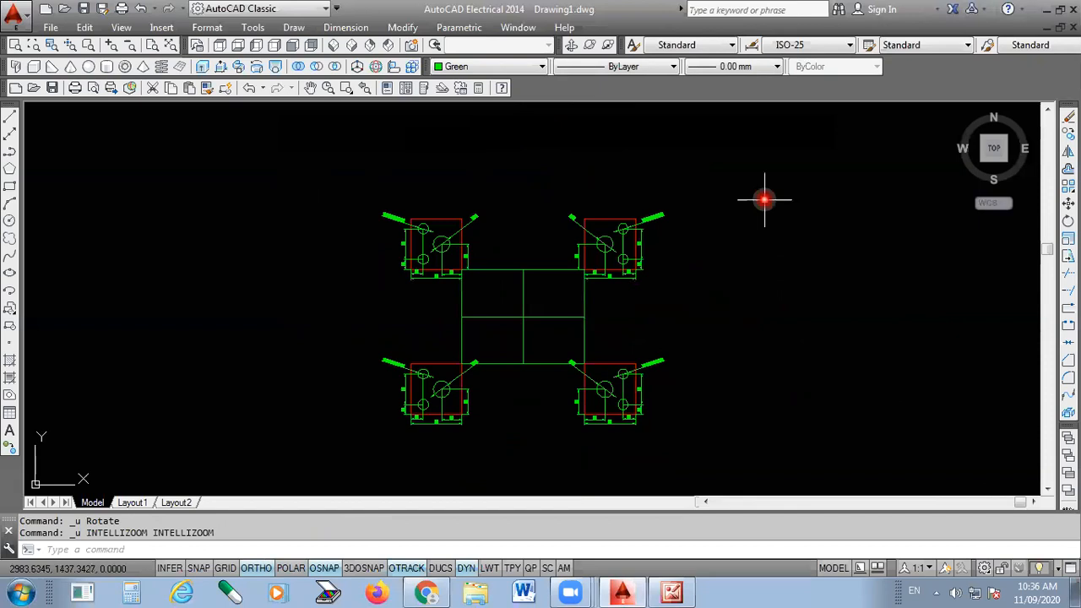
{"action": "left_click", "coordinate": [774, 184]}
{"action": "left_click", "coordinate": [306, 453]}
{"action": "key", "text": "Delete"}
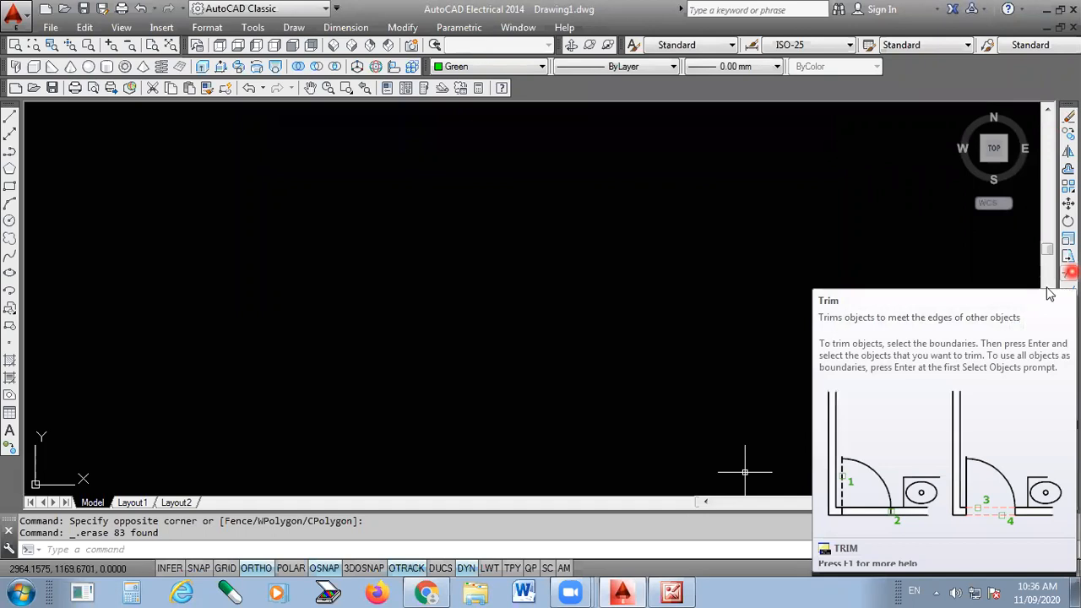
- Draw a closed five-pointed star of five crossing straight lines freehand with Ortho off
{"action": "left_click", "coordinate": [9, 116]}
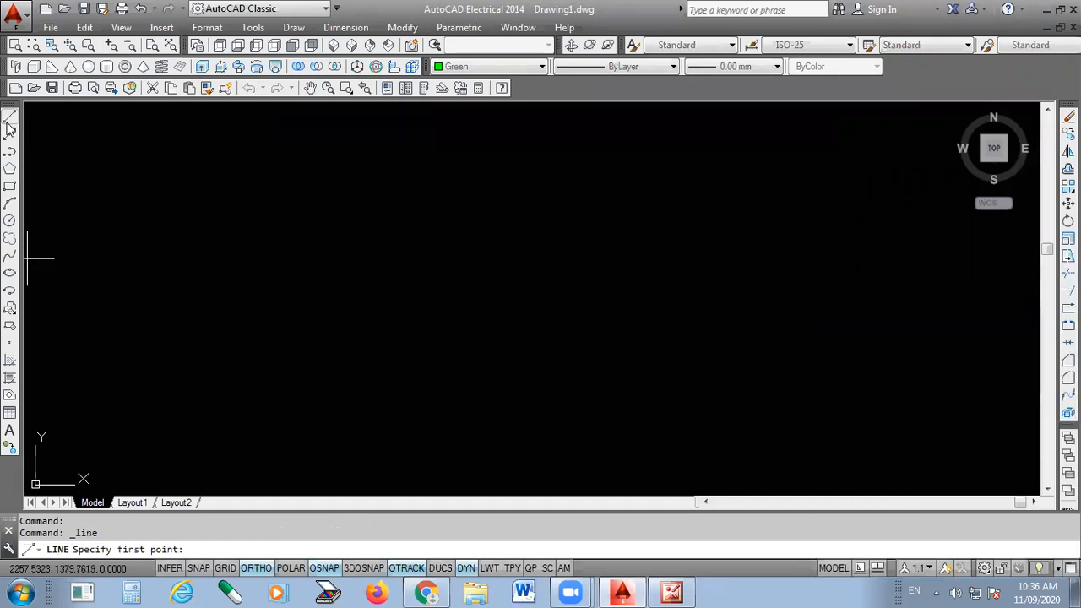
{"action": "left_click", "coordinate": [376, 435]}
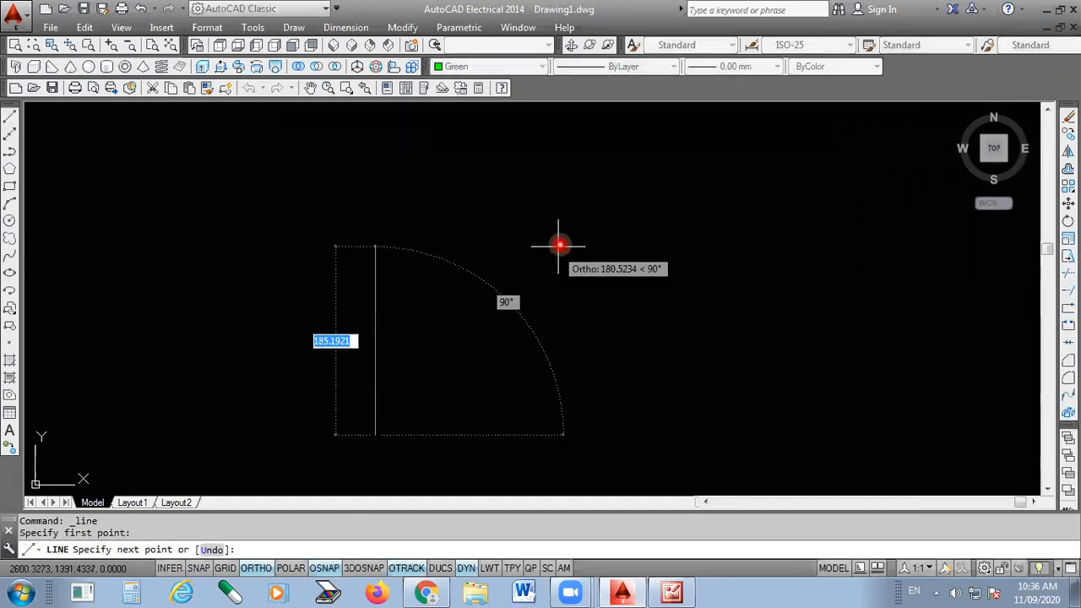
{"action": "left_click", "coordinate": [256, 567]}
{"action": "left_click", "coordinate": [559, 206]}
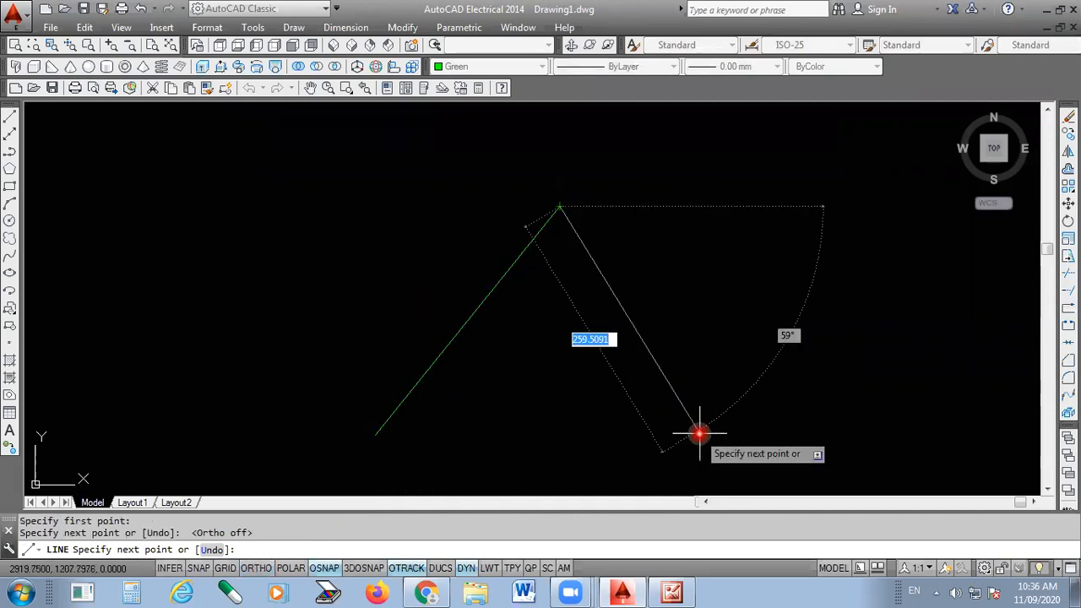
{"action": "left_click", "coordinate": [731, 451]}
{"action": "left_click", "coordinate": [287, 298]}
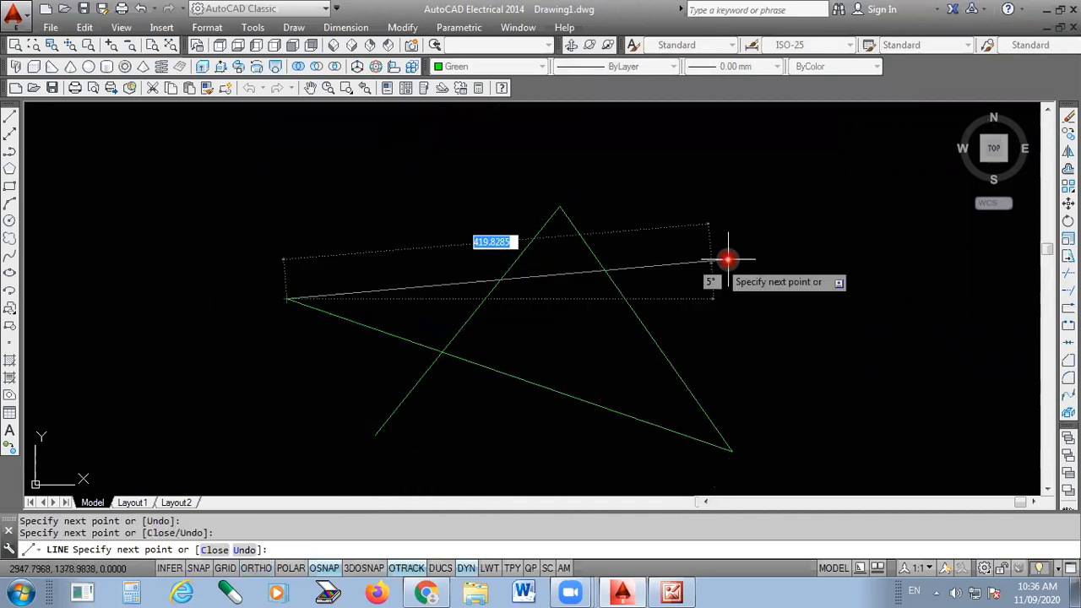
{"action": "left_click", "coordinate": [870, 277]}
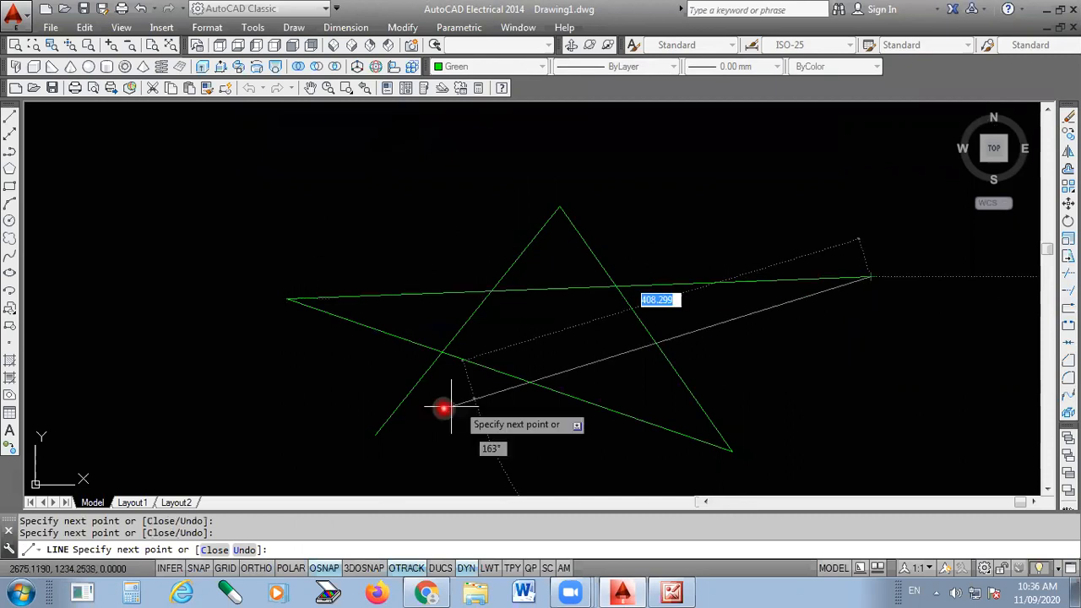
{"action": "left_click", "coordinate": [376, 434]}
{"action": "key", "text": "Return"}
{"action": "scroll", "coordinate": [656, 364], "scroll_direction": "up", "scroll_amount": 2}
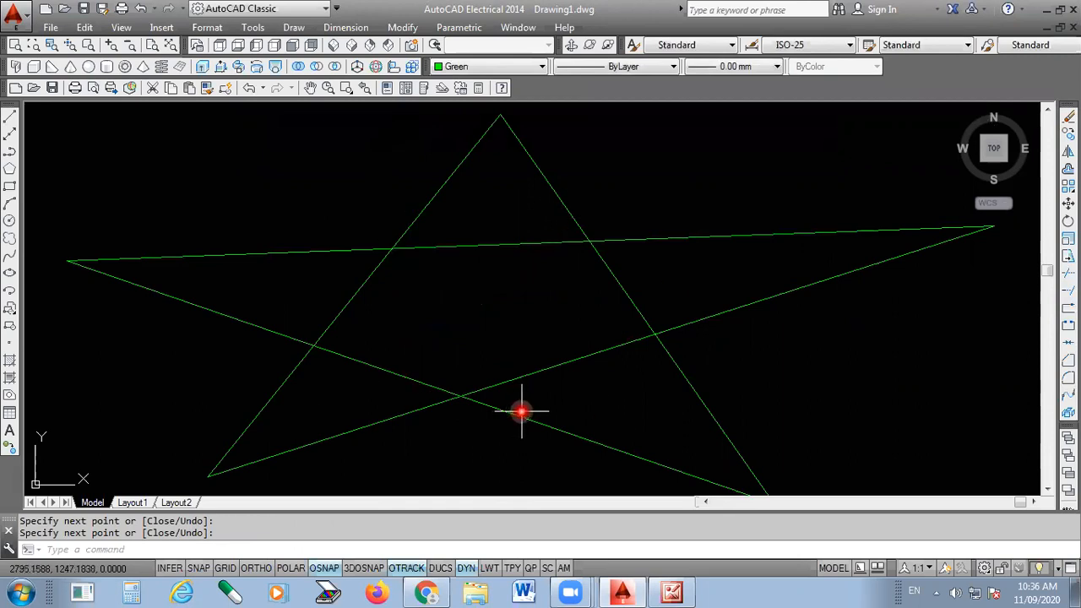
{"action": "scroll", "coordinate": [543, 350], "scroll_direction": "down", "scroll_amount": 2}
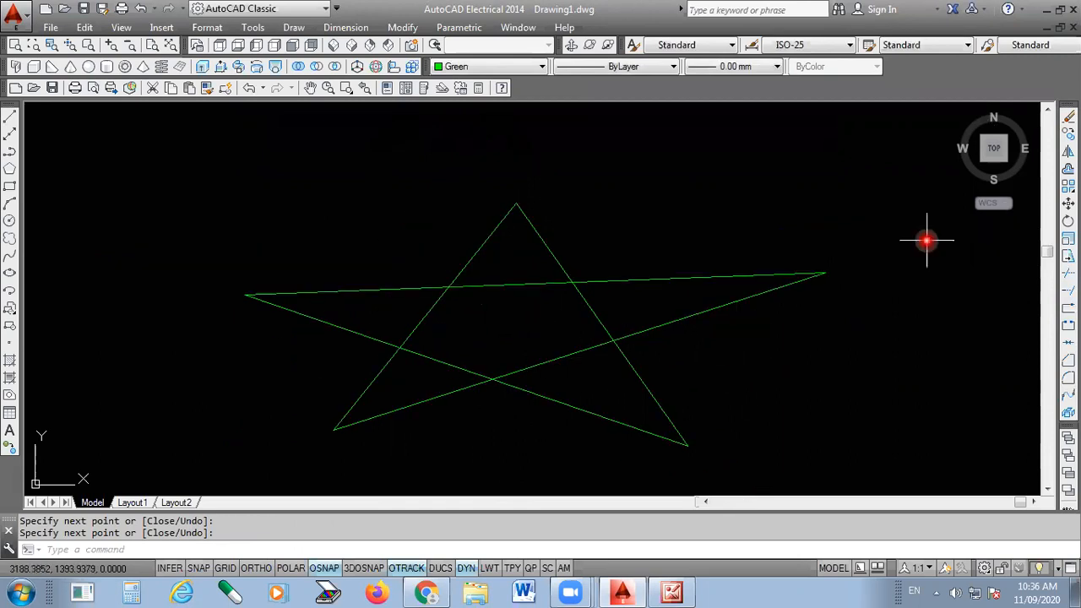
- Erase the star's nearly horizontal upper line as a trial and undo the erasure
{"action": "left_click", "coordinate": [1068, 116]}
{"action": "left_click", "coordinate": [764, 269]}
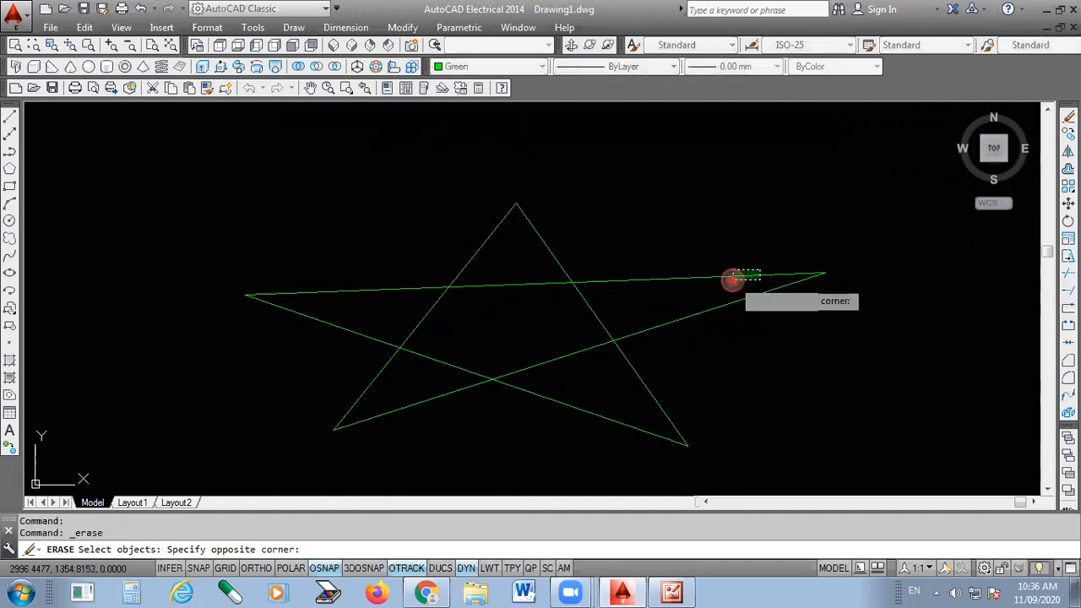
{"action": "left_click", "coordinate": [732, 280]}
{"action": "key", "text": "Return"}
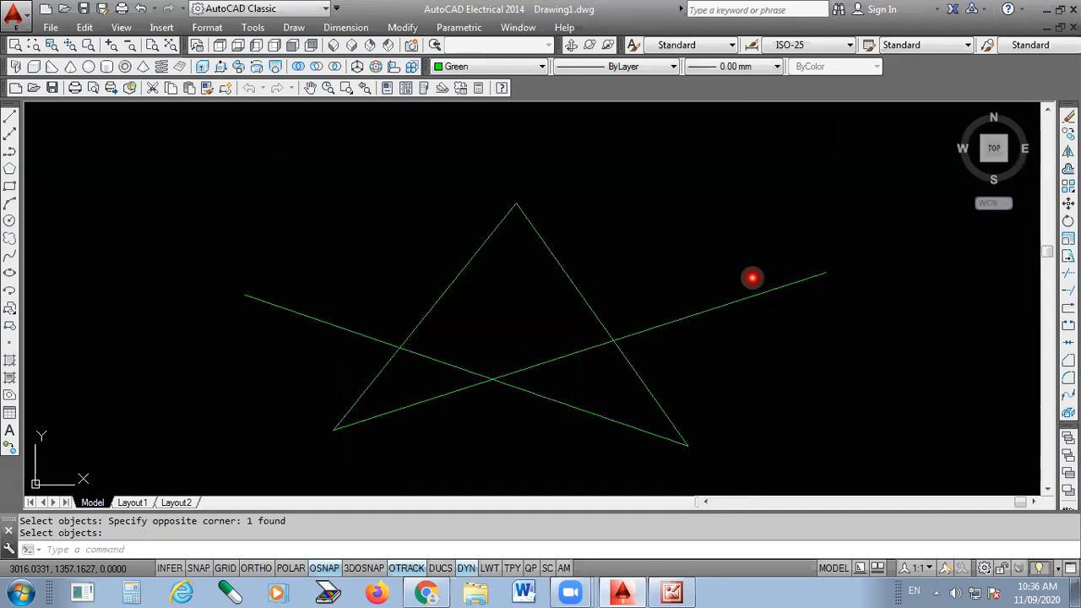
{"action": "key", "text": "ctrl+z"}
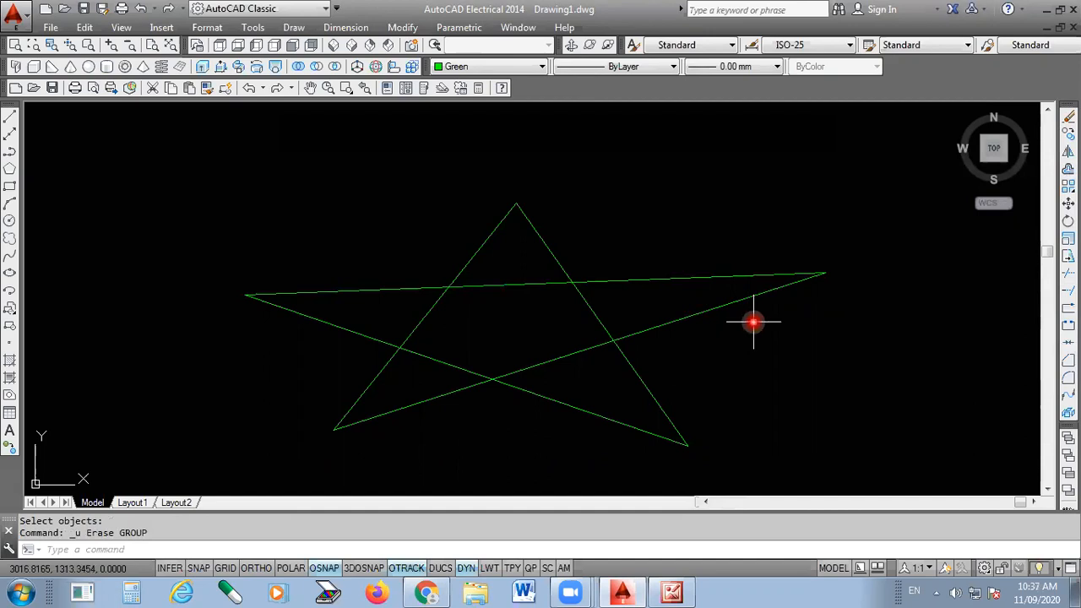
- Trim the five outer points off the star with all lines as cutting edges, leaving only the central pentagon
{"action": "left_click", "coordinate": [1067, 274]}
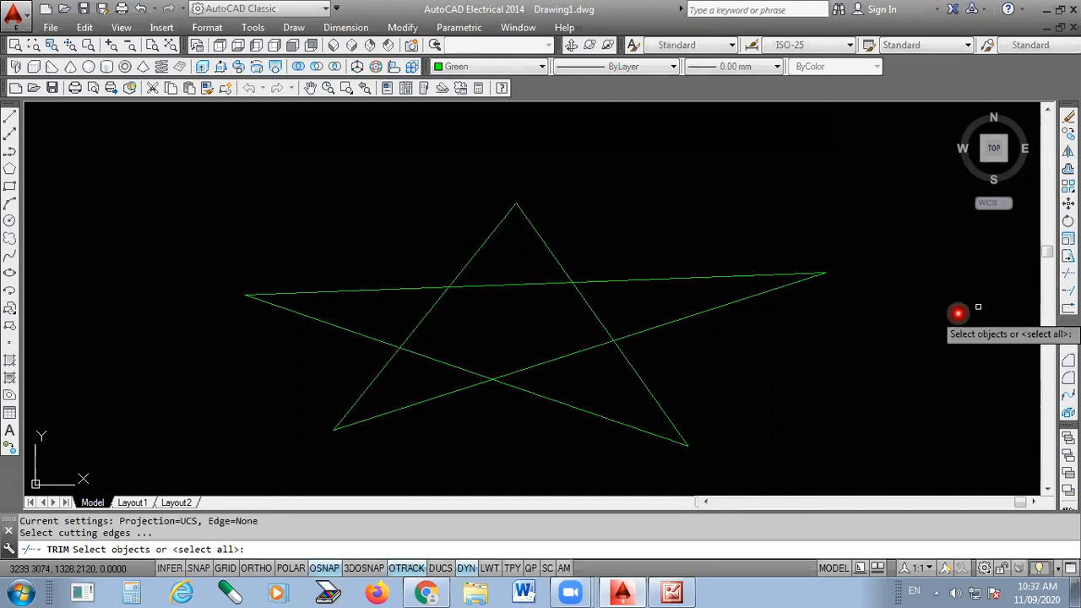
{"action": "key", "text": "Return"}
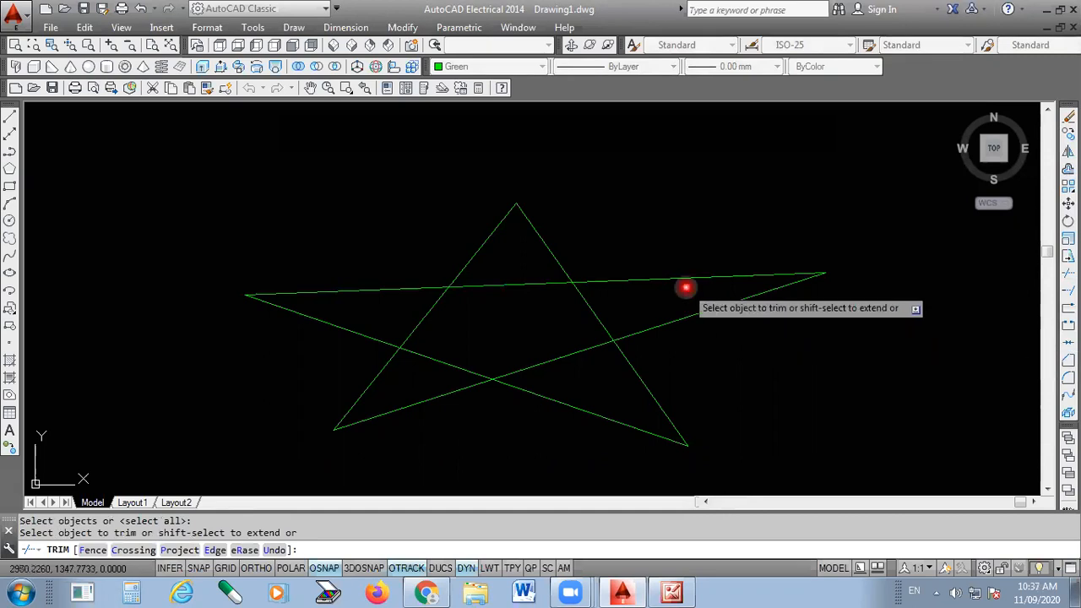
{"action": "left_click", "coordinate": [542, 251]}
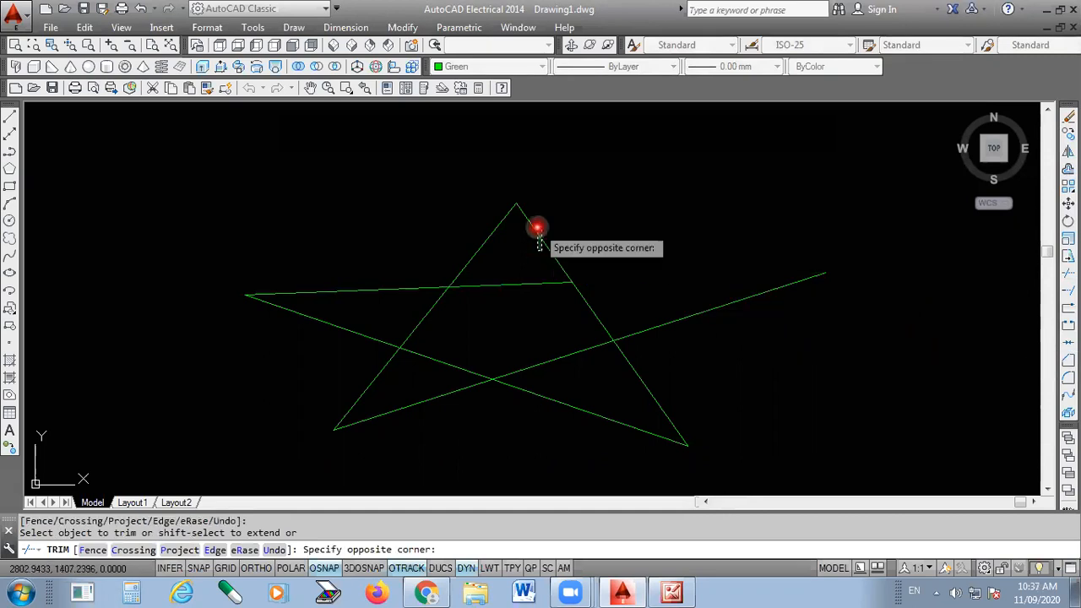
{"action": "left_click", "coordinate": [537, 227]}
{"action": "left_click", "coordinate": [498, 224]}
{"action": "left_click", "coordinate": [316, 275]}
{"action": "left_click", "coordinate": [232, 364]}
{"action": "left_click", "coordinate": [349, 404]}
{"action": "left_click", "coordinate": [359, 401]}
{"action": "left_click", "coordinate": [380, 393]}
{"action": "left_click", "coordinate": [548, 432]}
{"action": "left_click", "coordinate": [697, 372]}
{"action": "left_click", "coordinate": [608, 460]}
{"action": "left_click", "coordinate": [717, 295]}
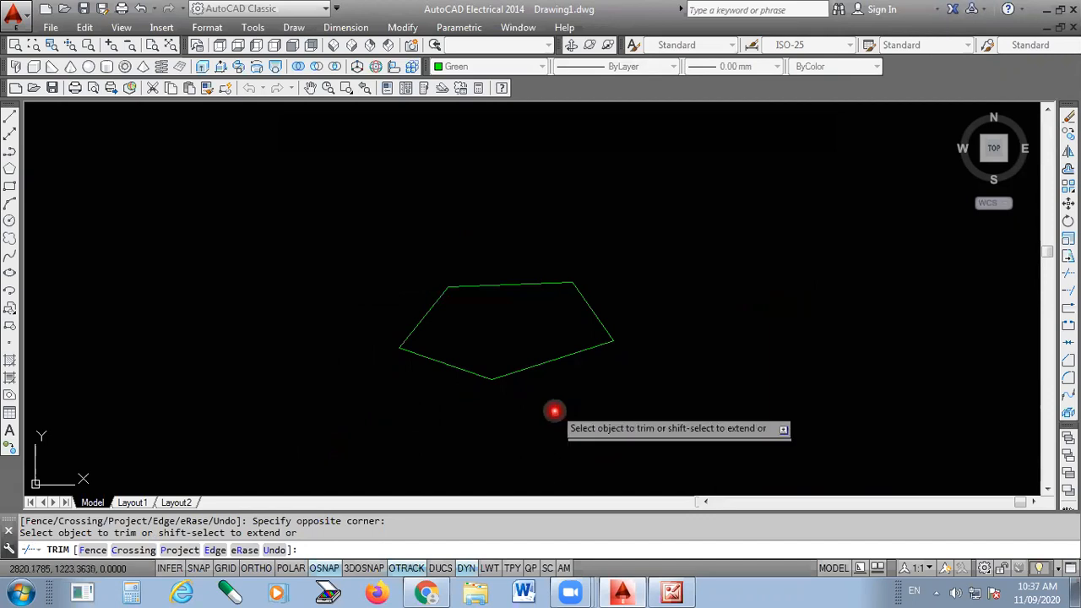
{"action": "scroll", "coordinate": [537, 369], "scroll_direction": "up", "scroll_amount": 2}
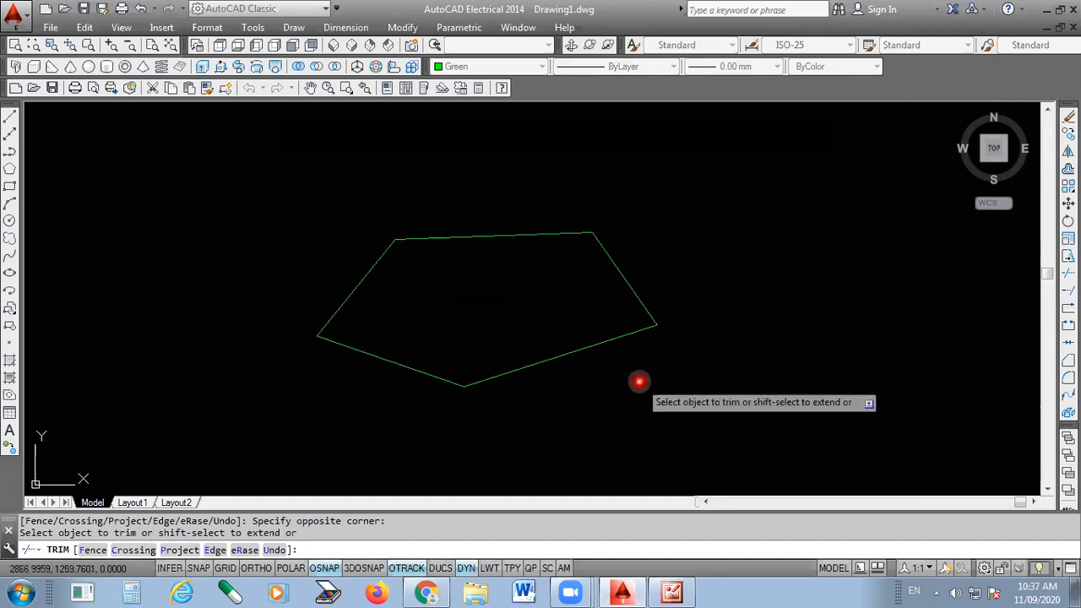
{"action": "key", "text": "Escape"}
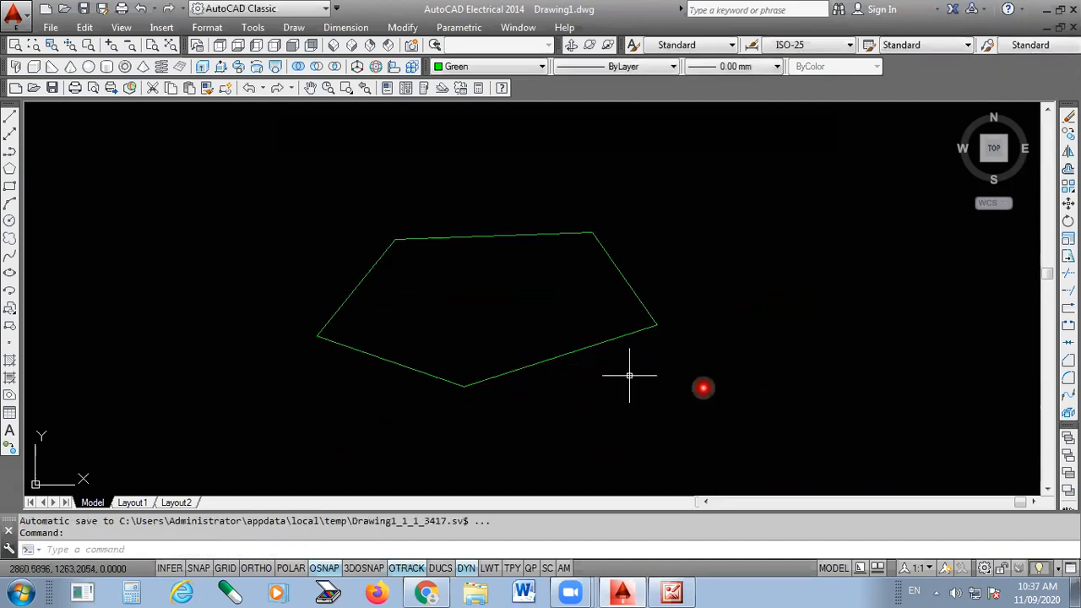
- Try to trim the pentagon's lower-right edge and the area beside its right corner
{"action": "key", "text": "Return"}
{"action": "key", "text": "Return"}
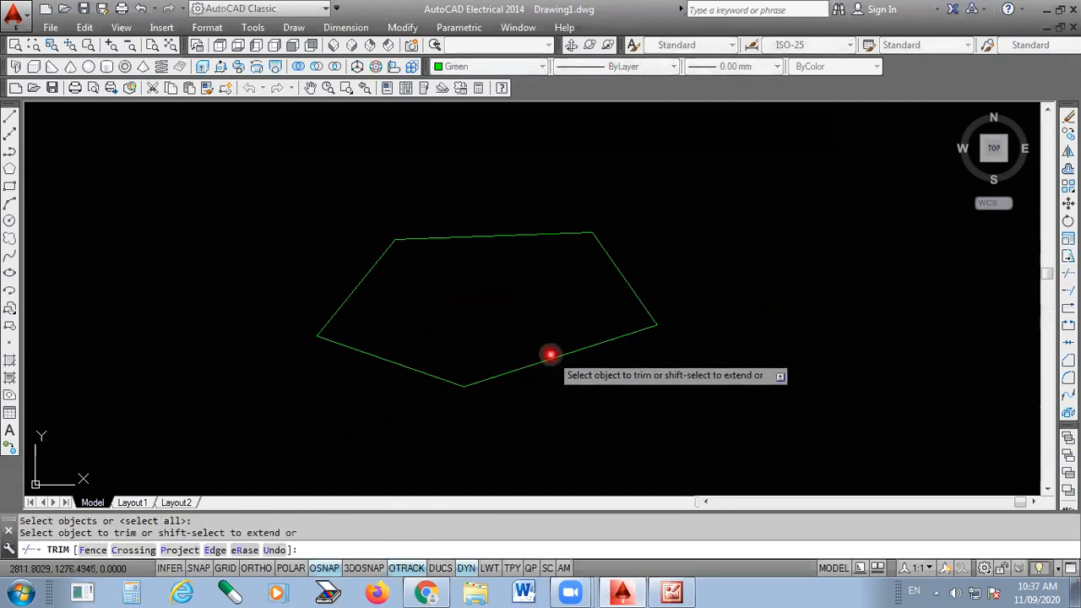
{"action": "left_click", "coordinate": [550, 355]}
{"action": "left_click", "coordinate": [683, 306]}
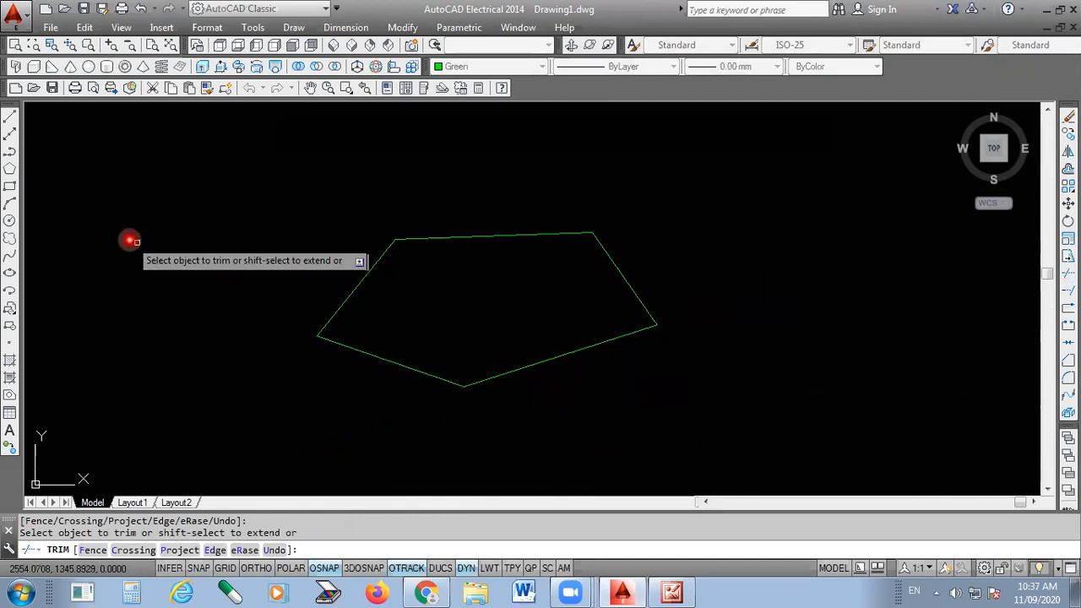
- Draw two freehand diagonal lines crossing inside the pentagon and extending beyond its outline
{"action": "left_click", "coordinate": [10, 113]}
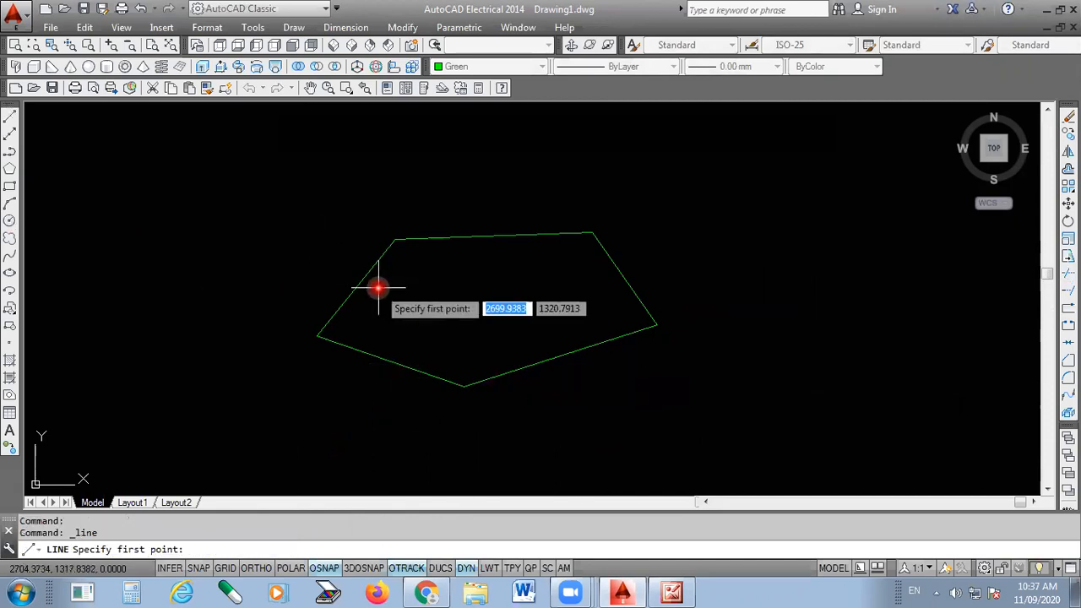
{"action": "left_click", "coordinate": [305, 249]}
{"action": "left_click", "coordinate": [684, 429]}
{"action": "key", "text": "Return"}
{"action": "left_click", "coordinate": [321, 432]}
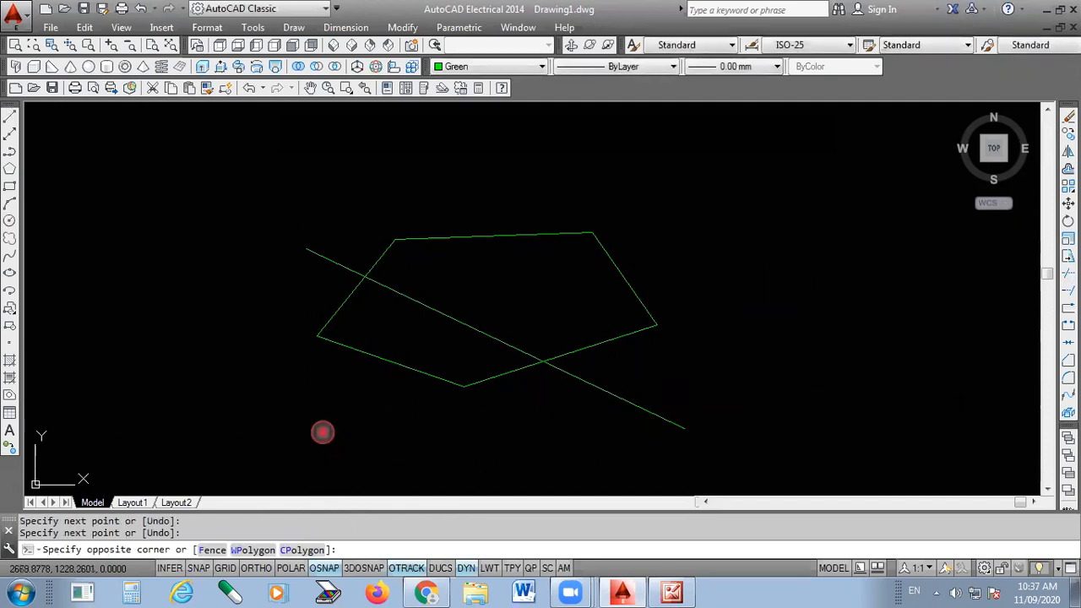
{"action": "left_click", "coordinate": [730, 227]}
{"action": "key", "text": "Return"}
{"action": "left_click", "coordinate": [309, 429]}
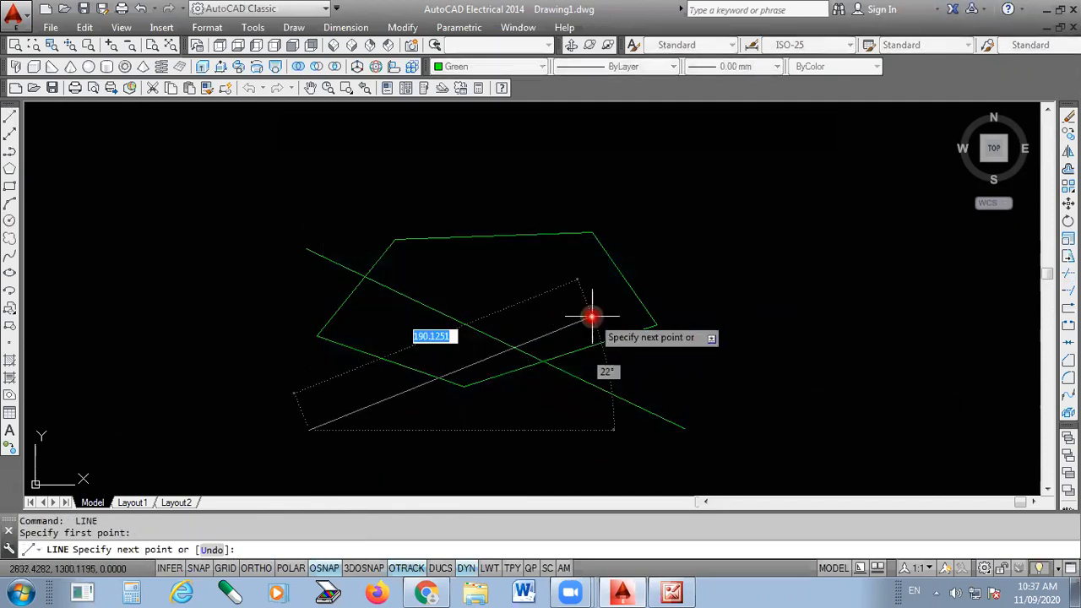
{"action": "left_click", "coordinate": [678, 239]}
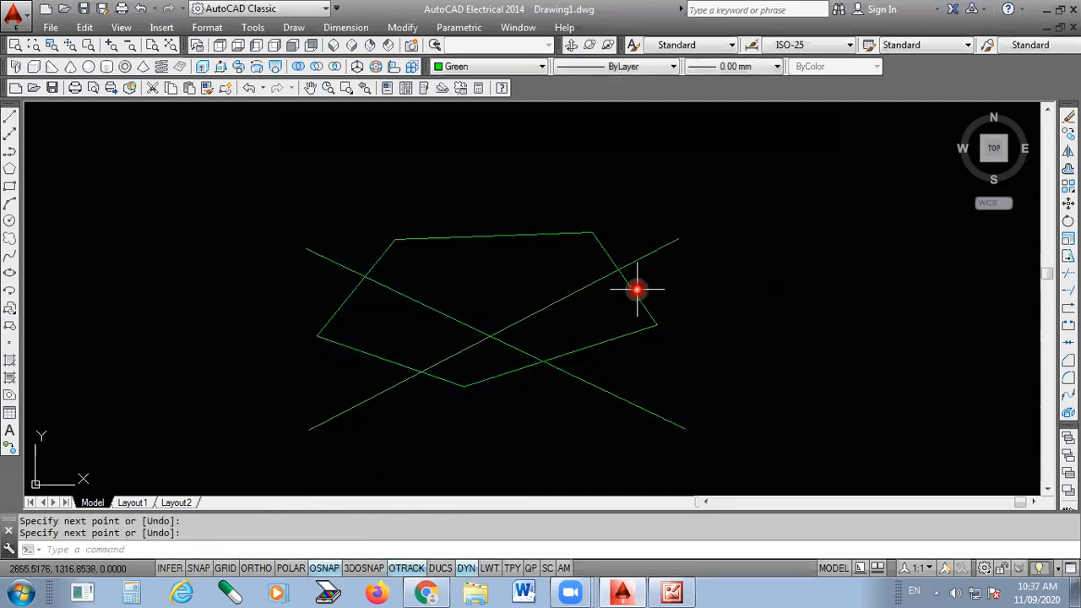
- Trim the rising diagonal's upper overhang, the upper part of the pentagon's right edge and both diagonals' segments below their crossing
{"action": "scroll", "coordinate": [613, 251], "scroll_direction": "up", "scroll_amount": 2}
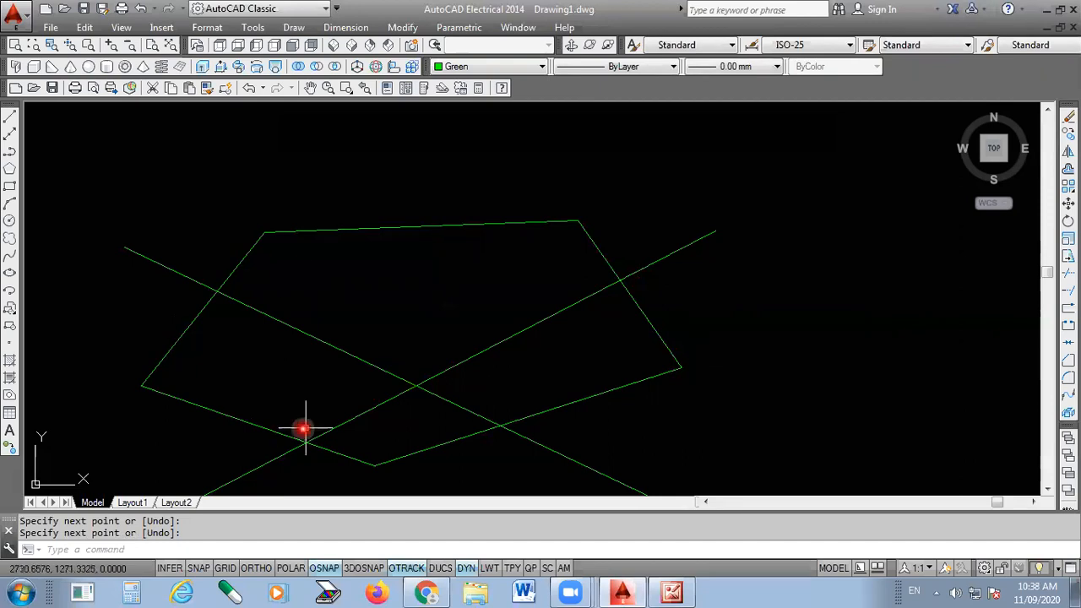
{"action": "left_click", "coordinate": [1069, 274]}
{"action": "key", "text": "Return"}
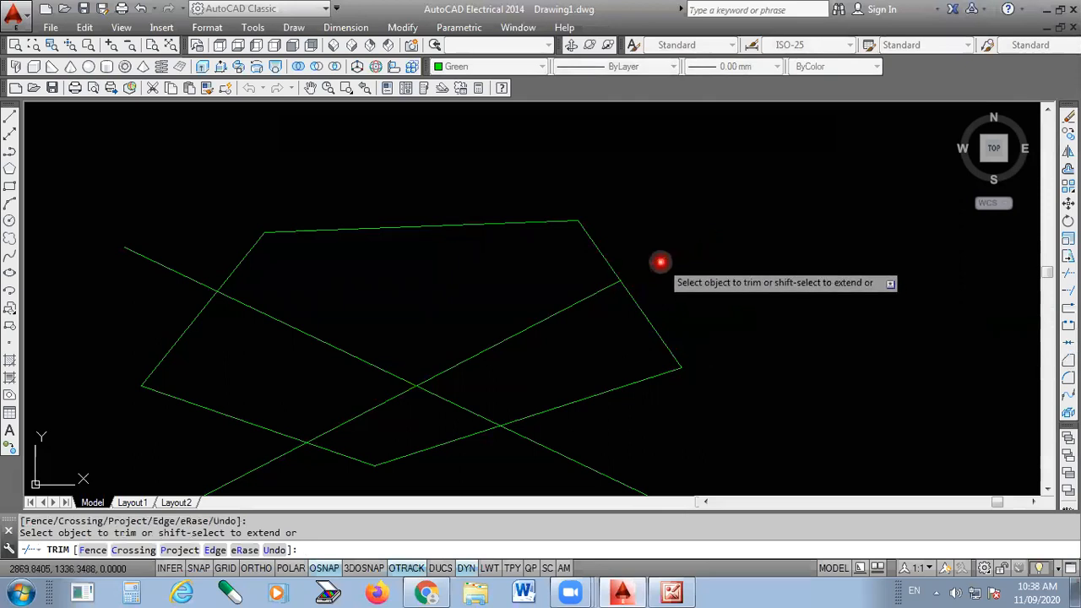
{"action": "left_click", "coordinate": [616, 269]}
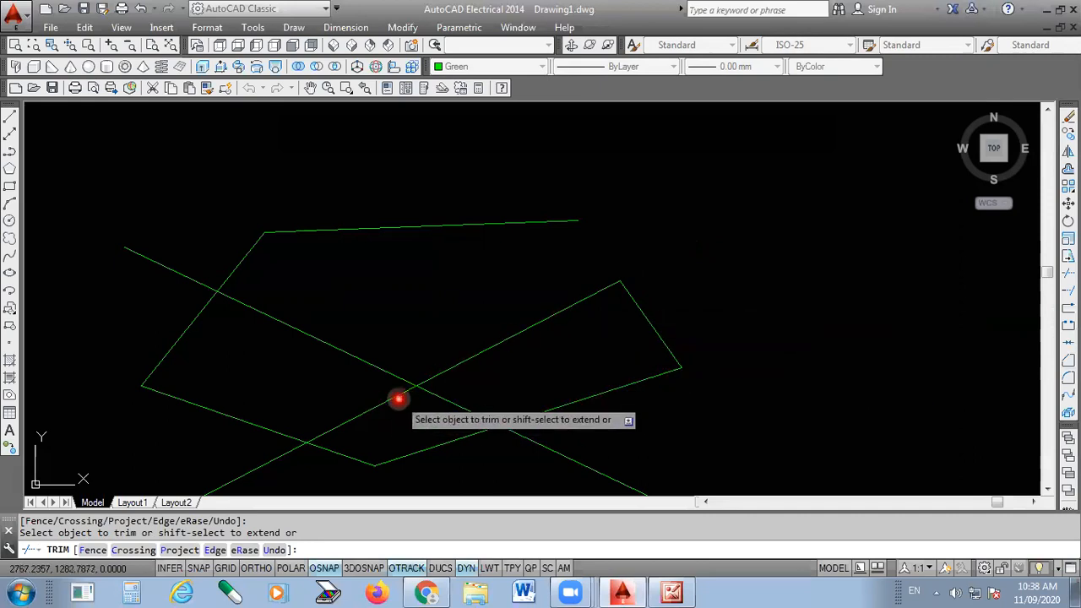
{"action": "left_click", "coordinate": [338, 423]}
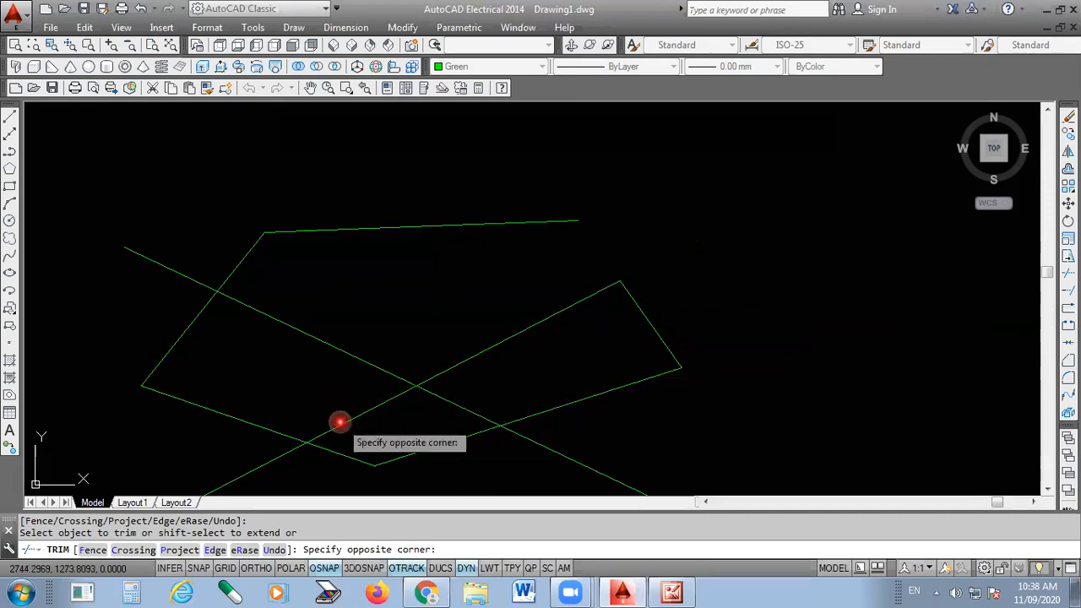
{"action": "left_click", "coordinate": [454, 403]}
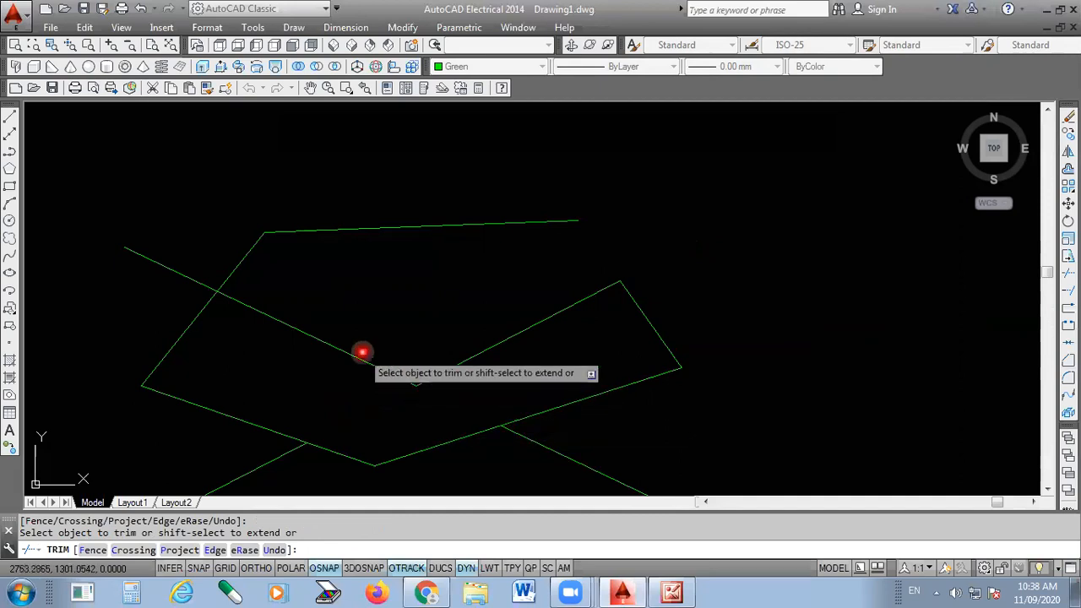
- Trim the falling diagonal's remaining inner segment, the left edge's upper part and one piece of each lower pentagon edge
{"action": "left_click", "coordinate": [326, 342]}
{"action": "left_click", "coordinate": [259, 239]}
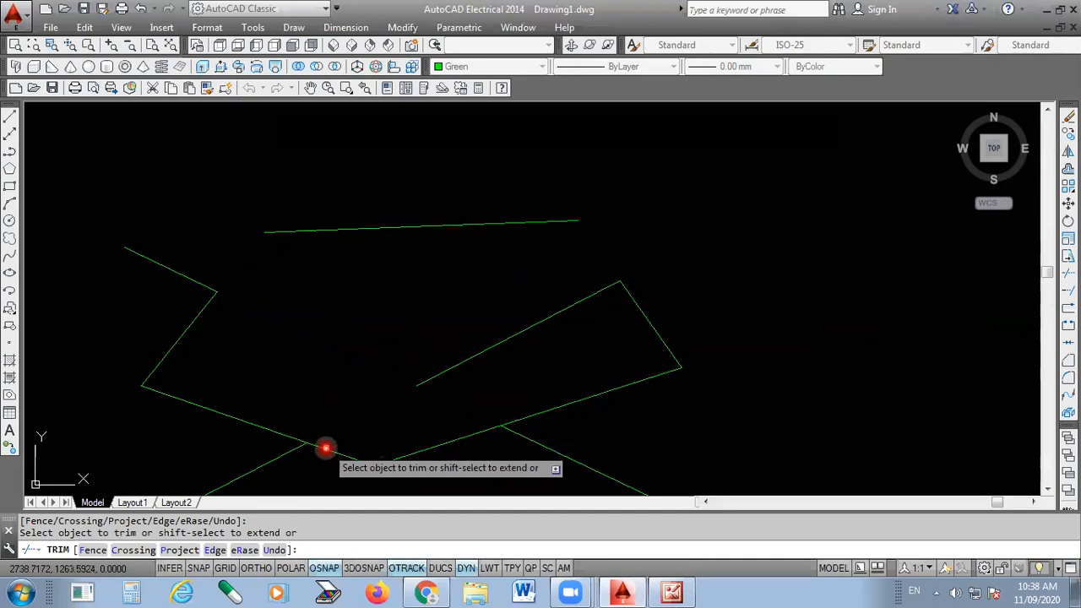
{"action": "left_click", "coordinate": [341, 453]}
{"action": "scroll", "coordinate": [391, 370], "scroll_direction": "down", "scroll_amount": 2}
{"action": "scroll", "coordinate": [485, 393], "scroll_direction": "up", "scroll_amount": 2}
{"action": "left_click", "coordinate": [495, 391]}
{"action": "scroll", "coordinate": [499, 341], "scroll_direction": "down", "scroll_amount": 2}
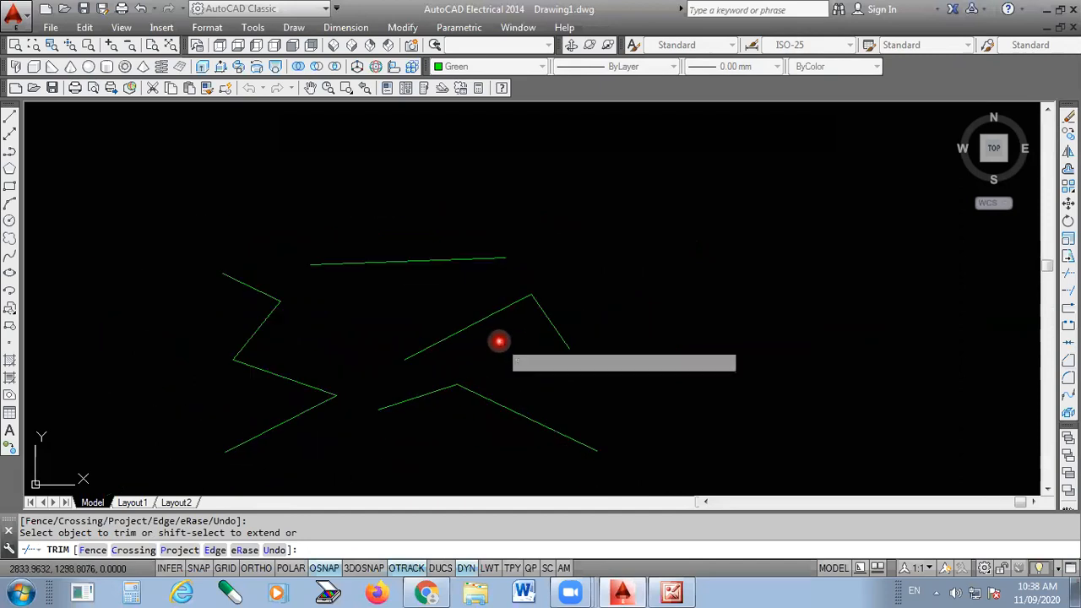
- Try to trim the isolated upper line and the other remaining pieces, and end the Trim command
{"action": "left_click", "coordinate": [426, 255]}
{"action": "left_click", "coordinate": [311, 372]}
{"action": "left_click", "coordinate": [664, 215]}
{"action": "left_click", "coordinate": [218, 467]}
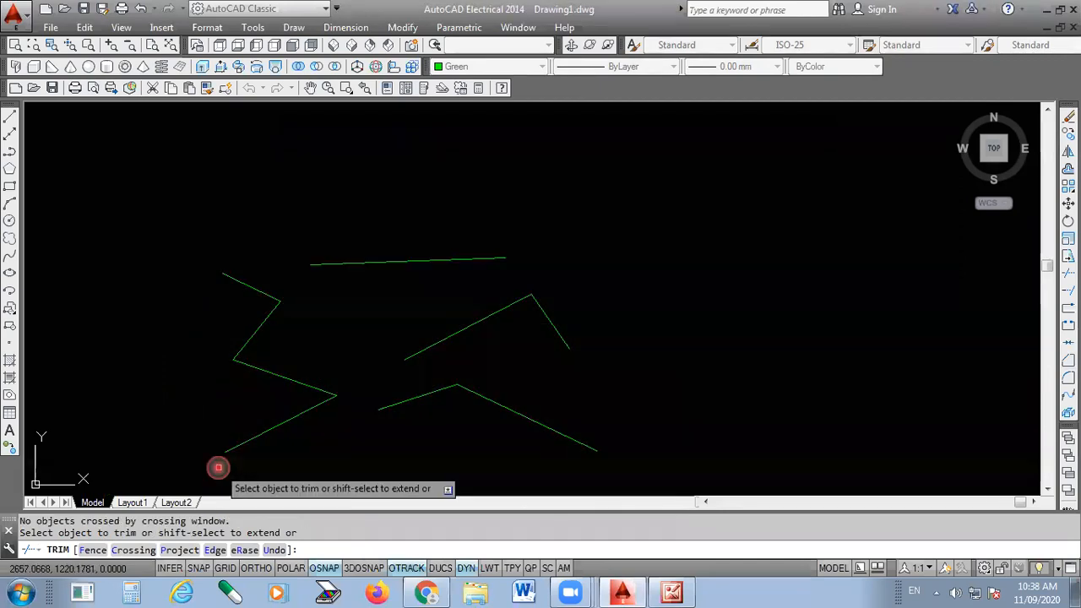
{"action": "right_click", "coordinate": [625, 282]}
{"action": "left_click", "coordinate": [640, 292]}
- Erase all remaining pieces of the trimmed pentagon and diagonals
{"action": "scroll", "coordinate": [663, 280], "scroll_direction": "down", "scroll_amount": 2}
{"action": "left_click", "coordinate": [707, 233]}
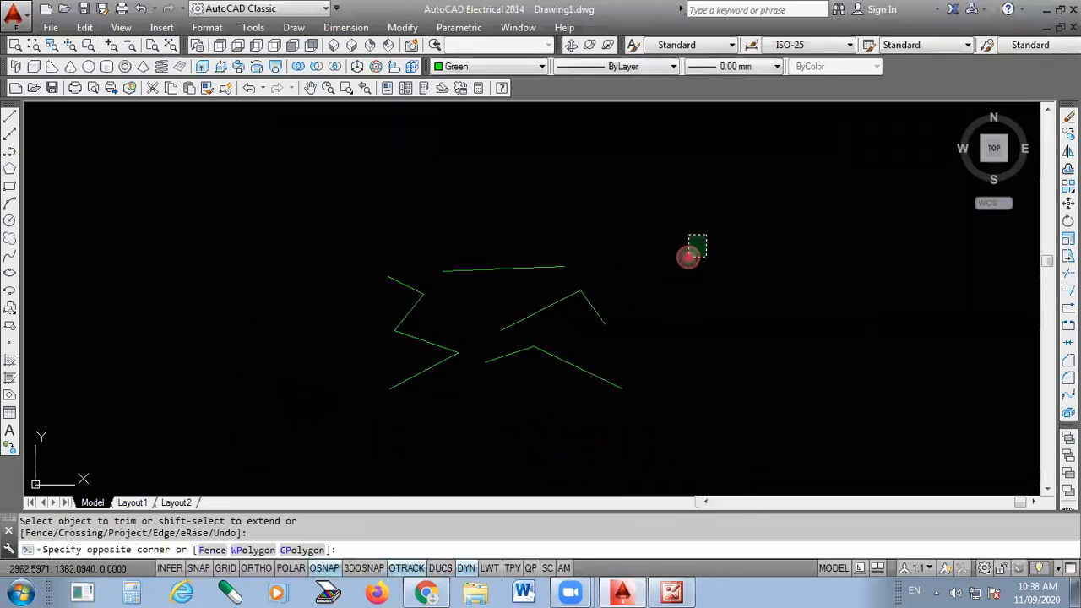
{"action": "left_click", "coordinate": [353, 423]}
{"action": "key", "text": "Delete"}
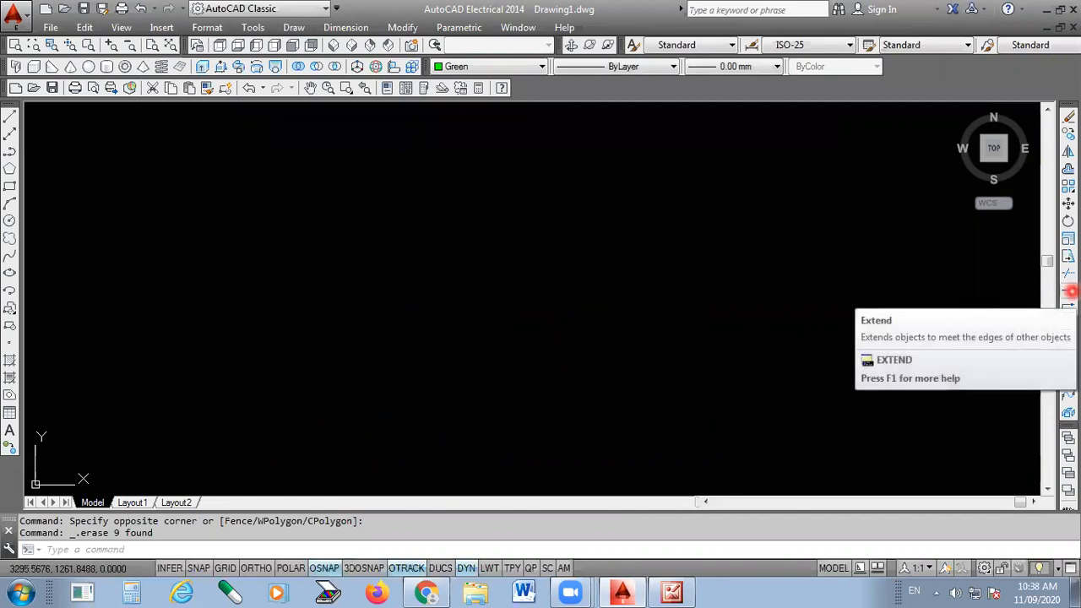
- Draw a wide rectangle freehand in the middle of the empty drawing
{"action": "left_click", "coordinate": [10, 185]}
{"action": "left_click", "coordinate": [376, 420]}
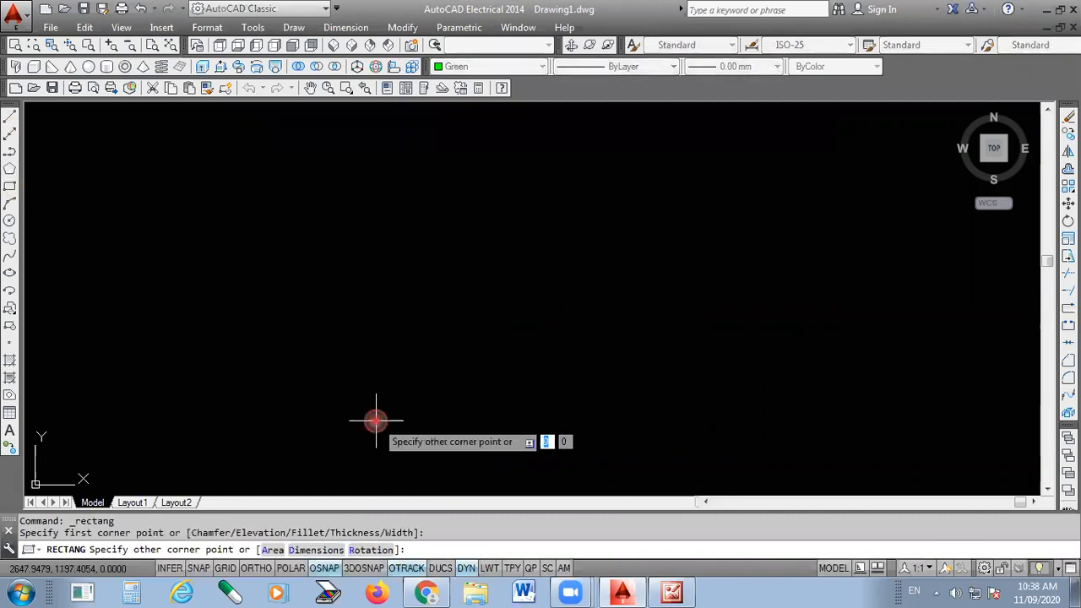
{"action": "left_click", "coordinate": [694, 244]}
- Draw two short horizontal lines, one above the other, from the rectangle's left edge into its interior
{"action": "left_click", "coordinate": [10, 115]}
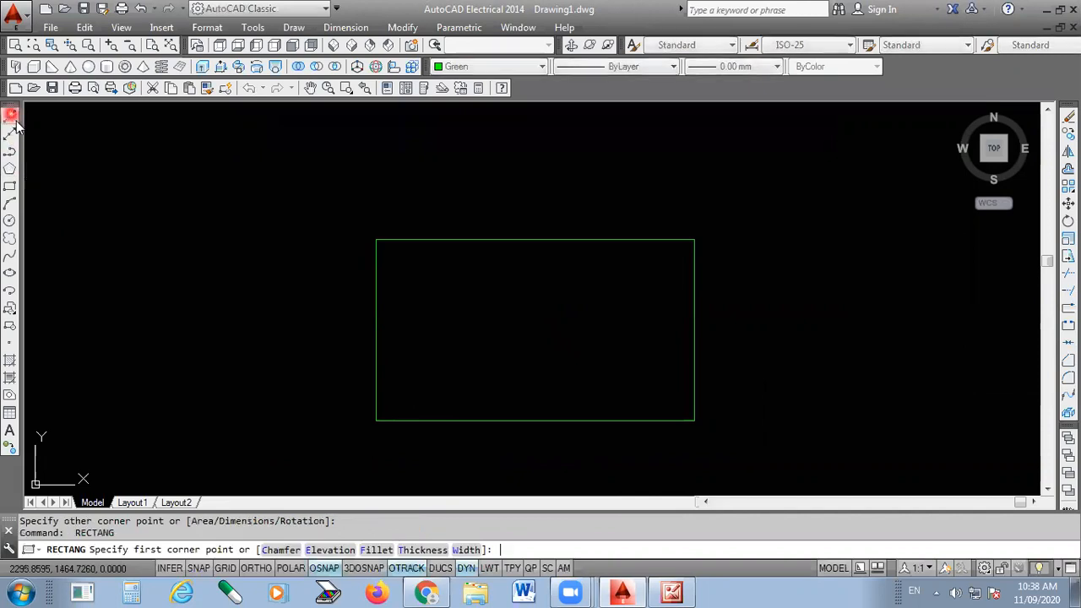
{"action": "left_click", "coordinate": [374, 291]}
{"action": "left_click", "coordinate": [376, 291]}
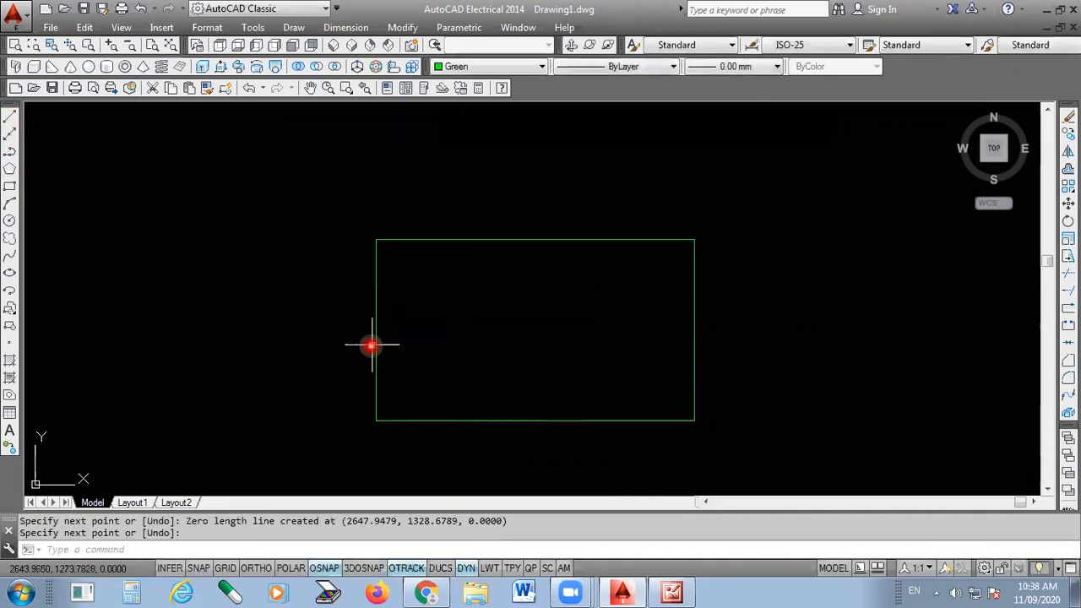
{"action": "key", "text": "Return"}
{"action": "key", "text": "Return"}
{"action": "left_click", "coordinate": [379, 290]}
{"action": "left_click", "coordinate": [460, 289]}
{"action": "key", "text": "Return"}
{"action": "key", "text": "Return"}
{"action": "left_click", "coordinate": [379, 357]}
{"action": "left_click", "coordinate": [379, 357]}
{"action": "key", "text": "Return"}
{"action": "key", "text": "Return"}
{"action": "left_click", "coordinate": [379, 357]}
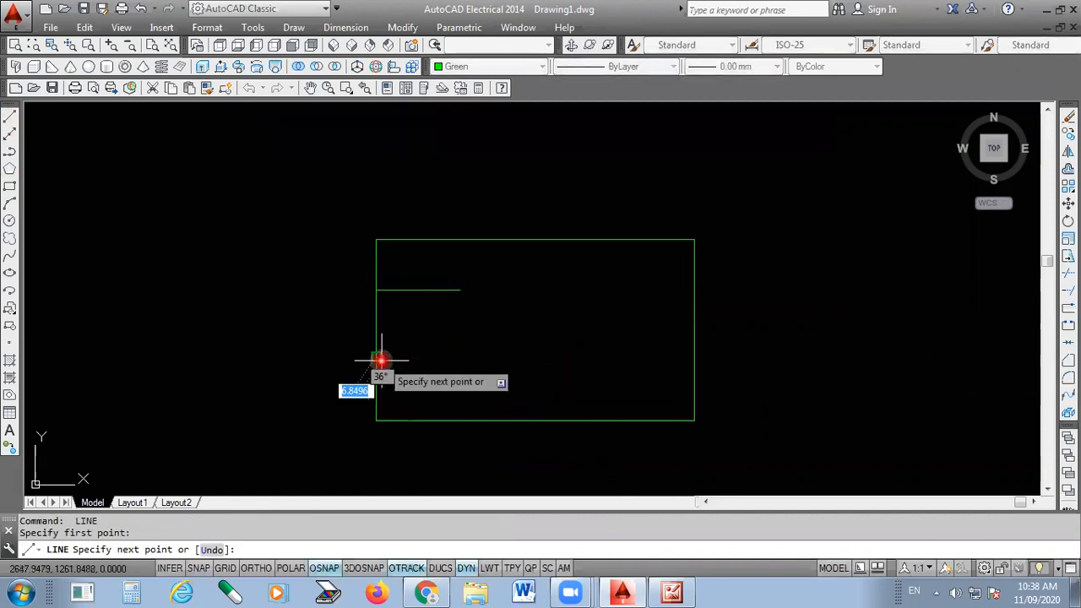
{"action": "left_click", "coordinate": [379, 357]}
{"action": "left_click", "coordinate": [481, 357]}
{"action": "key", "text": "Return"}
- Draw two short, nearly vertical lines from the rectangle's bottom edge upward, ending below the lower horizontal line
{"action": "key", "text": "Return"}
{"action": "left_click", "coordinate": [422, 420]}
{"action": "left_click", "coordinate": [461, 379]}
{"action": "key", "text": "Return"}
{"action": "key", "text": "Return"}
{"action": "left_click", "coordinate": [599, 420]}
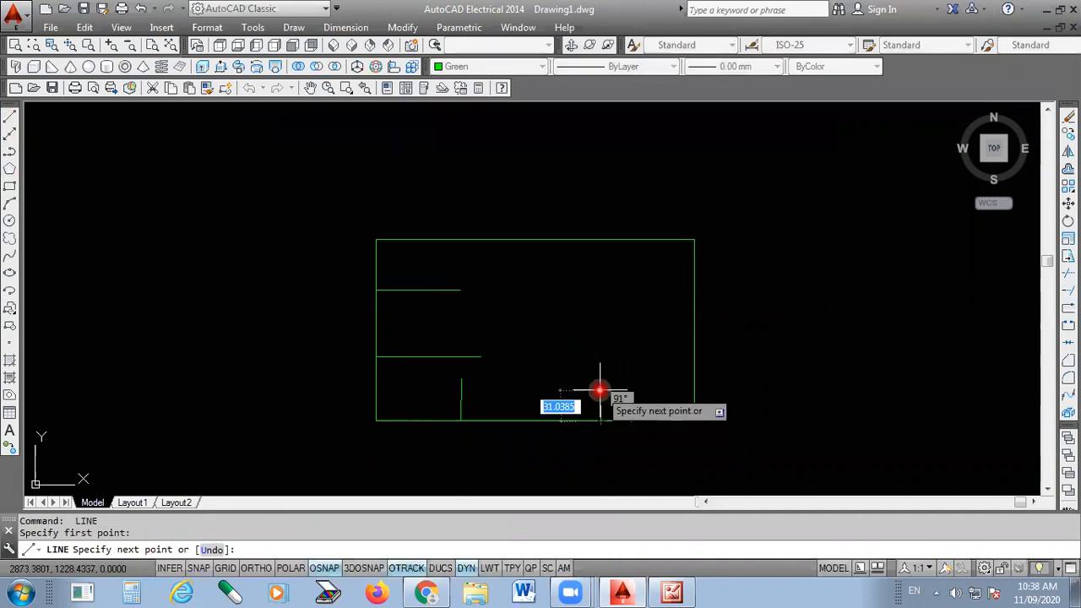
{"action": "left_click", "coordinate": [599, 381]}
{"action": "key", "text": "Return"}
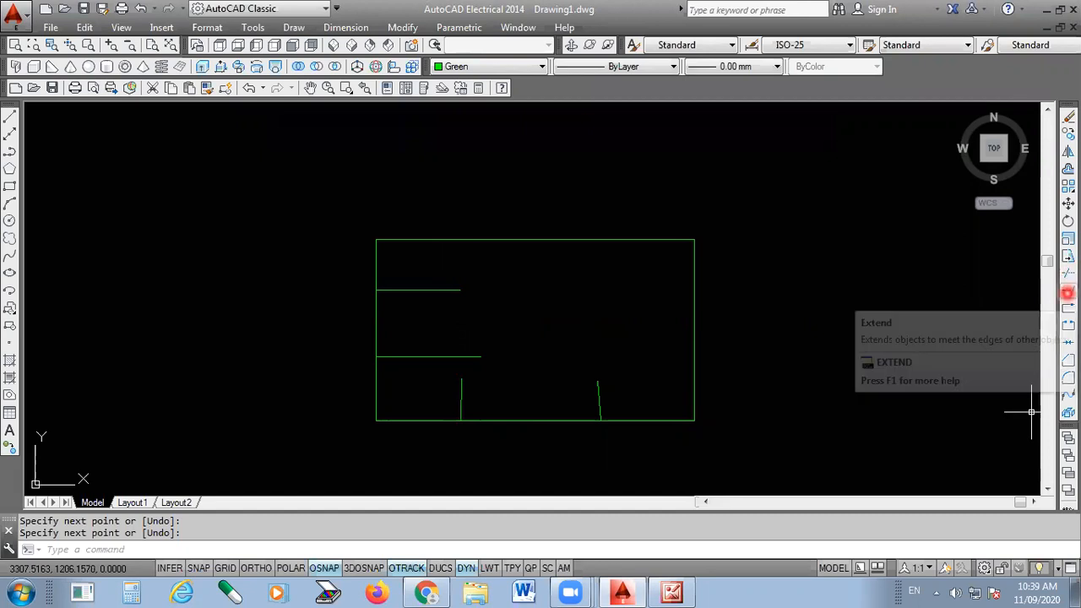
- Extend the two short horizontal lines to the rectangle's right edge, using all objects as boundaries
{"action": "left_click", "coordinate": [1068, 293]}
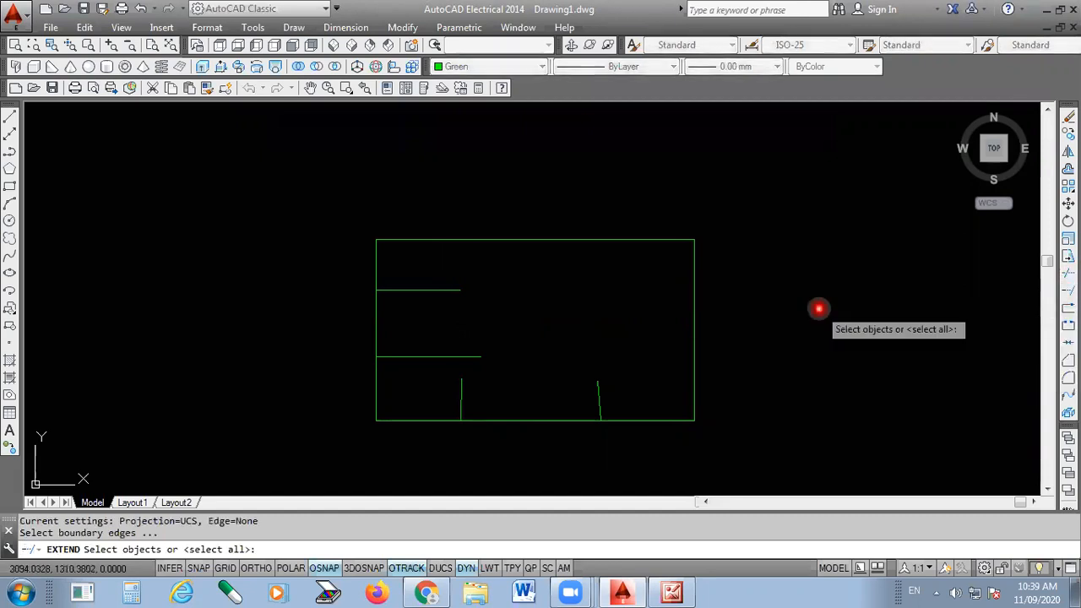
{"action": "key", "text": "Return"}
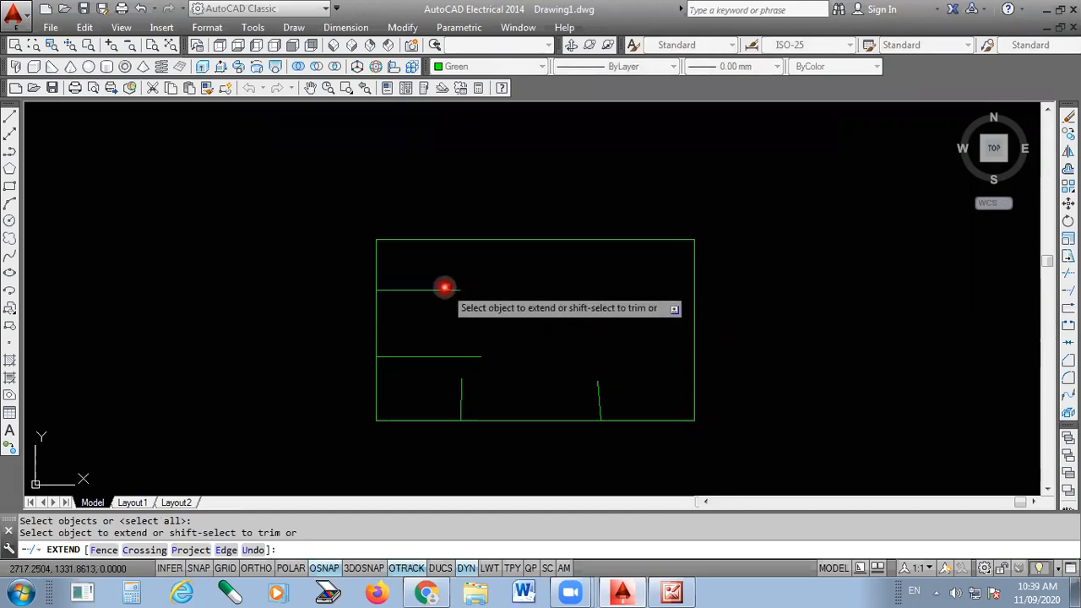
{"action": "left_click", "coordinate": [444, 288]}
{"action": "left_click", "coordinate": [434, 307]}
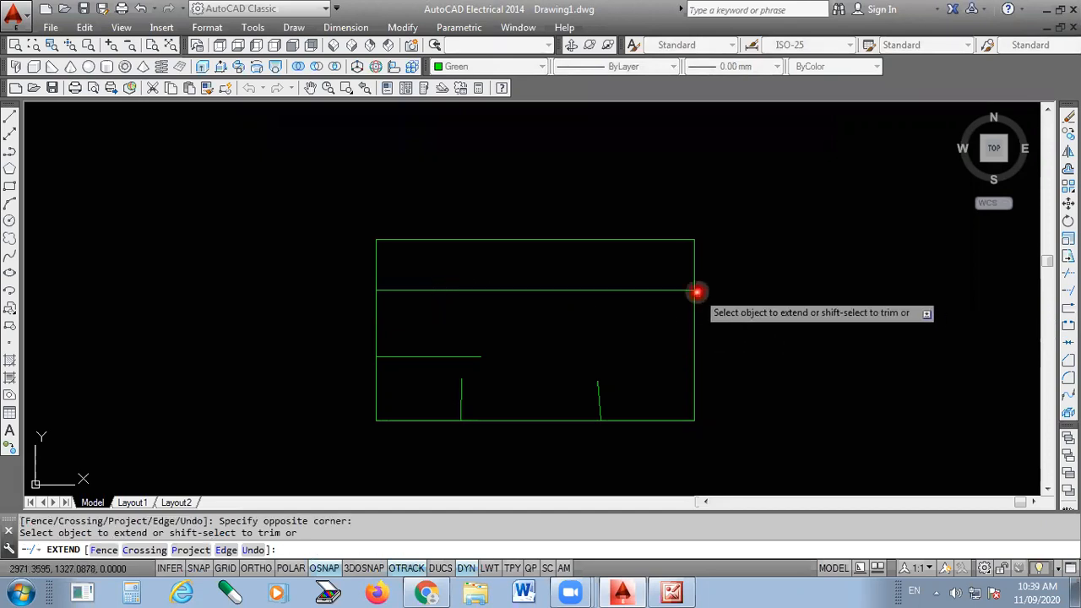
{"action": "left_click", "coordinate": [458, 357]}
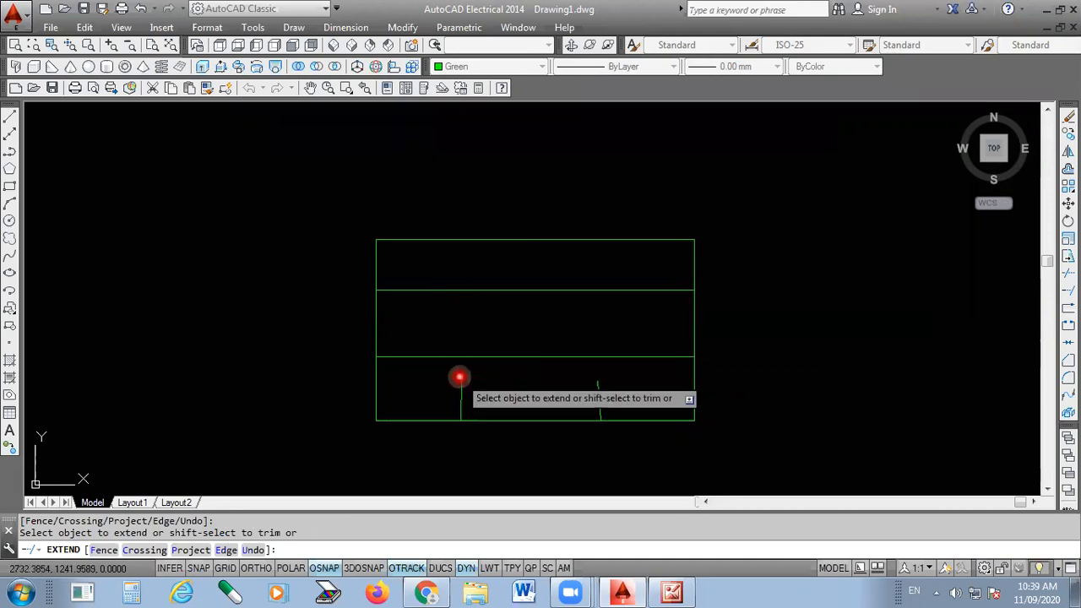
- Extend the two short, nearly vertical lines up to the lower horizontal line
{"action": "left_click", "coordinate": [461, 389]}
{"action": "left_click", "coordinate": [618, 400]}
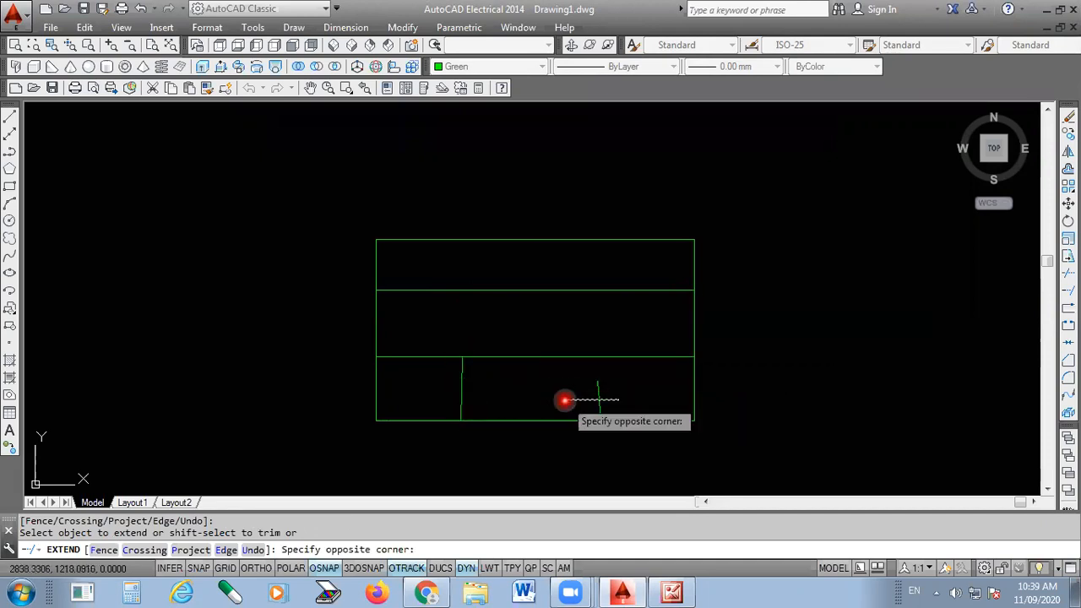
{"action": "left_click", "coordinate": [564, 400]}
- Extend both nearly vertical lines past the upper horizontal line to the rectangle's top edge and finish the Extend command
{"action": "scroll", "coordinate": [616, 361], "scroll_direction": "up", "scroll_amount": 2}
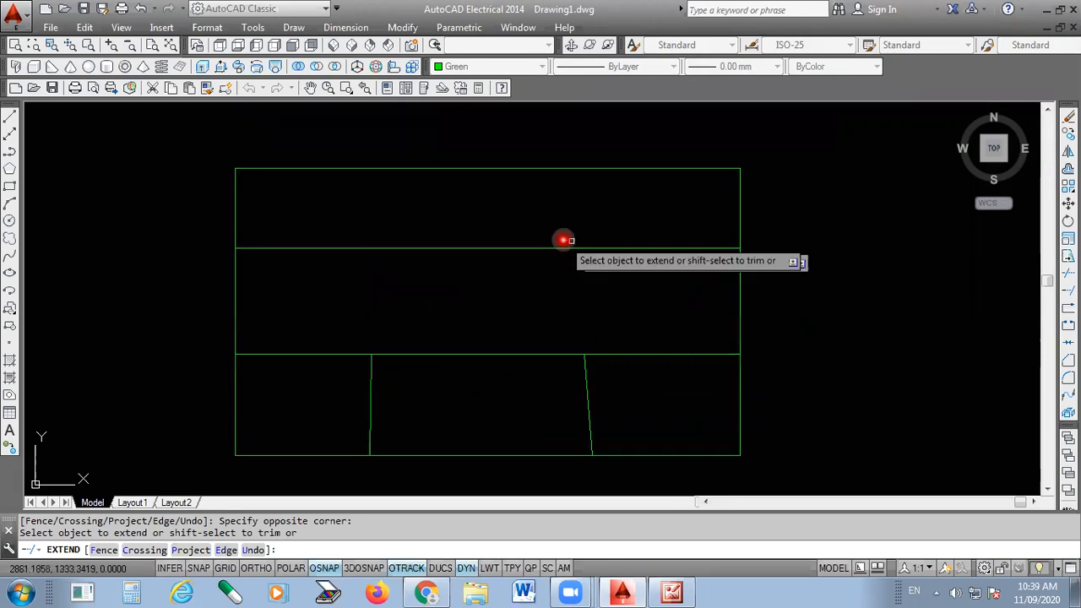
{"action": "left_click", "coordinate": [383, 372]}
{"action": "left_click", "coordinate": [357, 374]}
{"action": "left_click", "coordinate": [606, 364]}
{"action": "left_click", "coordinate": [567, 380]}
{"action": "scroll", "coordinate": [562, 379], "scroll_direction": "down", "scroll_amount": 2}
{"action": "left_click", "coordinate": [499, 324]}
{"action": "left_click", "coordinate": [414, 334]}
{"action": "left_click", "coordinate": [596, 332]}
{"action": "left_click", "coordinate": [538, 342]}
{"action": "scroll", "coordinate": [538, 357], "scroll_direction": "down", "scroll_amount": 2}
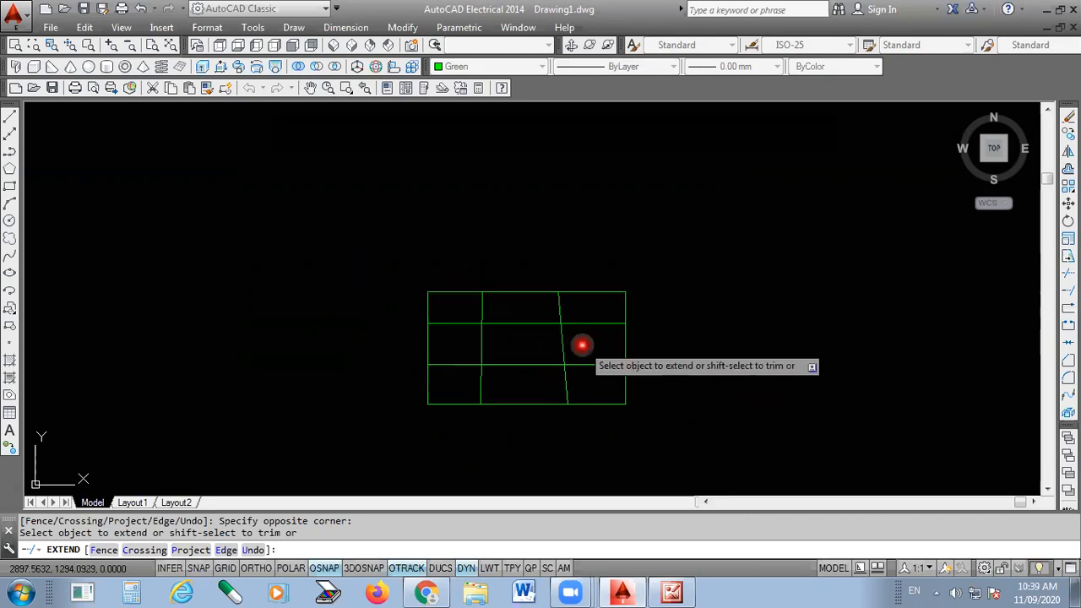
{"action": "scroll", "coordinate": [582, 345], "scroll_direction": "up", "scroll_amount": 2}
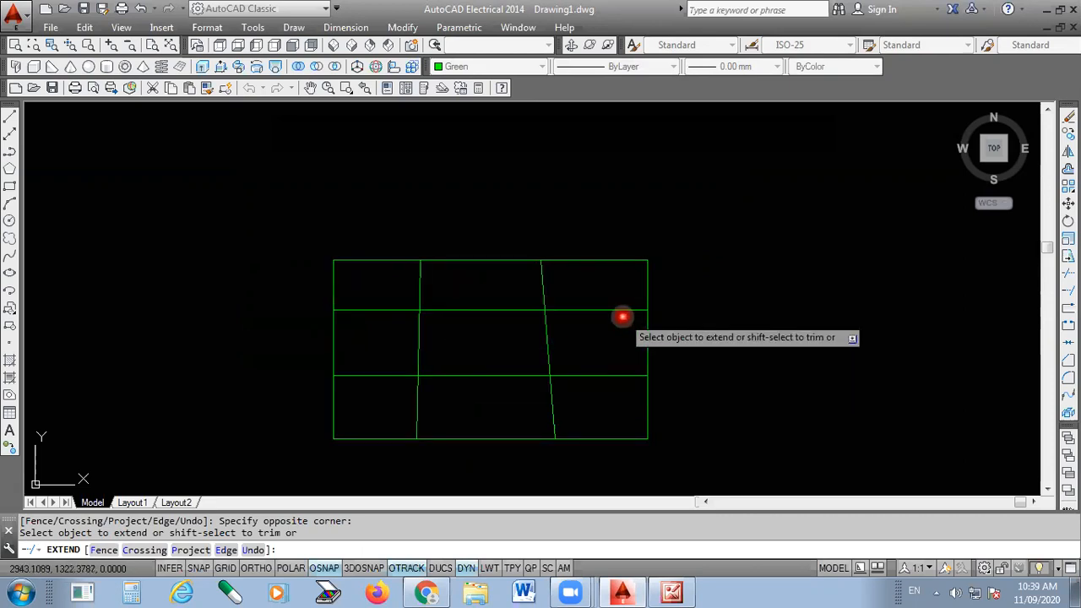
{"action": "right_click", "coordinate": [728, 269]}
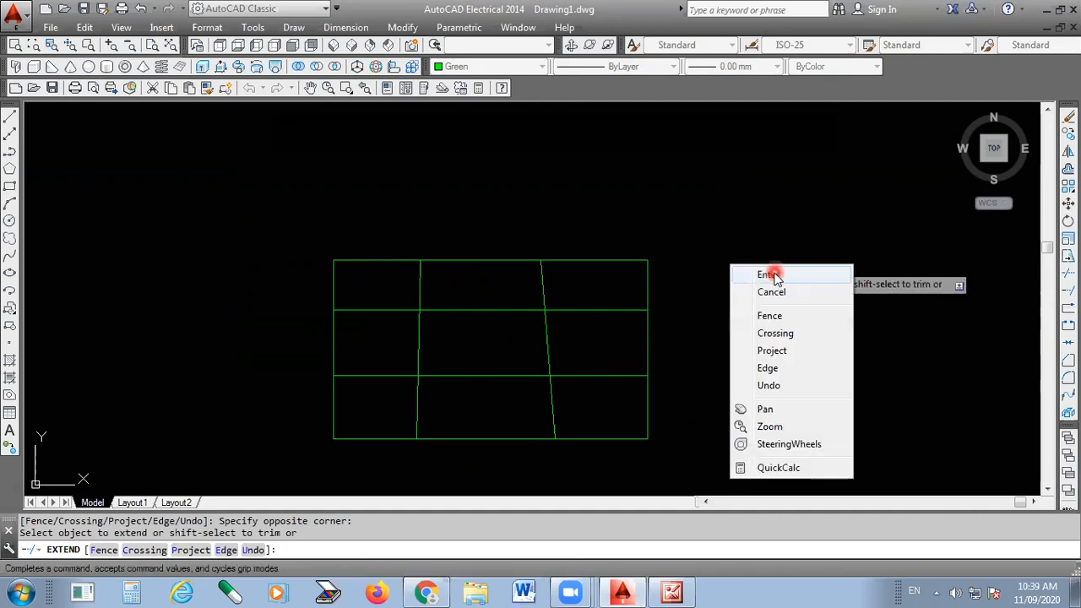
{"action": "left_click", "coordinate": [770, 274]}
- Erase the rectangle together with all its inner grid lines
{"action": "left_click", "coordinate": [729, 228]}
{"action": "left_click", "coordinate": [403, 457]}
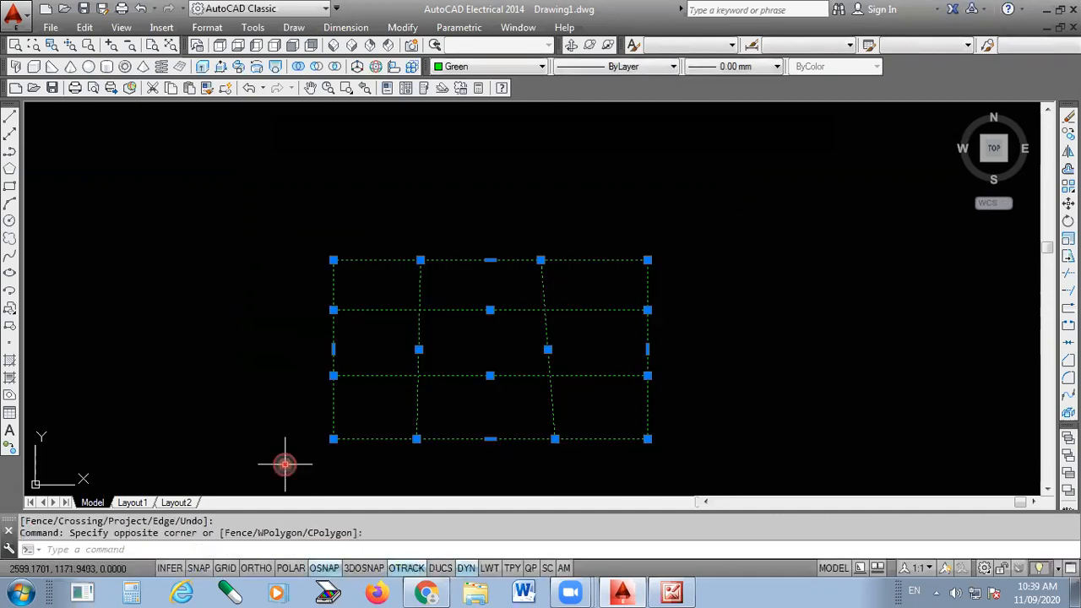
{"action": "key", "text": "Delete"}
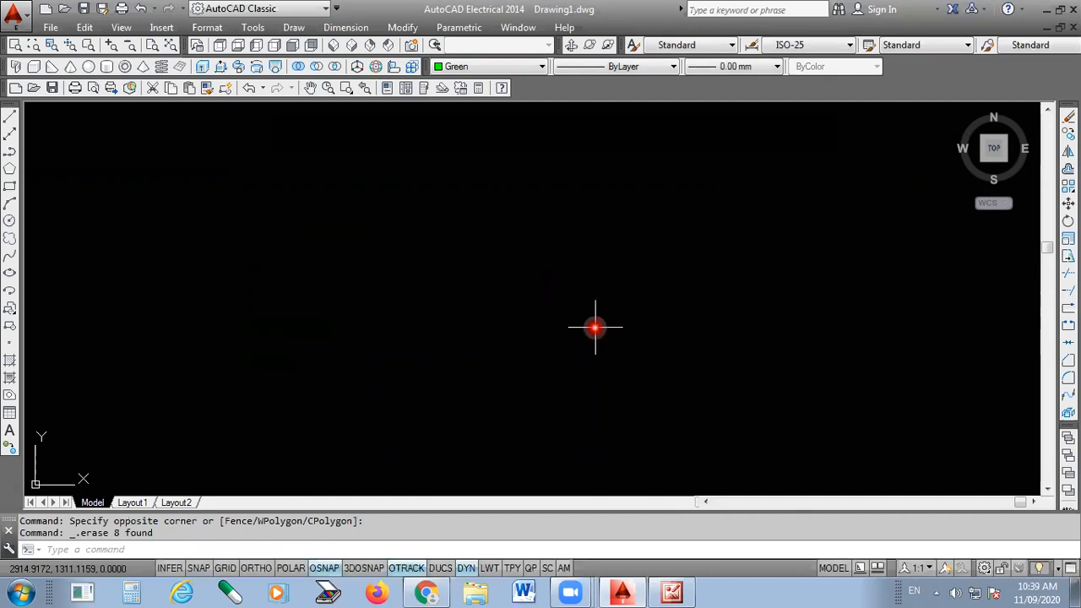